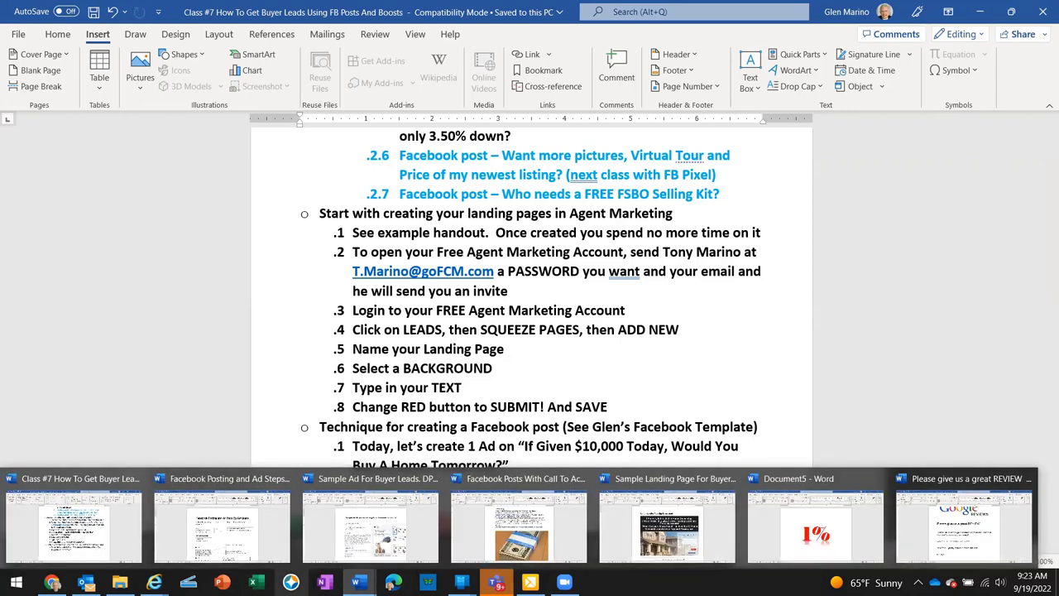
Switch to Chrome and open the Squeeze Pages list under Leads in the Agent Marketing admin site
{"action": "left_click", "coordinate": [53, 583]}
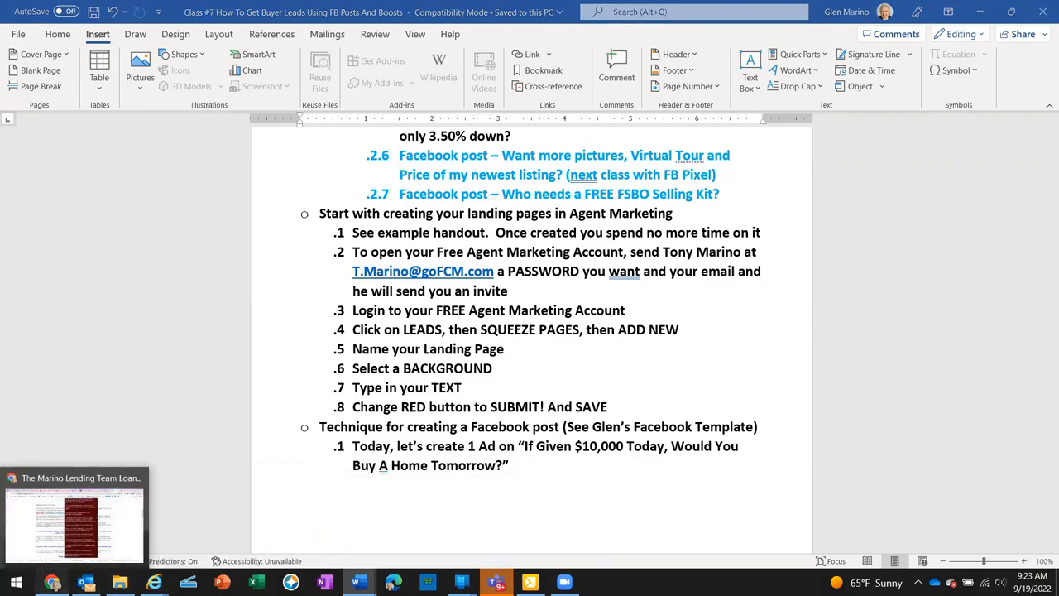
{"action": "scroll", "coordinate": [702, 158], "scroll_direction": "up", "scroll_amount": 5}
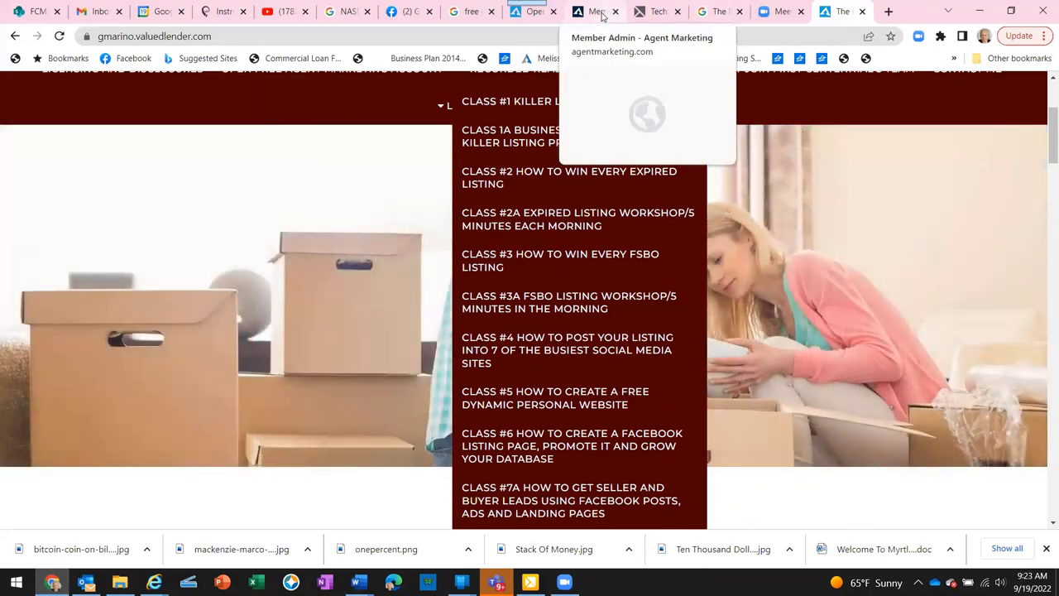
{"action": "left_click", "coordinate": [601, 14]}
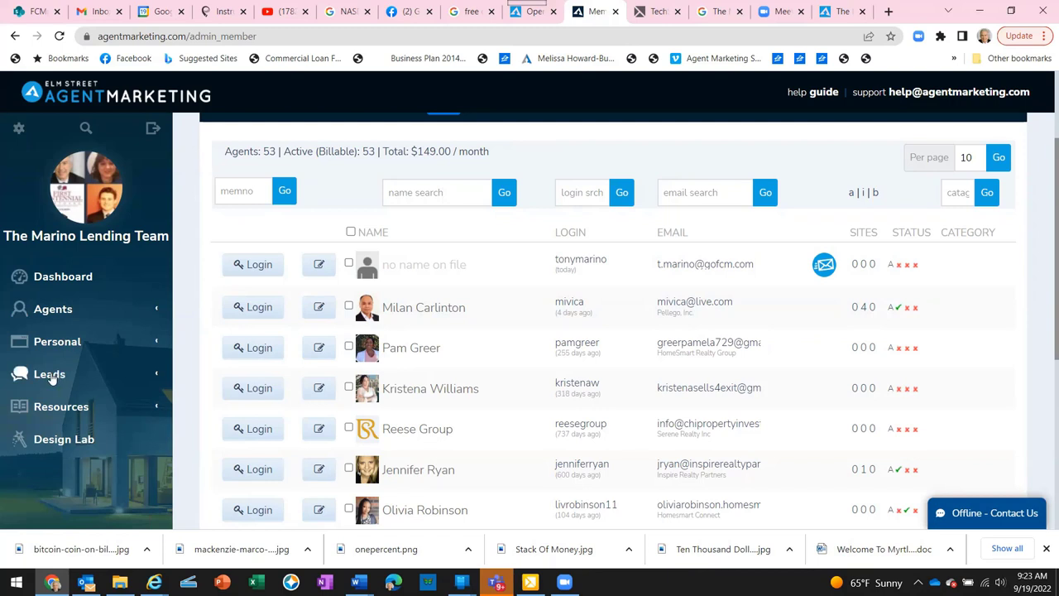
{"action": "left_click", "coordinate": [51, 376]}
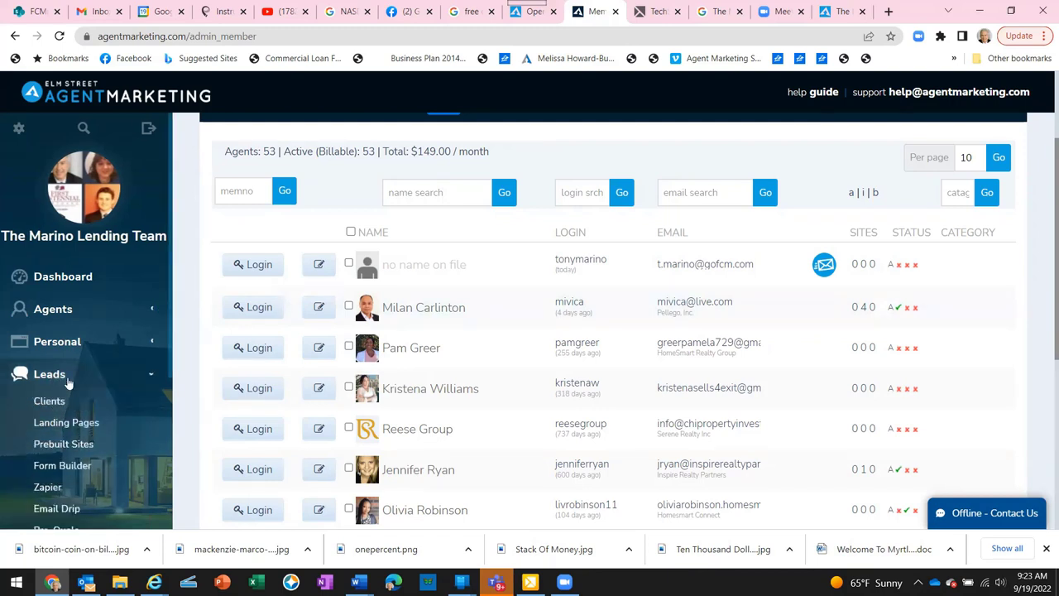
{"action": "scroll", "coordinate": [68, 379], "scroll_direction": "down", "scroll_amount": 1}
{"action": "scroll", "coordinate": [68, 379], "scroll_direction": "down", "scroll_amount": 1}
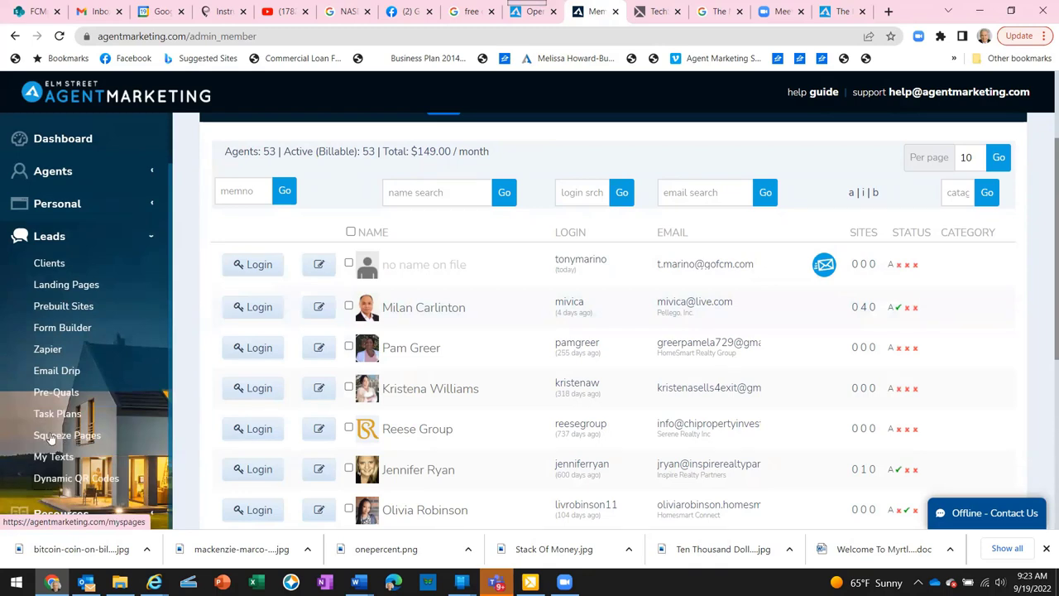
{"action": "left_click", "coordinate": [50, 439]}
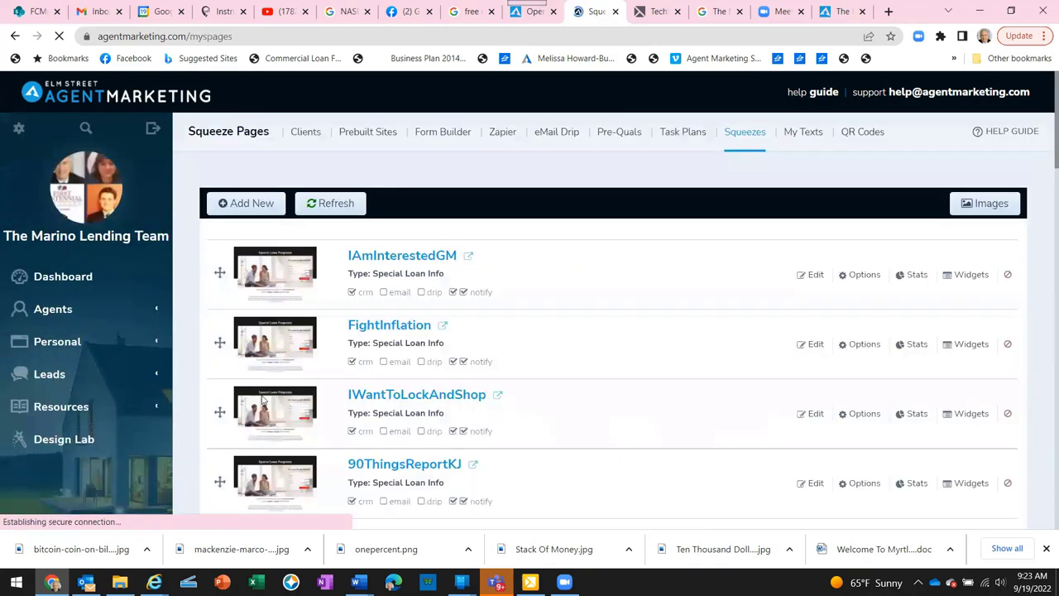
Start a new squeeze page using the Special Loan Info template and proceed to its page settings
{"action": "left_click", "coordinate": [249, 204]}
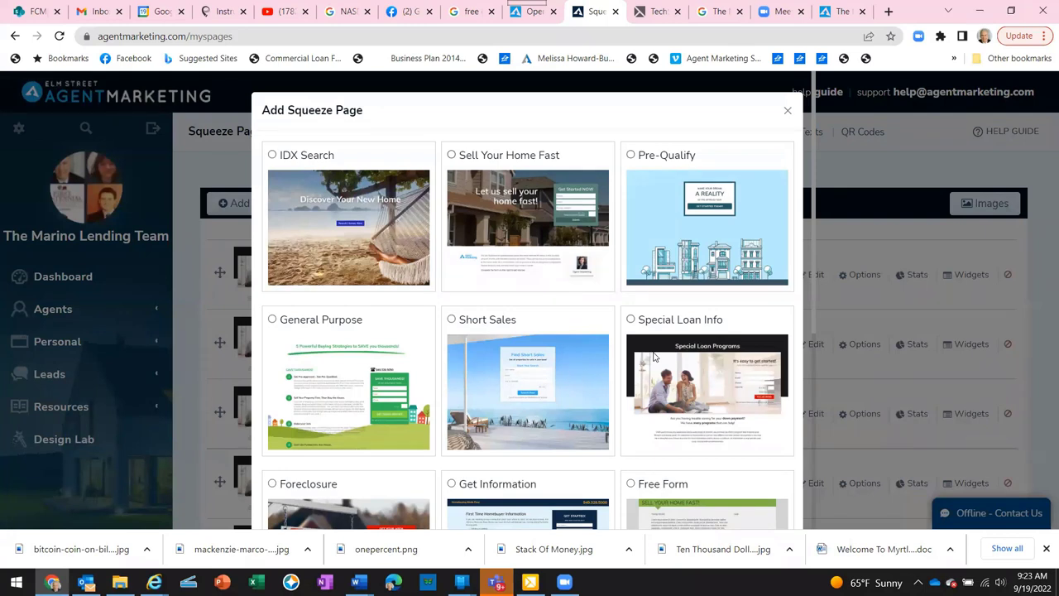
{"action": "scroll", "coordinate": [654, 356], "scroll_direction": "down", "scroll_amount": 1}
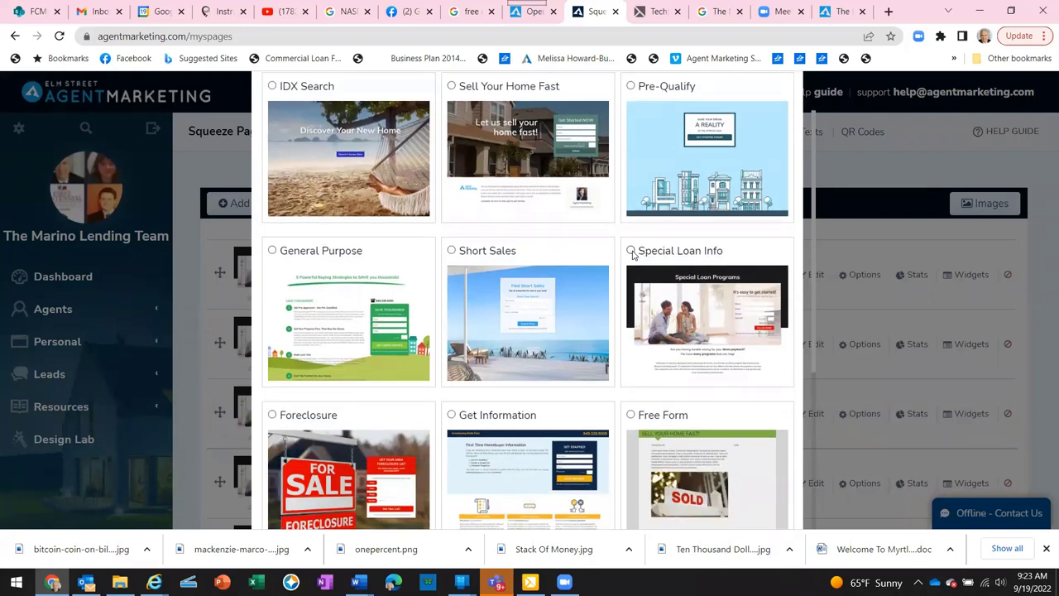
{"action": "scroll", "coordinate": [689, 463], "scroll_direction": "down", "scroll_amount": 4}
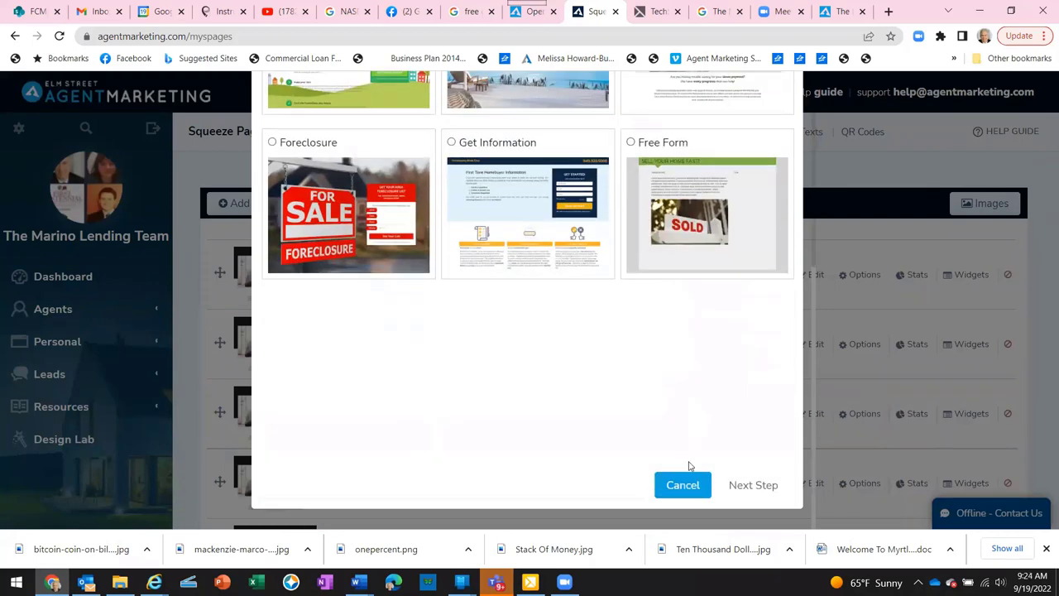
{"action": "left_click", "coordinate": [748, 485]}
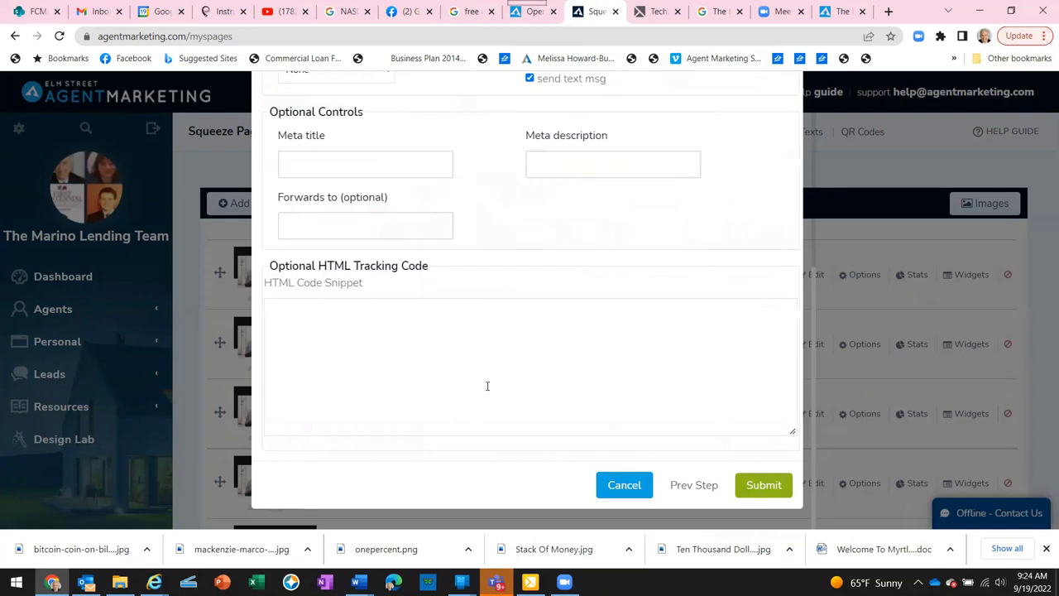
Set the new squeeze page's Page Key to IAmInterestedGFM
{"action": "scroll", "coordinate": [488, 385], "scroll_direction": "up", "scroll_amount": 5}
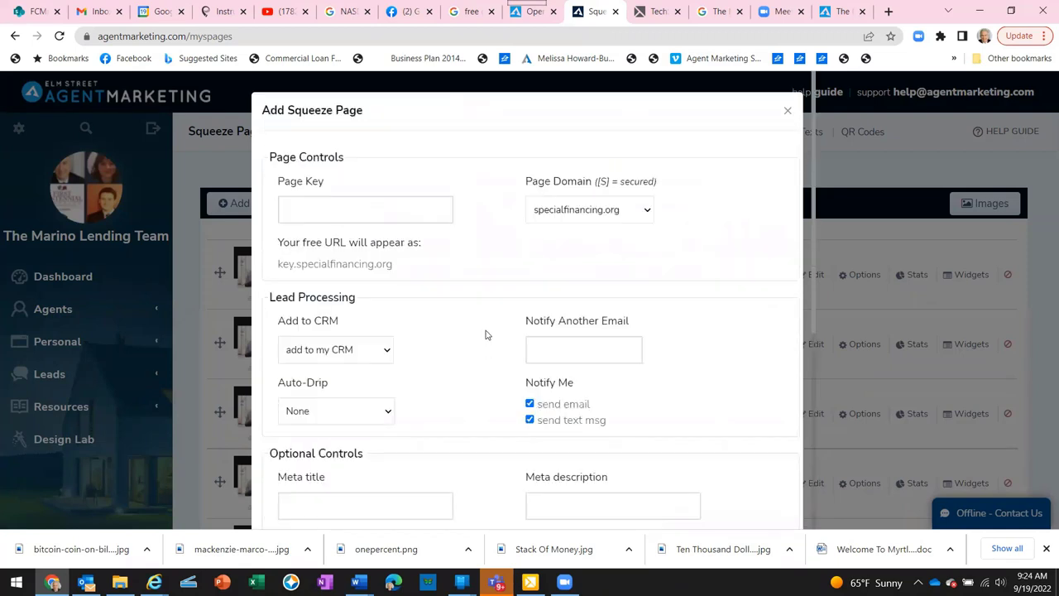
{"action": "left_click", "coordinate": [351, 210]}
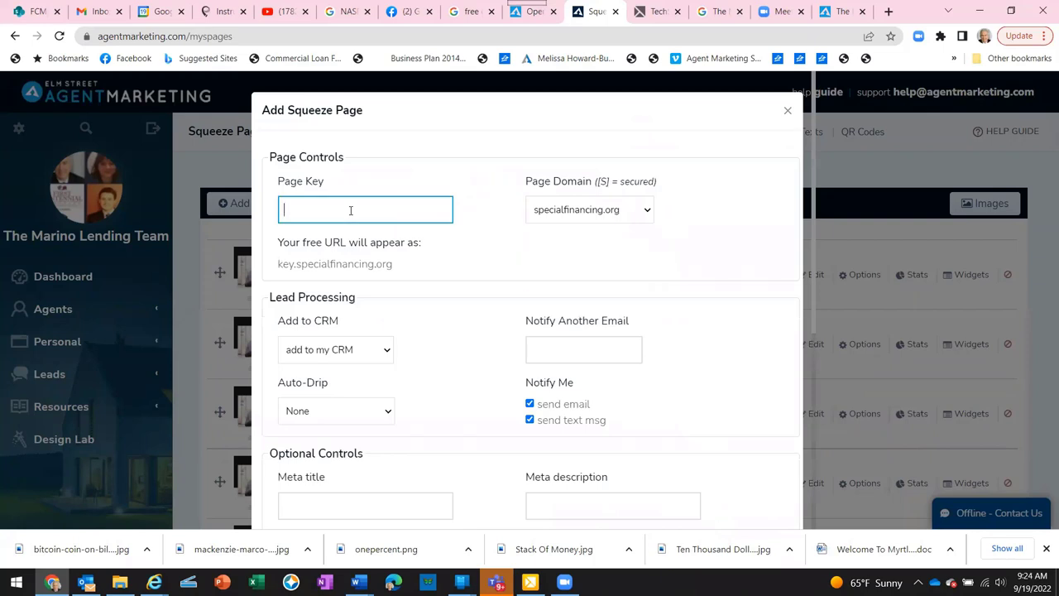
{"action": "type", "text": "lAM"}
{"action": "key", "text": "BackSpace"}
{"action": "key", "text": "BackSpace"}
{"action": "type", "text": "A"}
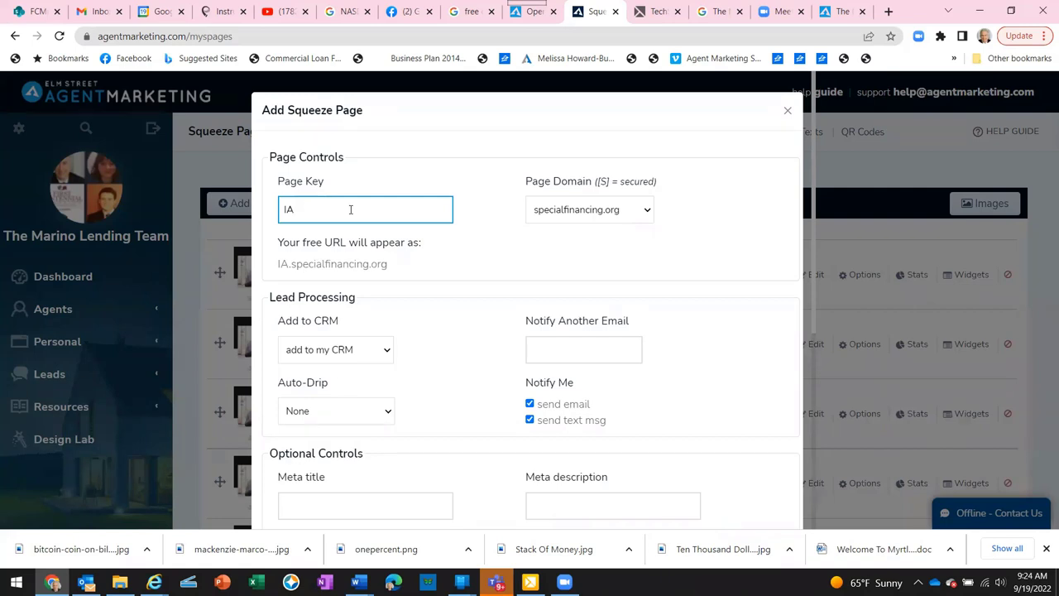
{"action": "type", "text": "mIn"}
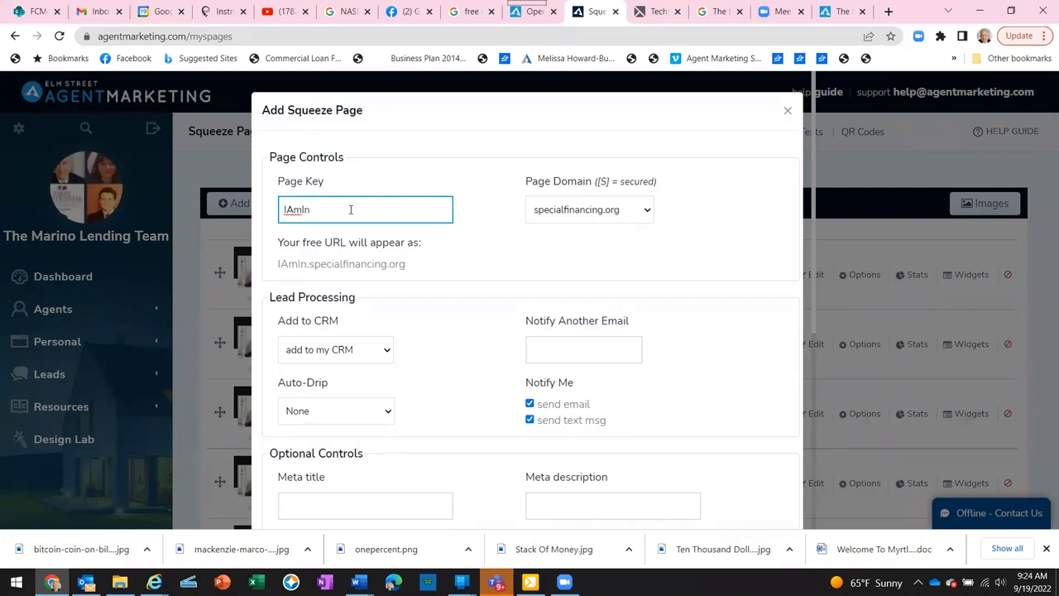
{"action": "type", "text": "terest"}
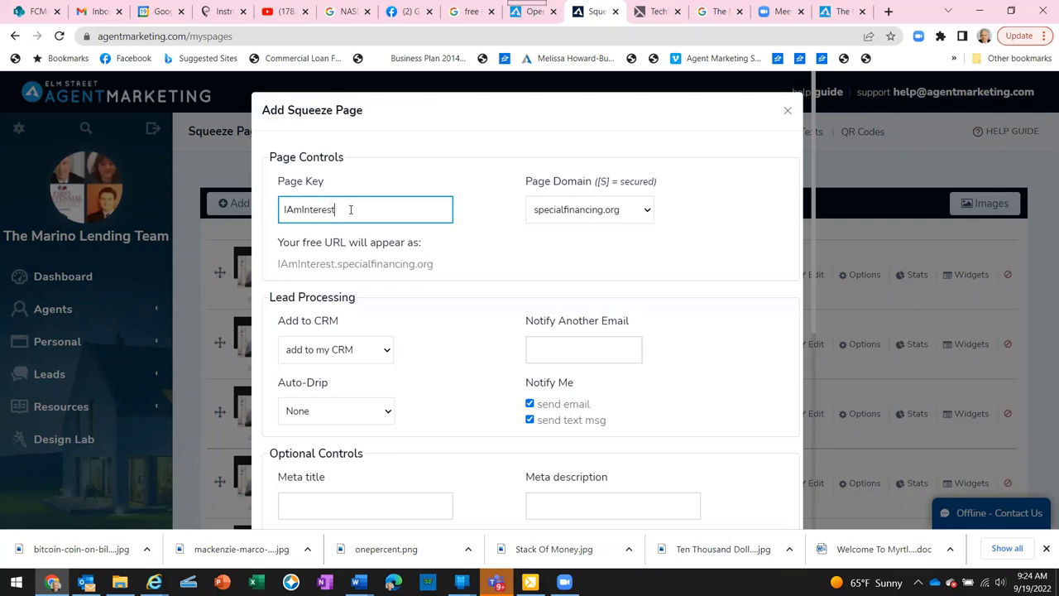
{"action": "type", "text": "ed"}
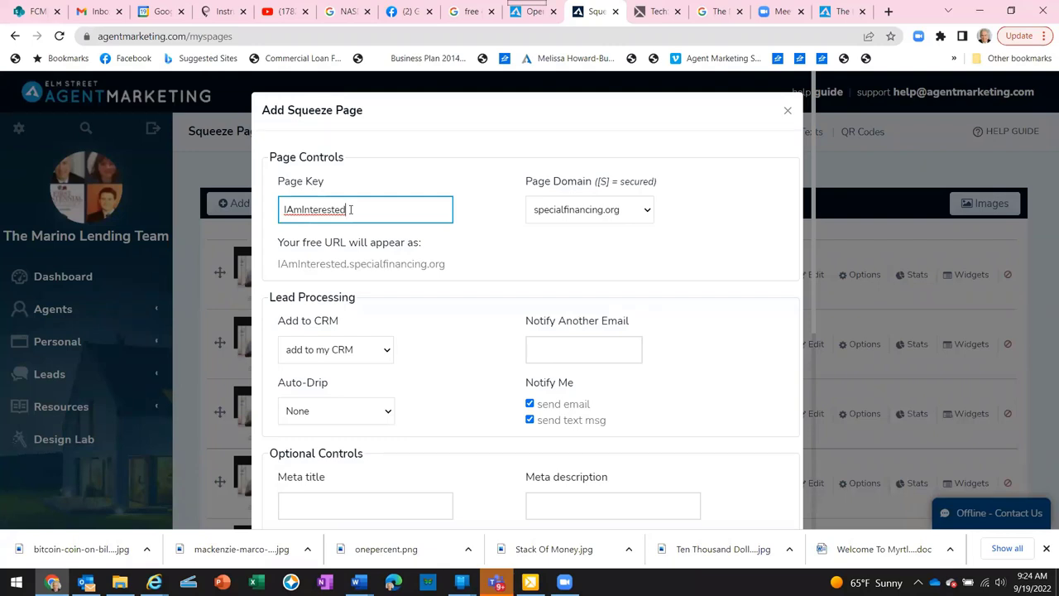
{"action": "type", "text": "G"}
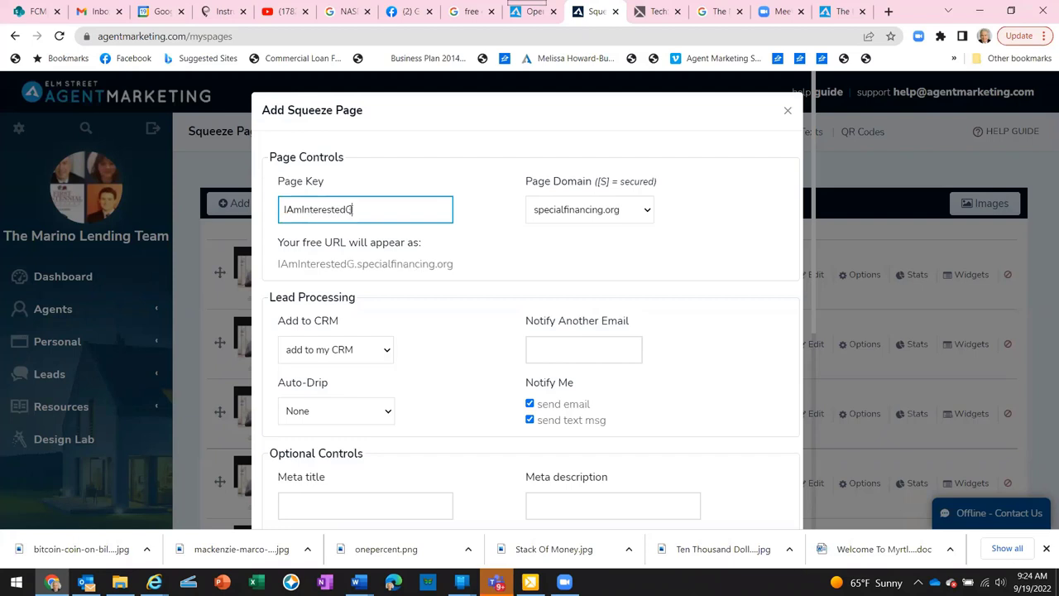
{"action": "type", "text": "FM"}
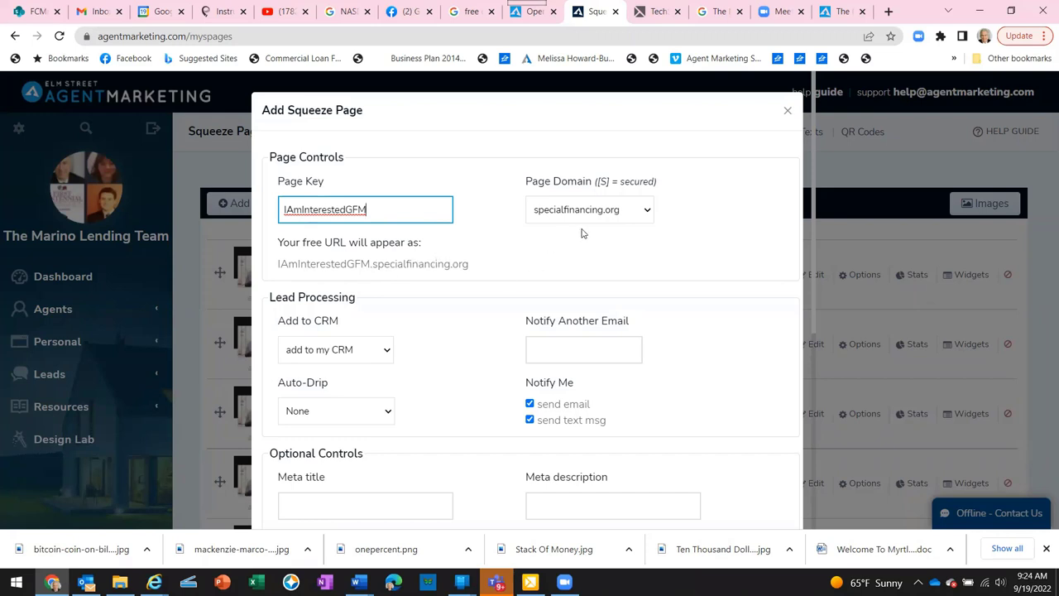
Set the page domain to getmoreinformation.org and submit the new squeeze page
{"action": "left_click", "coordinate": [647, 212]}
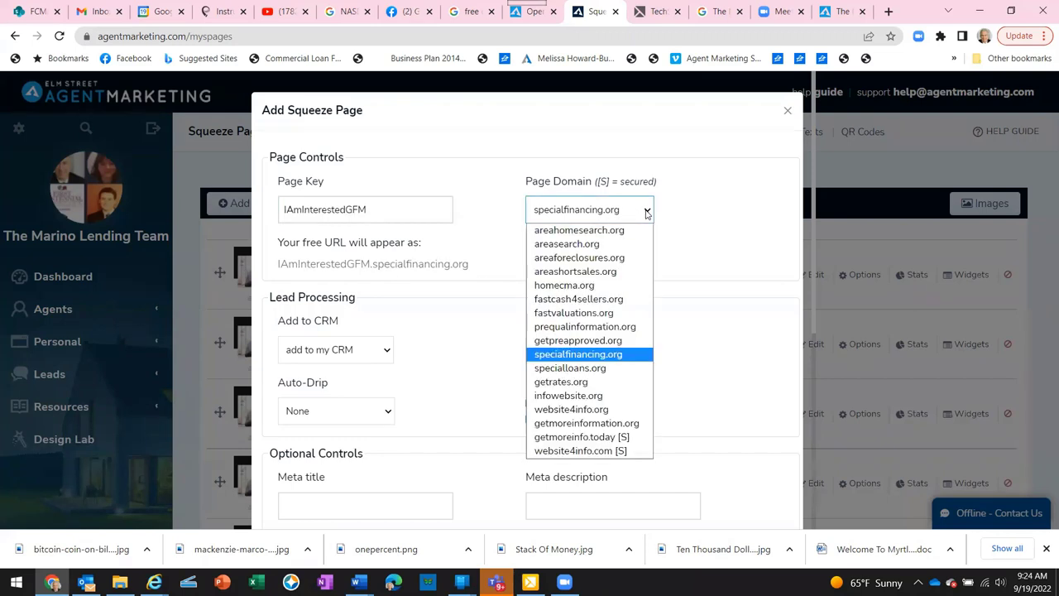
{"action": "left_click", "coordinate": [588, 424]}
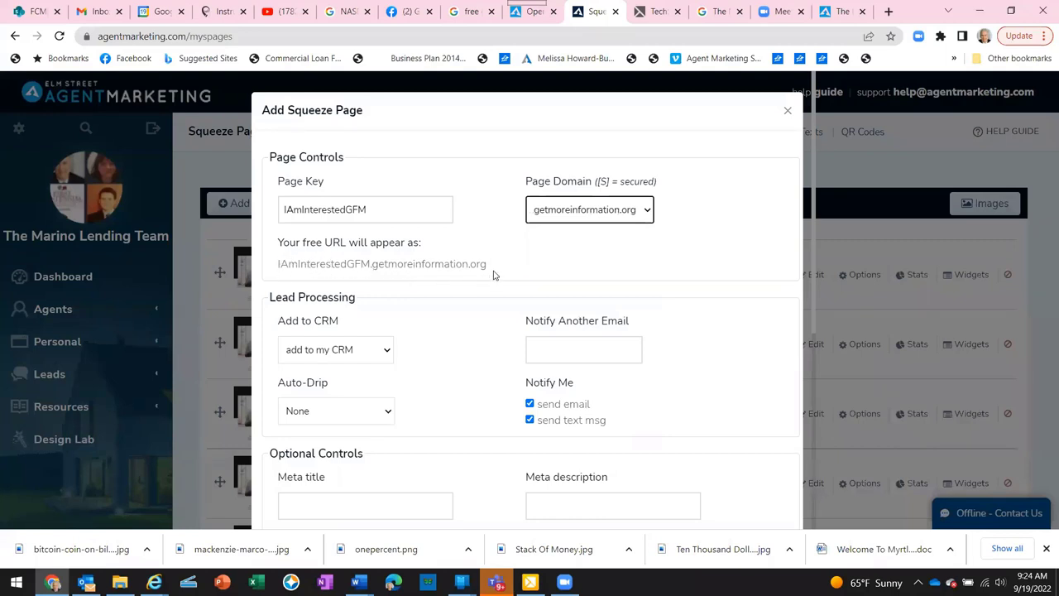
{"action": "scroll", "coordinate": [495, 275], "scroll_direction": "down", "scroll_amount": 4}
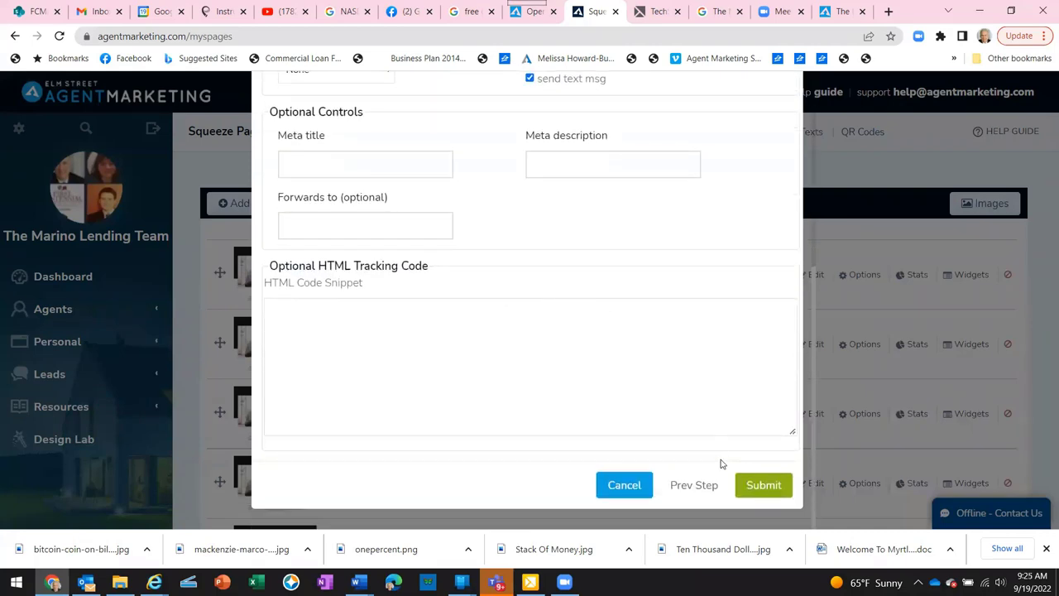
{"action": "left_click", "coordinate": [765, 488]}
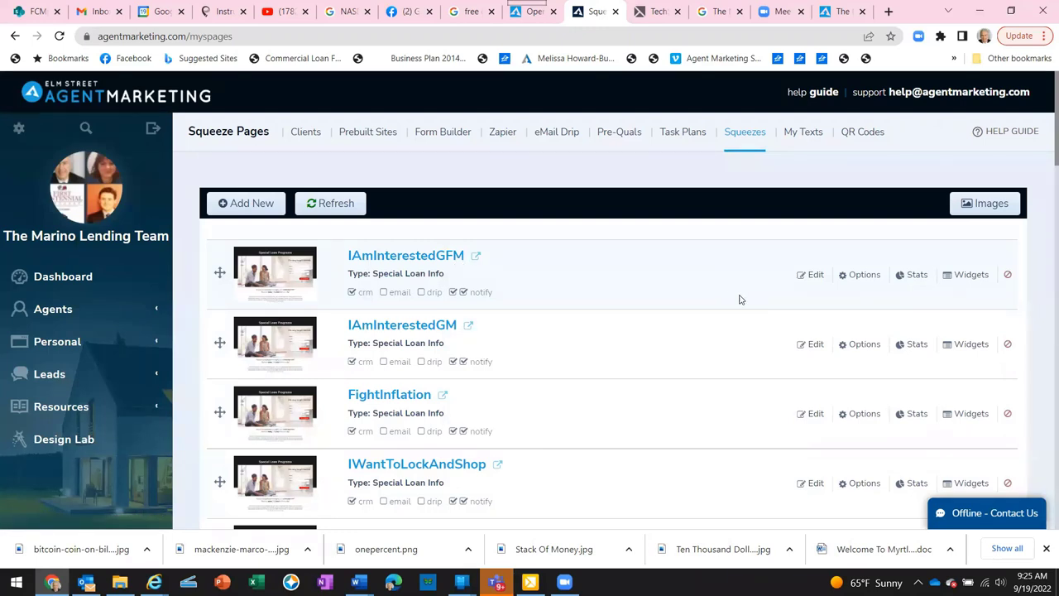
Open the IAmInterestedGFM page for editing and set its background to the photo of a row of suburban houses
{"action": "left_click", "coordinate": [809, 280]}
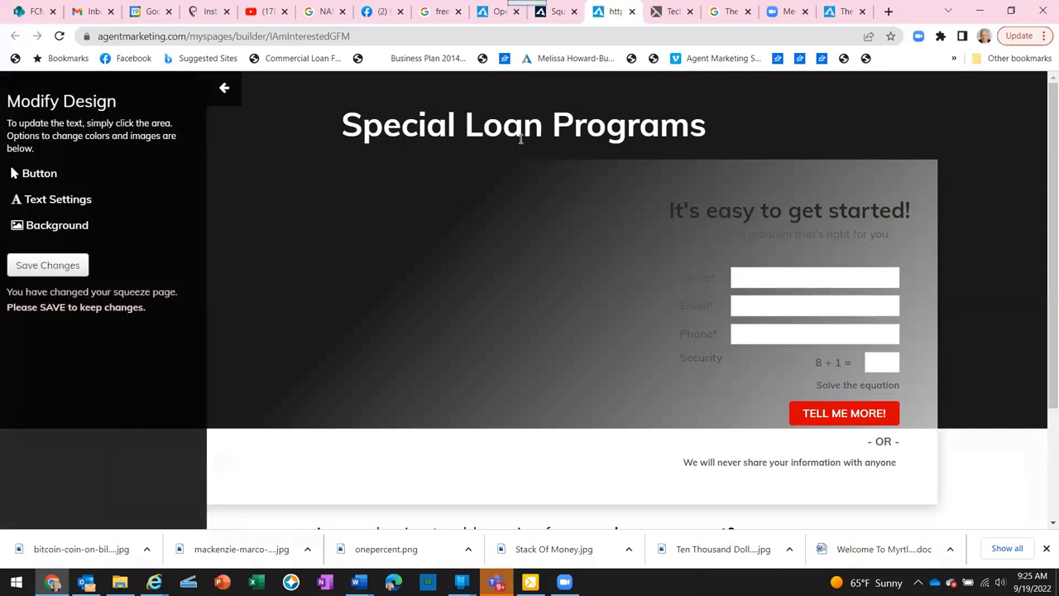
{"action": "left_click", "coordinate": [45, 231]}
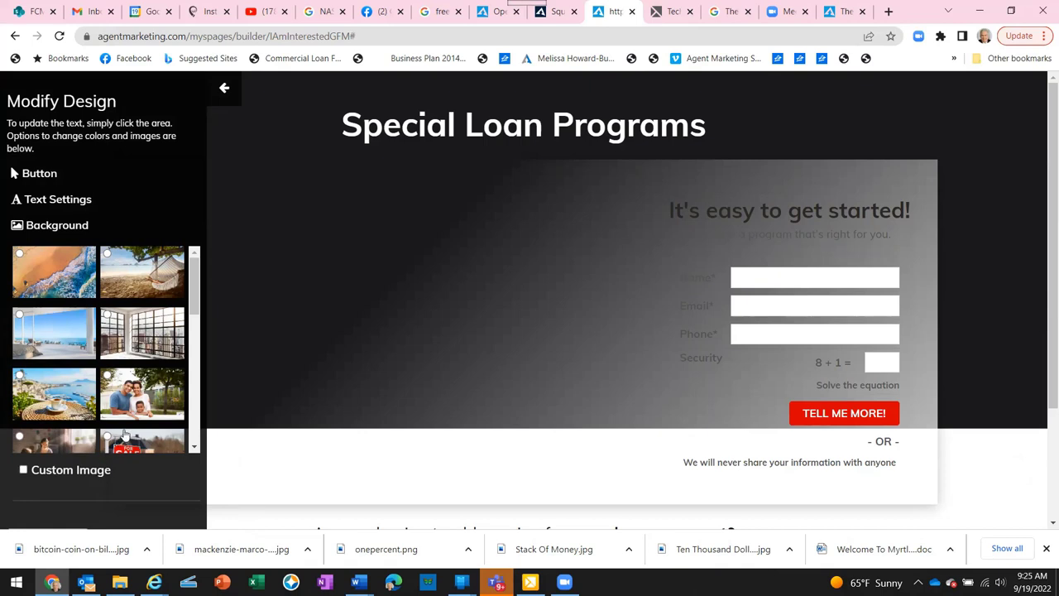
{"action": "scroll", "coordinate": [197, 305], "scroll_direction": "down", "scroll_amount": 2}
{"action": "left_click_drag", "start_coordinate": [196, 304], "coordinate": [194, 398]}
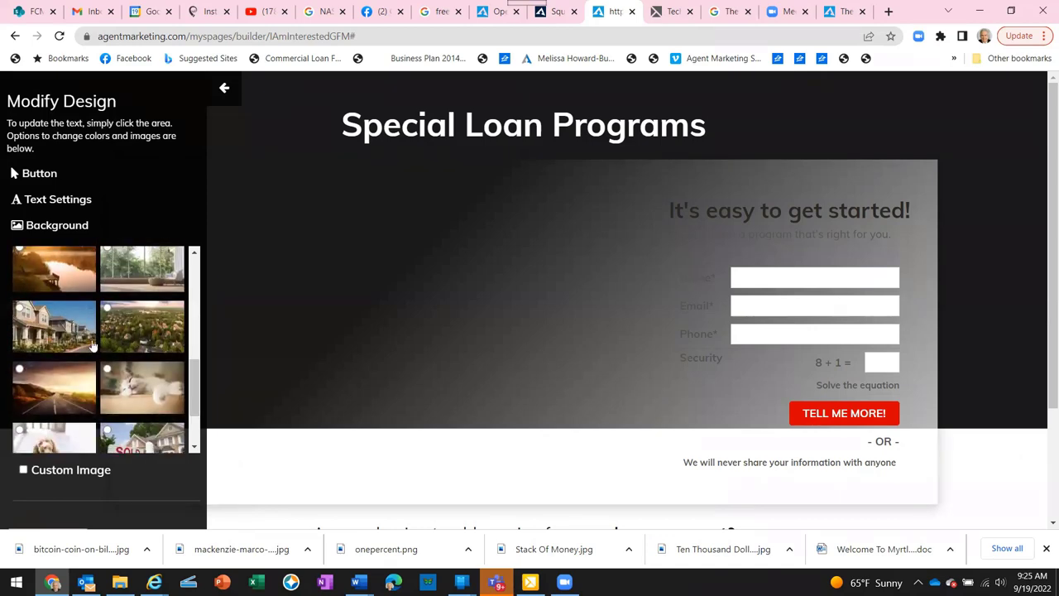
{"action": "left_click", "coordinate": [21, 308]}
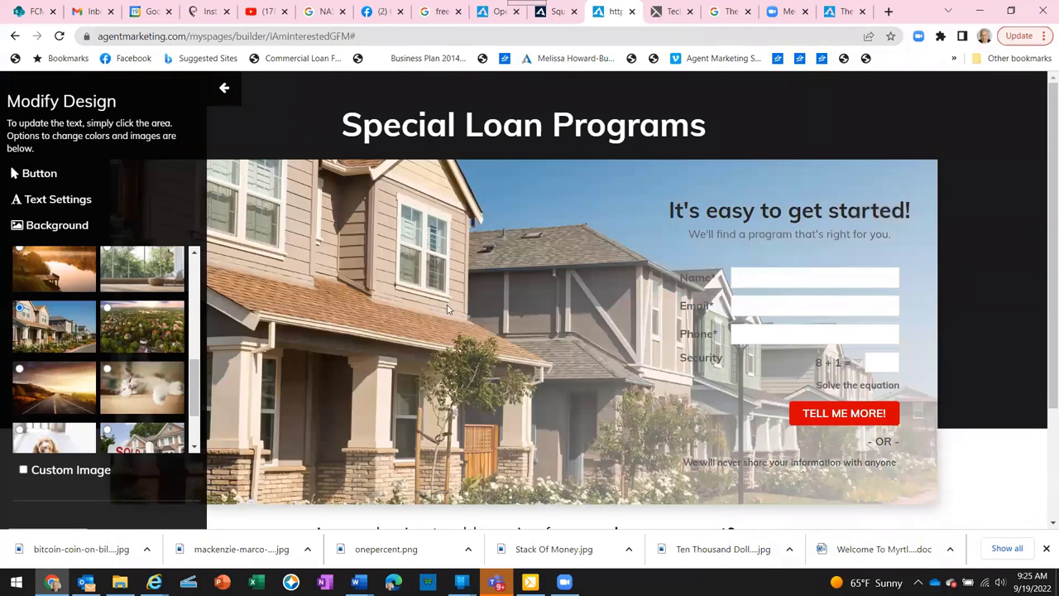
Replace the page headline "Special Loan Programs" with "I Am Very Interested In Home Ownership!"
{"action": "left_click", "coordinate": [518, 126]}
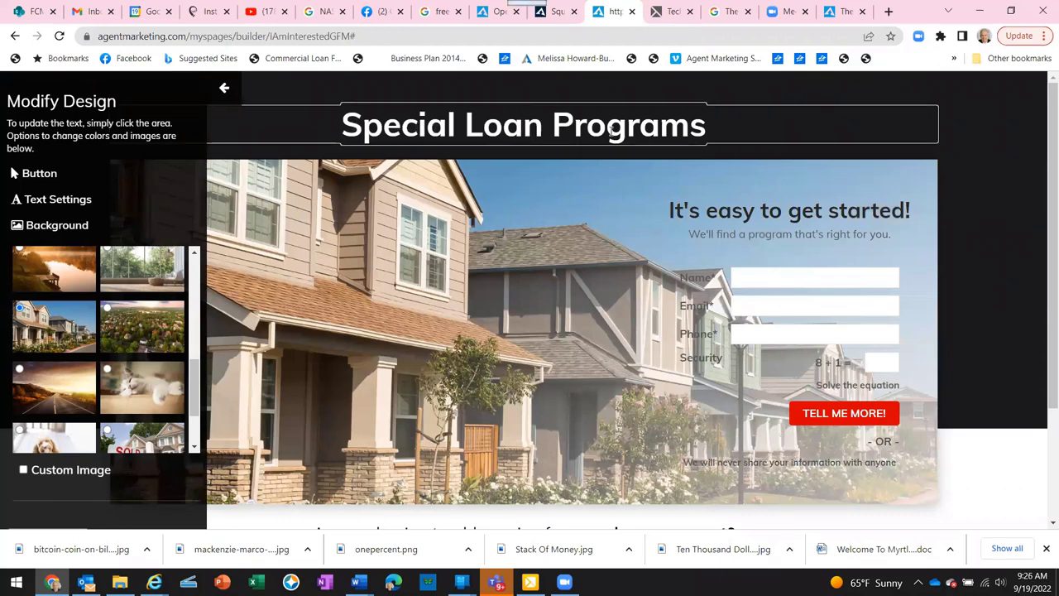
{"action": "left_click", "coordinate": [708, 130]}
{"action": "key", "text": "BackSpace"}
{"action": "key", "text": "BackSpace"}
{"action": "key", "text": "BackSpace"}
{"action": "key", "text": "BackSpace"}
{"action": "key", "text": "BackSpace"}
{"action": "key", "text": "BackSpace"}
{"action": "key", "text": "BackSpace"}
{"action": "key", "text": "BackSpace"}
{"action": "key", "text": "BackSpace"}
{"action": "key", "text": "BackSpace"}
{"action": "key", "text": "BackSpace"}
{"action": "key", "text": "BackSpace"}
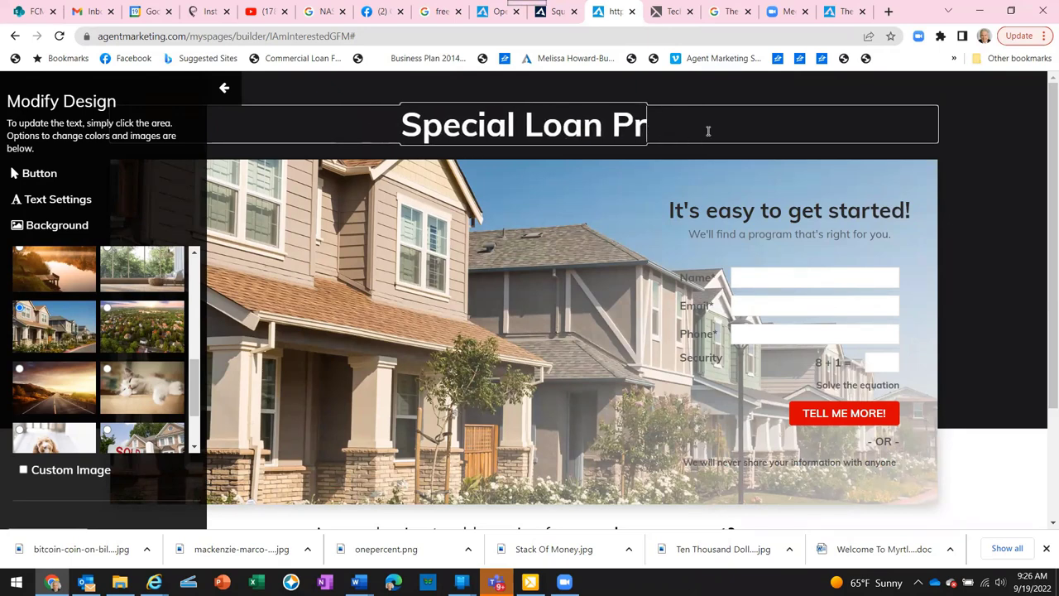
{"action": "key", "text": "BackSpace"}
{"action": "key", "text": "BackSpace"}
{"action": "key", "text": "BackSpace"}
{"action": "key", "text": "BackSpace"}
{"action": "key", "text": "BackSpace"}
{"action": "key", "text": "BackSpace"}
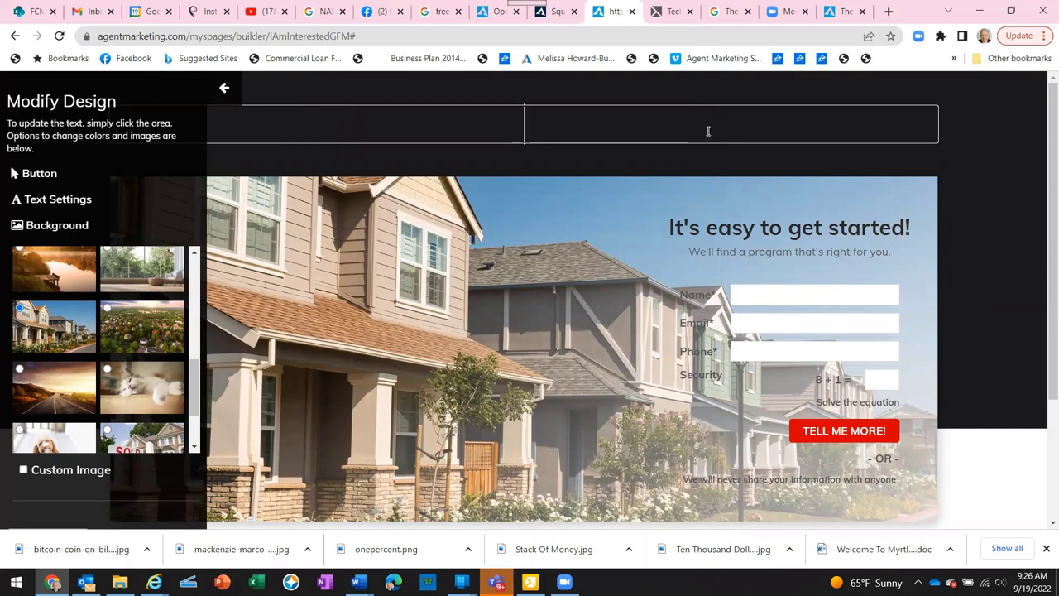
{"action": "type", "text": "I AM"}
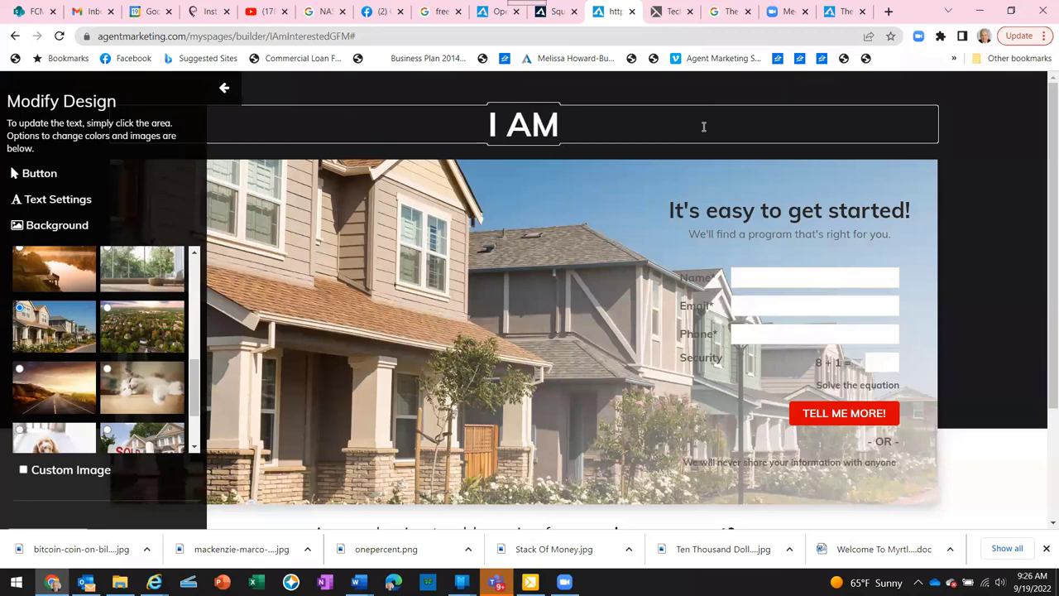
{"action": "key", "text": "BackSpace"}
{"action": "type", "text": "m"}
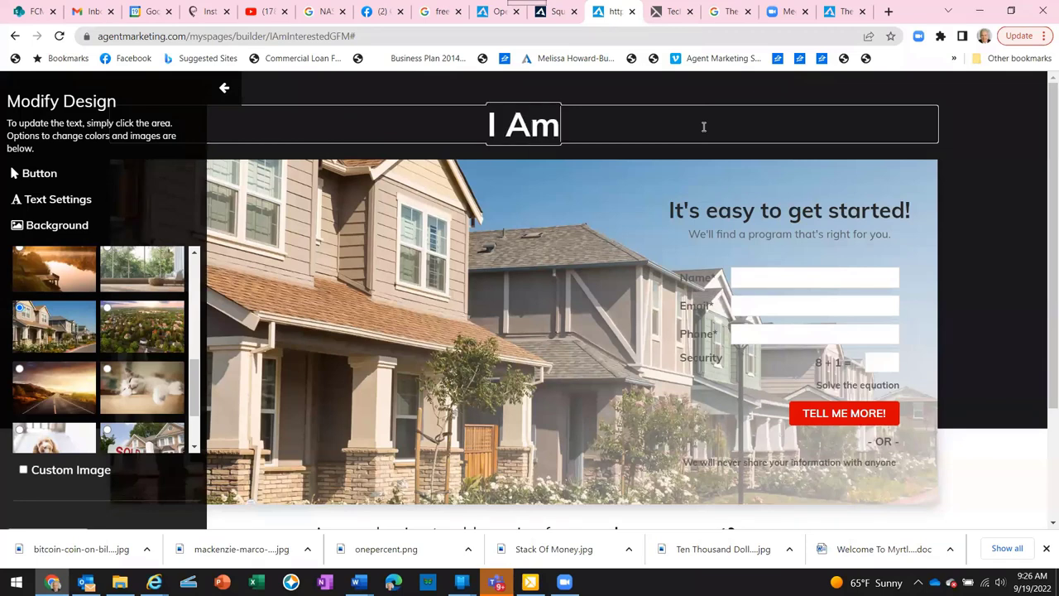
{"action": "type", "text": " Very"}
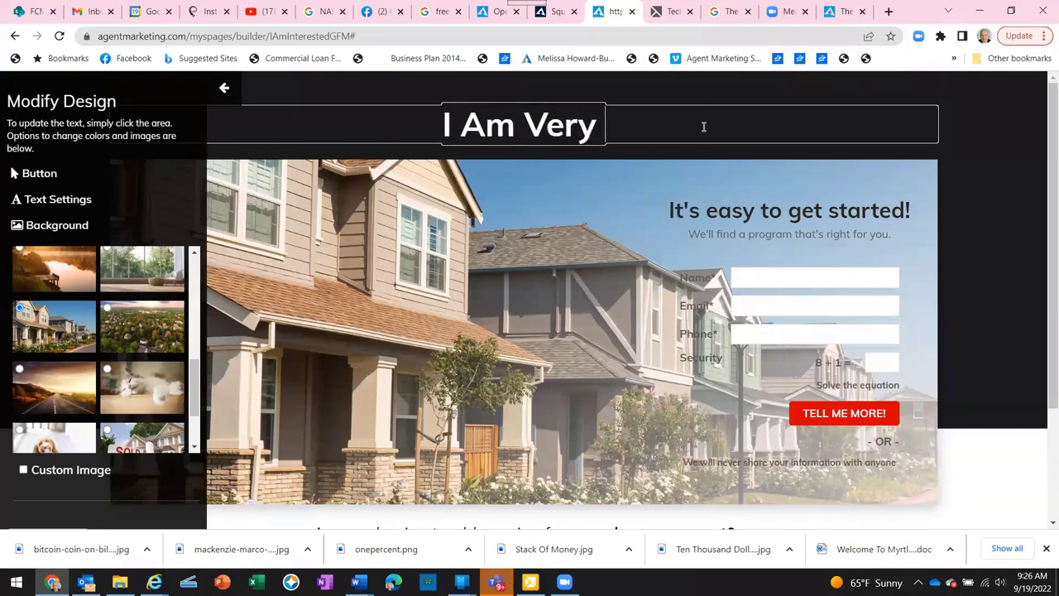
{"action": "type", "text": " Interest"}
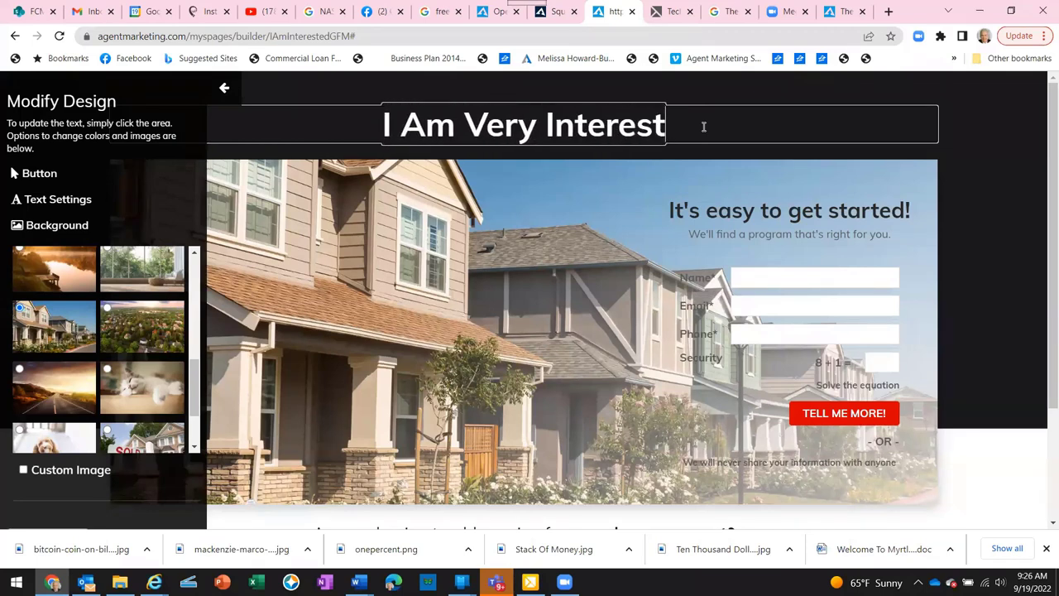
{"action": "type", "text": "ed In"}
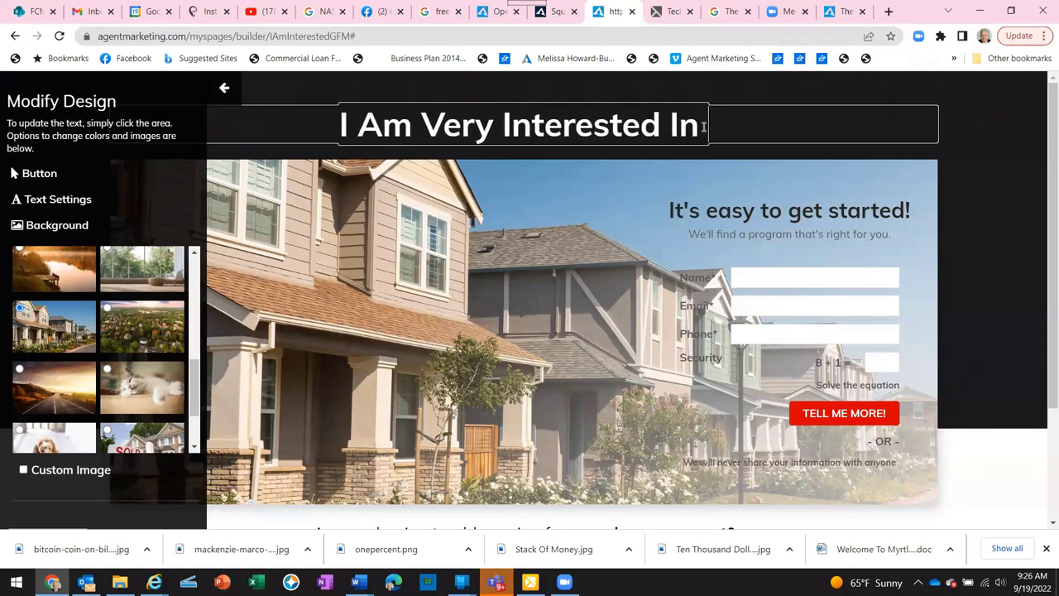
{"action": "type", "text": " Home Own"}
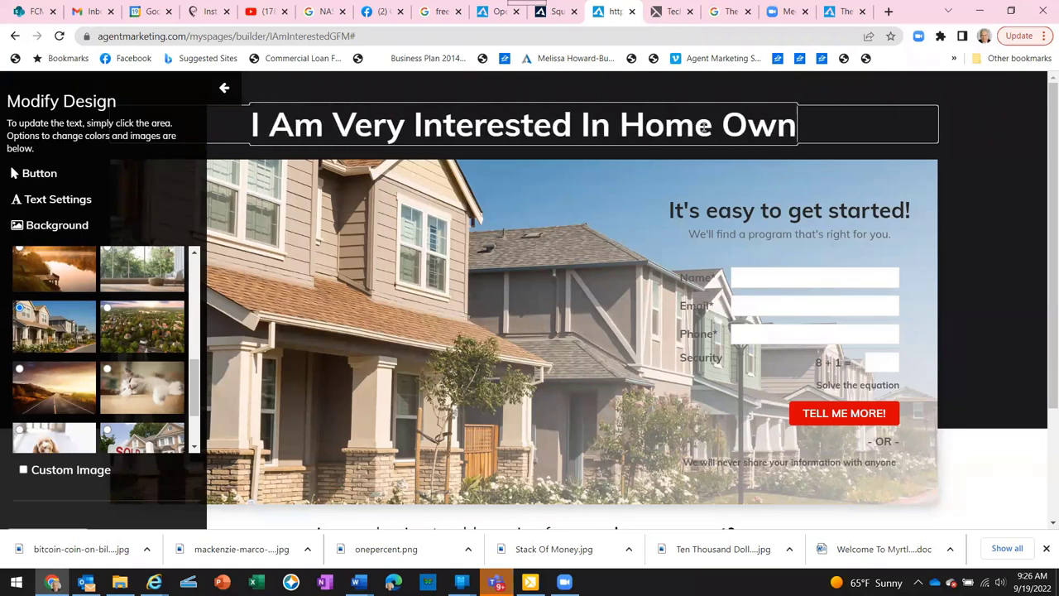
{"action": "type", "text": "ership!"}
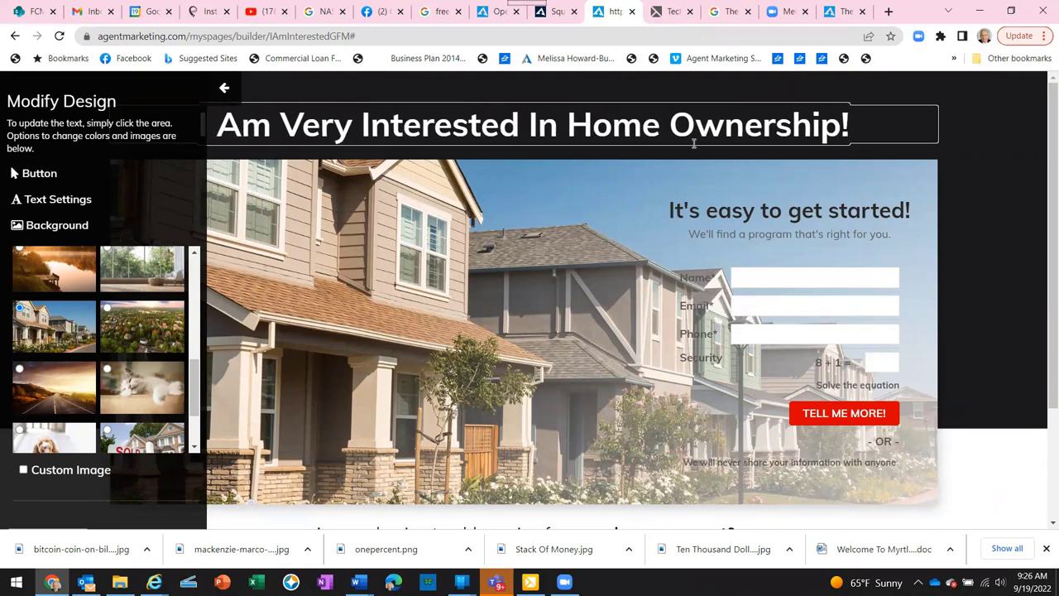
Add a new headline line reading "I Want To Build Equity, Fix My Housing Costs and Grow My Wealth!"
{"action": "key", "text": "Return"}
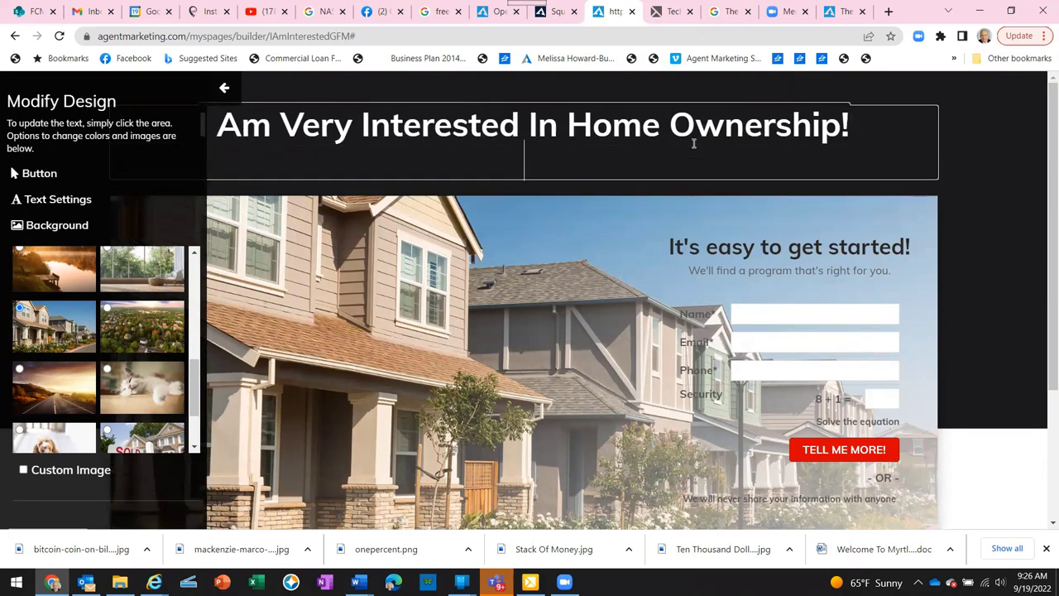
{"action": "type", "text": "I Want "}
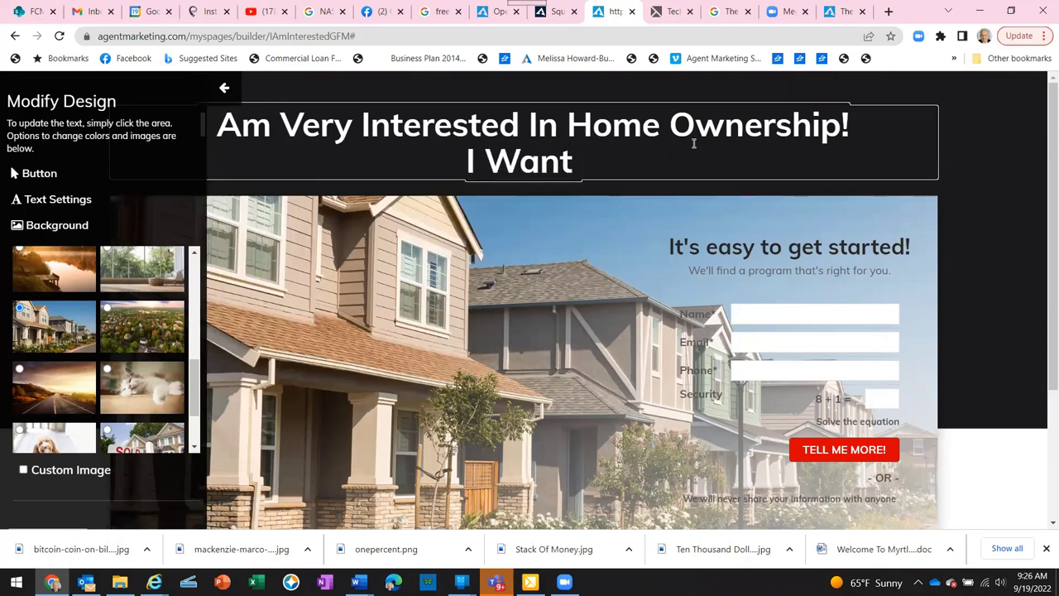
{"action": "type", "text": "To Build Eqi"}
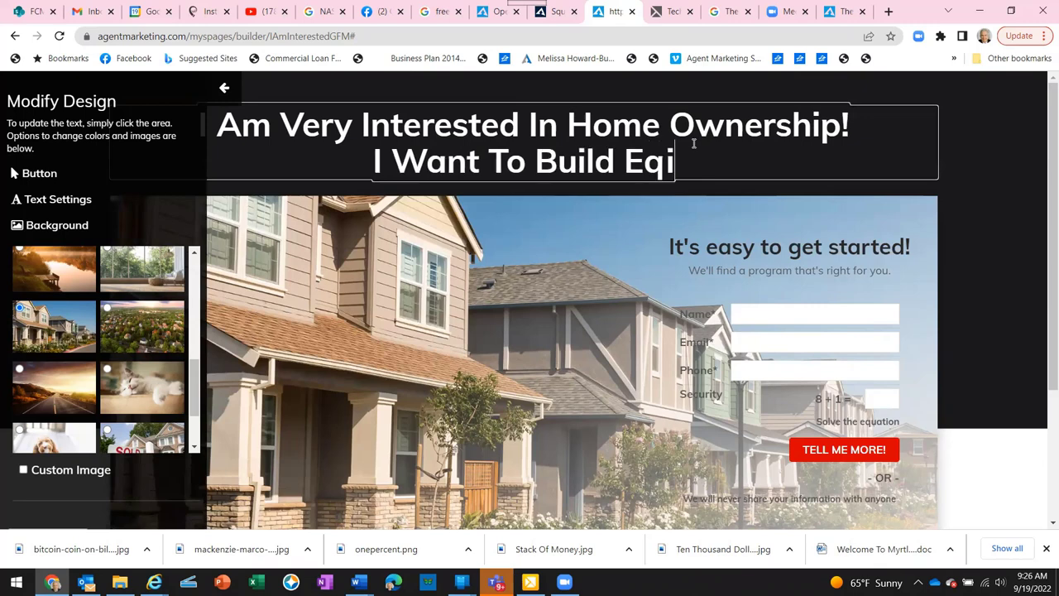
{"action": "key", "text": "BackSpace"}
{"action": "type", "text": "uit"}
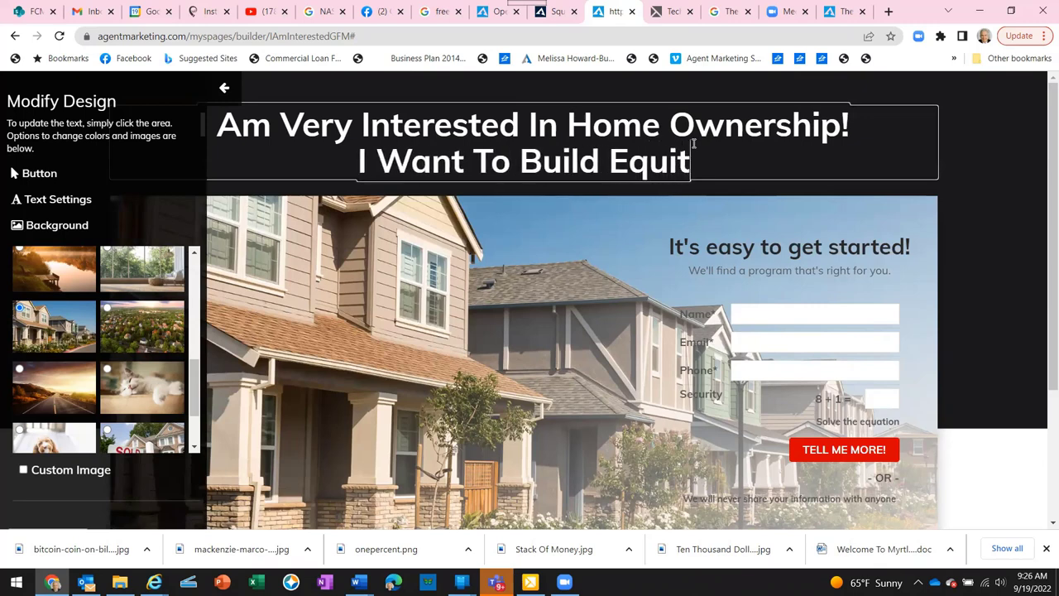
{"action": "type", "text": "y, Fix"}
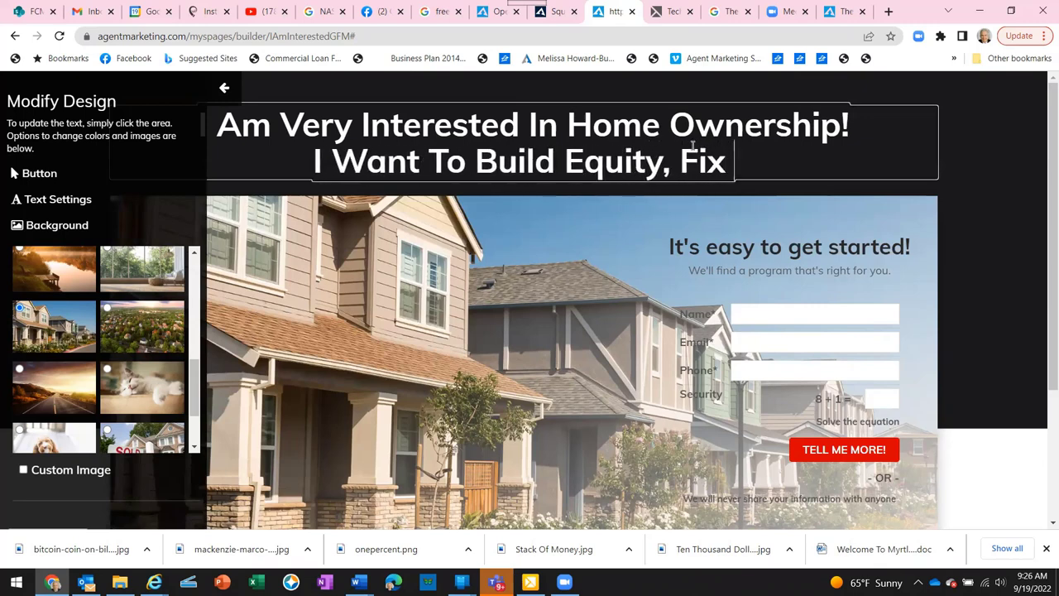
{"action": "type", "text": " My Housin"}
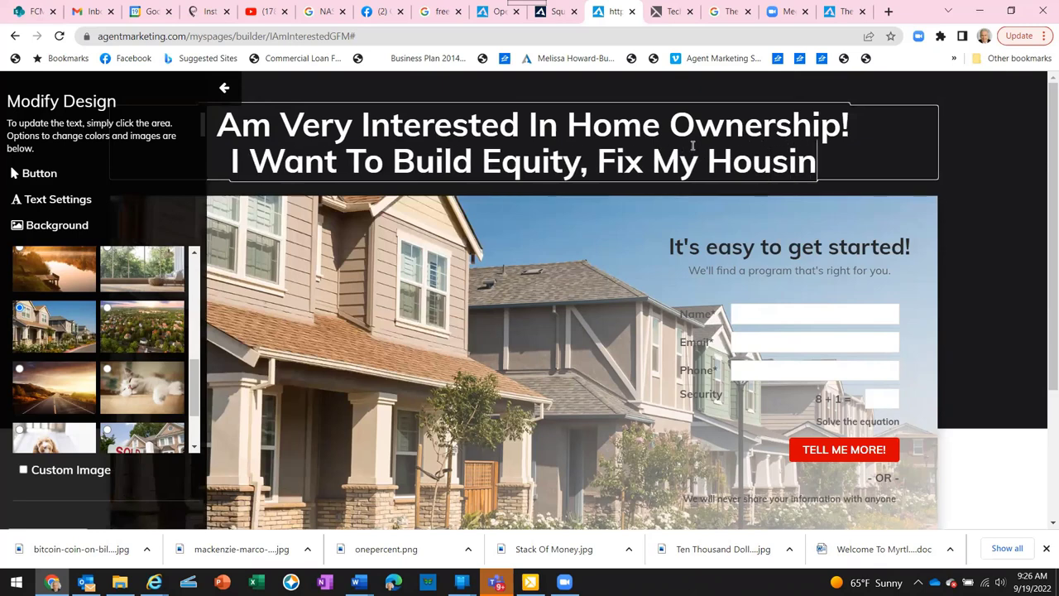
{"action": "type", "text": "g C"}
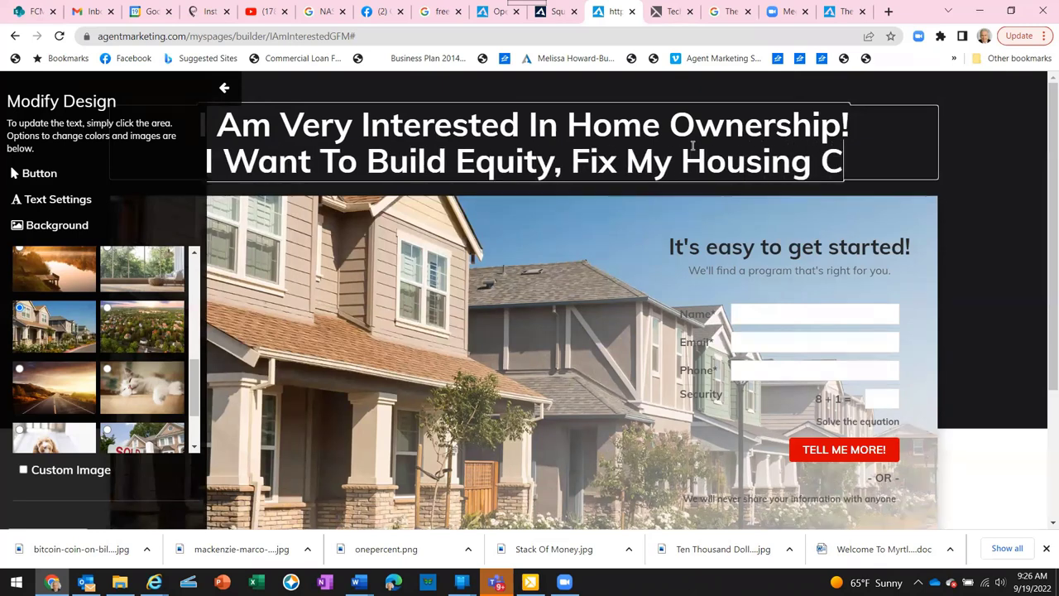
{"action": "type", "text": "osts and Grow"}
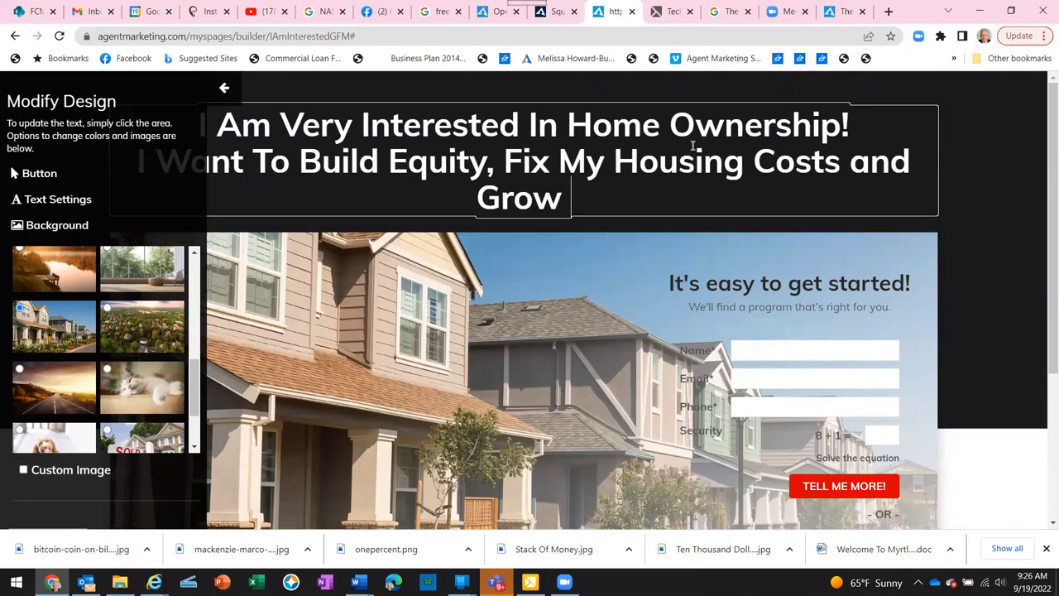
{"action": "type", "text": " My Wealt"}
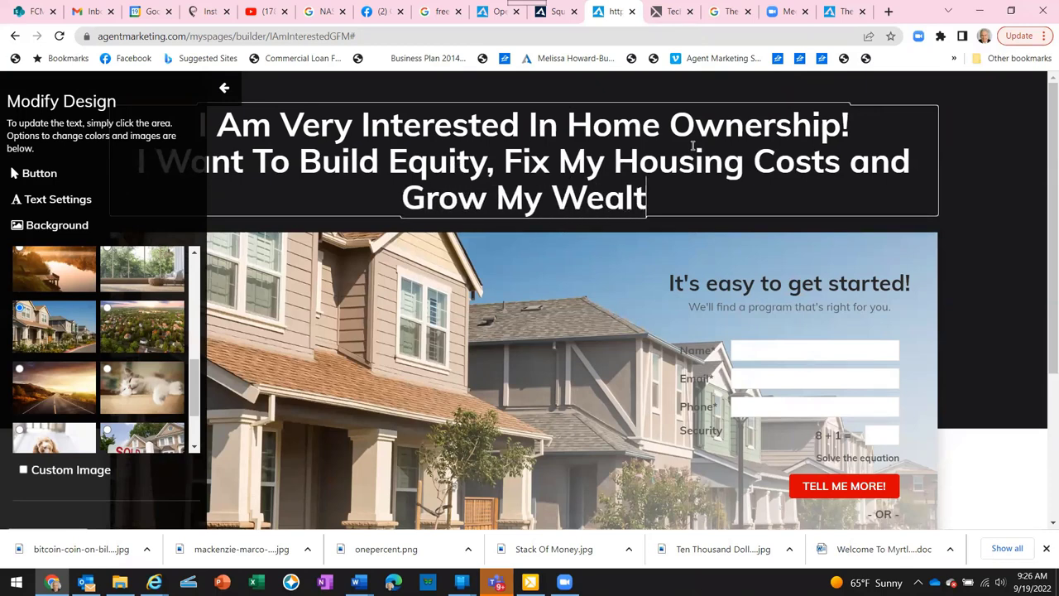
{"action": "type", "text": "h!"}
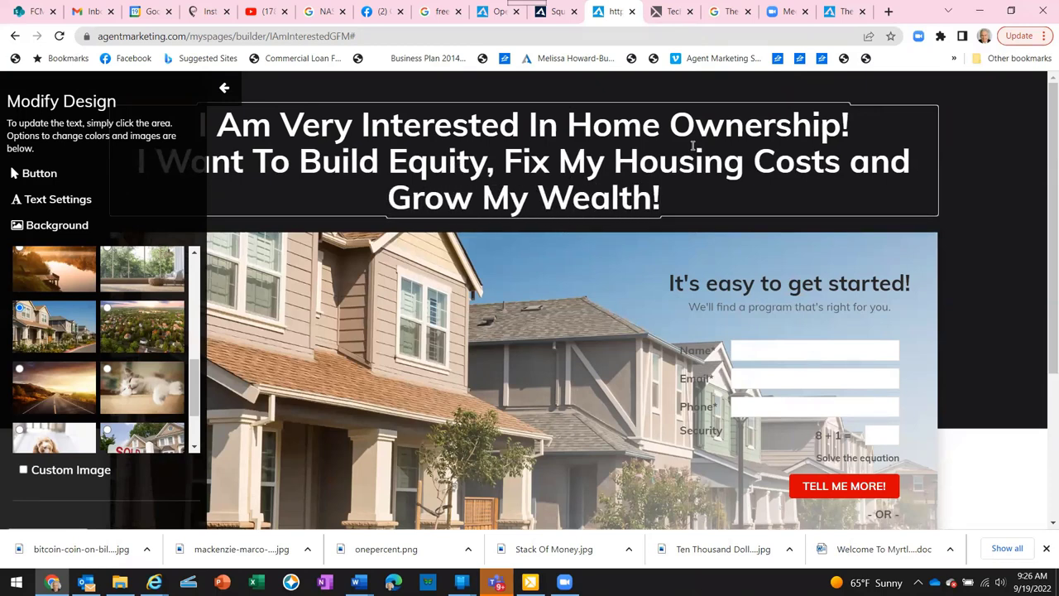
Add another headline line reading "I Want To Learn More About The Benefits Of Home Ownership and Down Payment Assistance!"
{"action": "key", "text": "Return"}
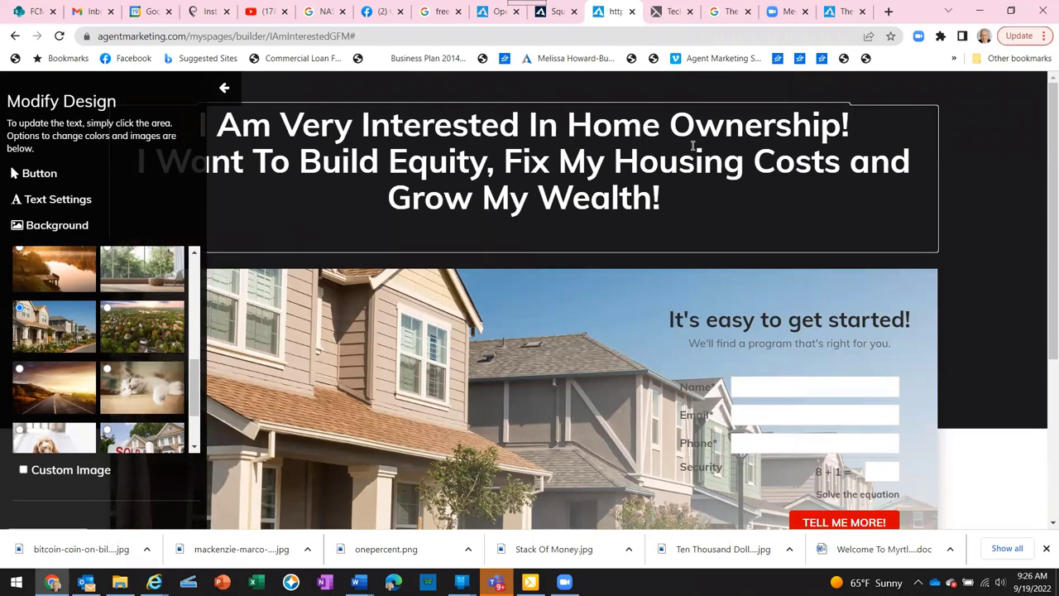
{"action": "type", "text": "I Want"}
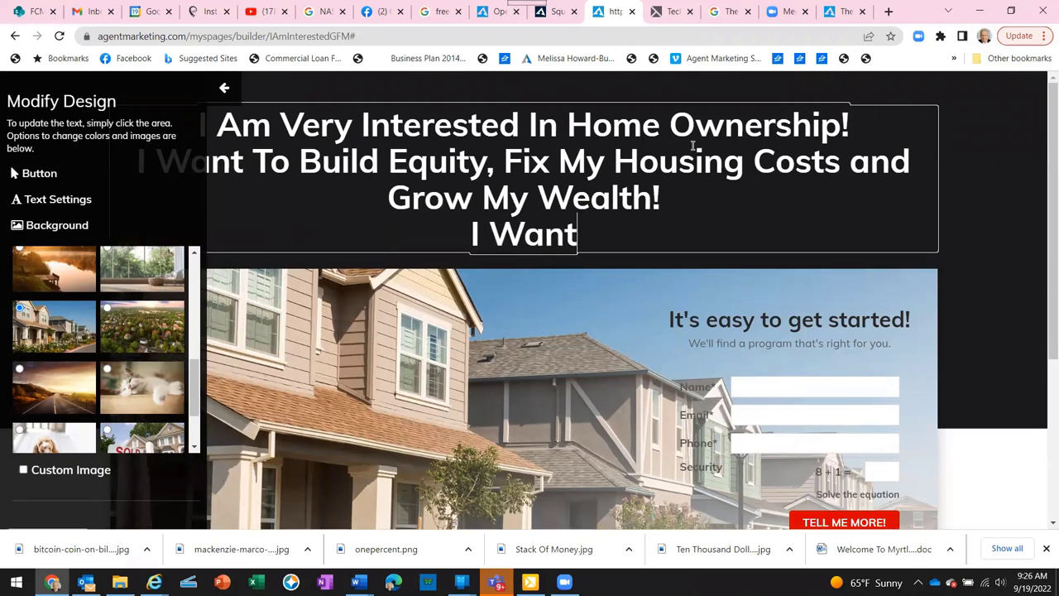
{"action": "type", "text": " To Learn"}
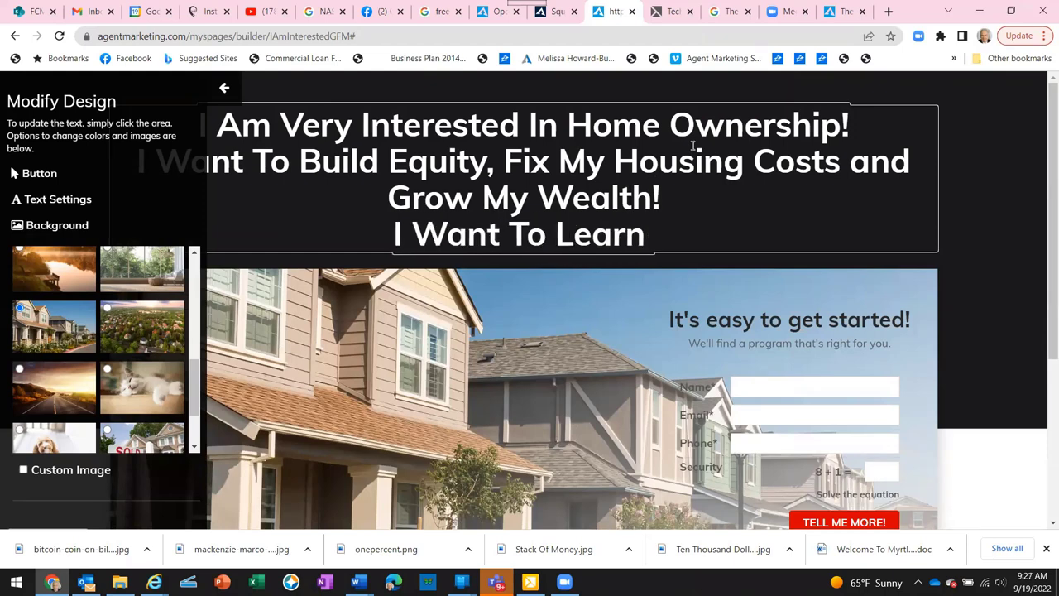
{"action": "type", "text": " More Abou"}
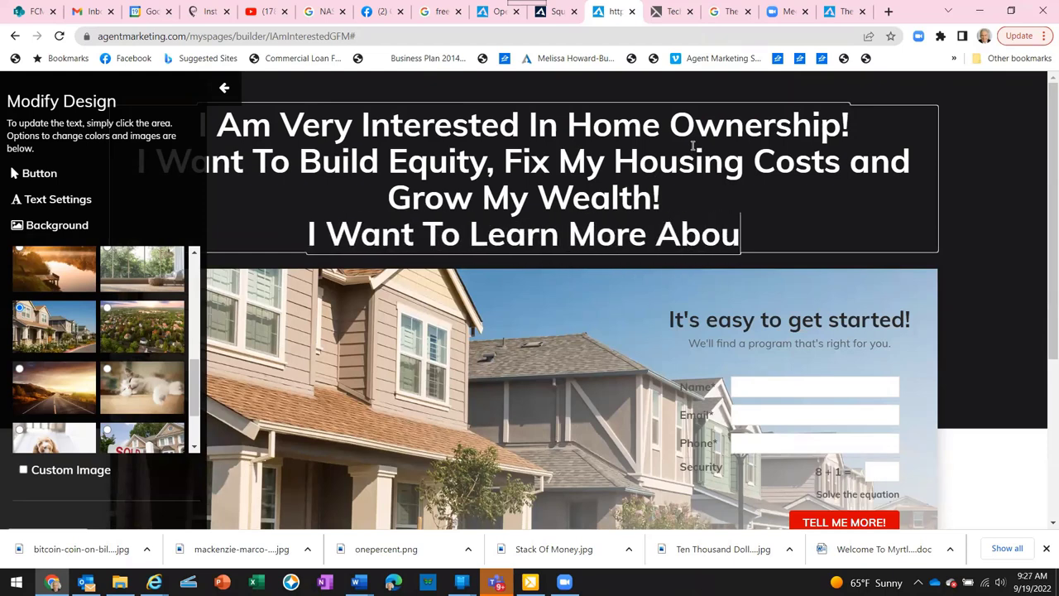
{"action": "type", "text": "t "}
{"action": "type", "text": "The B"}
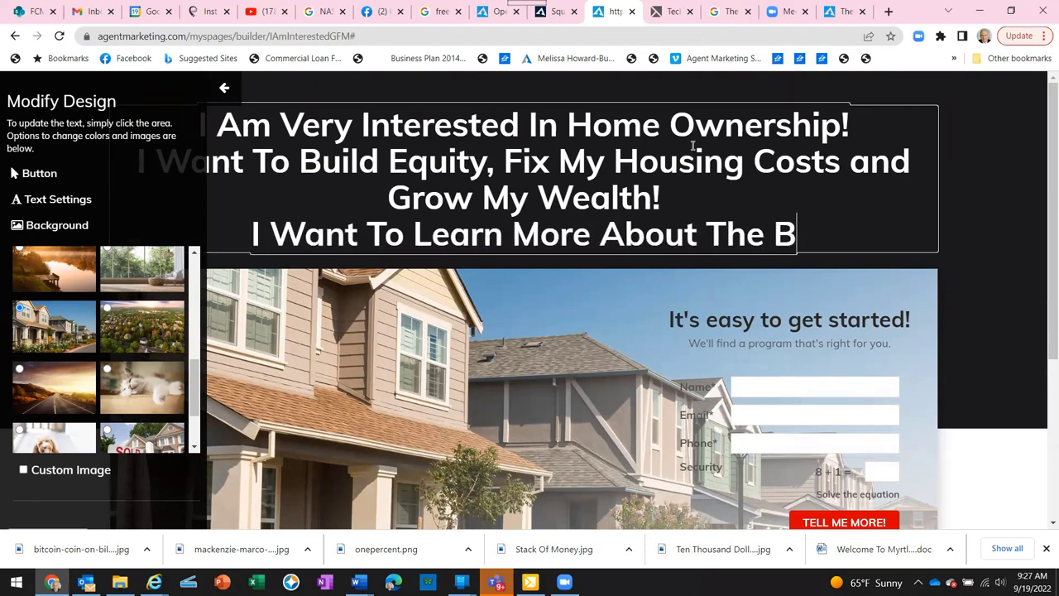
{"action": "type", "text": "enefits "}
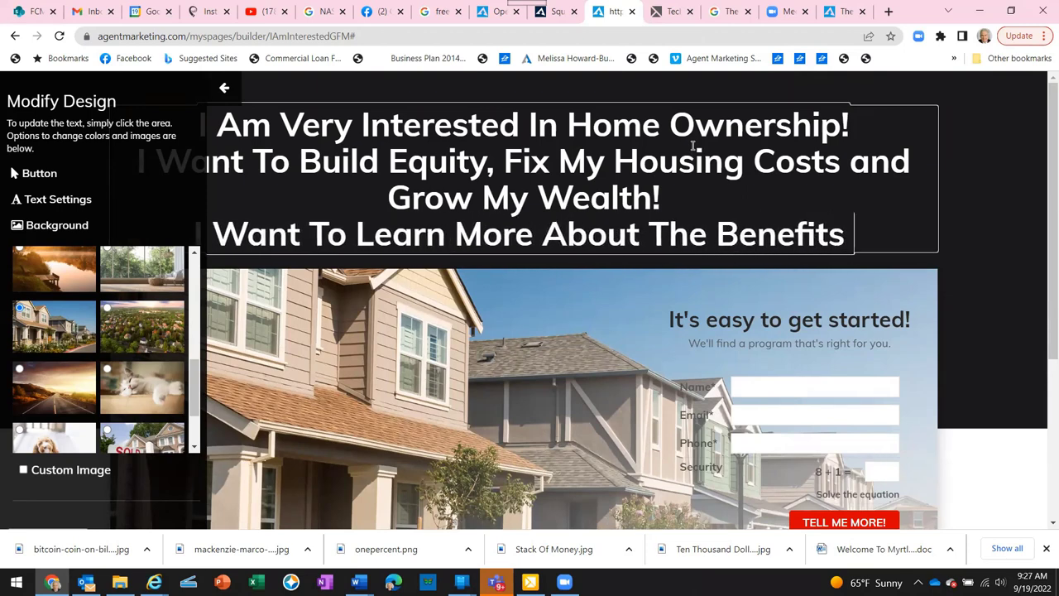
{"action": "type", "text": "Of Hmoe"}
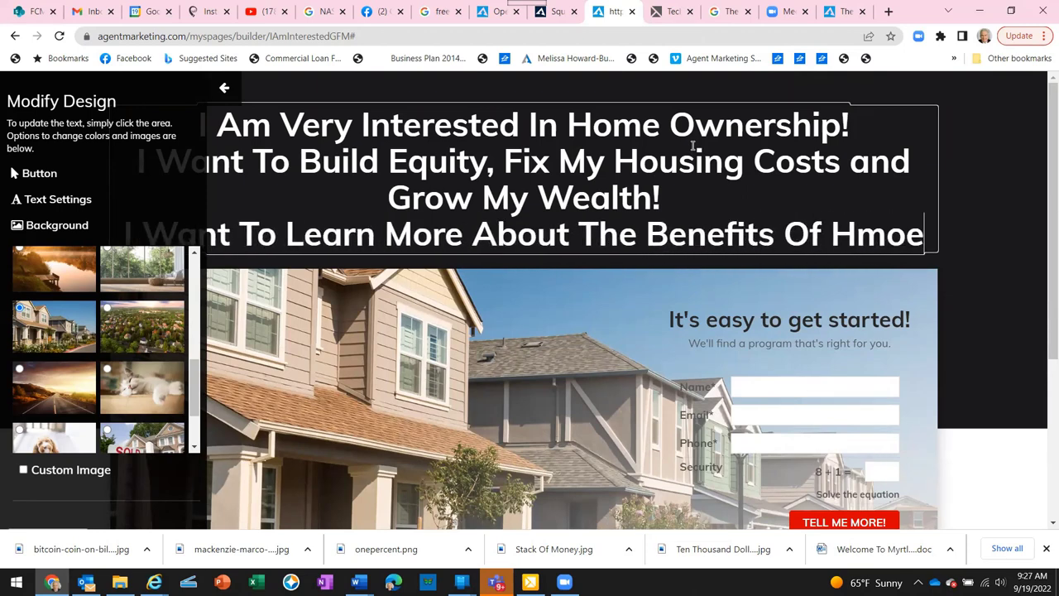
{"action": "key", "text": "BackSpace"}
{"action": "key", "text": "BackSpace"}
{"action": "type", "text": "o"}
{"action": "key", "text": "BackSpace"}
{"action": "key", "text": "BackSpace"}
{"action": "type", "text": "o"}
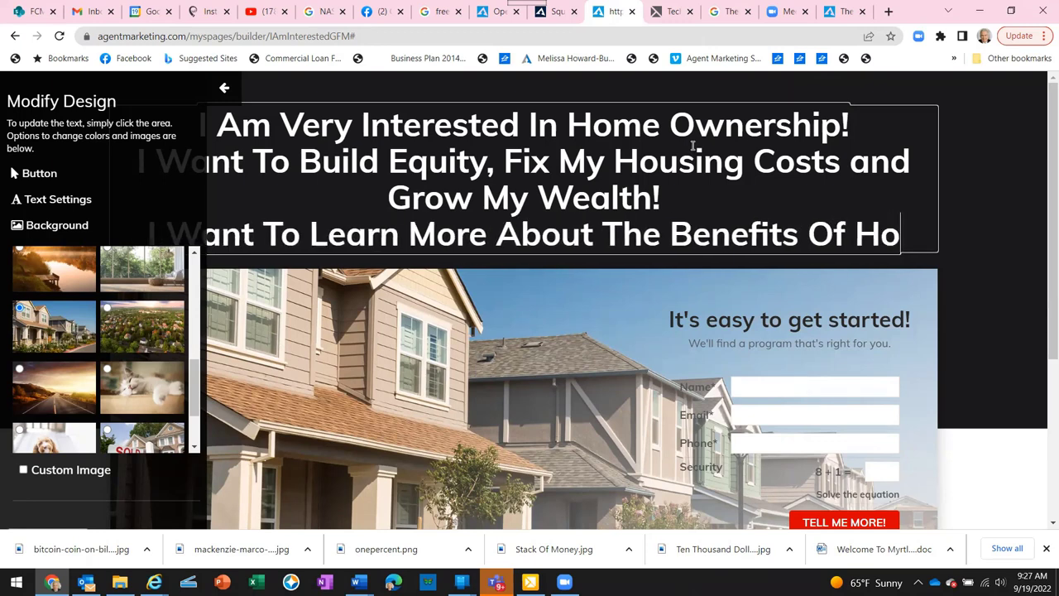
{"action": "type", "text": "me ow"}
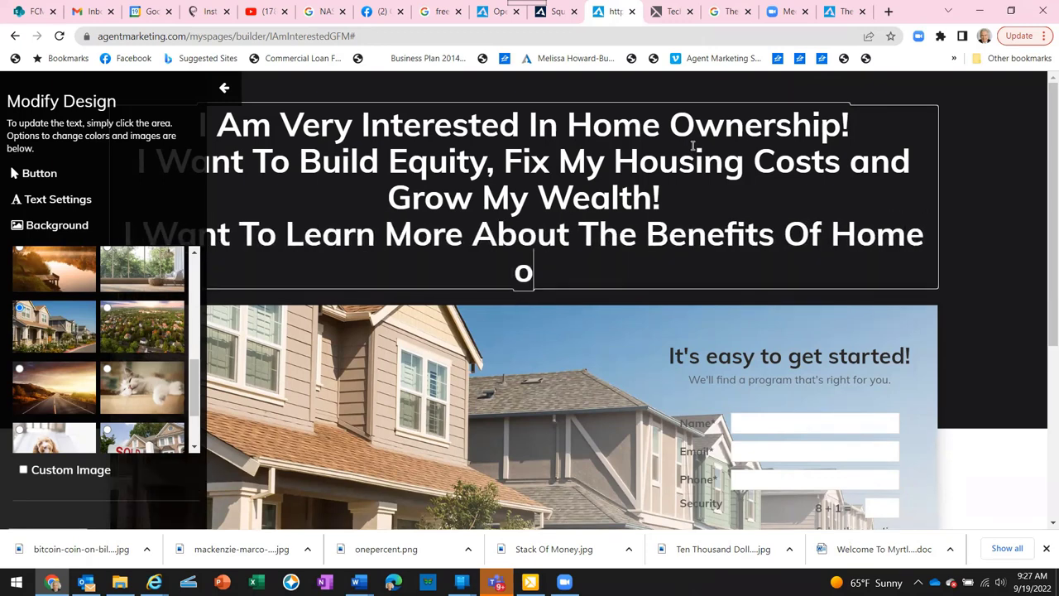
{"action": "key", "text": "BackSpace"}
{"action": "key", "text": "BackSpace"}
{"action": "key", "text": "BackSpace"}
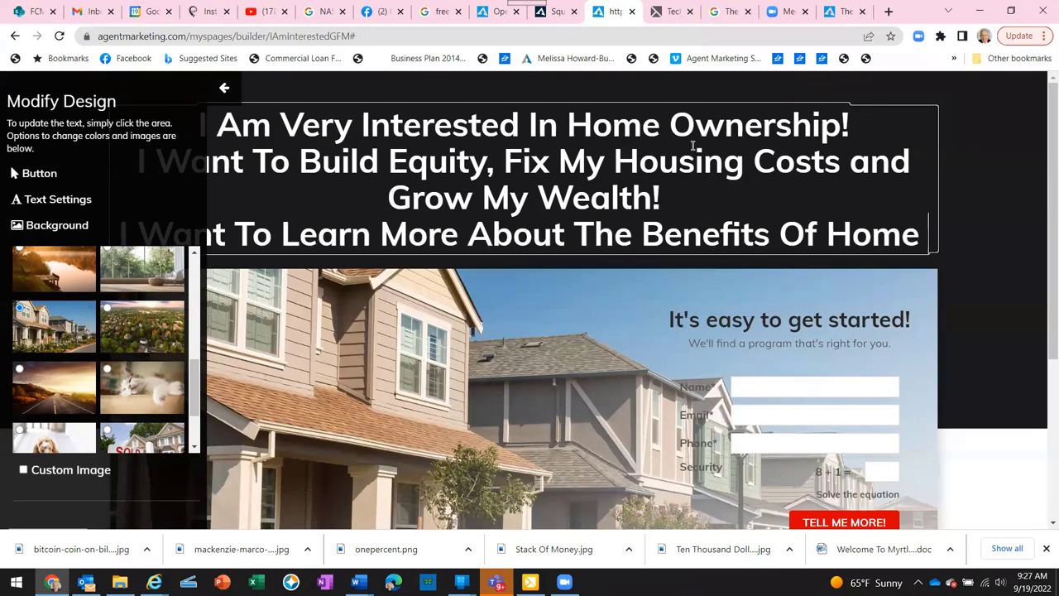
{"action": "type", "text": "Ownerhi"}
{"action": "key", "text": "BackSpace"}
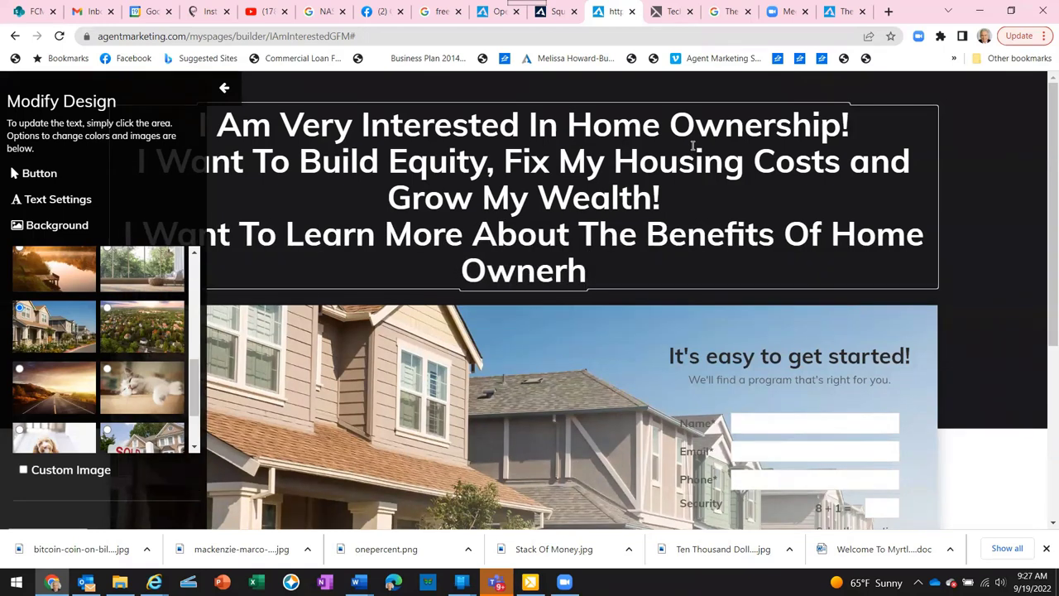
{"action": "key", "text": "BackSpace"}
{"action": "type", "text": "sh"}
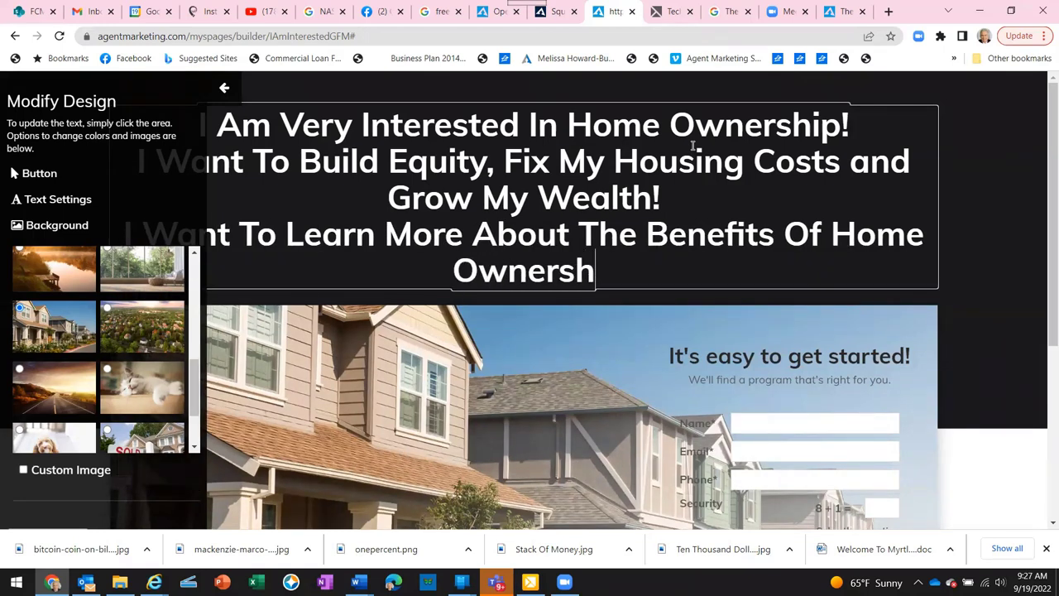
{"action": "type", "text": "ip "}
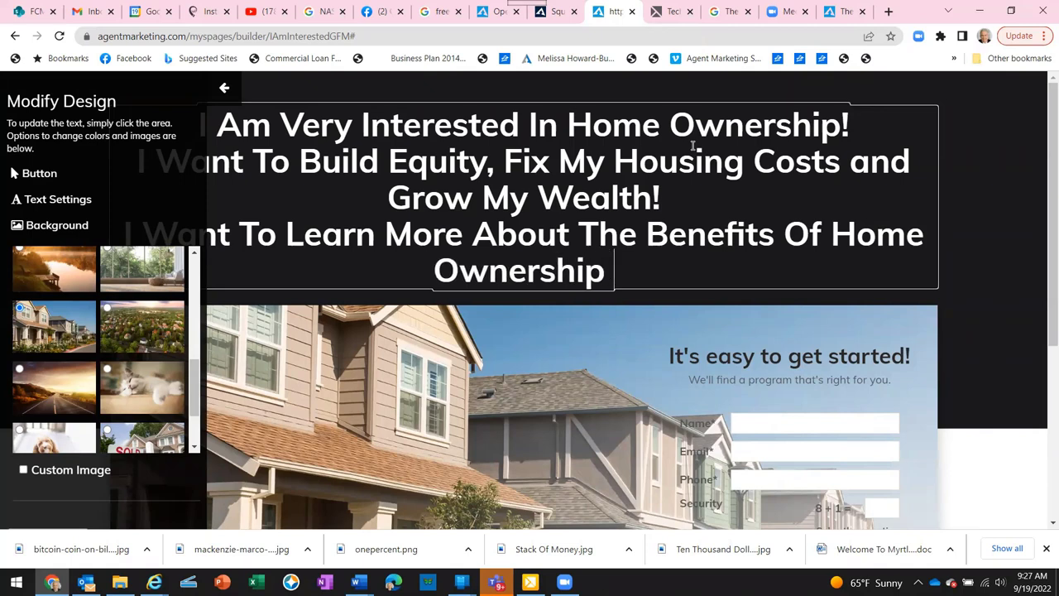
{"action": "type", "text": "and"}
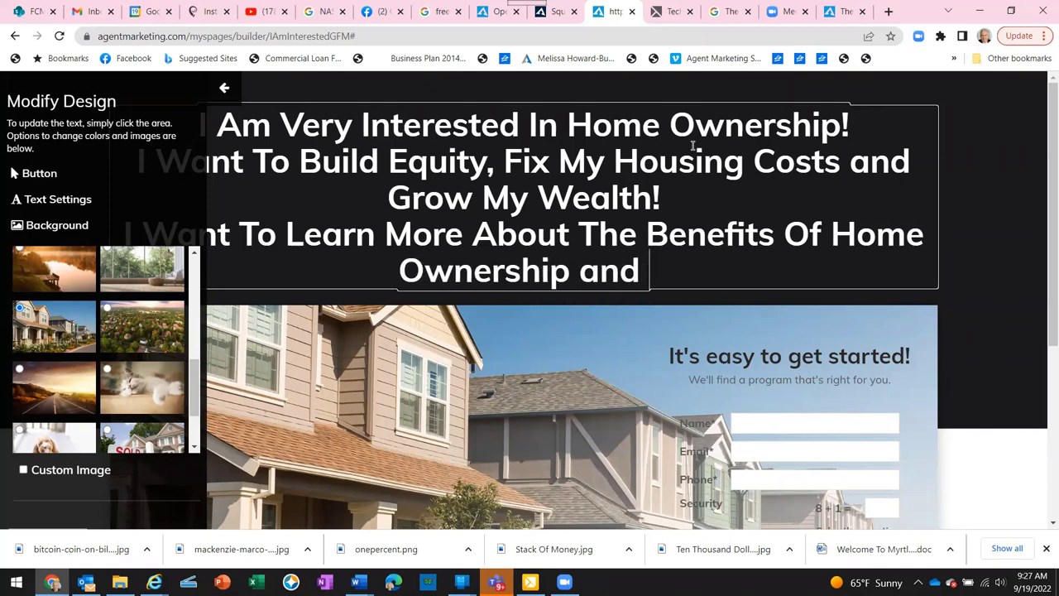
{"action": "type", "text": " Down Pa"}
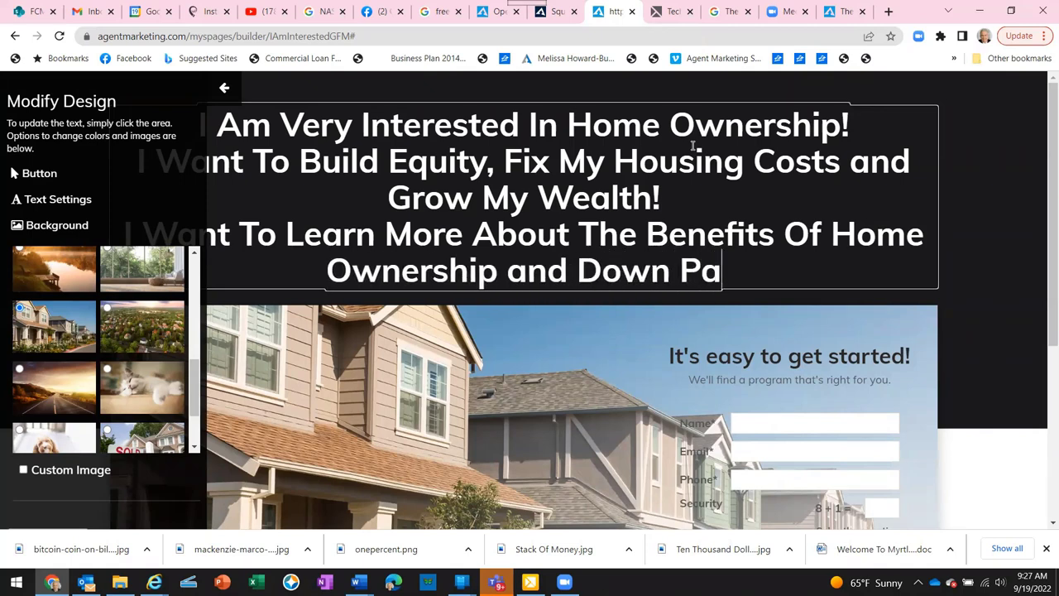
{"action": "type", "text": "yment As"}
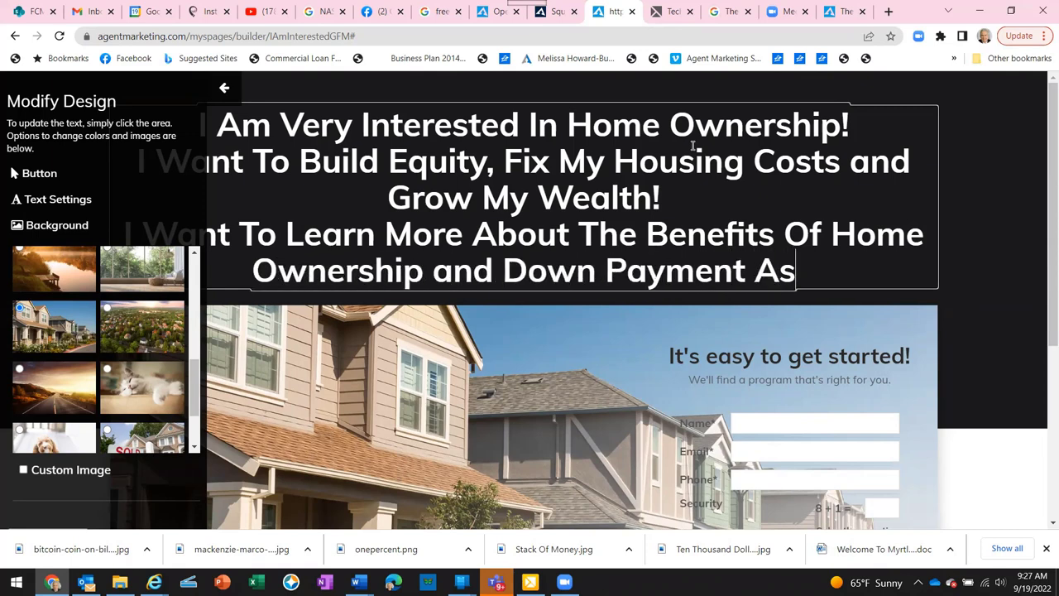
{"action": "type", "text": "sistance"}
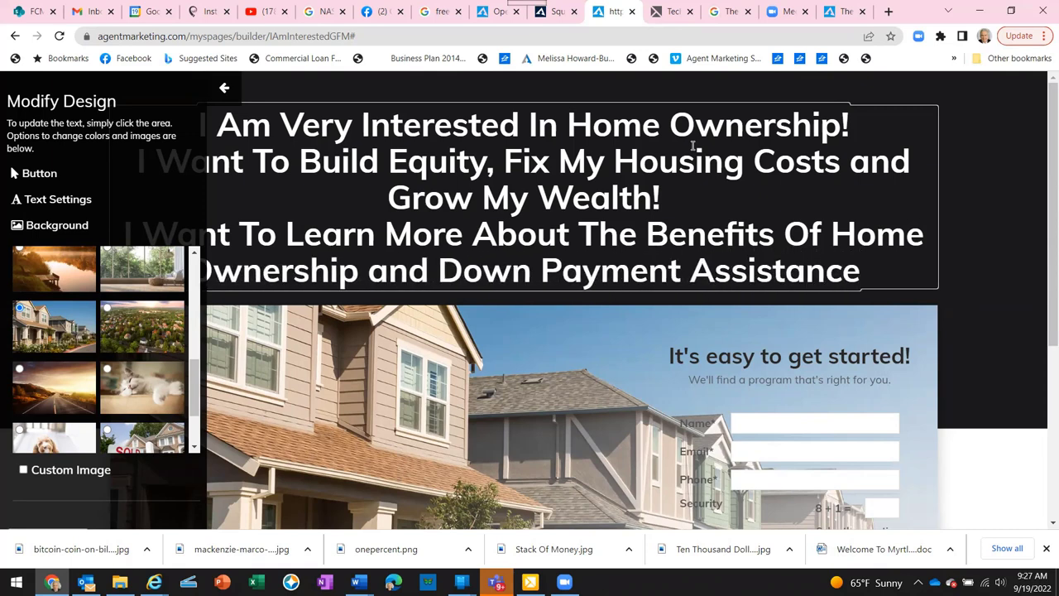
{"action": "type", "text": "!"}
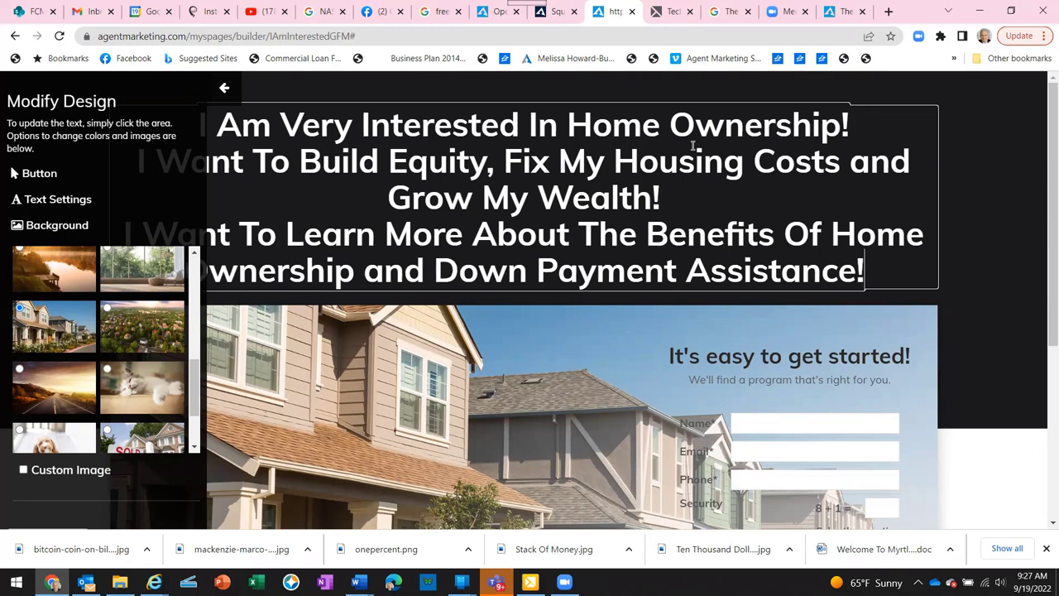
Replace the form's subheading "We'll find a program that's right for you." with "Please contact me to get started"
{"action": "scroll", "coordinate": [707, 340], "scroll_direction": "down", "scroll_amount": 1}
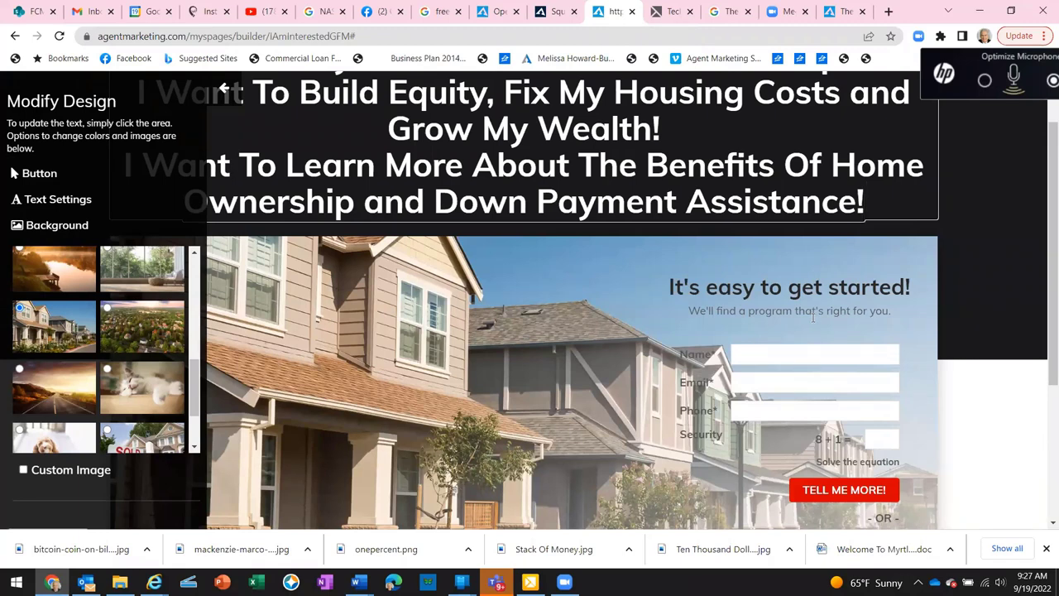
{"action": "left_click", "coordinate": [811, 317]}
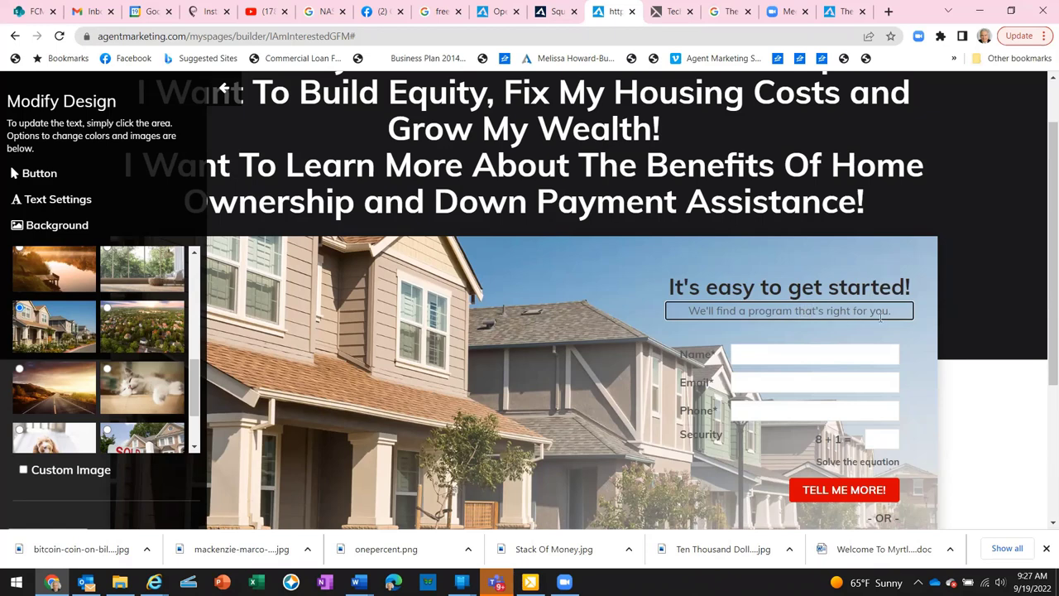
{"action": "left_click_drag", "start_coordinate": [892, 311], "coordinate": [690, 309]}
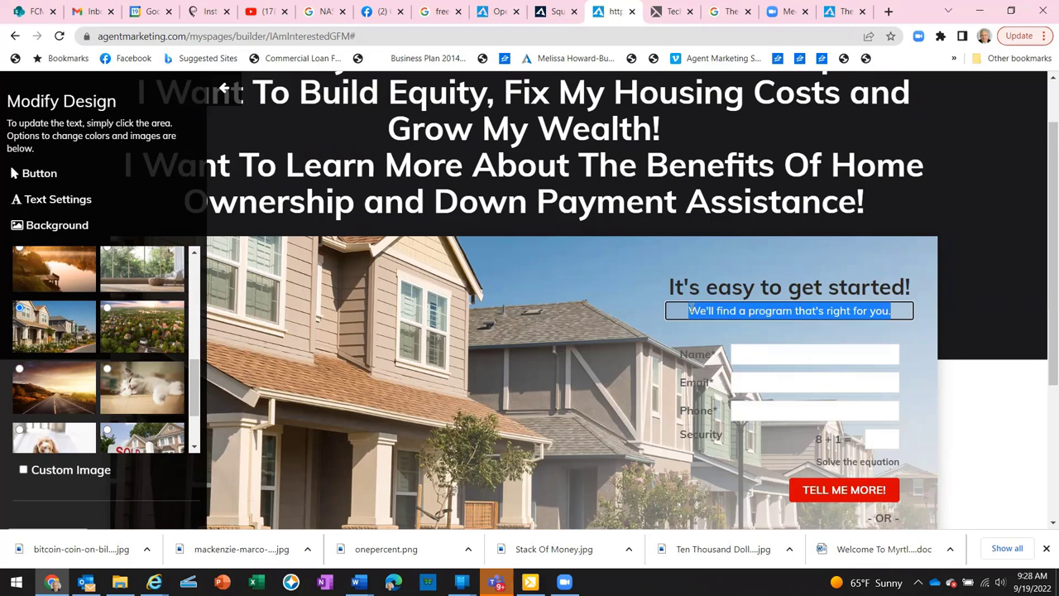
{"action": "type", "text": "Please "}
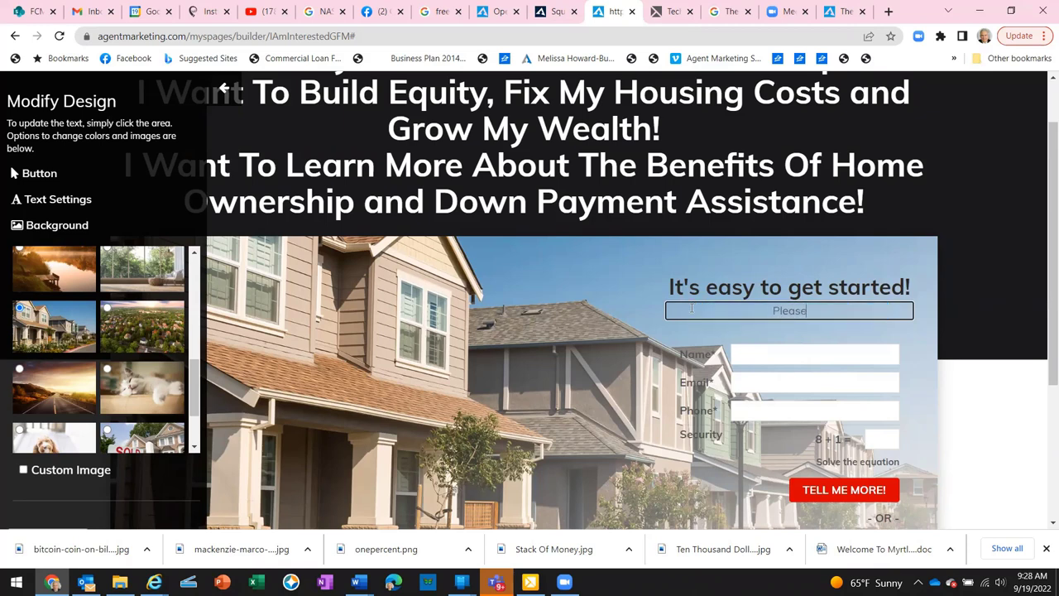
{"action": "type", "text": "contact me to get str"}
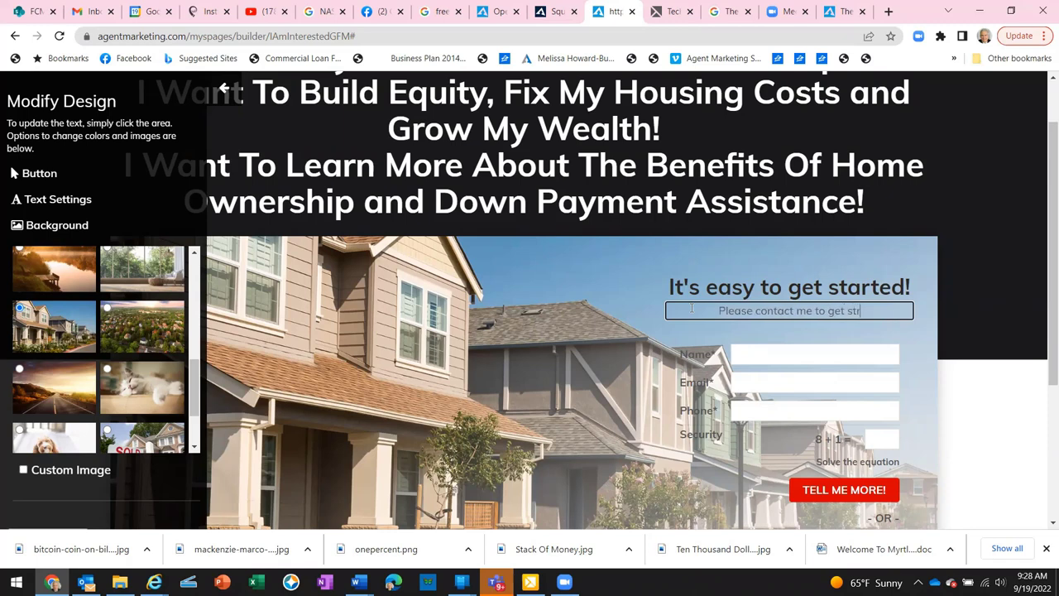
{"action": "key", "text": "BackSpace"}
{"action": "type", "text": "arty"}
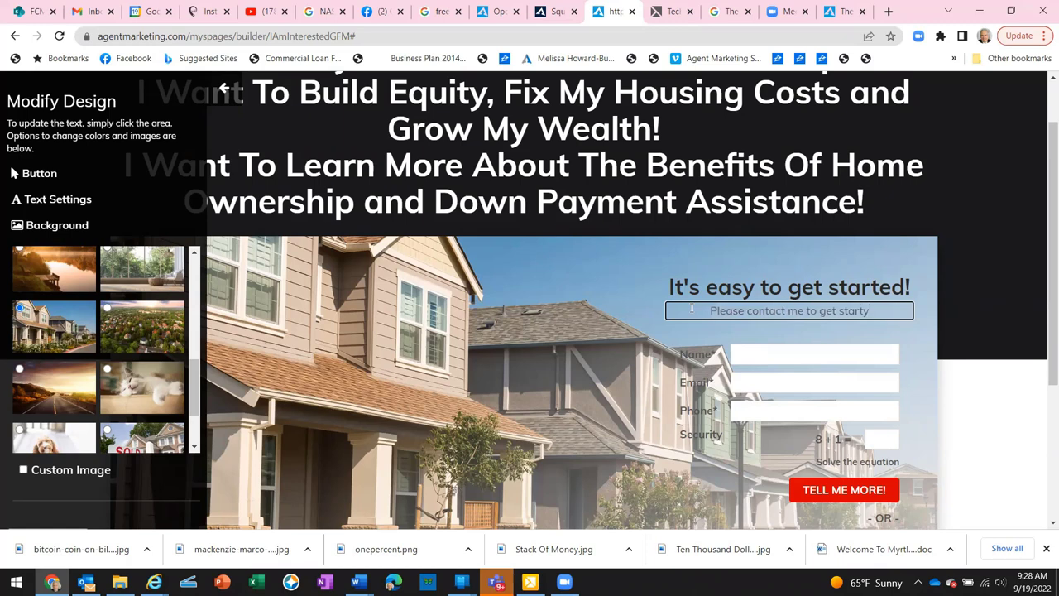
{"action": "key", "text": "BackSpace"}
{"action": "type", "text": "ed"}
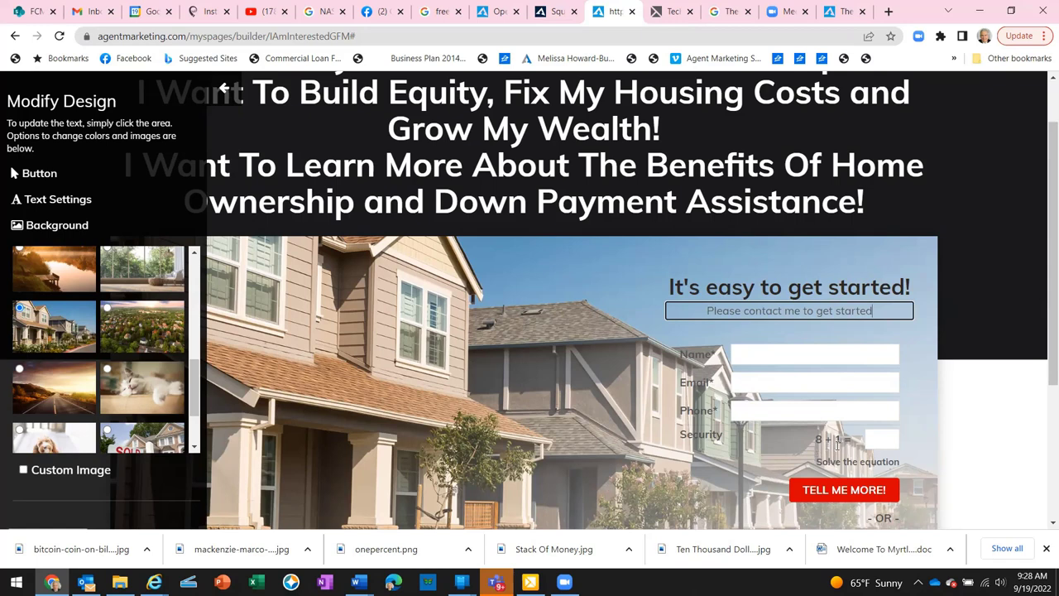
Set the form button's text to "SUBMIT!", save the squeeze page, and check the form with the design settings hidden
{"action": "scroll", "coordinate": [836, 447], "scroll_direction": "down", "scroll_amount": 1}
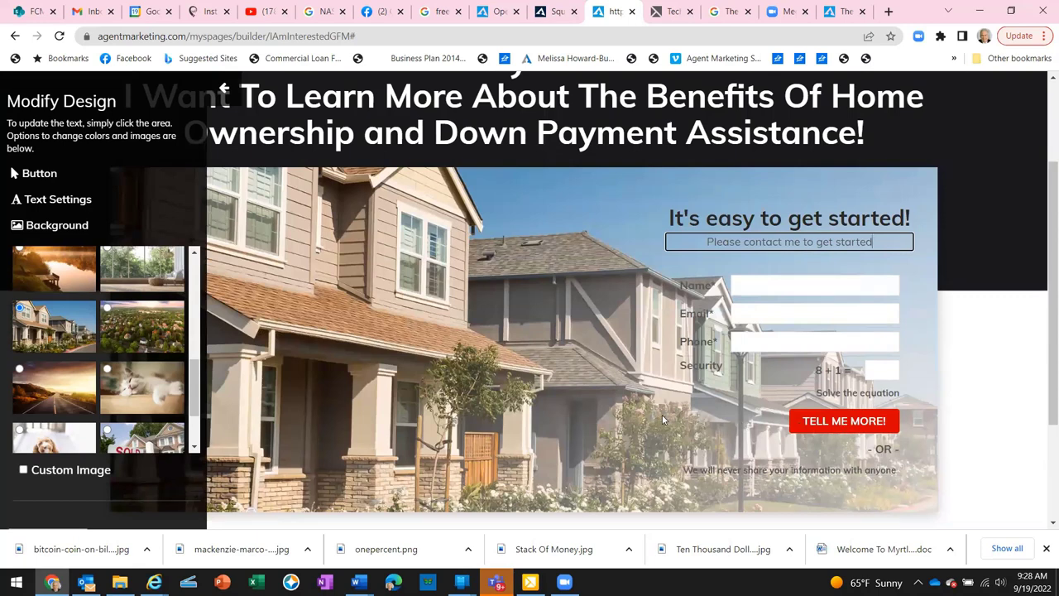
{"action": "left_click", "coordinate": [38, 176]}
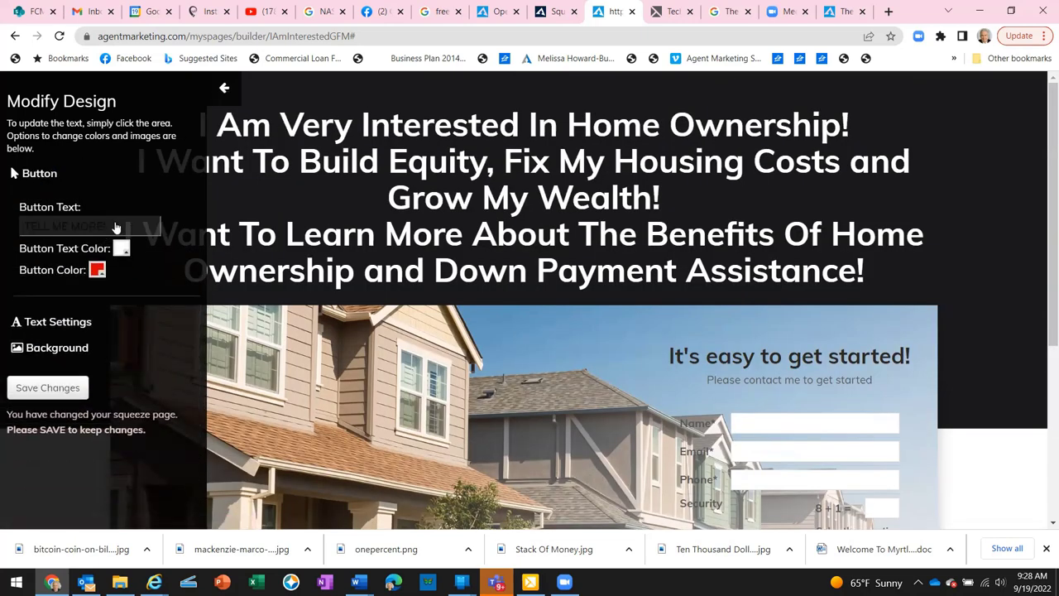
{"action": "left_click", "coordinate": [116, 228]}
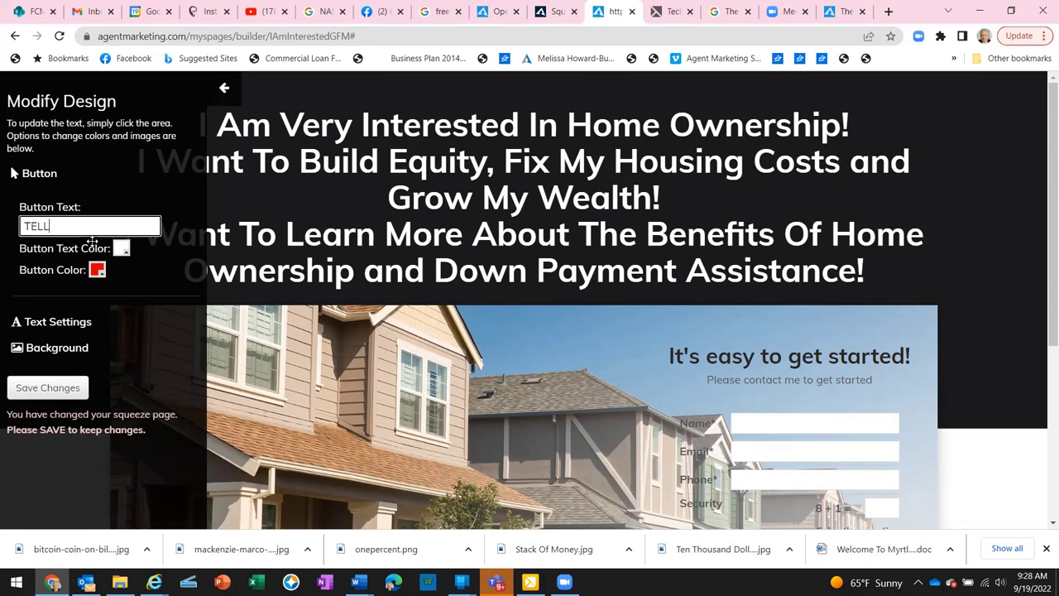
{"action": "key", "text": "BackSpace"}
{"action": "key", "text": "BackSpace"}
{"action": "type", "text": "SuBMIT!"}
{"action": "left_click", "coordinate": [47, 387]}
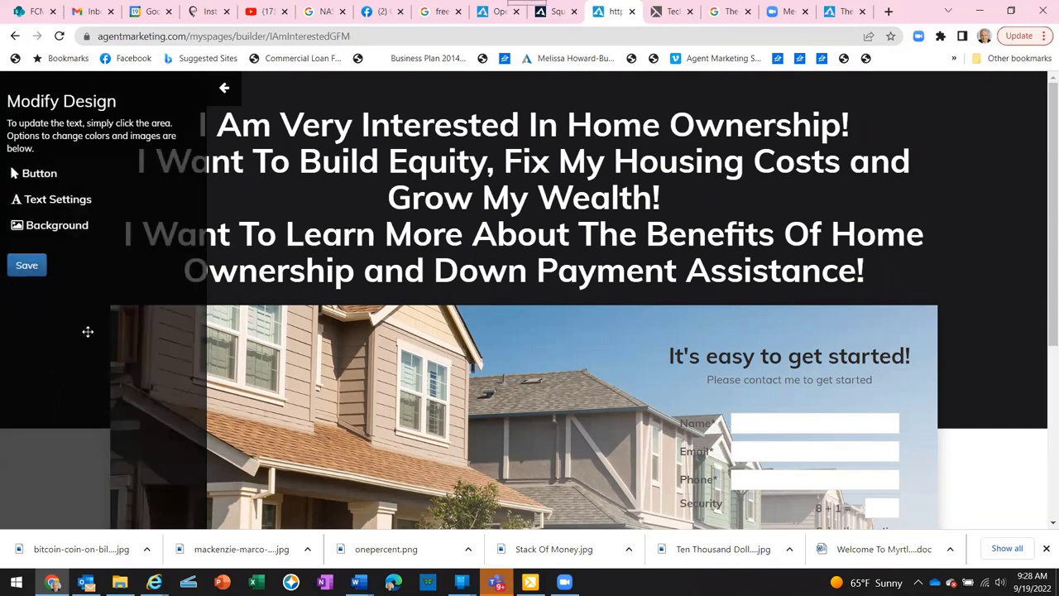
{"action": "left_click", "coordinate": [224, 89]}
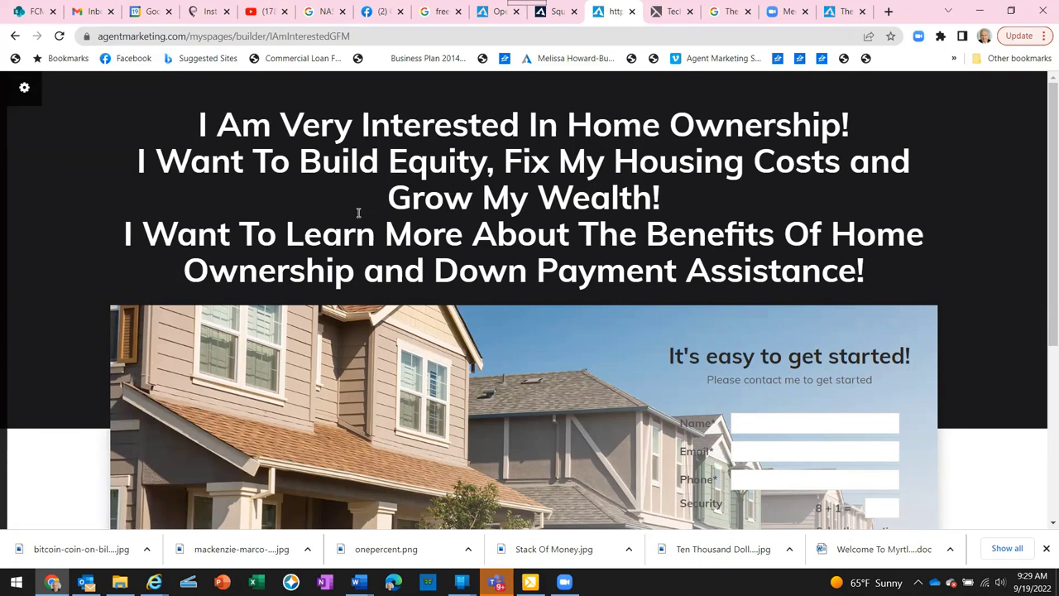
{"action": "scroll", "coordinate": [358, 213], "scroll_direction": "down", "scroll_amount": 2}
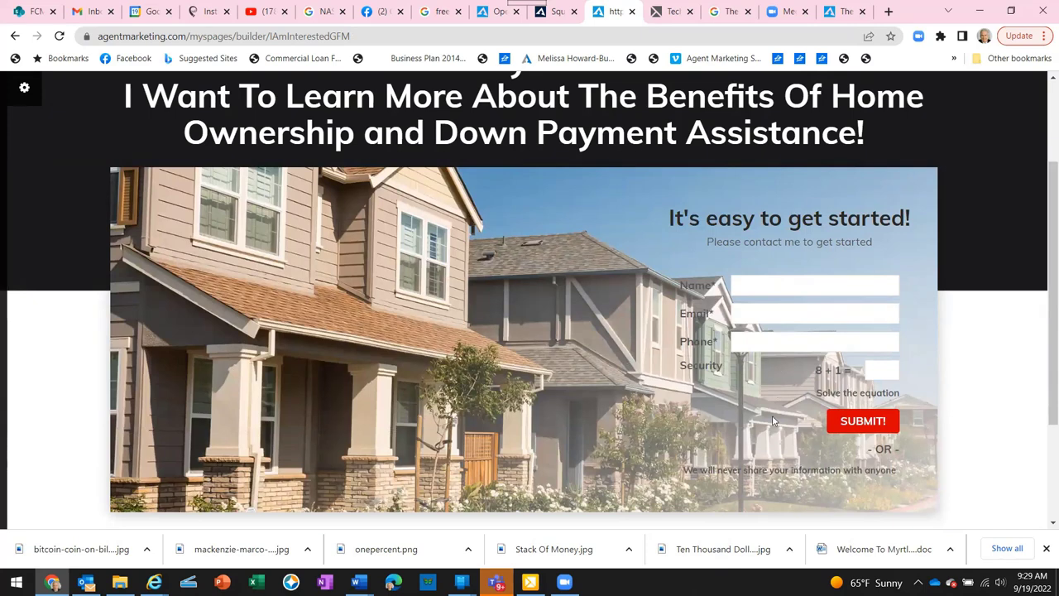
{"action": "scroll", "coordinate": [507, 372], "scroll_direction": "down", "scroll_amount": 1}
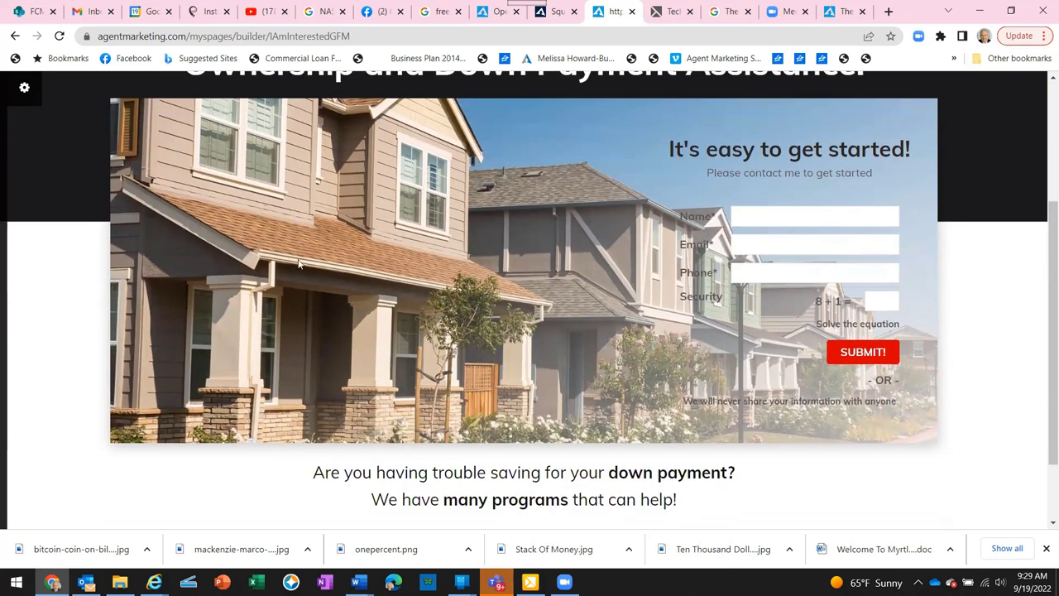
Replace "our loan officers" with "my Team" in the body paragraph, then save the squeeze page and close its builder
{"action": "left_click", "coordinate": [25, 89]}
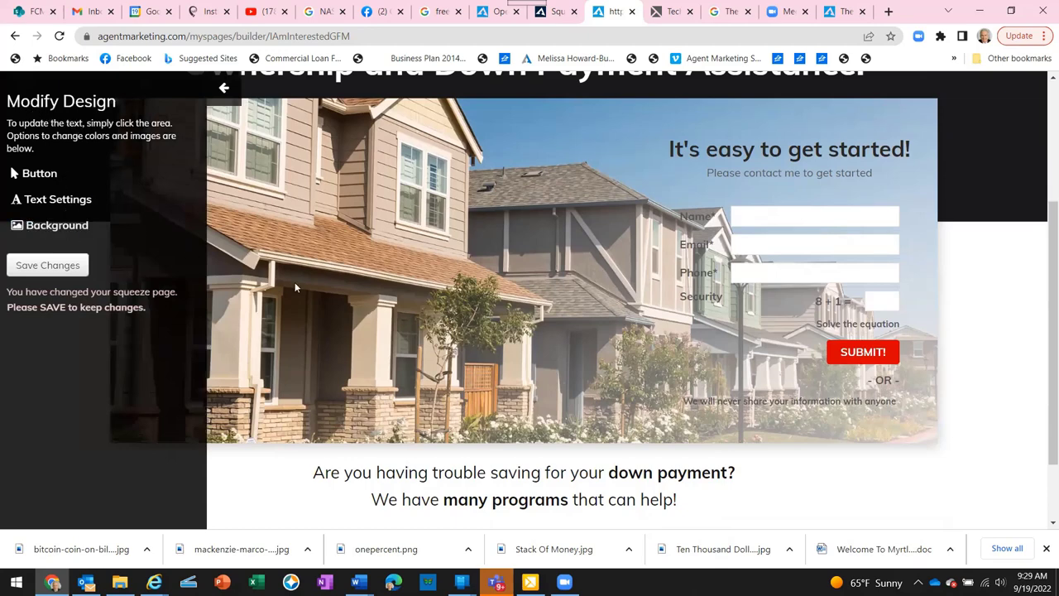
{"action": "scroll", "coordinate": [323, 288], "scroll_direction": "down", "scroll_amount": 1}
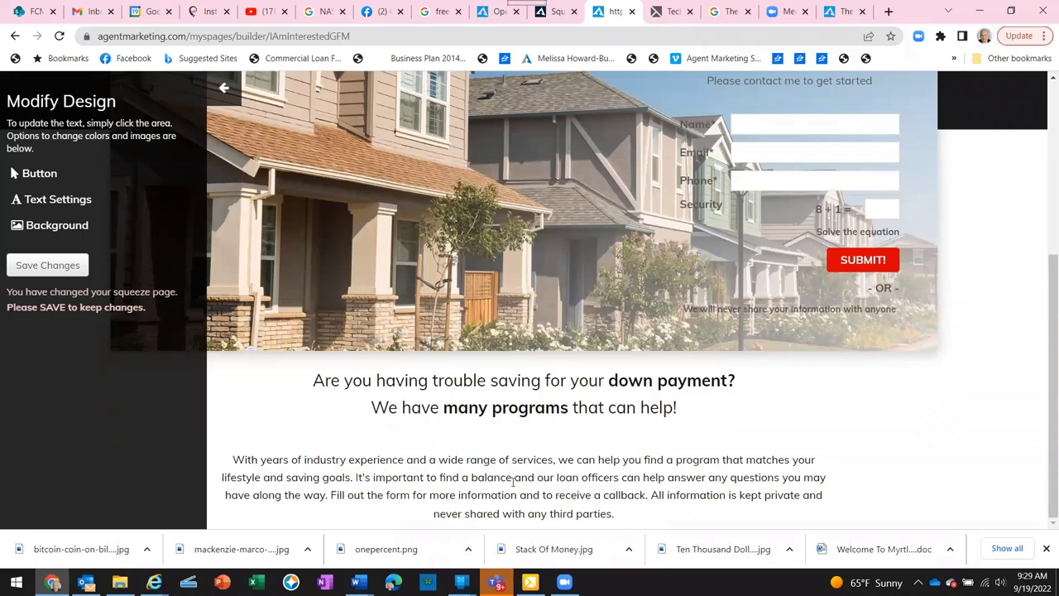
{"action": "left_click", "coordinate": [619, 478]}
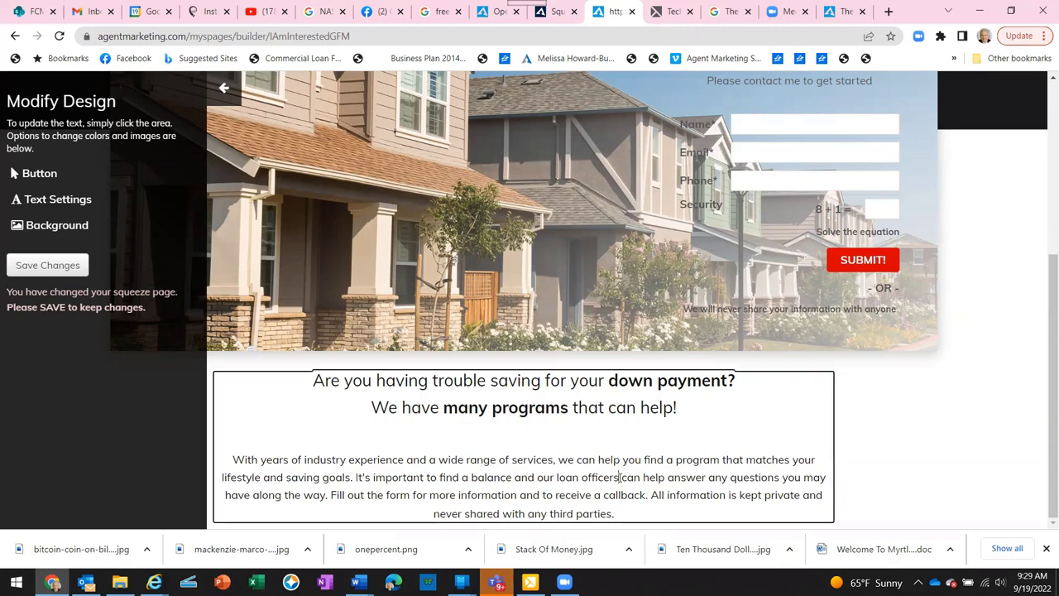
{"action": "key", "text": "BackSpace"}
{"action": "key", "text": "BackSpace"}
{"action": "key", "text": "BackSpace"}
{"action": "key", "text": "BackSpace"}
{"action": "key", "text": "BackSpace"}
{"action": "key", "text": "BackSpace"}
{"action": "key", "text": "BackSpace"}
{"action": "key", "text": "BackSpace"}
{"action": "key", "text": "BackSpace"}
{"action": "key", "text": "BackSpace"}
{"action": "key", "text": "BackSpace"}
{"action": "key", "text": "BackSpace"}
{"action": "key", "text": "BackSpace"}
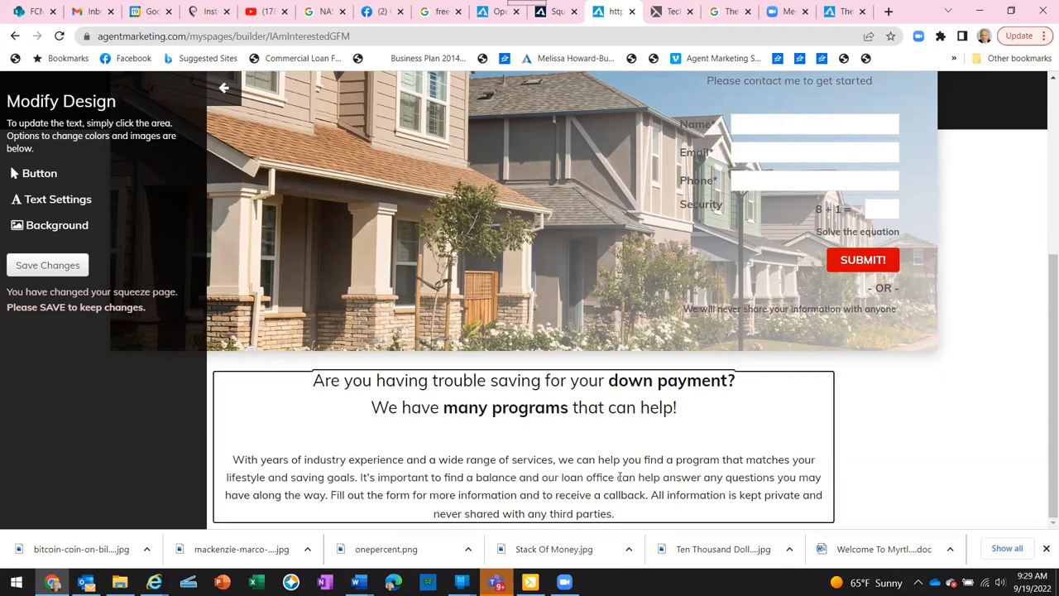
{"action": "type", "text": "I"}
{"action": "key", "text": "BackSpace"}
{"action": "key", "text": "BackSpace"}
{"action": "key", "text": "BackSpace"}
{"action": "key", "text": "BackSpace"}
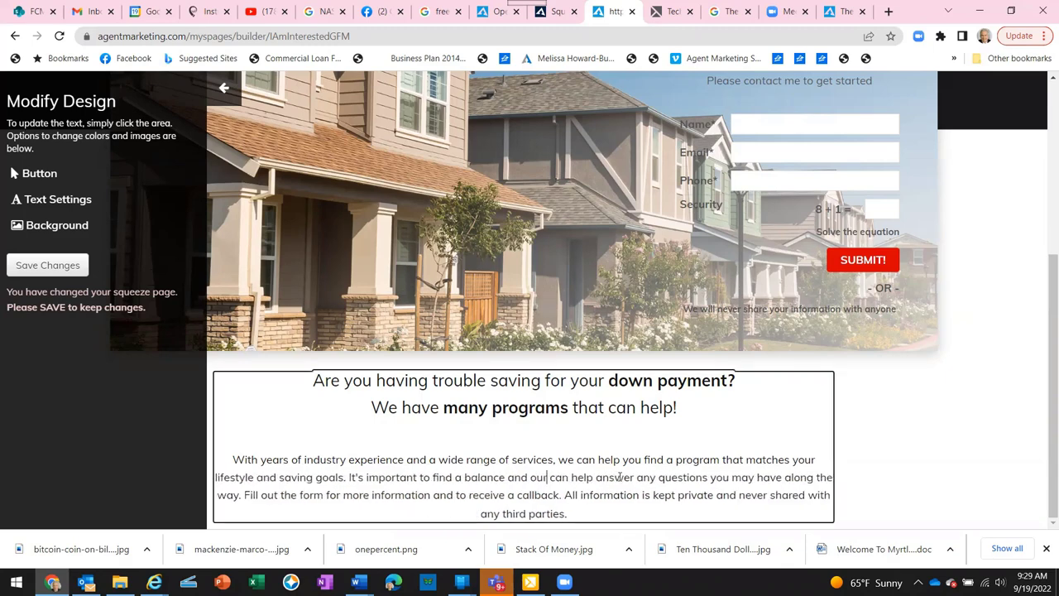
{"action": "key", "text": "BackSpace"}
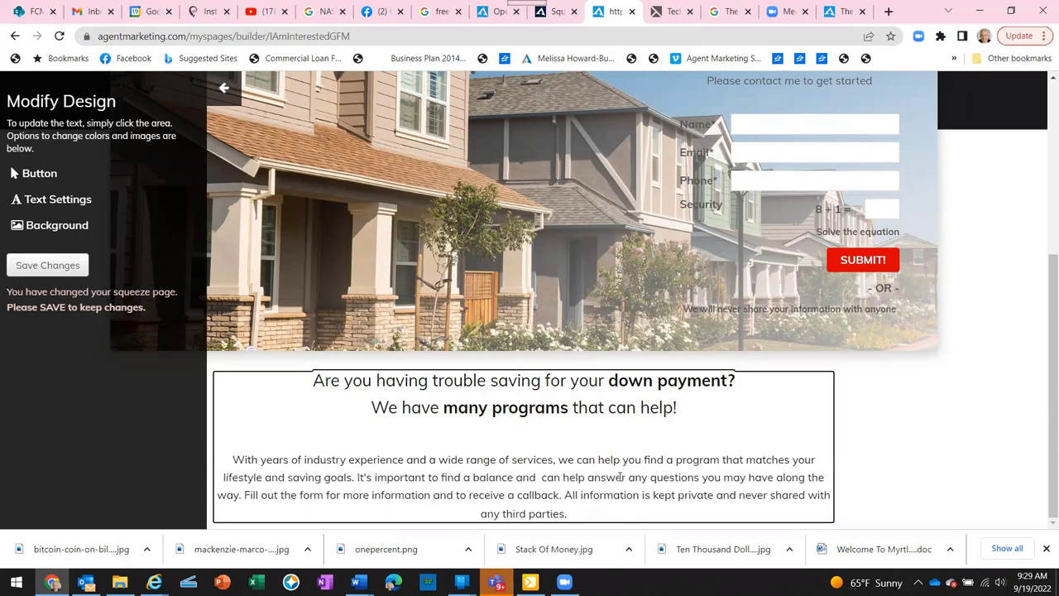
{"action": "type", "text": "my "}
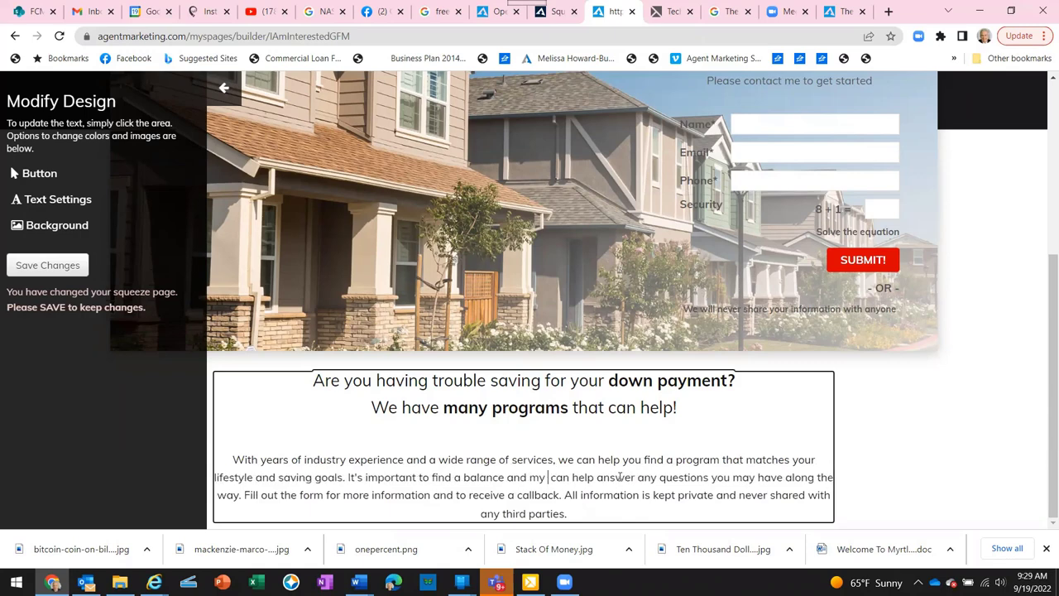
{"action": "type", "text": "Team"}
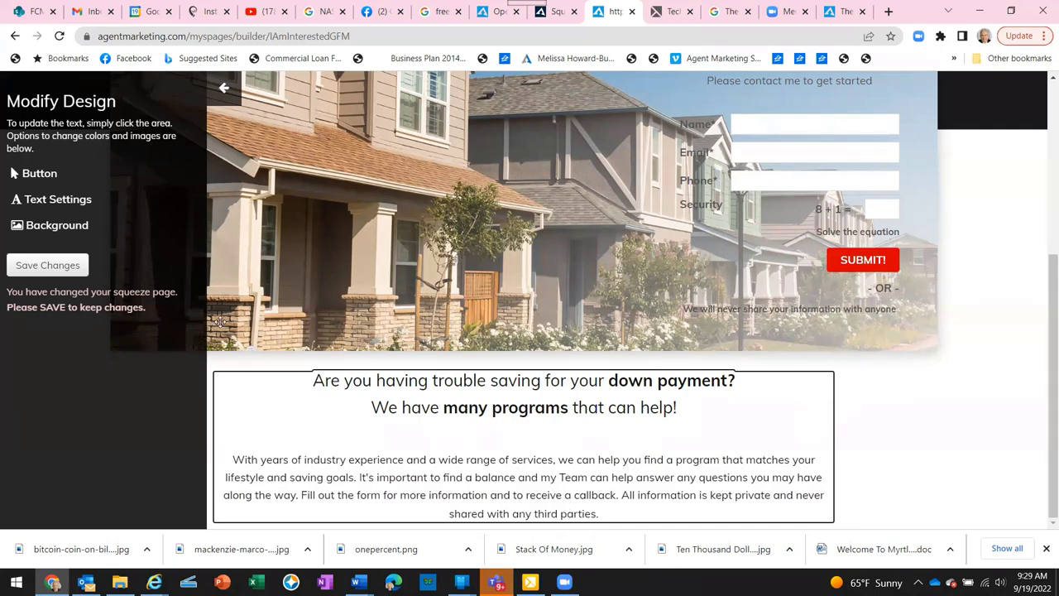
{"action": "left_click", "coordinate": [73, 269]}
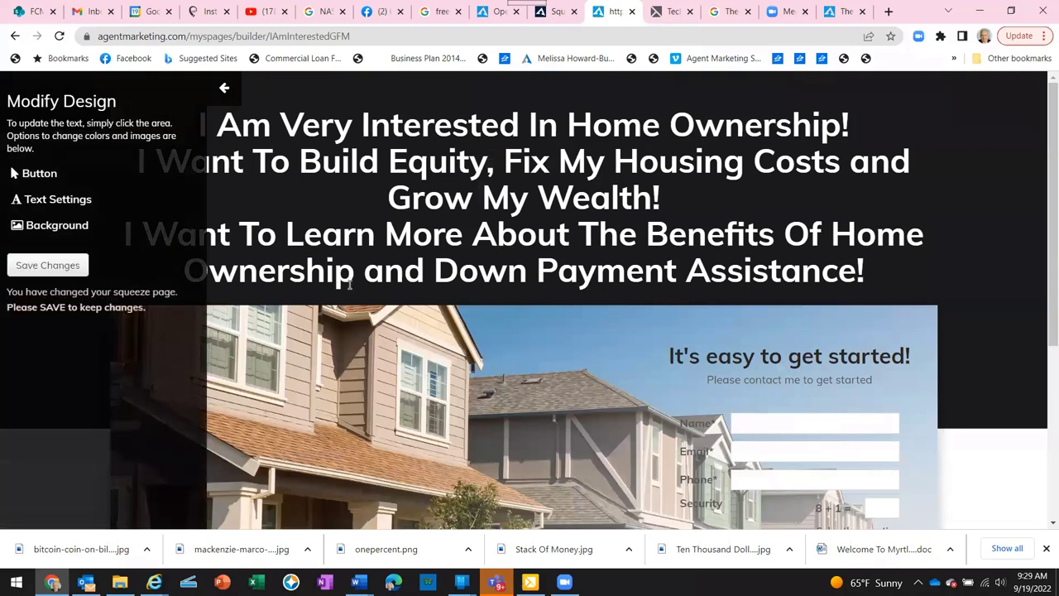
{"action": "left_click", "coordinate": [631, 11]}
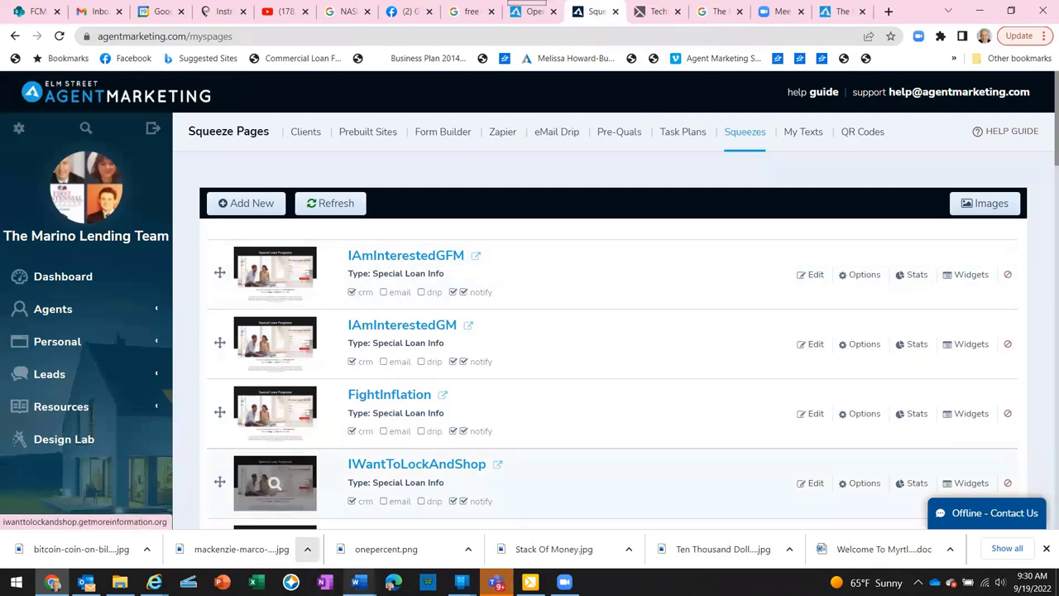
Switch to the Class #7 outline in Word and read the landing page steps and the technique for creating a Facebook post
{"action": "mouse_move", "coordinate": [357, 582]}
{"action": "left_click", "coordinate": [128, 538]}
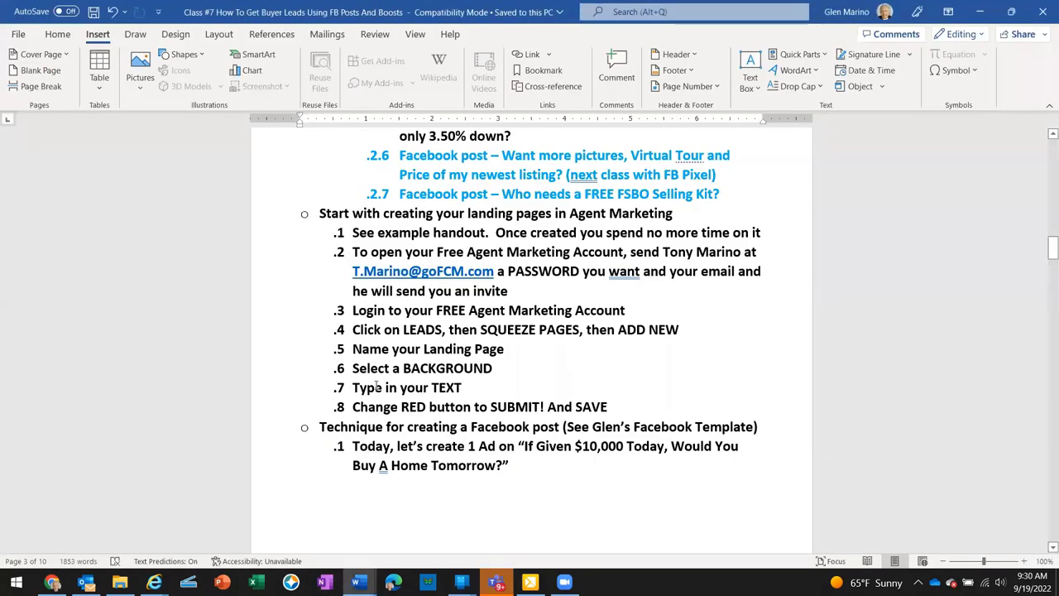
{"action": "scroll", "coordinate": [469, 310], "scroll_direction": "down", "scroll_amount": 5}
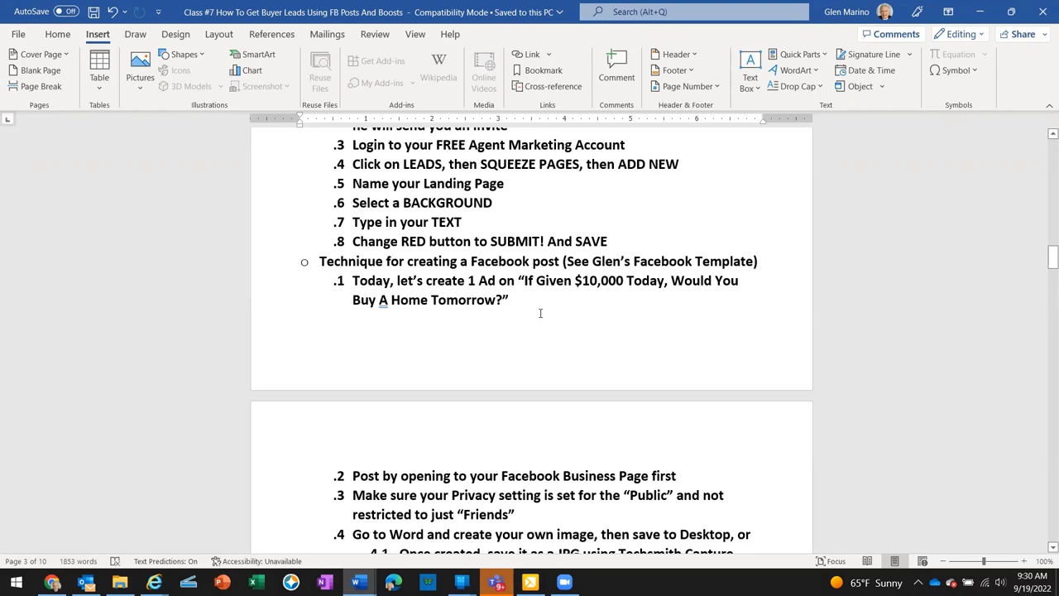
{"action": "scroll", "coordinate": [541, 312], "scroll_direction": "down", "scroll_amount": 3}
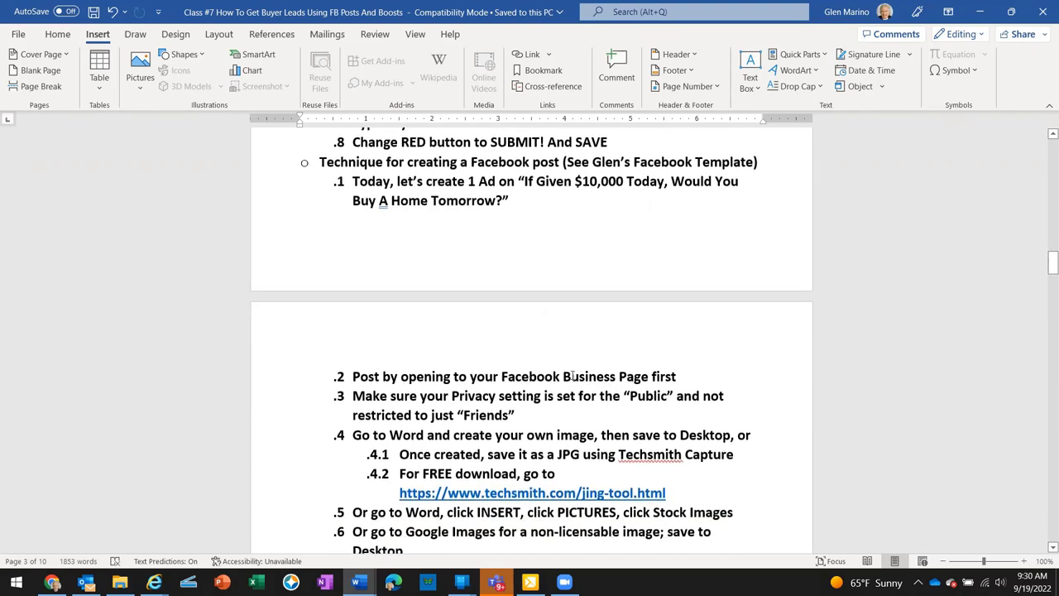
{"action": "scroll", "coordinate": [690, 376], "scroll_direction": "down", "scroll_amount": 4}
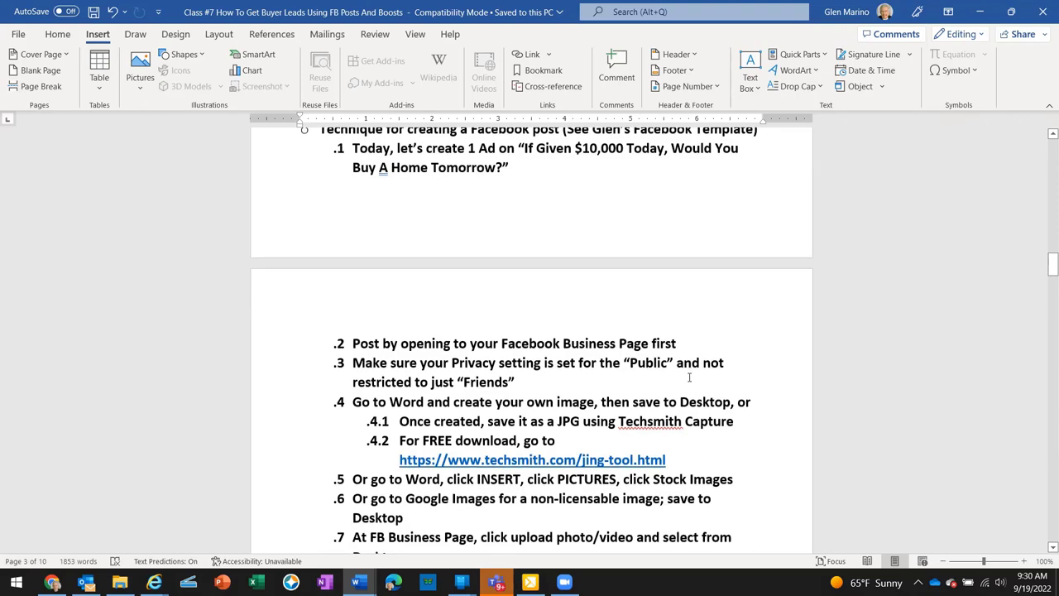
{"action": "scroll", "coordinate": [689, 379], "scroll_direction": "down", "scroll_amount": 1}
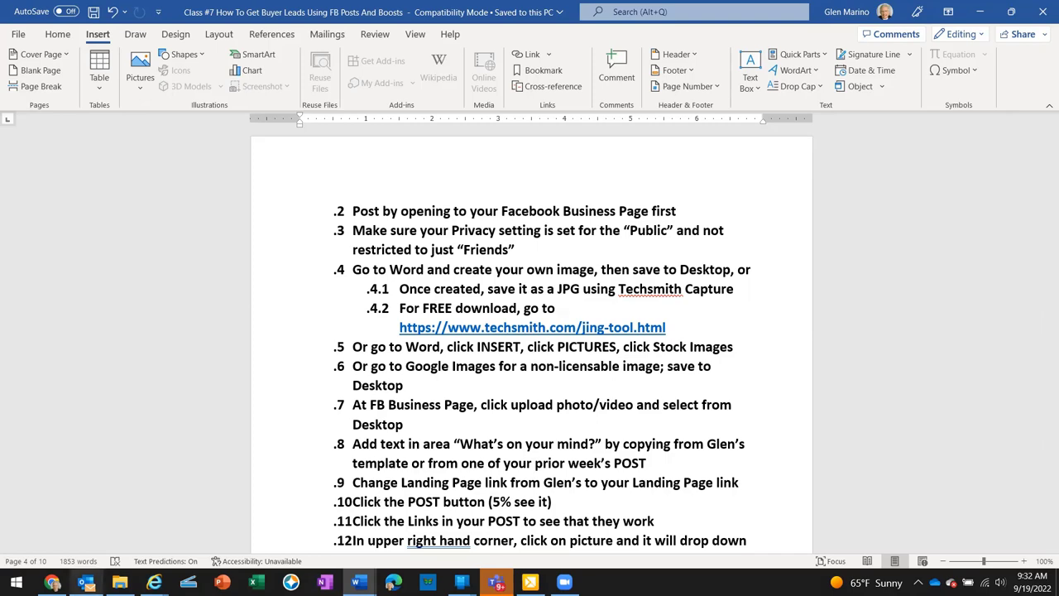
Switch to Chrome and view the TechSmith Capture free download page
{"action": "mouse_move", "coordinate": [53, 583]}
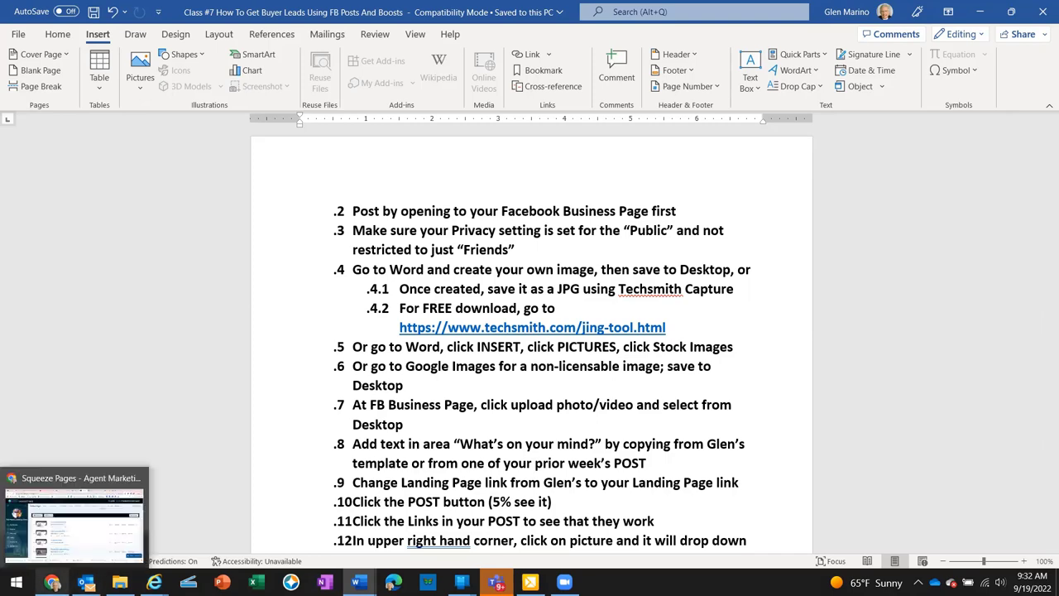
{"action": "left_click", "coordinate": [55, 580]}
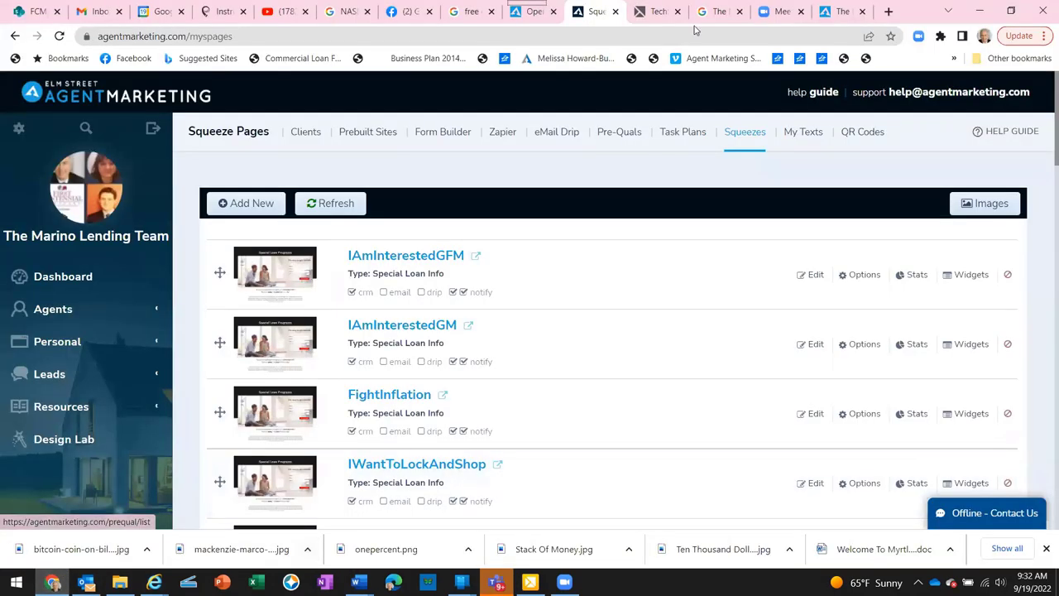
{"action": "left_click", "coordinate": [659, 13]}
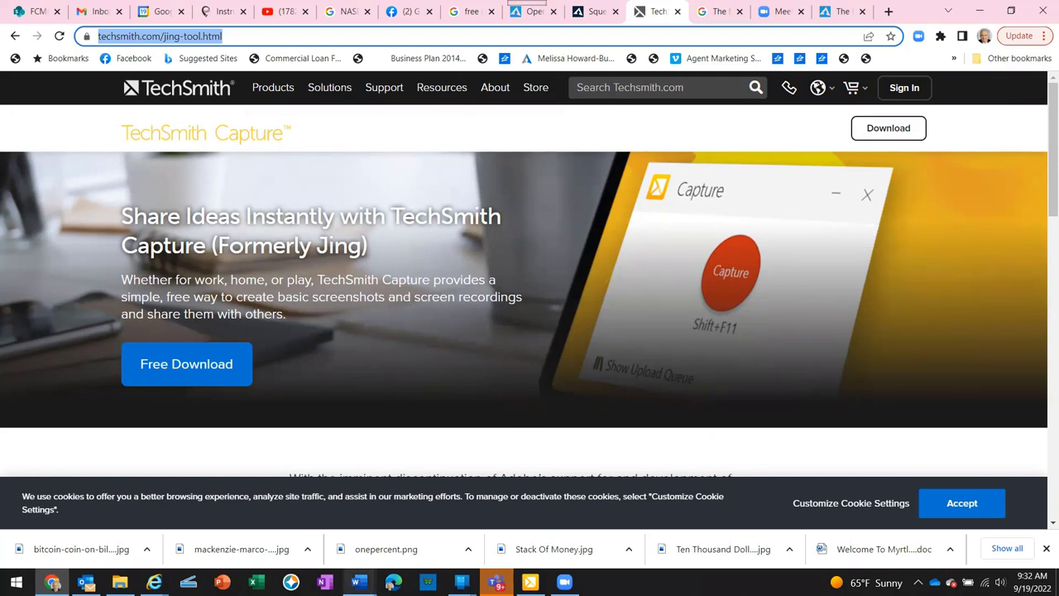
Return to the Word outline and read the steps on choosing an image and adding the post's text and link
{"action": "mouse_move", "coordinate": [357, 581]}
{"action": "left_click", "coordinate": [74, 517]}
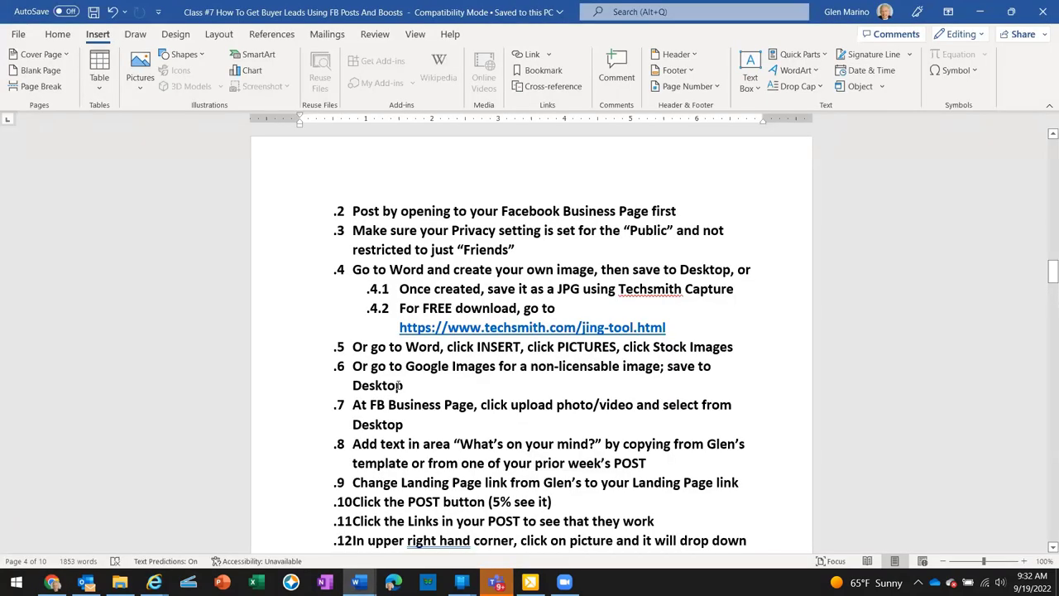
{"action": "scroll", "coordinate": [402, 386], "scroll_direction": "down", "scroll_amount": 1}
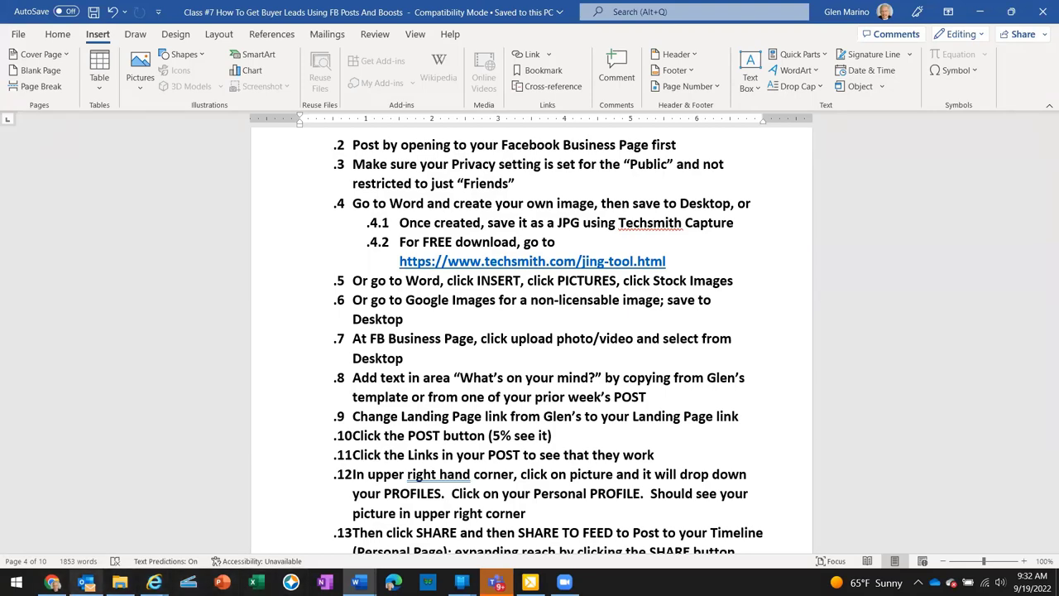
Switch to the open Facebook profile in Chrome and dismiss the birthday notification
{"action": "left_click", "coordinate": [52, 582]}
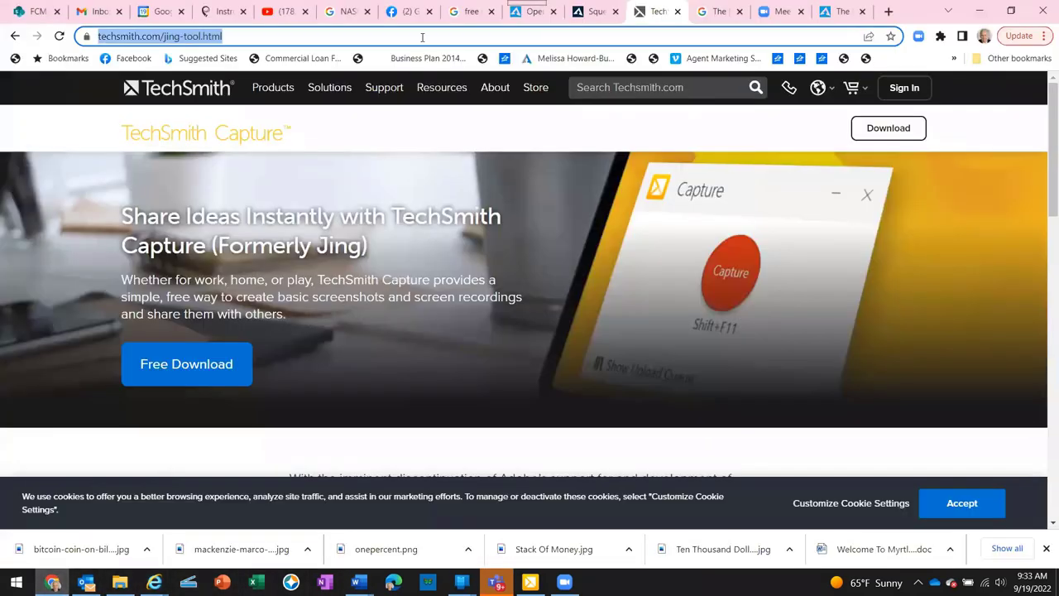
{"action": "left_click", "coordinate": [395, 12]}
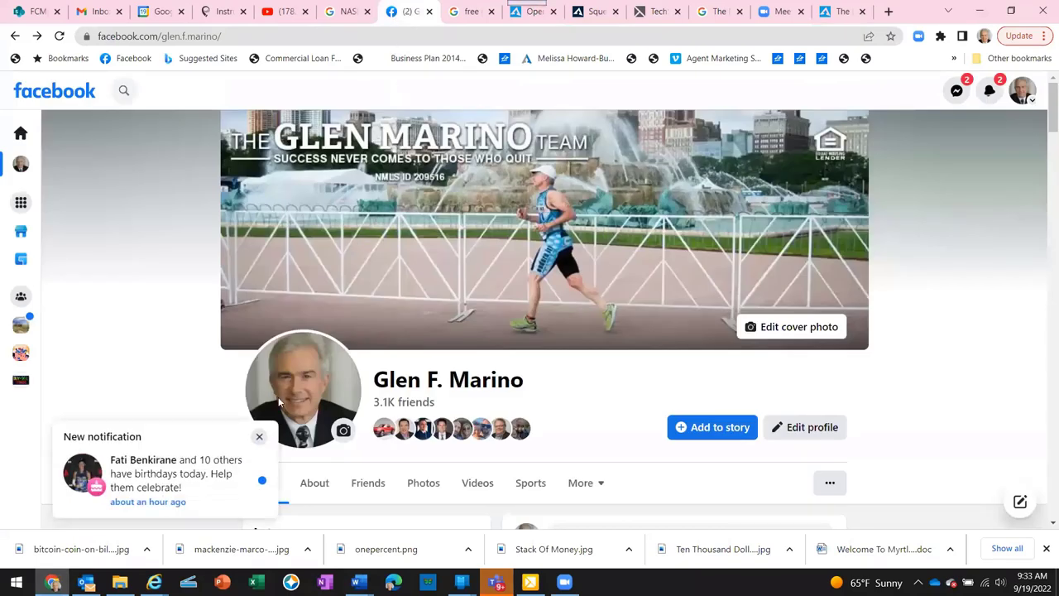
{"action": "left_click", "coordinate": [259, 438]}
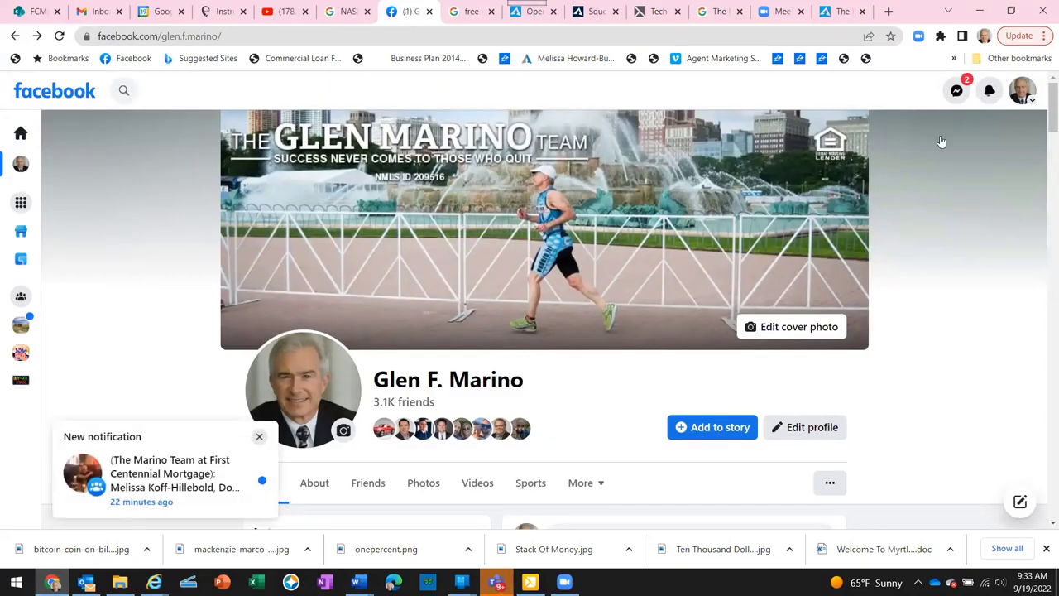
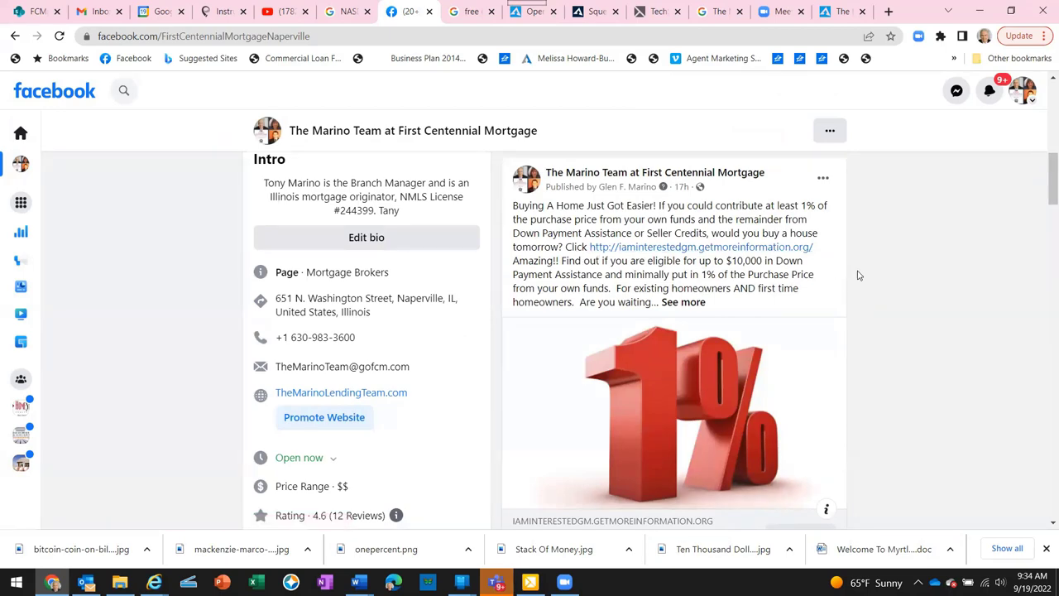
Start a photo/video post on the mortgage team's Facebook business page and bring its photo upload area into view
{"action": "scroll", "coordinate": [880, 272], "scroll_direction": "up", "scroll_amount": 5}
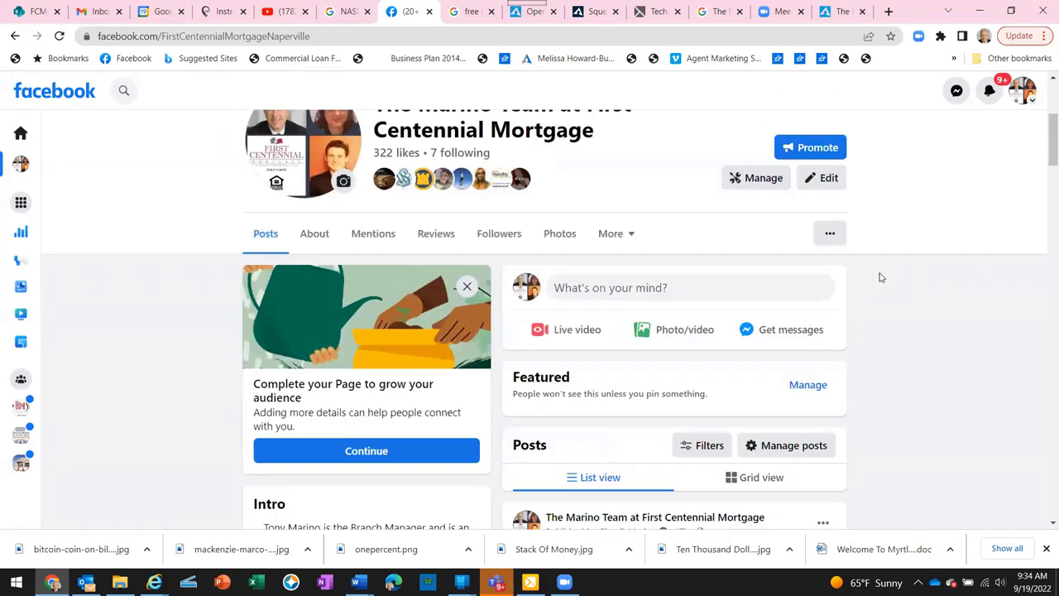
{"action": "left_click", "coordinate": [667, 331]}
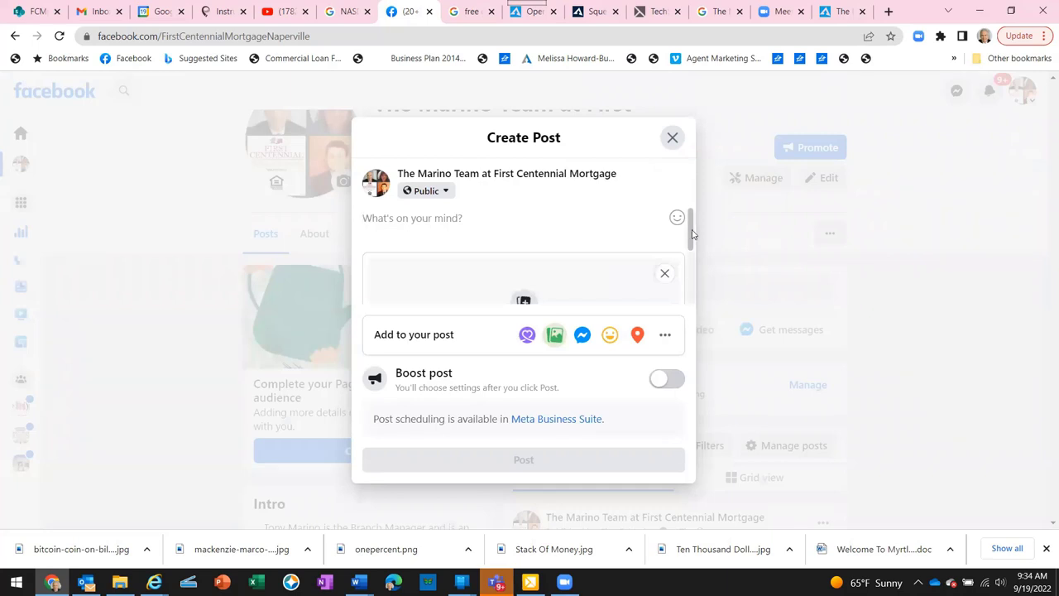
{"action": "left_click_drag", "start_coordinate": [691, 236], "coordinate": [691, 260]}
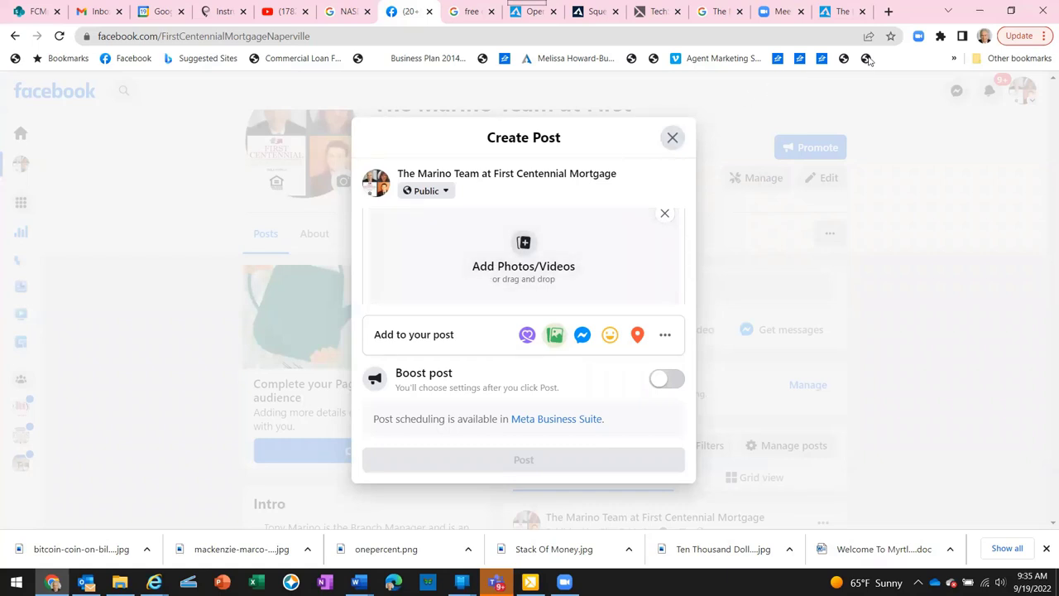
Search Google Images for "10000 dollars" in a new browser tab
{"action": "left_click", "coordinate": [889, 12]}
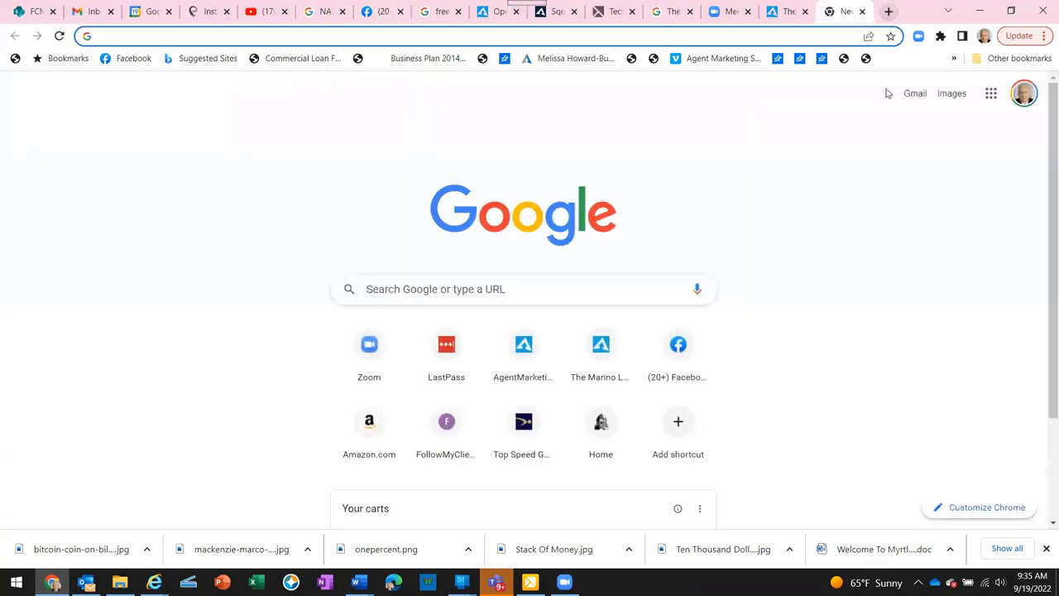
{"action": "left_click", "coordinate": [952, 94]}
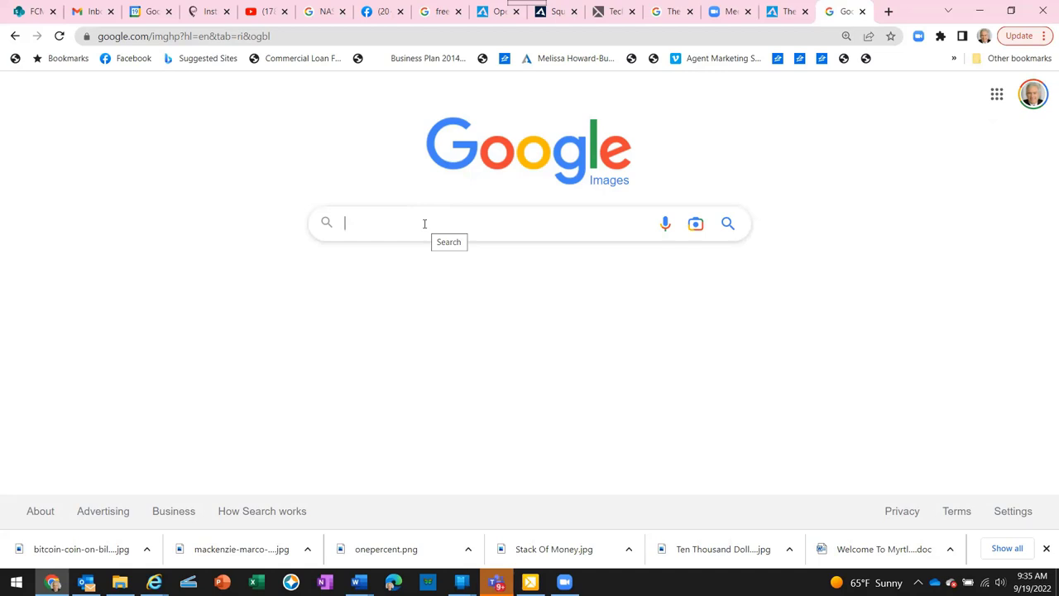
{"action": "type", "text": "10"}
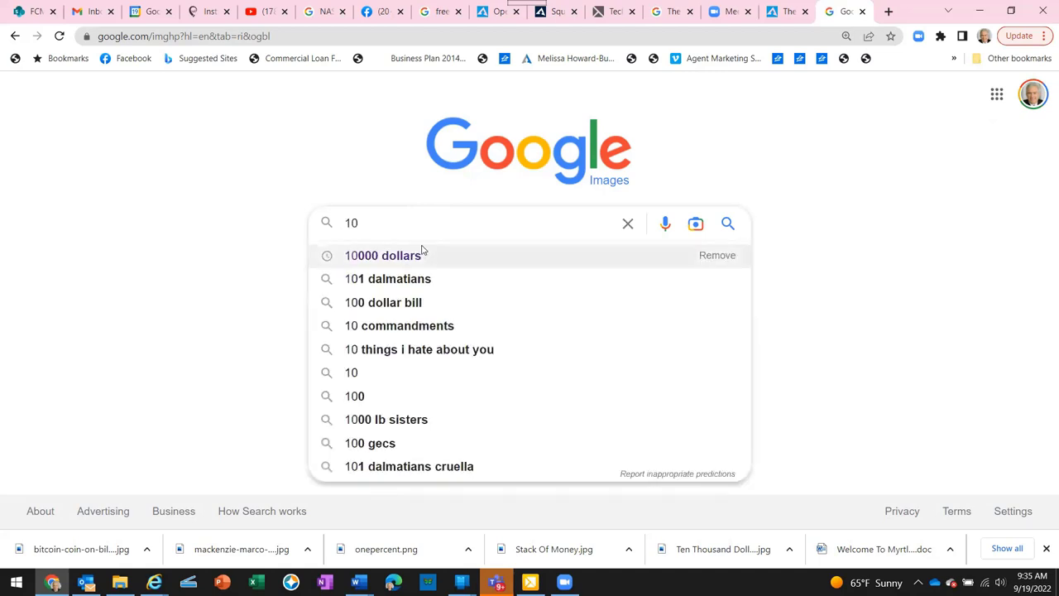
{"action": "left_click", "coordinate": [423, 265]}
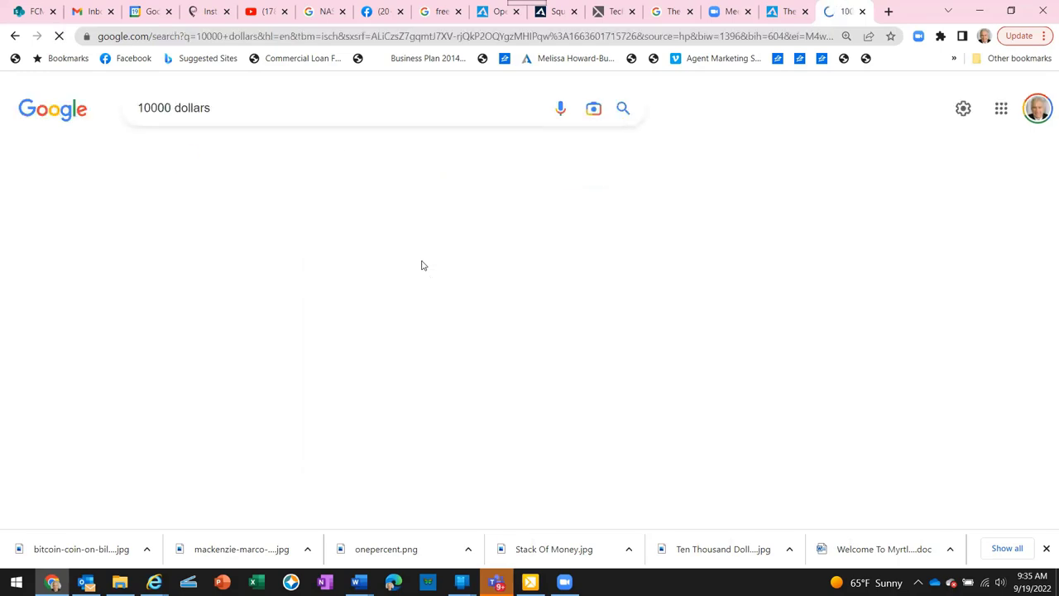
{"action": "scroll", "coordinate": [439, 342], "scroll_direction": "down", "scroll_amount": 4}
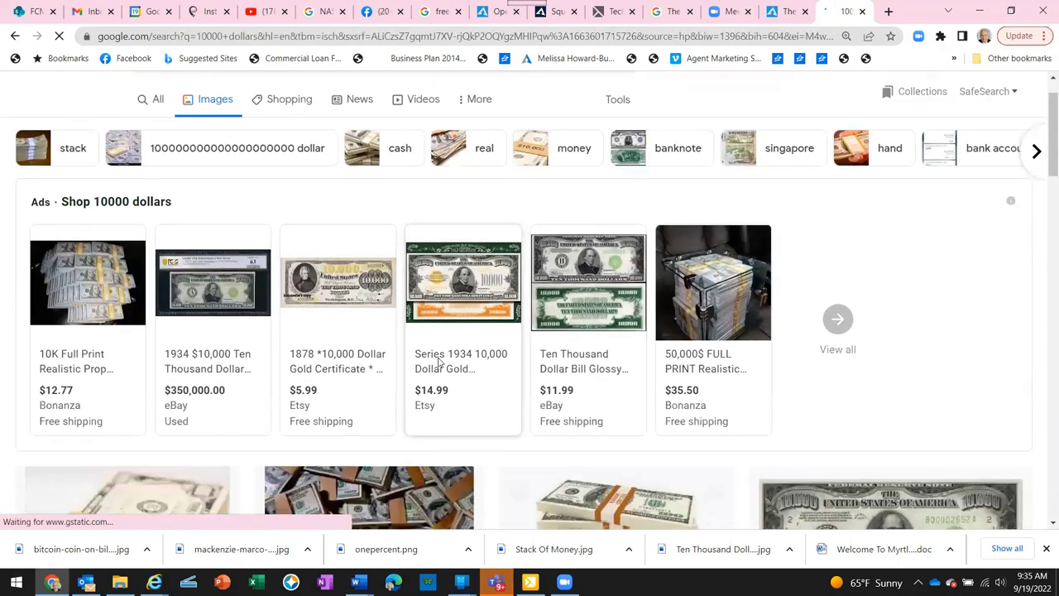
{"action": "scroll", "coordinate": [490, 346], "scroll_direction": "down", "scroll_amount": 2}
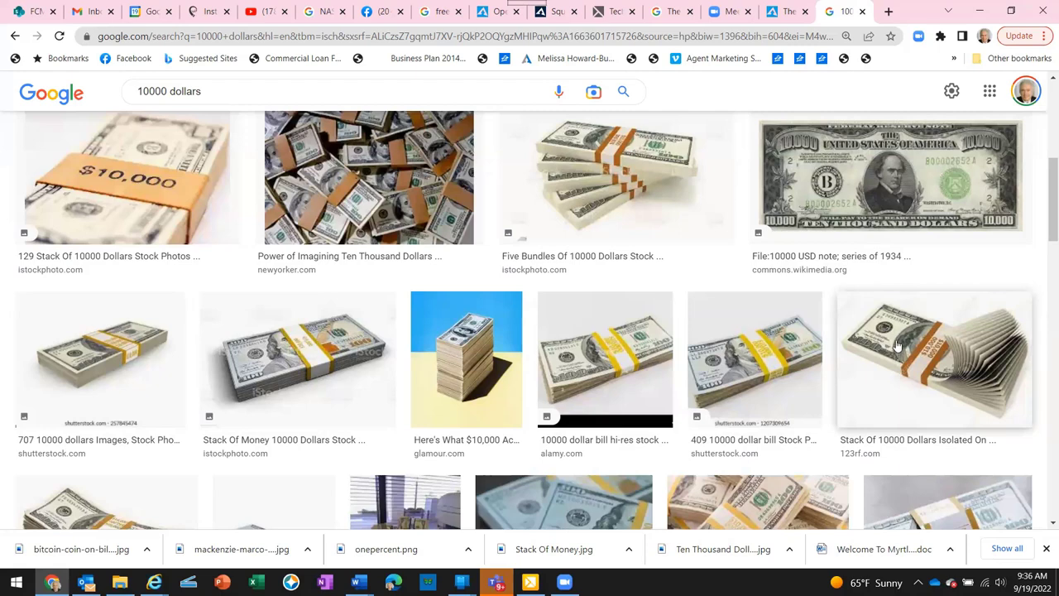
{"action": "left_click", "coordinate": [898, 346]}
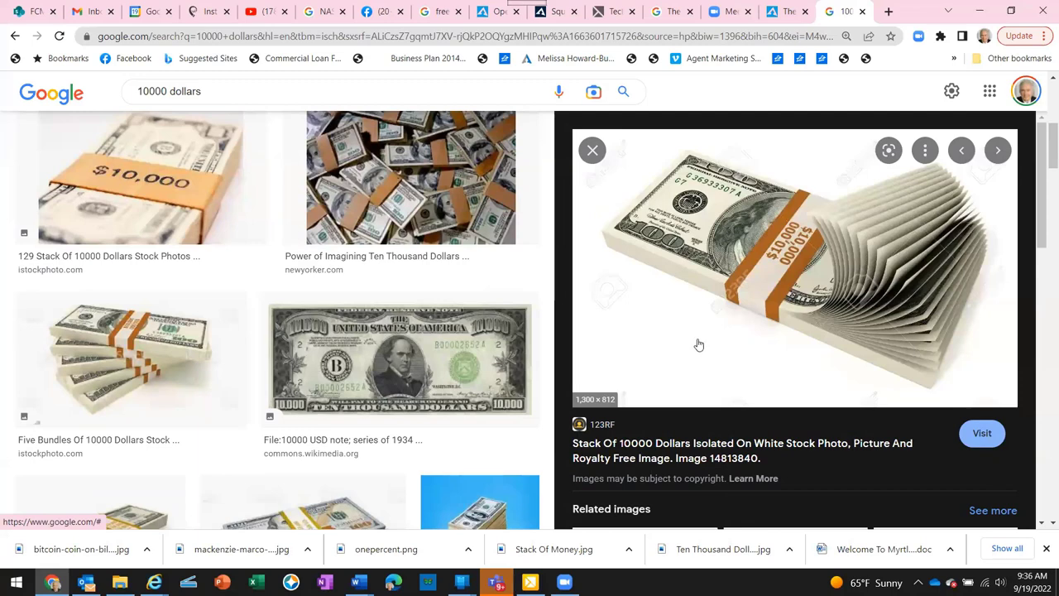
{"action": "right_click", "coordinate": [699, 344]}
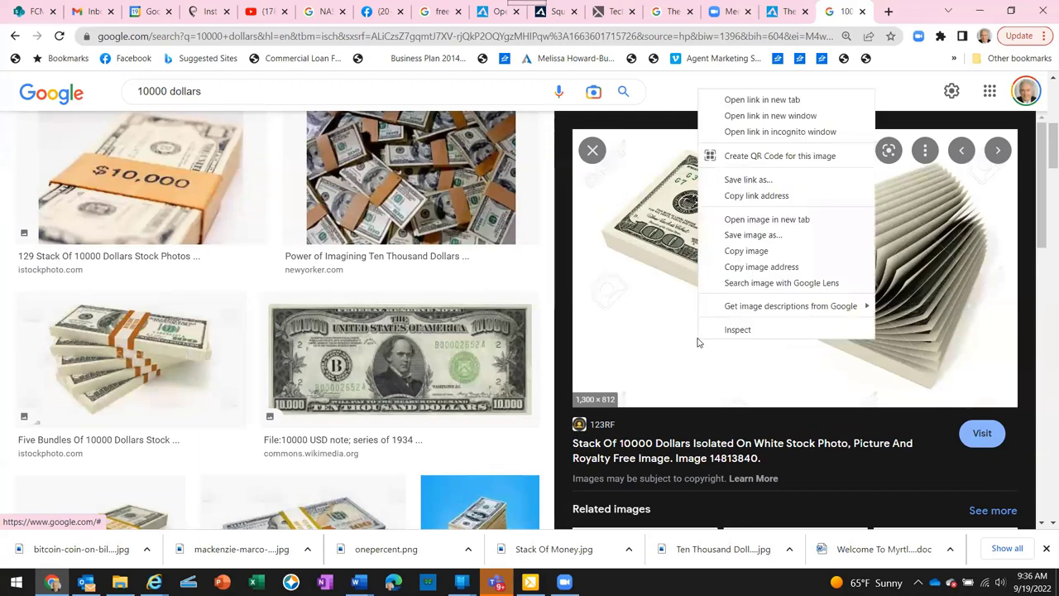
{"action": "left_click", "coordinate": [727, 236]}
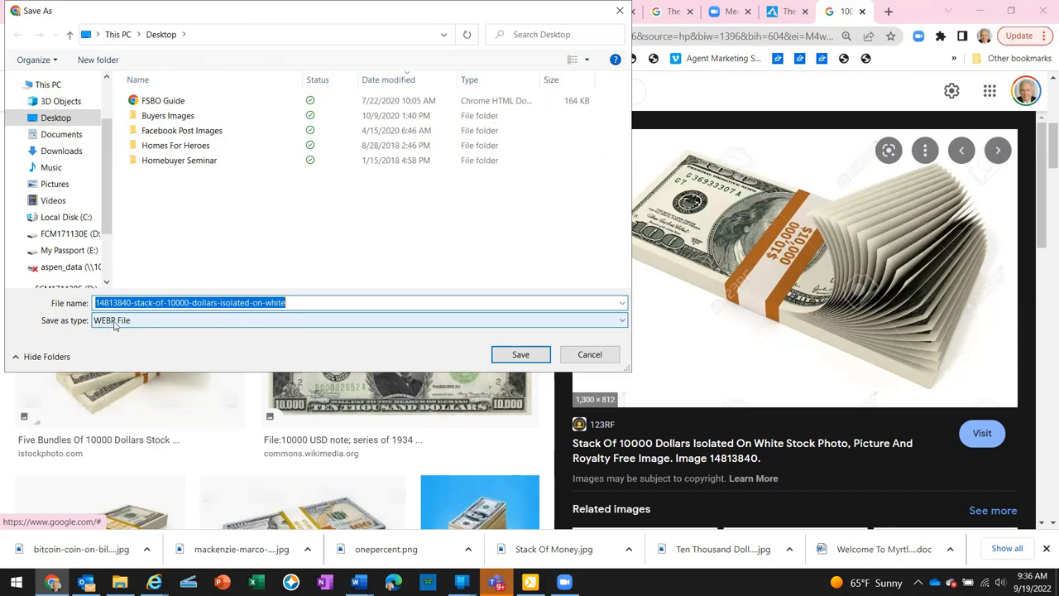
{"action": "left_click", "coordinate": [582, 358]}
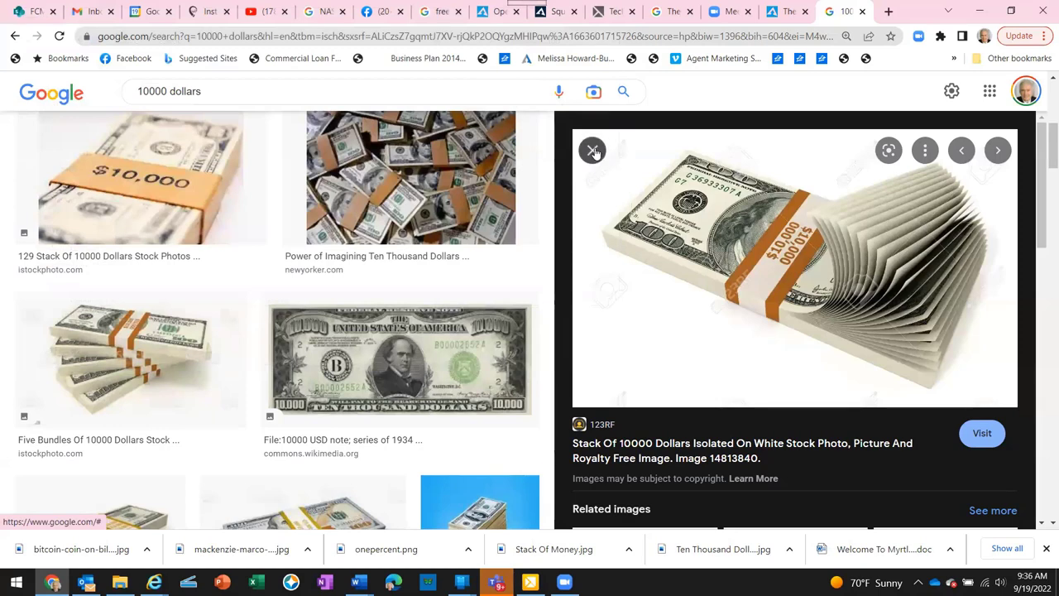
{"action": "left_click", "coordinate": [593, 151]}
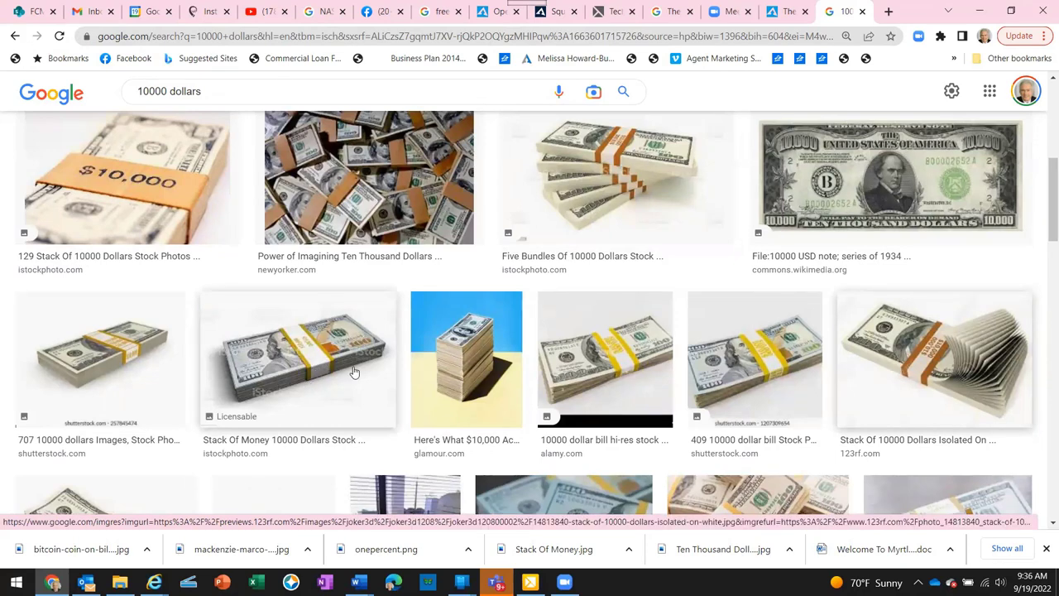
Choose the Depositphotos picture of stacks of ten thousand dollars in the image results and open it for saving
{"action": "scroll", "coordinate": [346, 372], "scroll_direction": "down", "scroll_amount": 1}
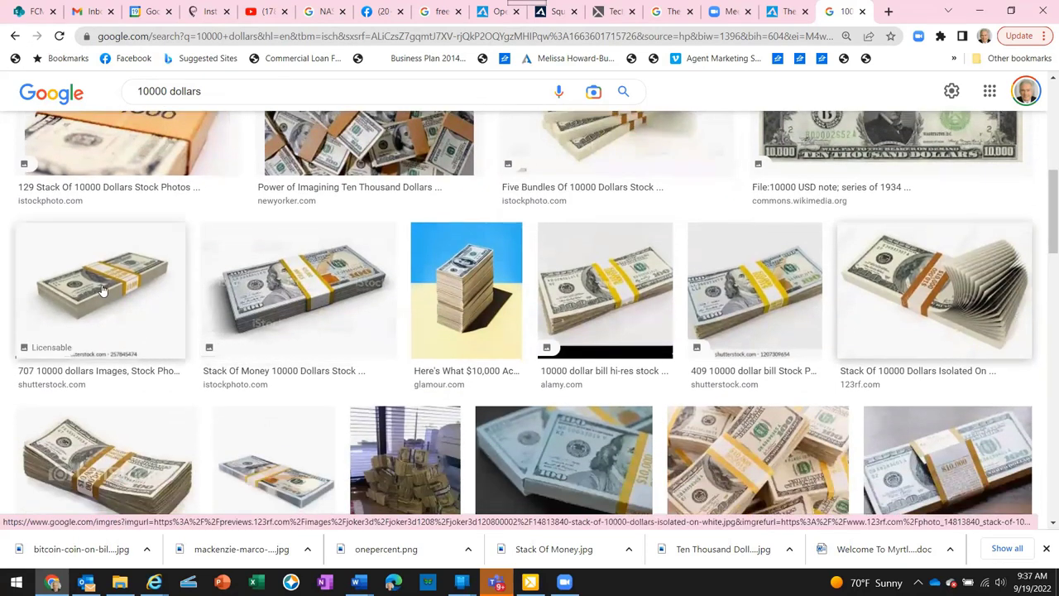
{"action": "scroll", "coordinate": [295, 315], "scroll_direction": "down", "scroll_amount": 2}
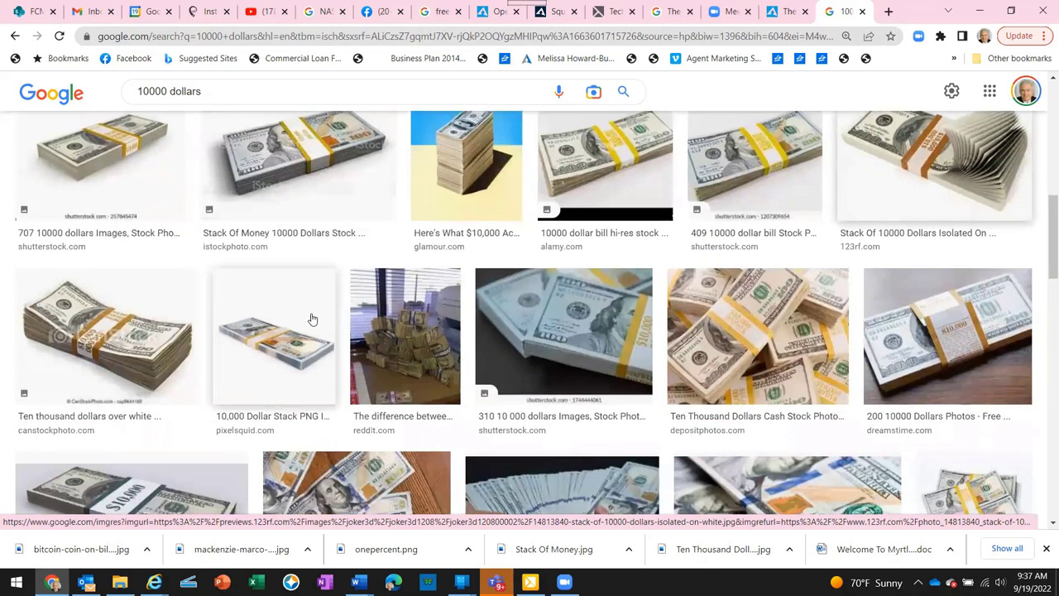
{"action": "left_click", "coordinate": [744, 349]}
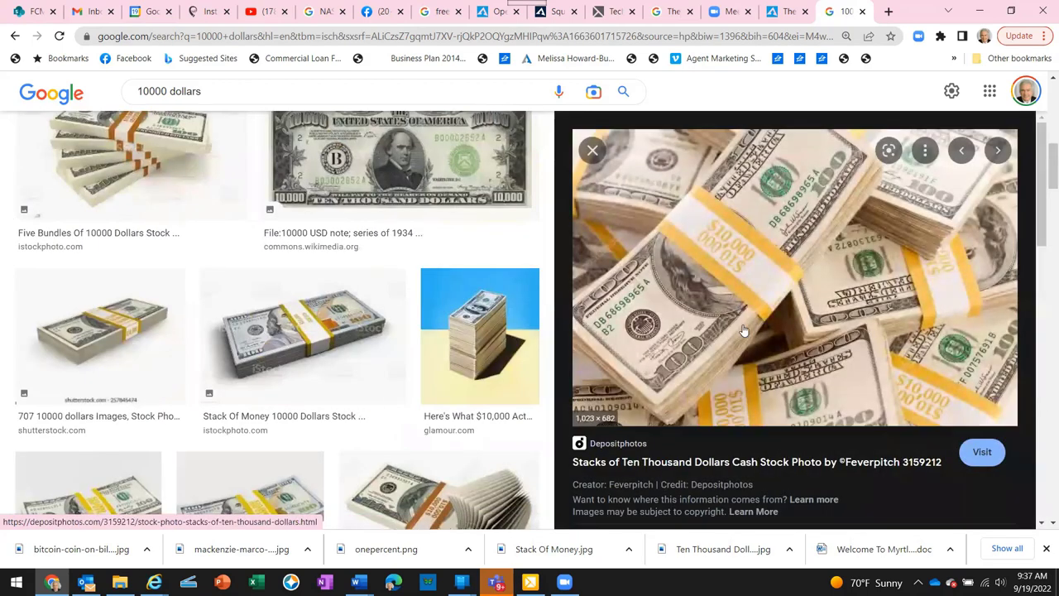
{"action": "right_click", "coordinate": [746, 315]}
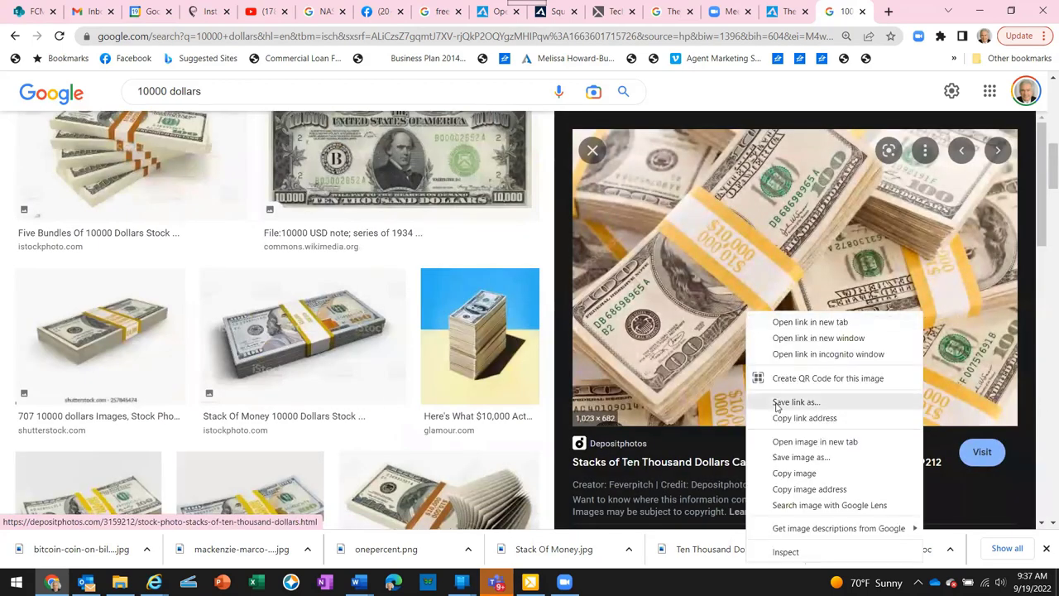
{"action": "left_click", "coordinate": [784, 460]}
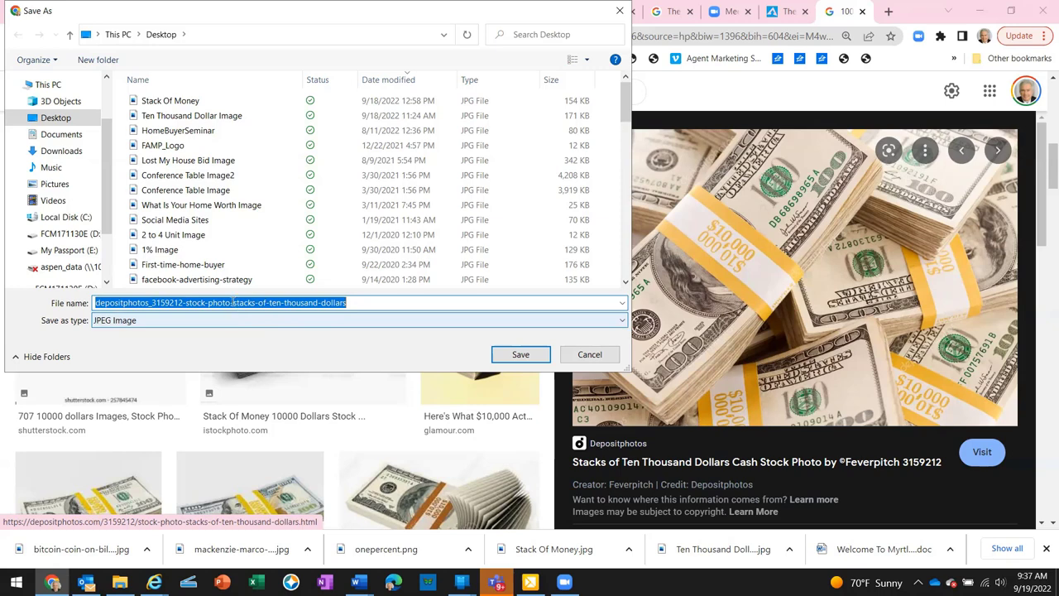
Shorten the image's file name to stacks-of-ten-thousand-dollars and save it as a JPEG on the Desktop
{"action": "left_click", "coordinate": [232, 302]}
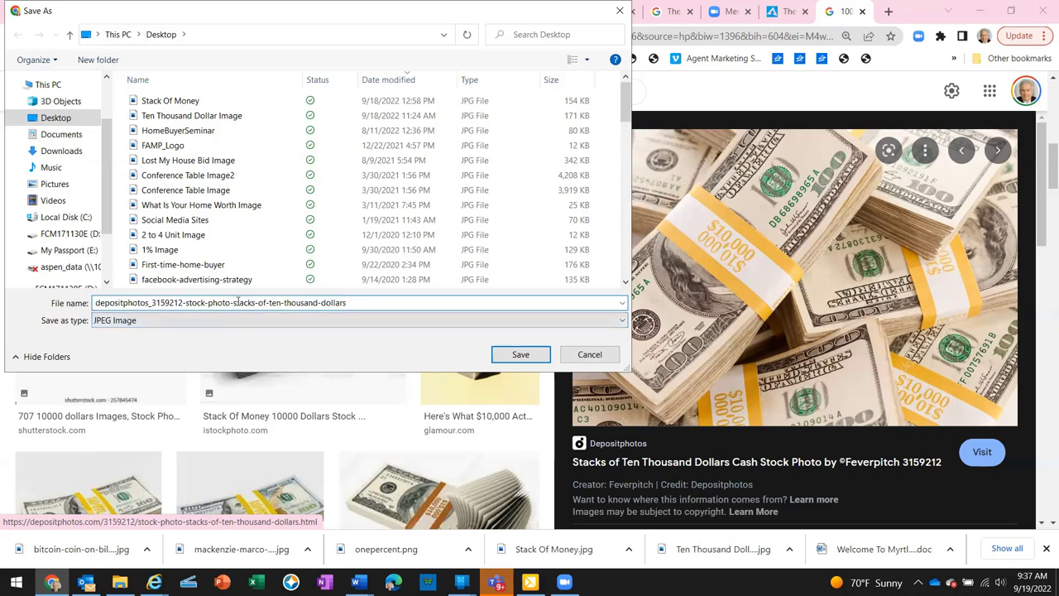
{"action": "key", "text": "BackSpace"}
{"action": "key", "text": "BackSpace"}
{"action": "key", "text": "BackSpace"}
{"action": "key", "text": "BackSpace"}
{"action": "key", "text": "BackSpace"}
{"action": "key", "text": "BackSpace"}
{"action": "key", "text": "BackSpace"}
{"action": "key", "text": "BackSpace"}
{"action": "key", "text": "BackSpace"}
{"action": "key", "text": "BackSpace"}
{"action": "key", "text": "BackSpace"}
{"action": "key", "text": "BackSpace"}
{"action": "key", "text": "BackSpace"}
{"action": "key", "text": "BackSpace"}
{"action": "key", "text": "BackSpace"}
{"action": "key", "text": "BackSpace"}
{"action": "key", "text": "BackSpace"}
{"action": "key", "text": "BackSpace"}
{"action": "key", "text": "BackSpace"}
{"action": "key", "text": "BackSpace"}
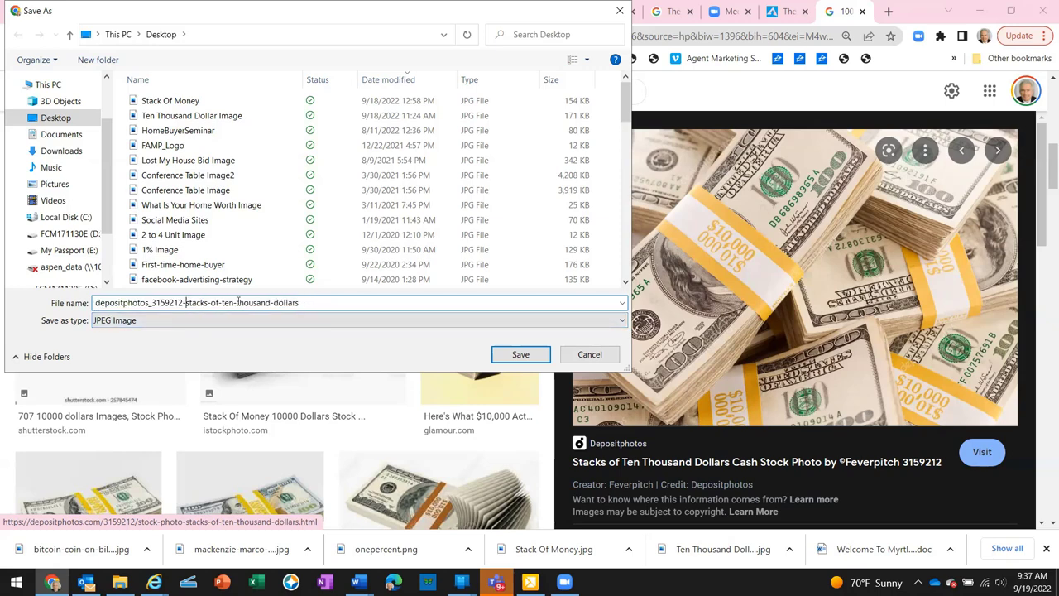
{"action": "key", "text": "BackSpace"}
{"action": "key", "text": "BackSpace"}
{"action": "key", "text": "BackSpace"}
{"action": "key", "text": "BackSpace"}
{"action": "key", "text": "BackSpace"}
{"action": "key", "text": "BackSpace"}
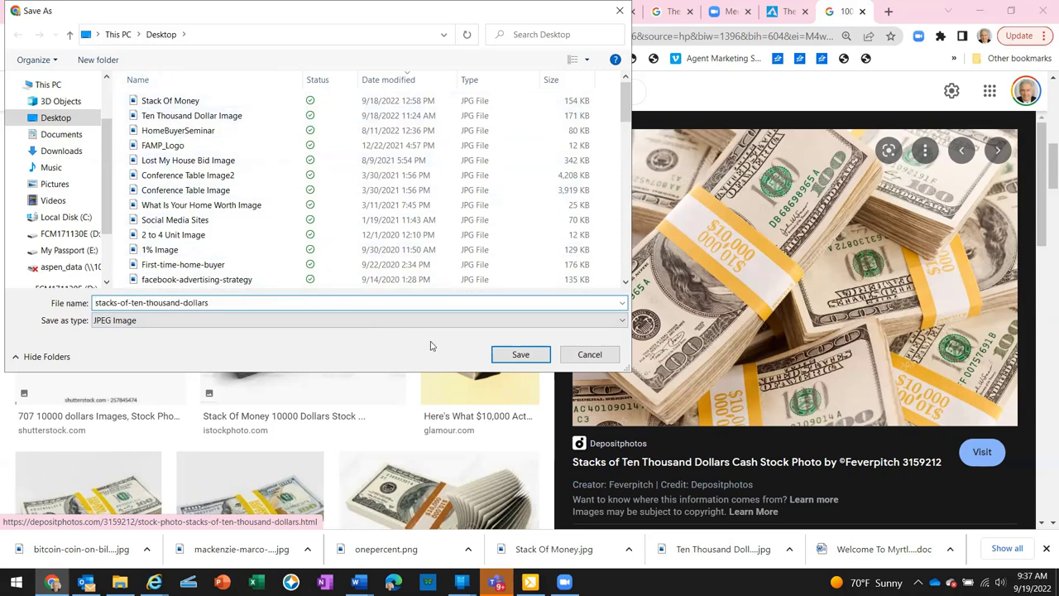
{"action": "left_click", "coordinate": [520, 354]}
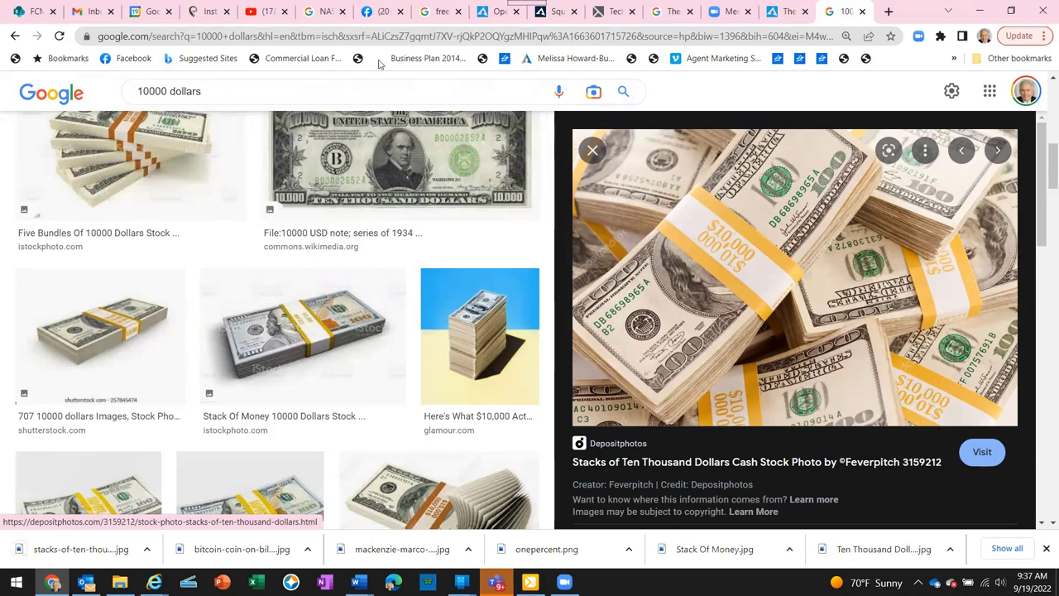
Return to the open Facebook post and add the stacks-of-ten-thousand-dollars image from the Desktop
{"action": "left_click", "coordinate": [381, 14]}
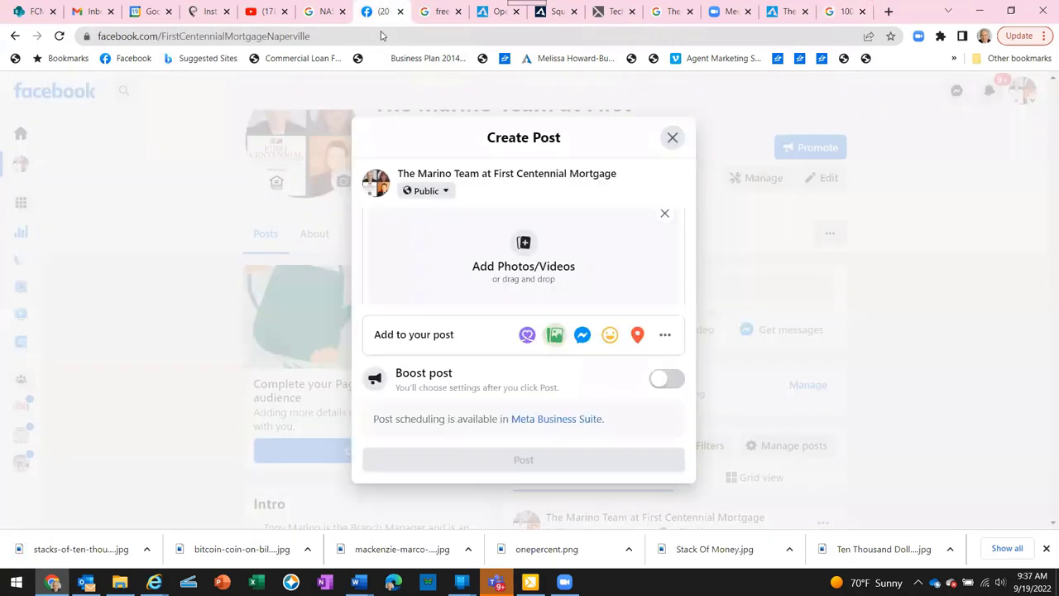
{"action": "left_click", "coordinate": [524, 254]}
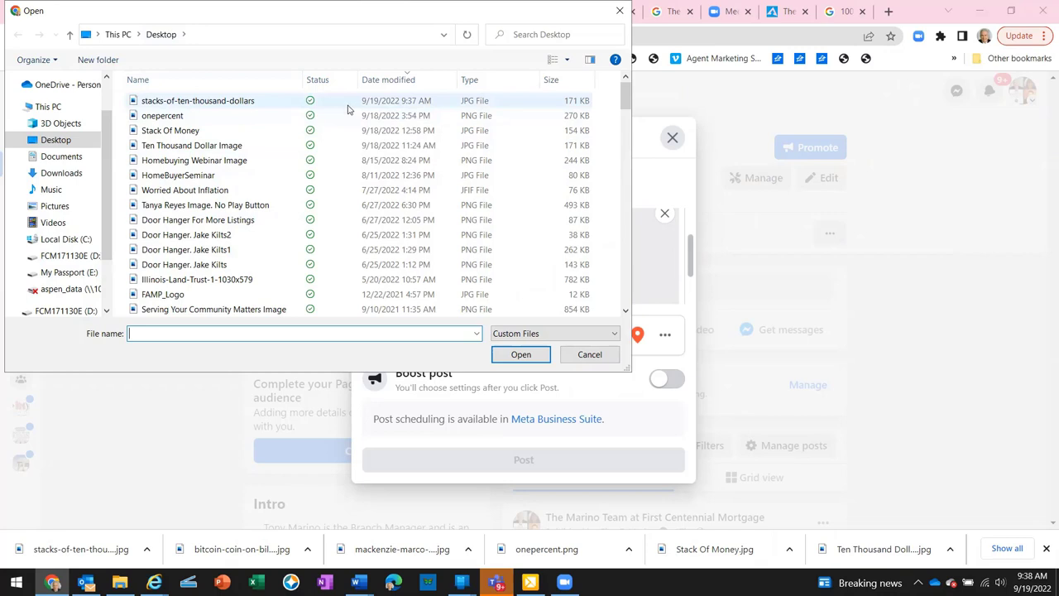
{"action": "left_click", "coordinate": [217, 101]}
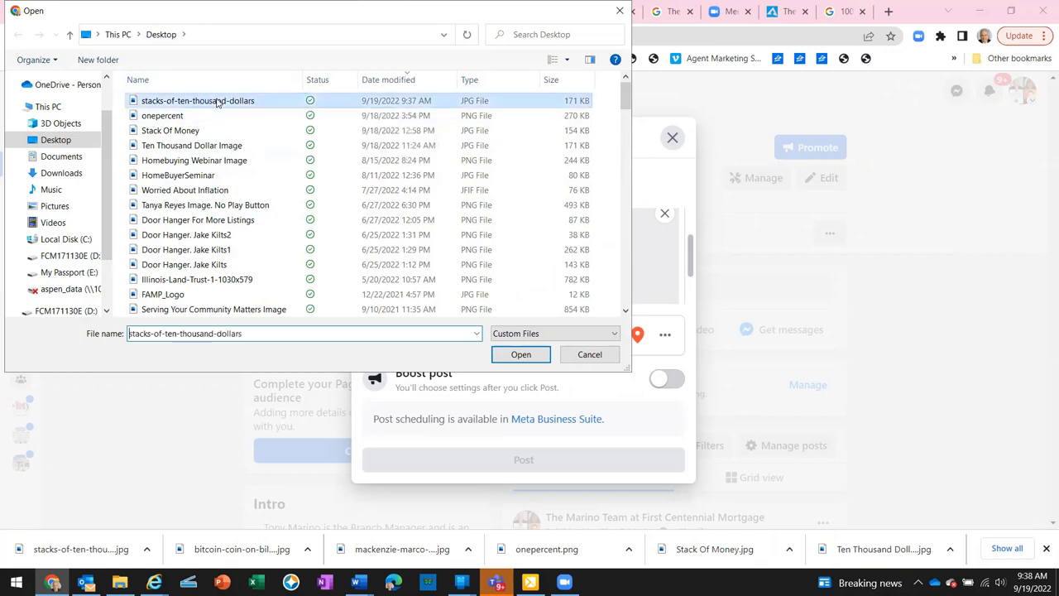
{"action": "left_click", "coordinate": [521, 355]}
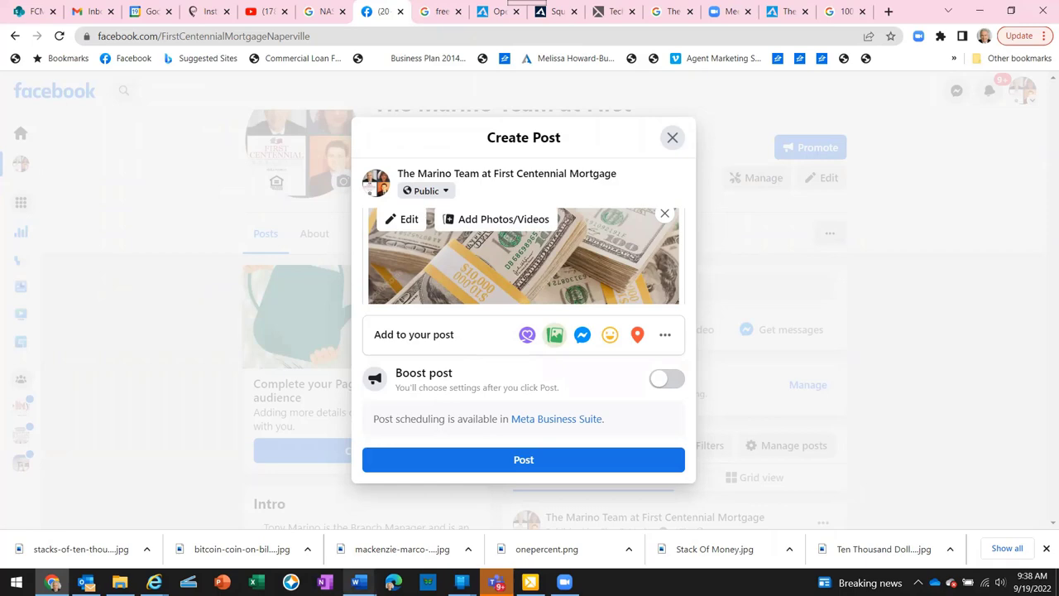
Switch to the Word class outline and read the steps on adding text, changing the landing page link, posting and sharing
{"action": "mouse_move", "coordinate": [357, 582]}
{"action": "left_click", "coordinate": [98, 529]}
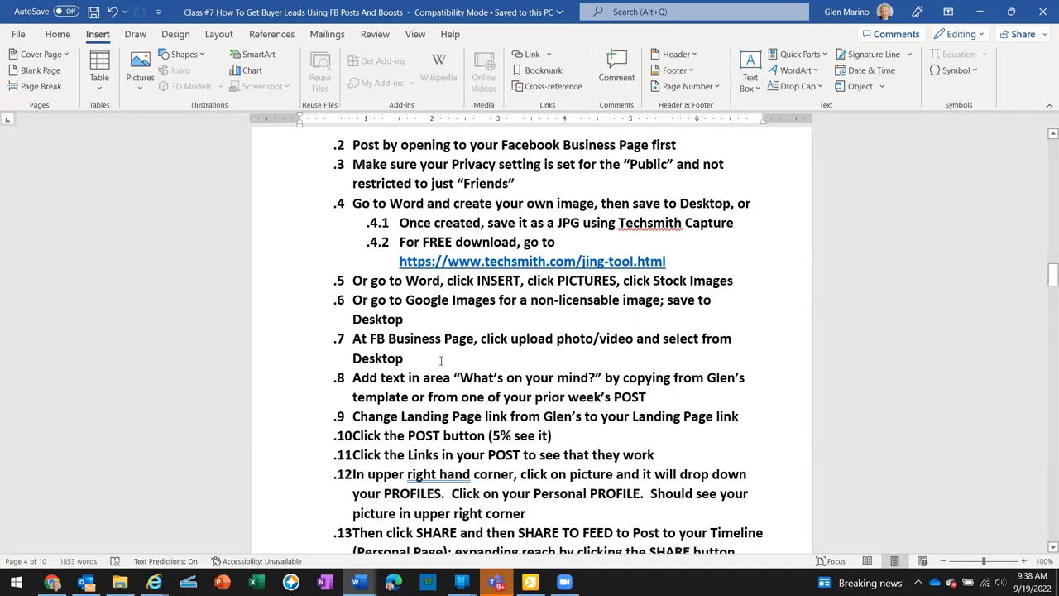
{"action": "scroll", "coordinate": [414, 360], "scroll_direction": "down", "scroll_amount": 3}
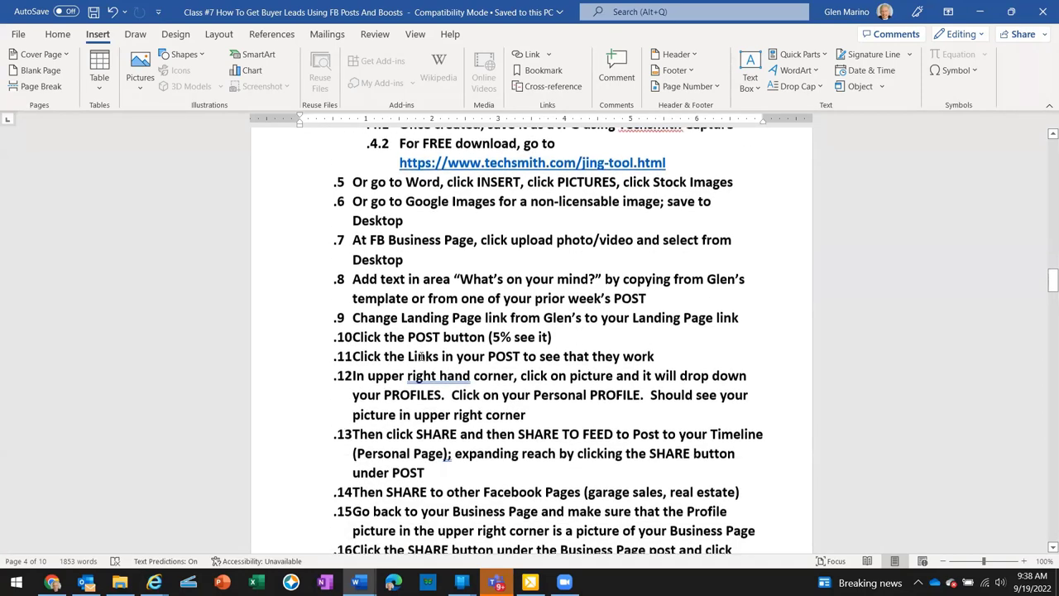
{"action": "scroll", "coordinate": [419, 355], "scroll_direction": "down", "scroll_amount": 1}
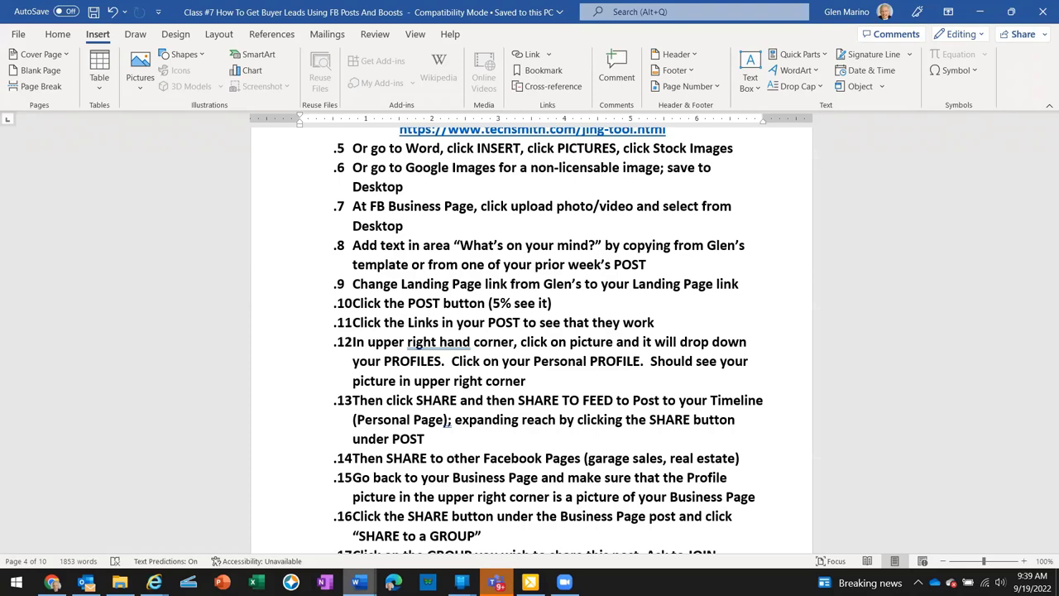
Copy the Post Monday heading and text about $10,000 from the Word document Facebook Posts With Call To Action Link
{"action": "mouse_move", "coordinate": [357, 582]}
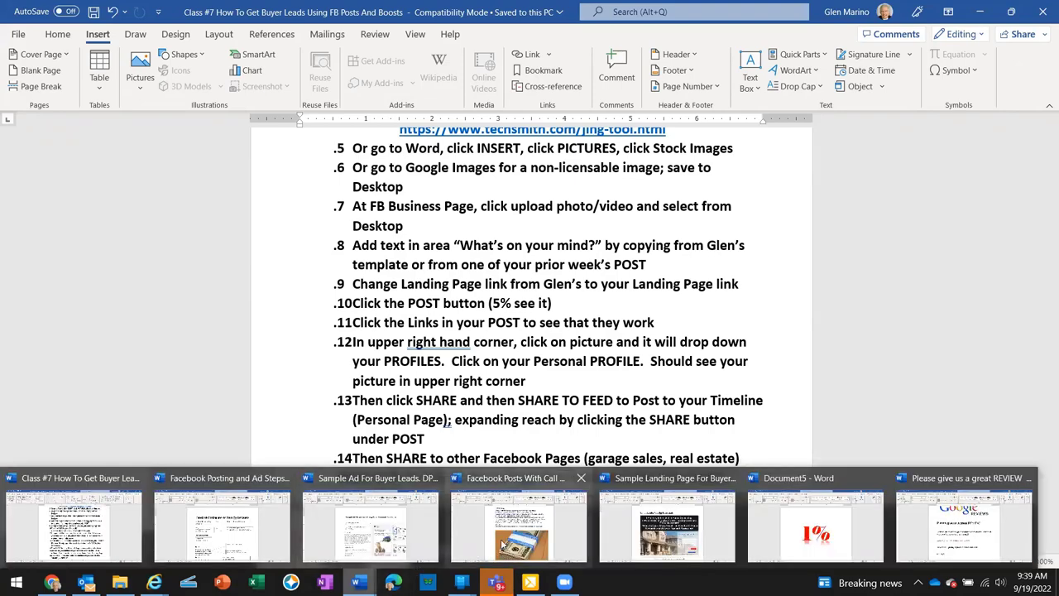
{"action": "left_click", "coordinate": [519, 526]}
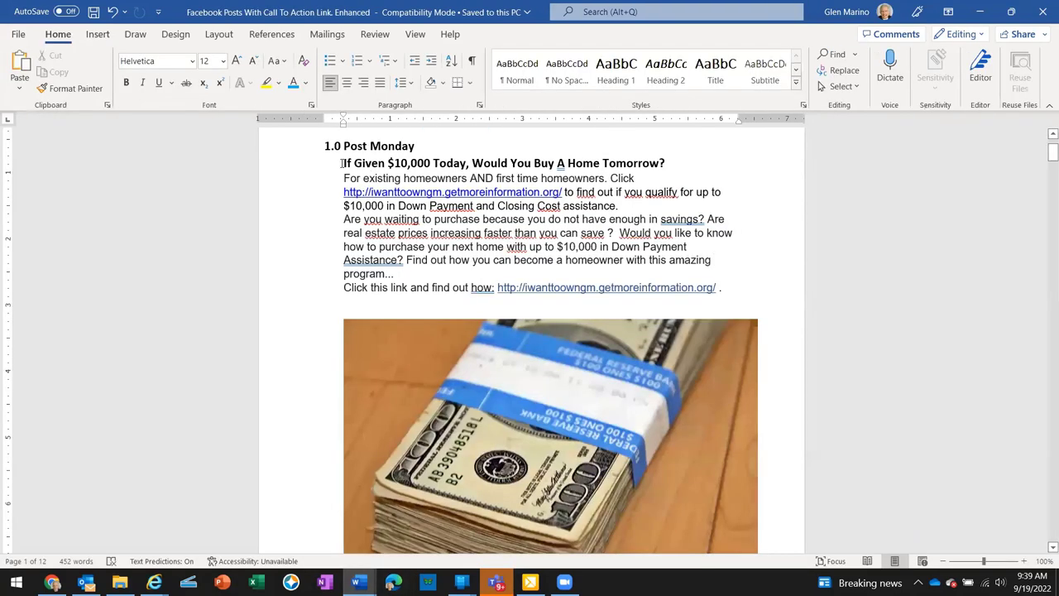
{"action": "left_click_drag", "start_coordinate": [342, 163], "coordinate": [720, 287]}
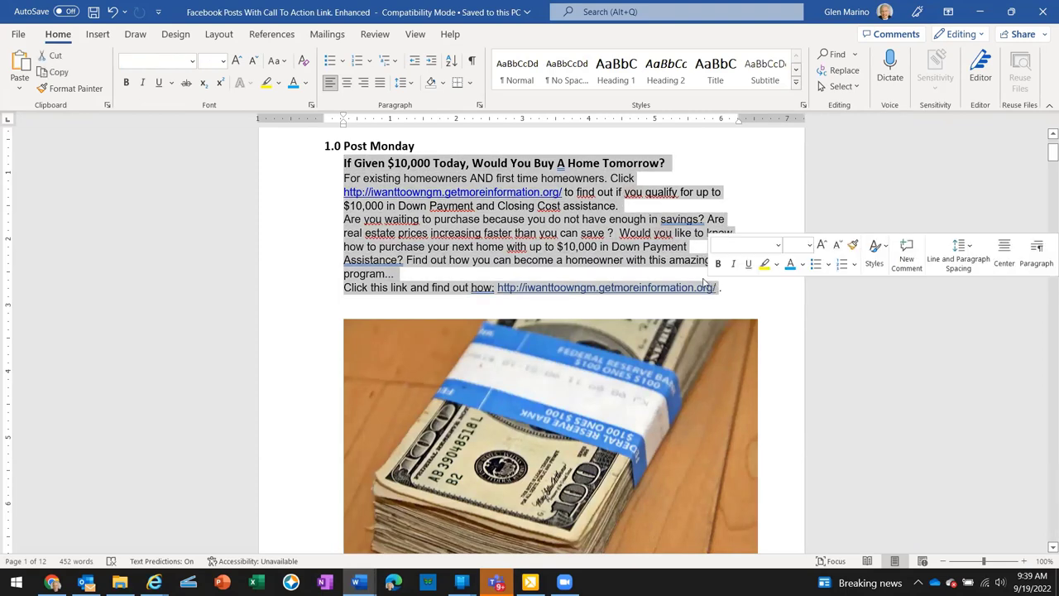
{"action": "right_click", "coordinate": [496, 225]}
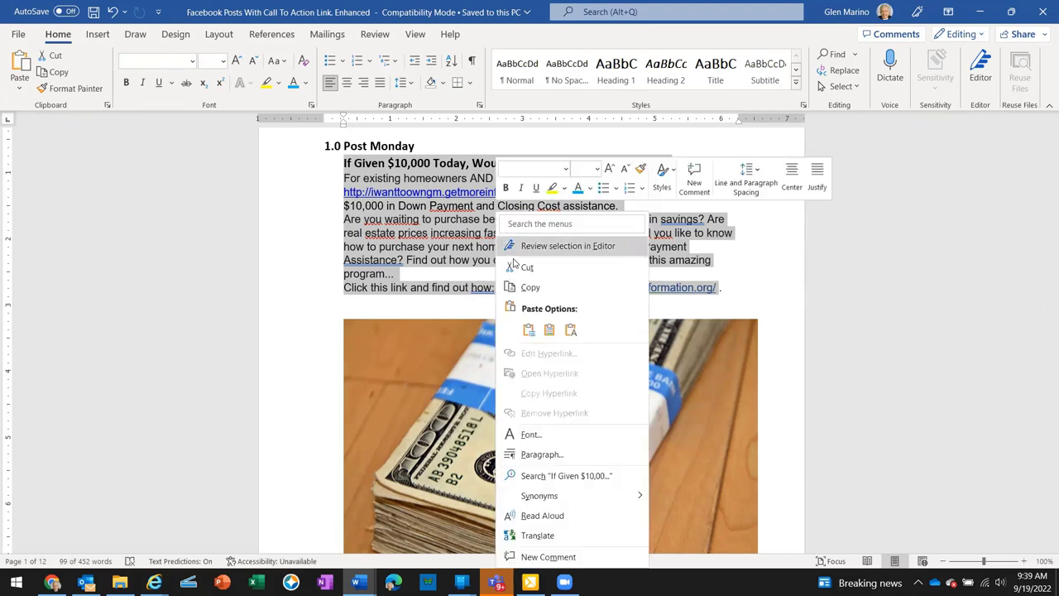
{"action": "left_click", "coordinate": [524, 286]}
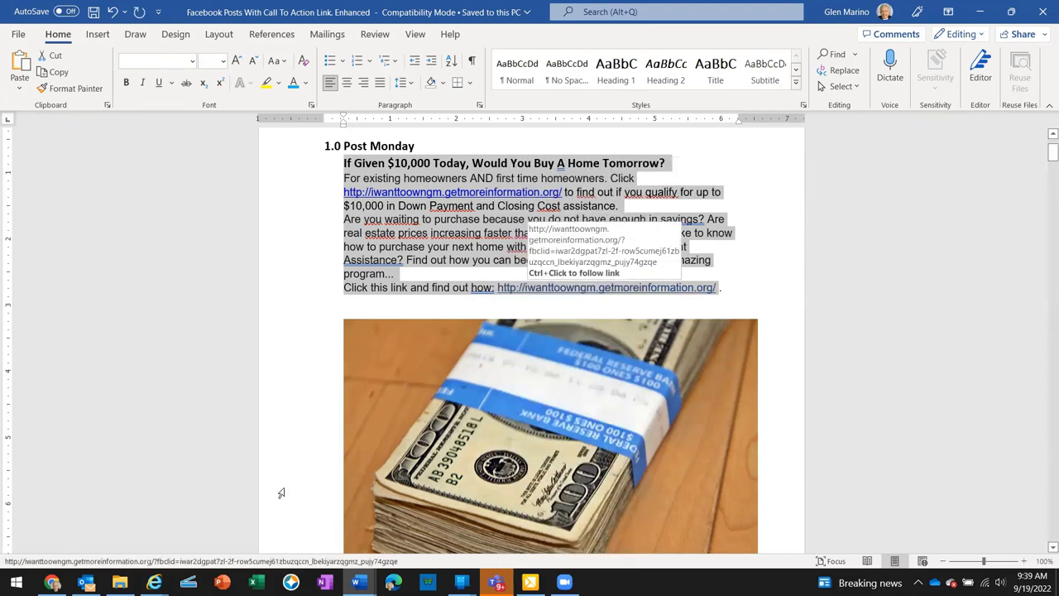
Paste the copied text into the Facebook post's message and delete the two stray characters before "For existing homeowners"
{"action": "left_click", "coordinate": [52, 581]}
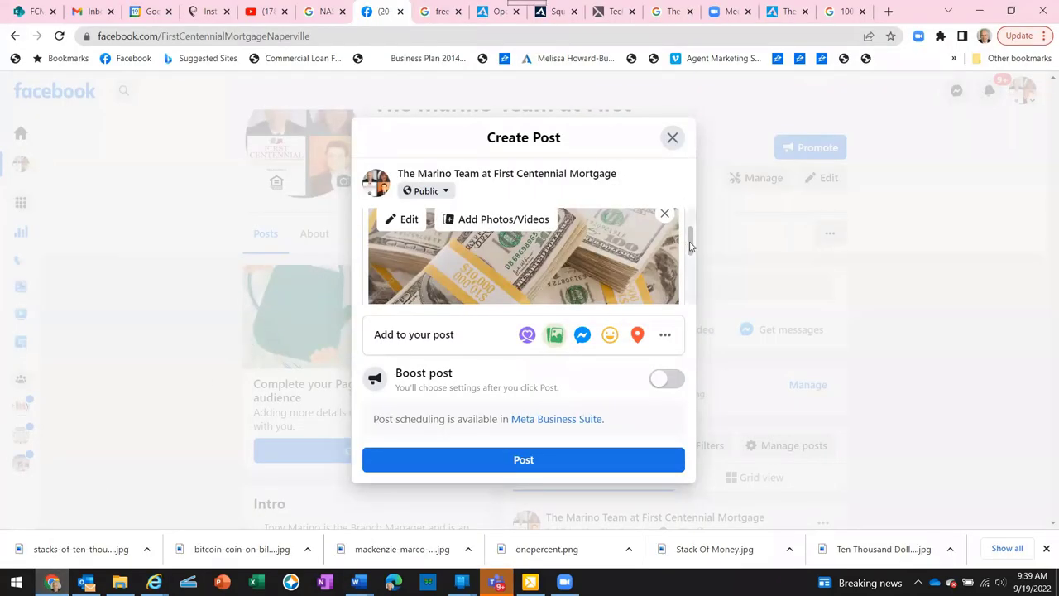
{"action": "left_click_drag", "start_coordinate": [690, 238], "coordinate": [681, 219]}
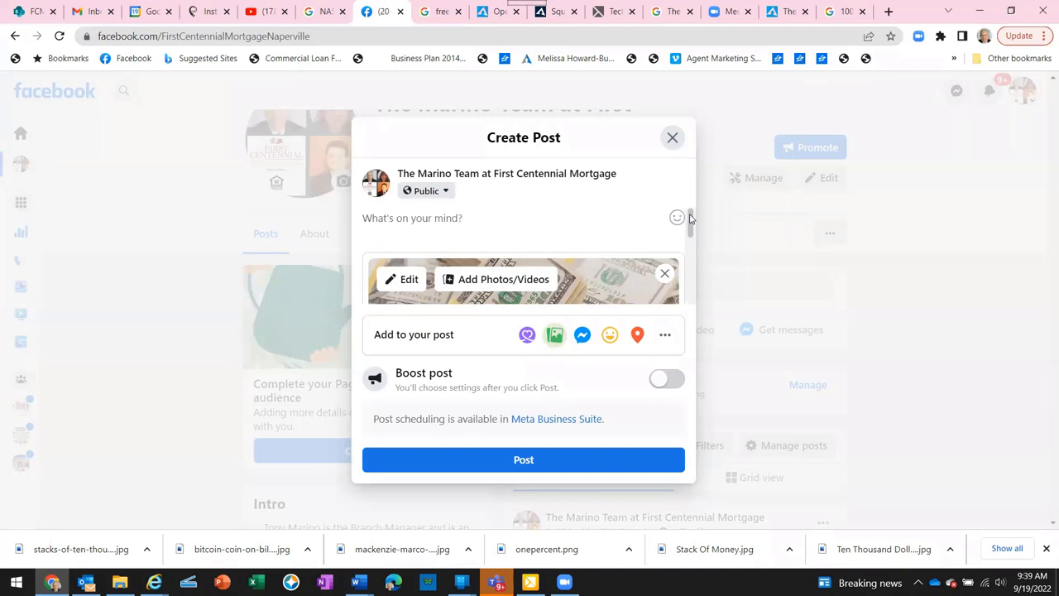
{"action": "right_click", "coordinate": [365, 220]}
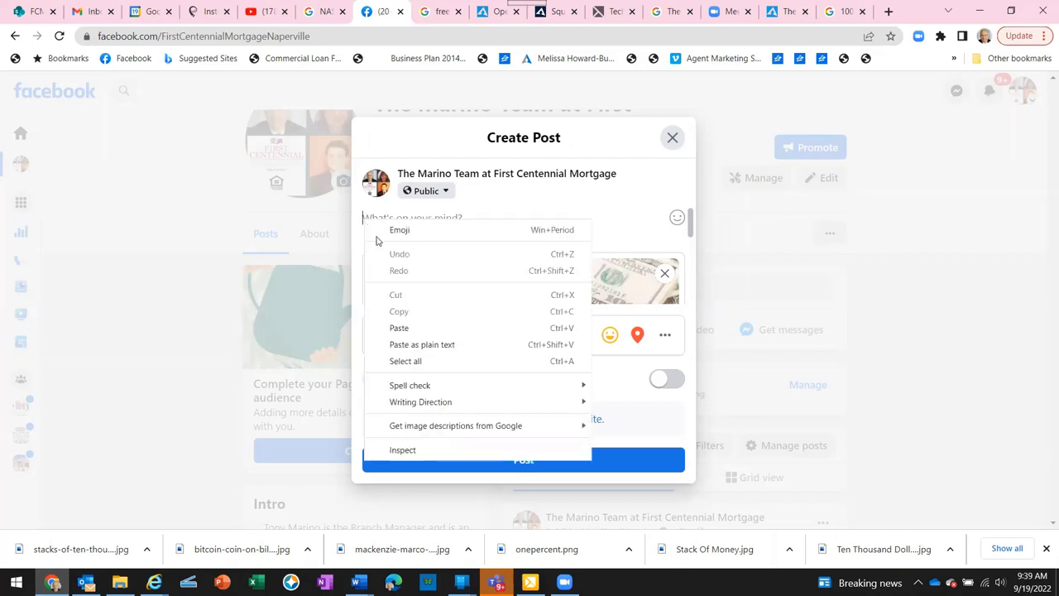
{"action": "left_click", "coordinate": [400, 328]}
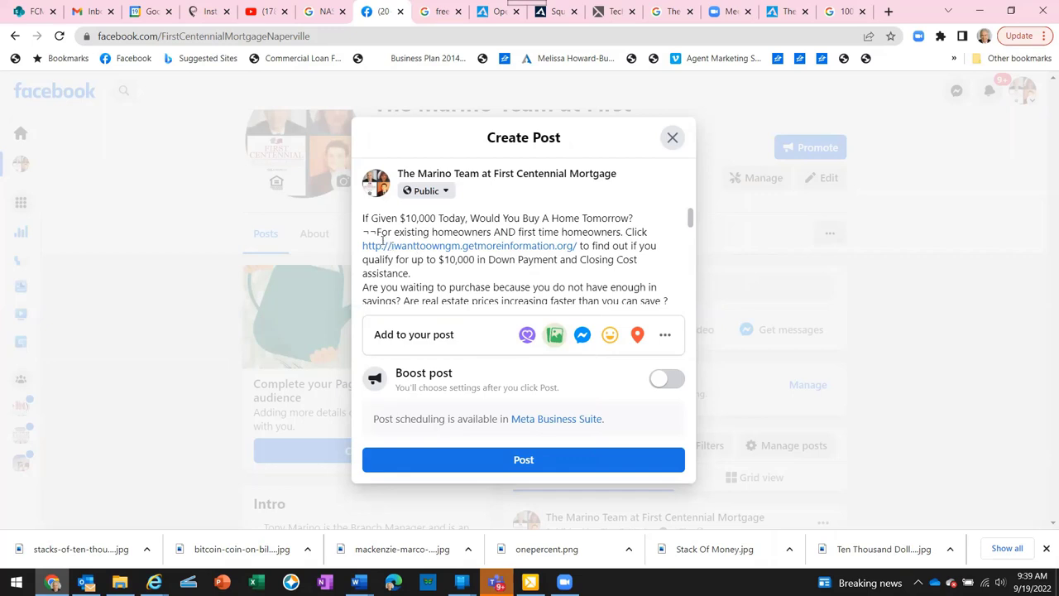
{"action": "left_click", "coordinate": [377, 232]}
{"action": "key", "text": "BackSpace"}
{"action": "key", "text": "BackSpace"}
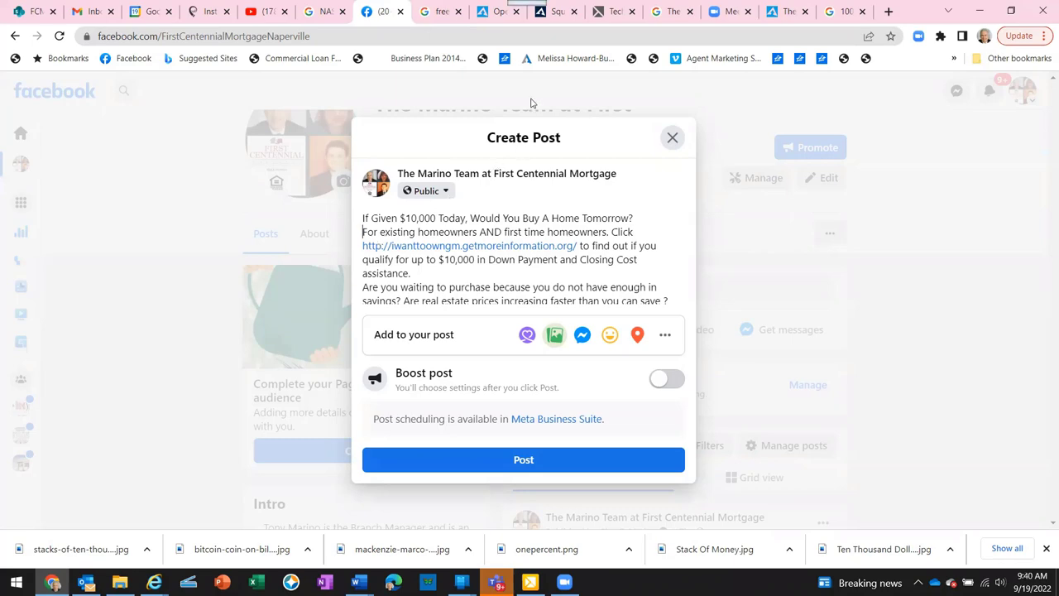
Open the IAmInterestedGFM landing page from the Squeeze Pages list and copy its web address
{"action": "left_click", "coordinate": [559, 13]}
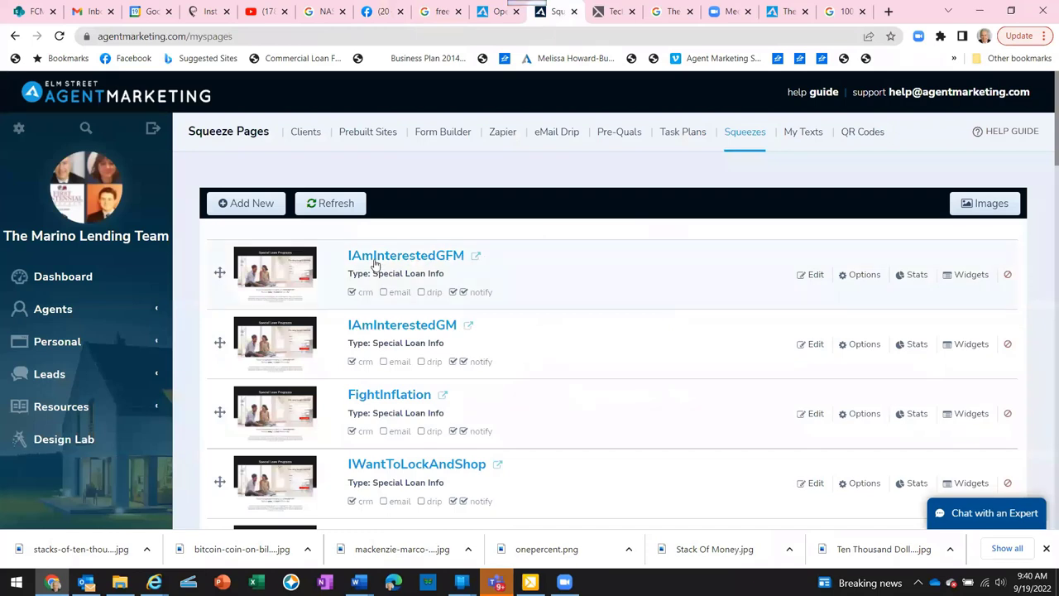
{"action": "left_click", "coordinate": [400, 260]}
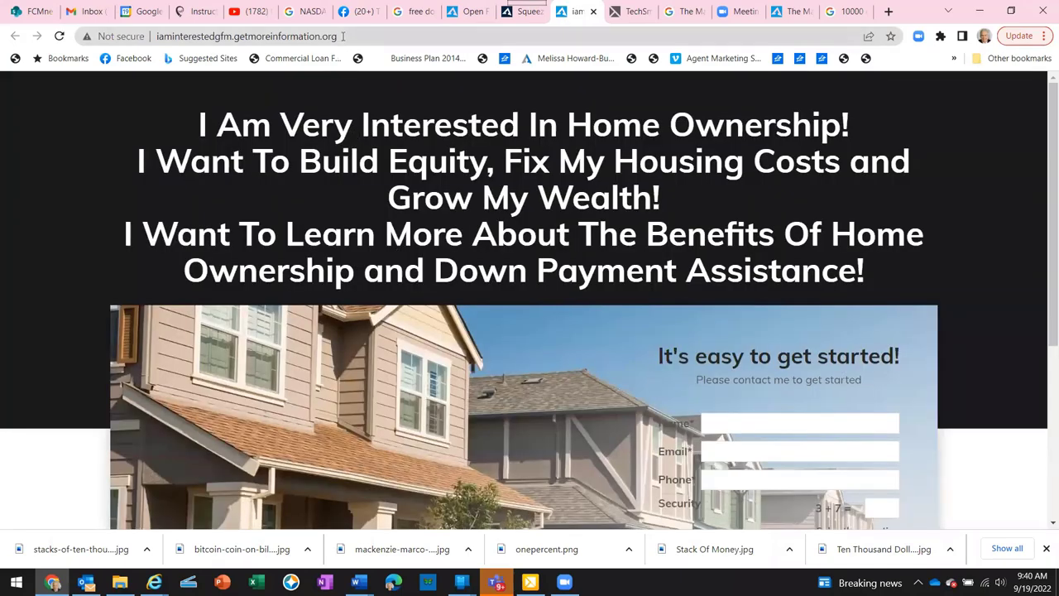
{"action": "left_click_drag", "start_coordinate": [336, 37], "coordinate": [157, 37]}
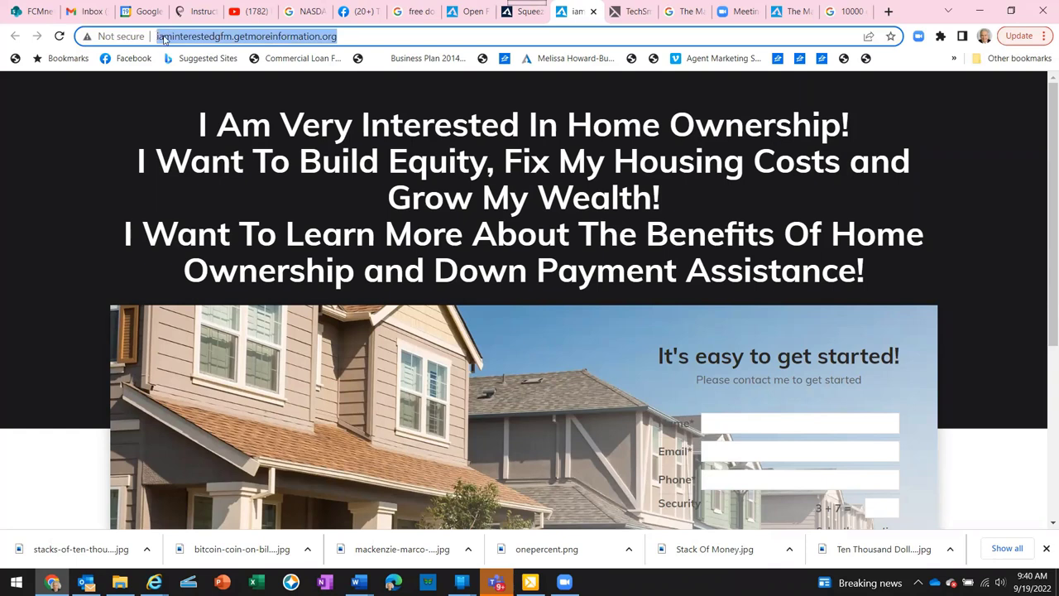
{"action": "right_click", "coordinate": [164, 38]}
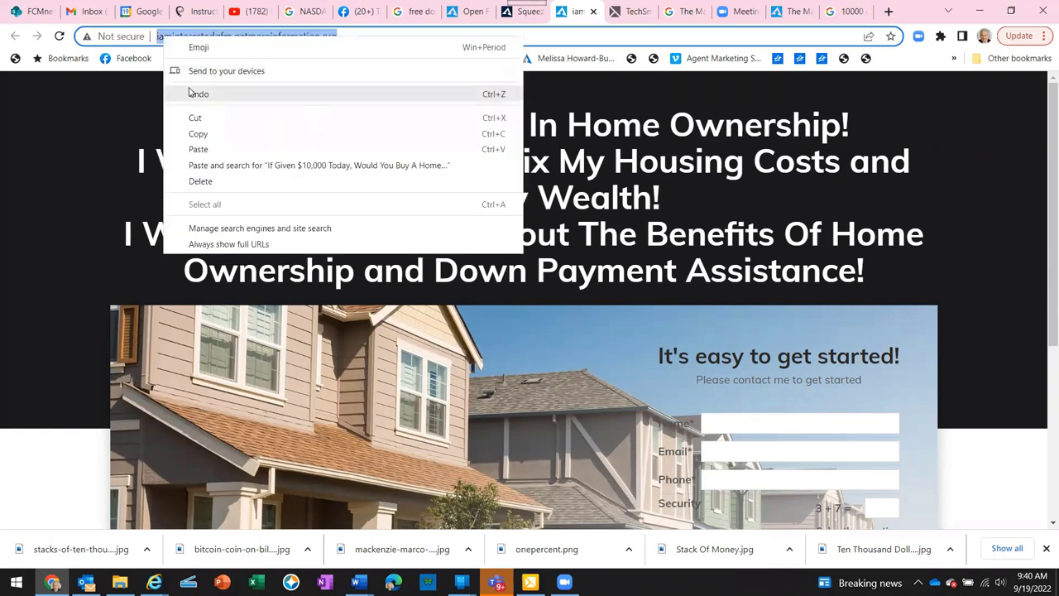
{"action": "left_click", "coordinate": [198, 135]}
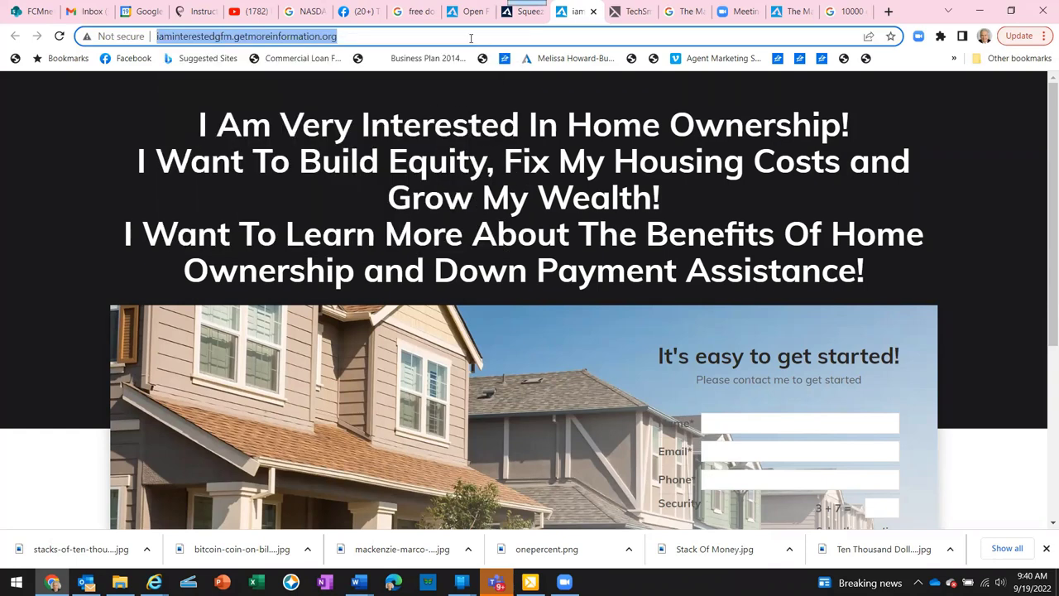
Return to the Facebook post draft and replace the iwanttoowngm link after "first time homeowners. Click" with the copied landing page address
{"action": "left_click", "coordinate": [356, 12]}
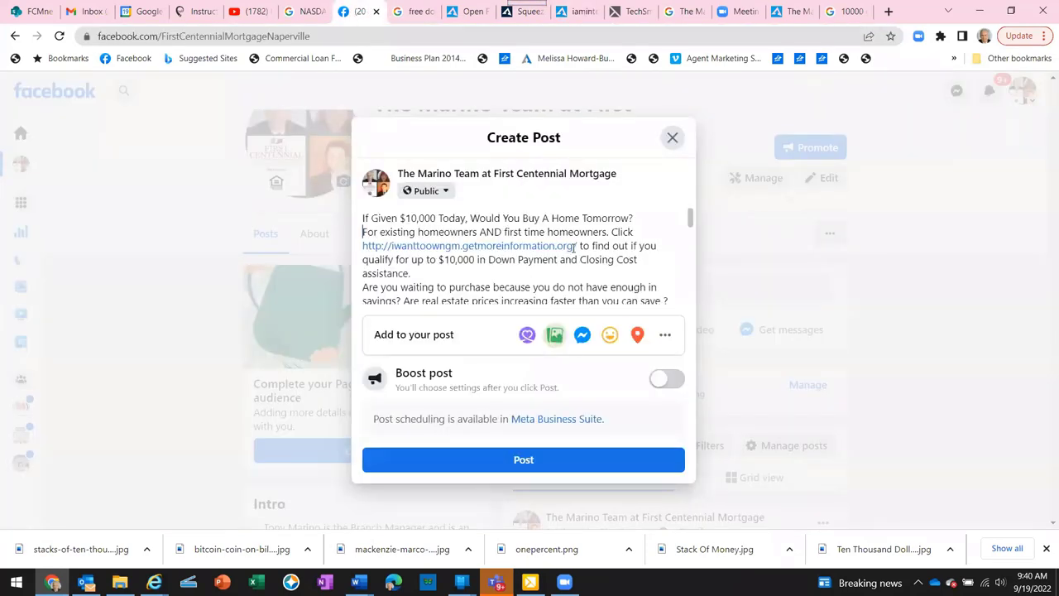
{"action": "left_click_drag", "start_coordinate": [577, 246], "coordinate": [364, 241]}
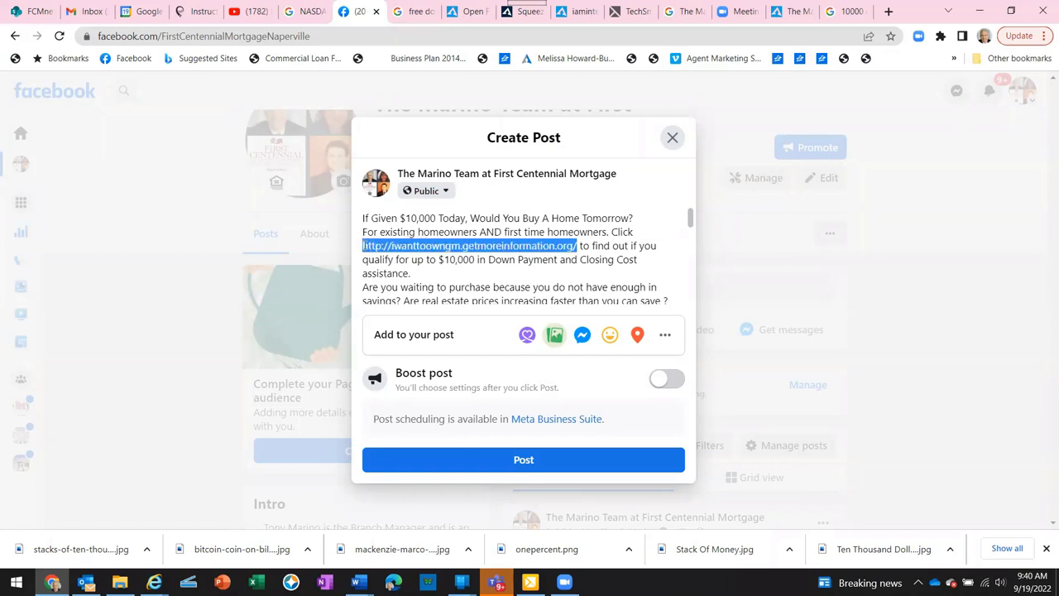
{"action": "right_click", "coordinate": [365, 245]}
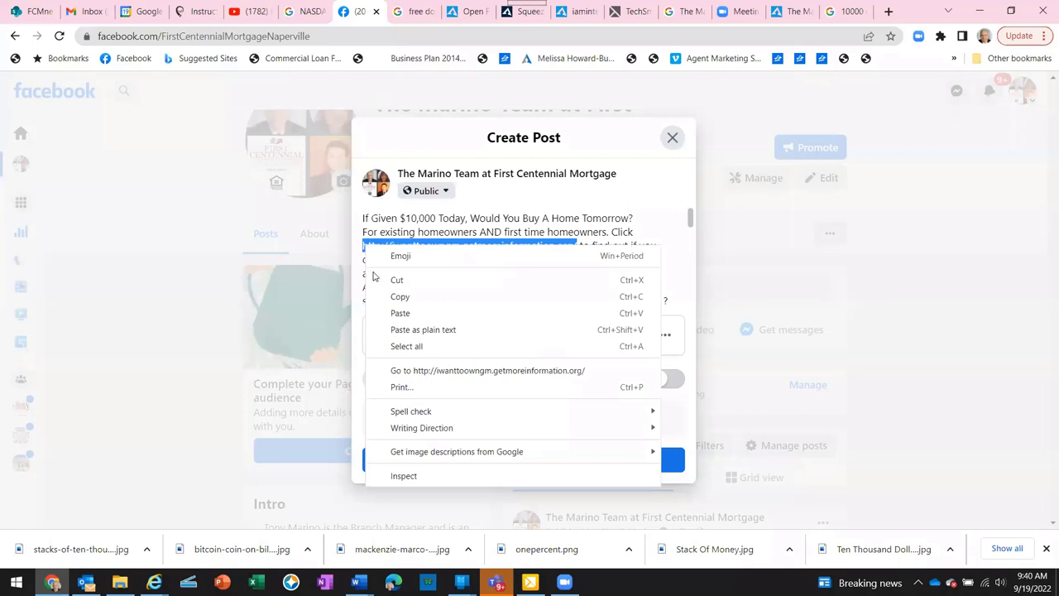
{"action": "left_click", "coordinate": [386, 315]}
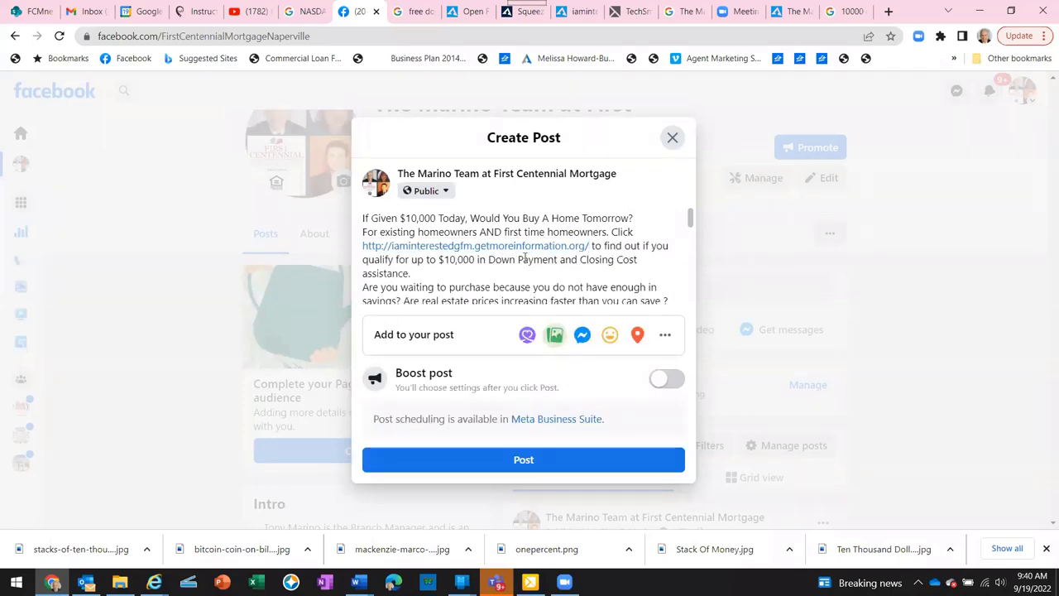
Replace the closing link under "Click this link and find out how:" with the same iaminterestedgfm.getmoreinformation.org address
{"action": "scroll", "coordinate": [522, 261], "scroll_direction": "down", "scroll_amount": 5}
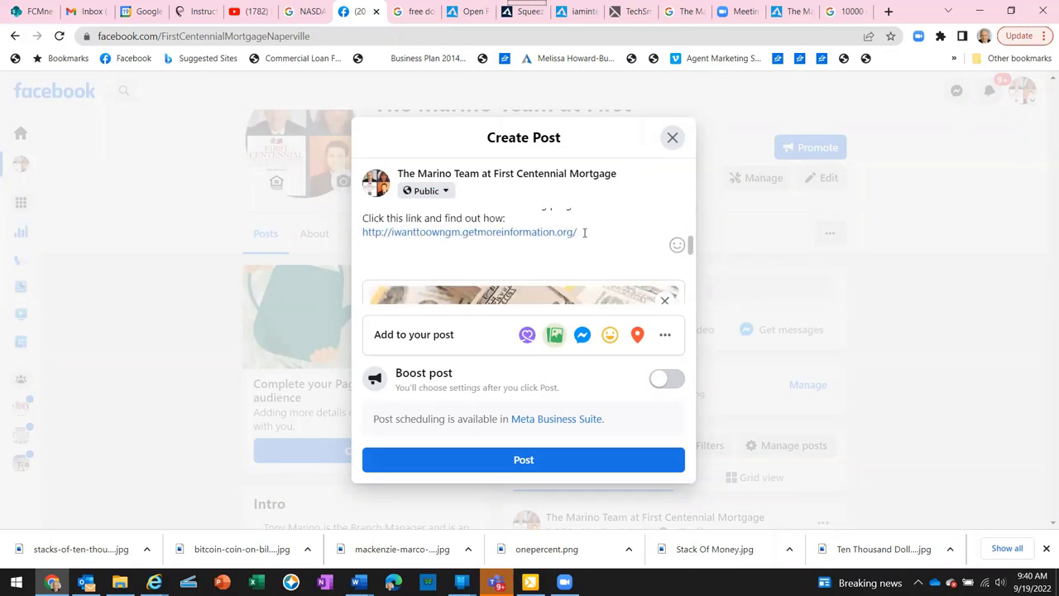
{"action": "left_click_drag", "start_coordinate": [581, 231], "coordinate": [361, 232]}
{"action": "right_click", "coordinate": [382, 236]}
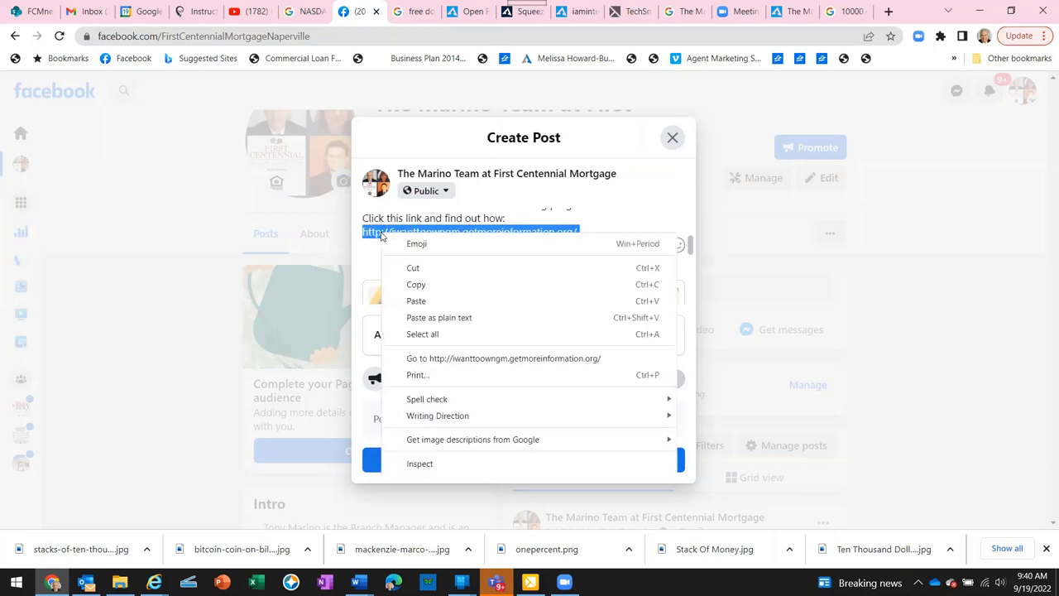
{"action": "left_click", "coordinate": [402, 301]}
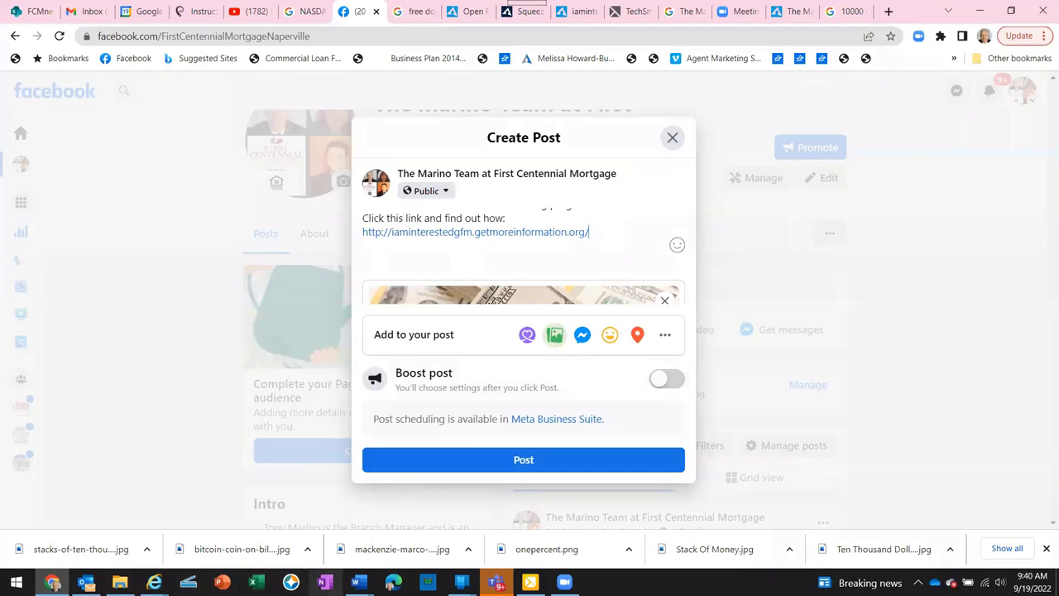
Check the posting step in the Word class outline, and publish the finished post on the Facebook business page
{"action": "mouse_move", "coordinate": [357, 582]}
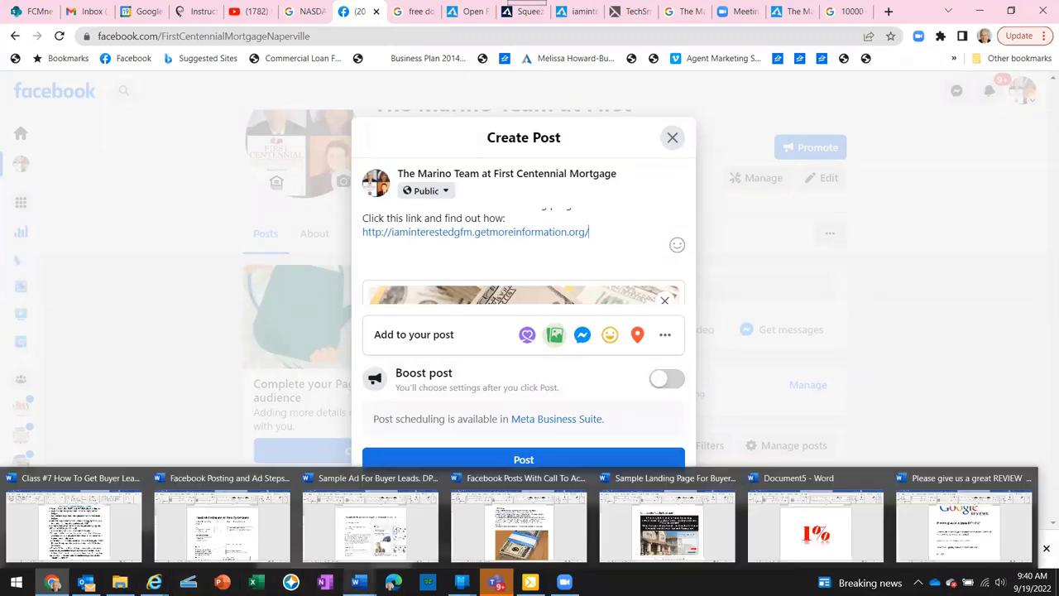
{"action": "left_click", "coordinate": [130, 530]}
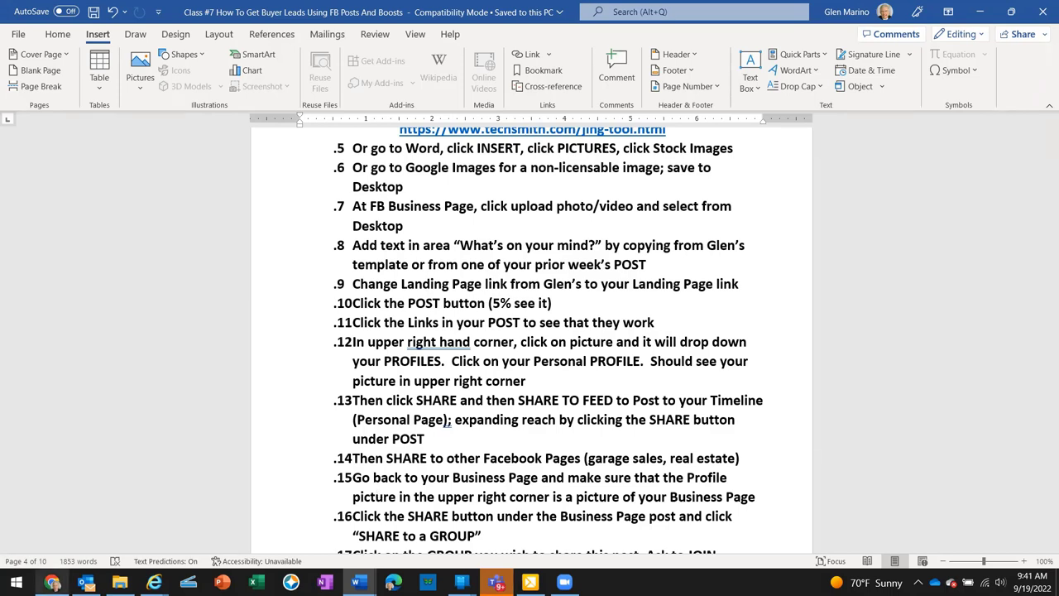
{"action": "left_click", "coordinate": [52, 583]}
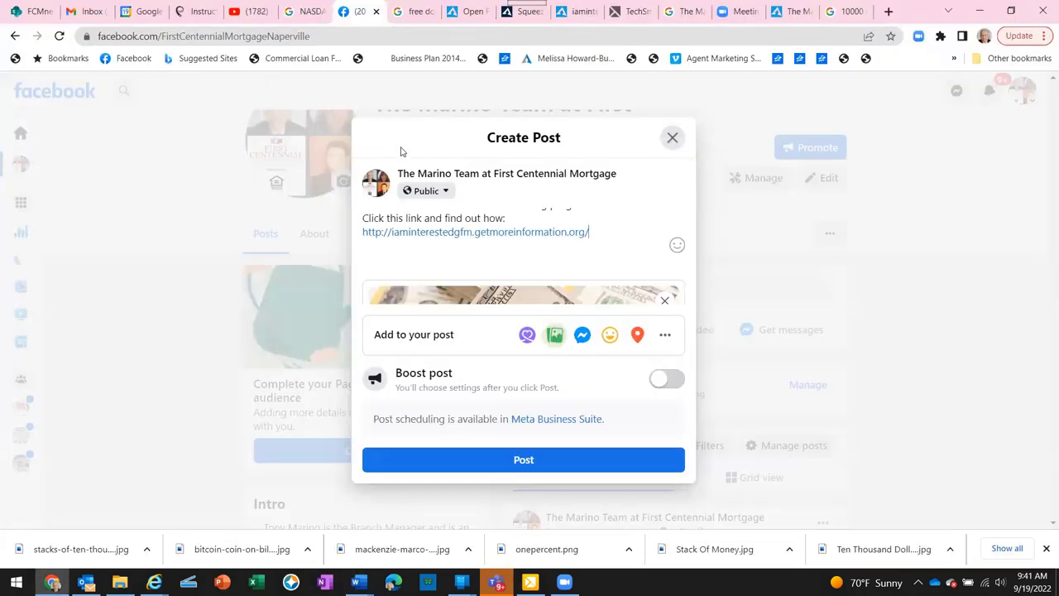
{"action": "left_click", "coordinate": [526, 461]}
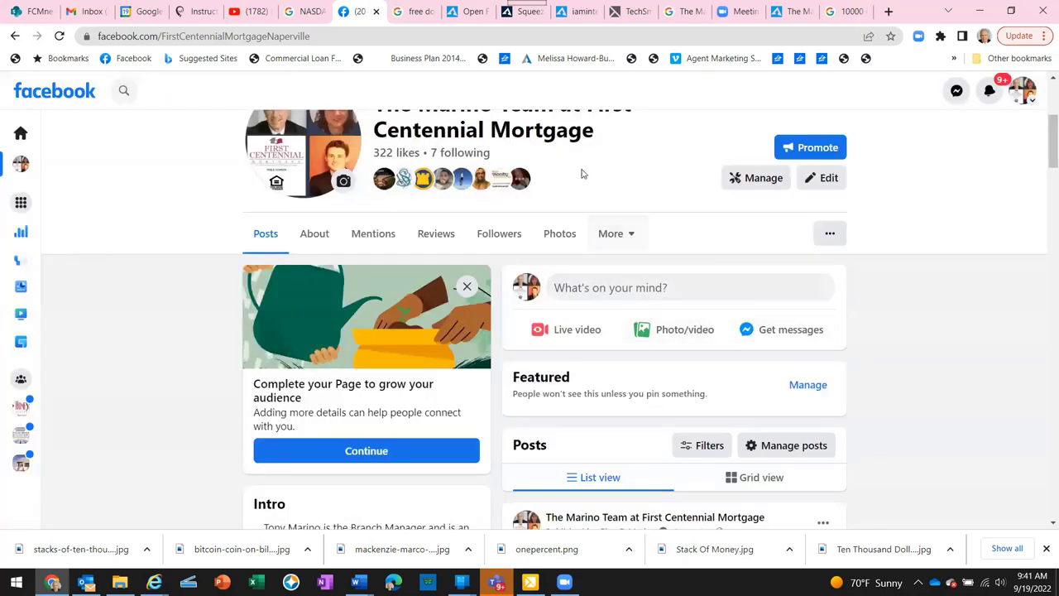
Test the first link in the published $10,000 post by following it outside Facebook, and examine the landing page's Name, Email and Phone fields
{"action": "scroll", "coordinate": [916, 287], "scroll_direction": "down", "scroll_amount": 3}
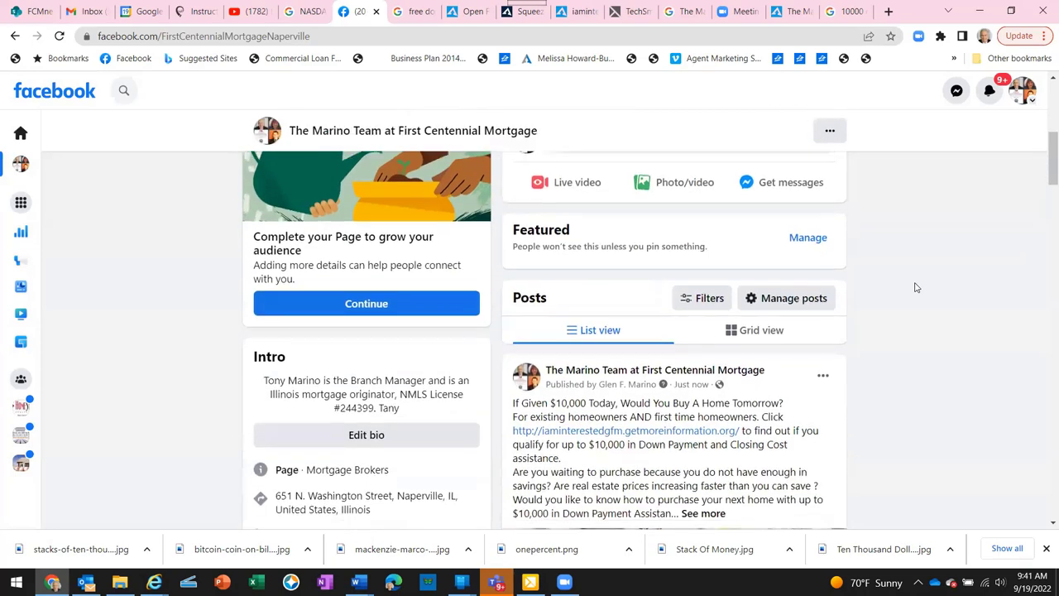
{"action": "scroll", "coordinate": [916, 287], "scroll_direction": "down", "scroll_amount": 1}
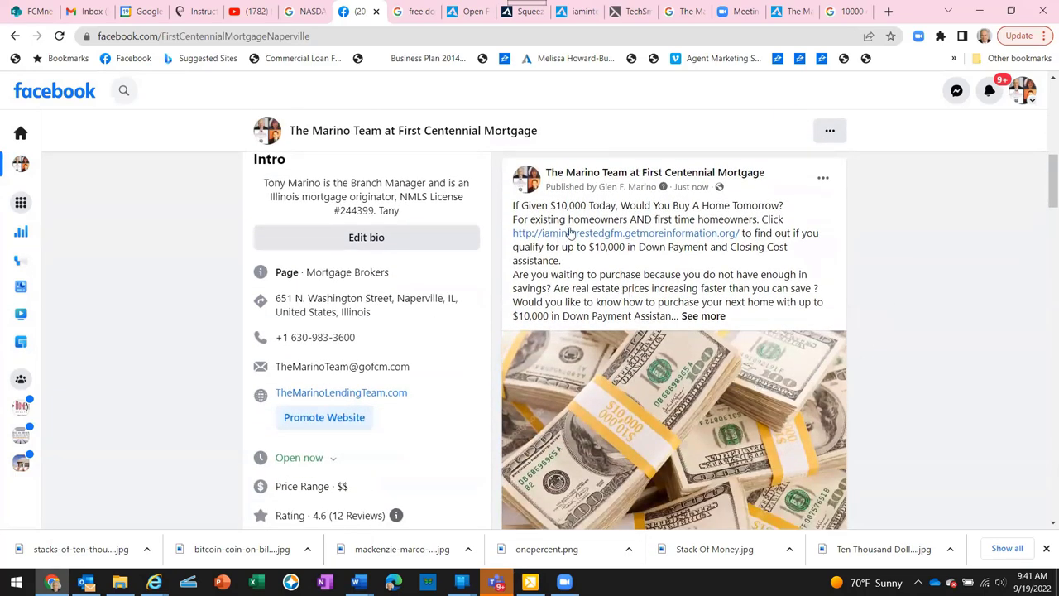
{"action": "left_click", "coordinate": [646, 235]}
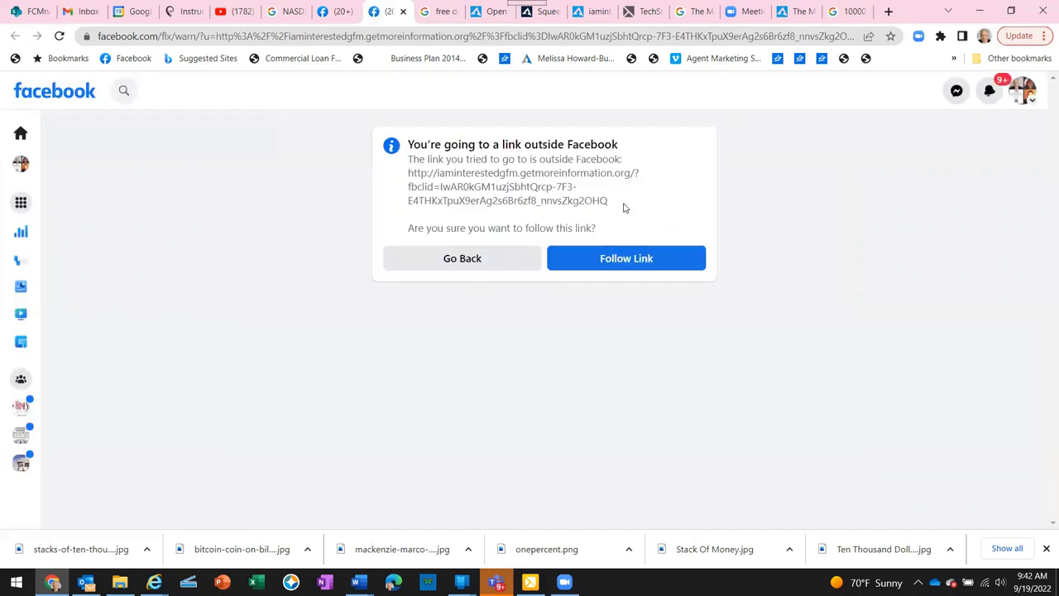
{"action": "left_click", "coordinate": [629, 259]}
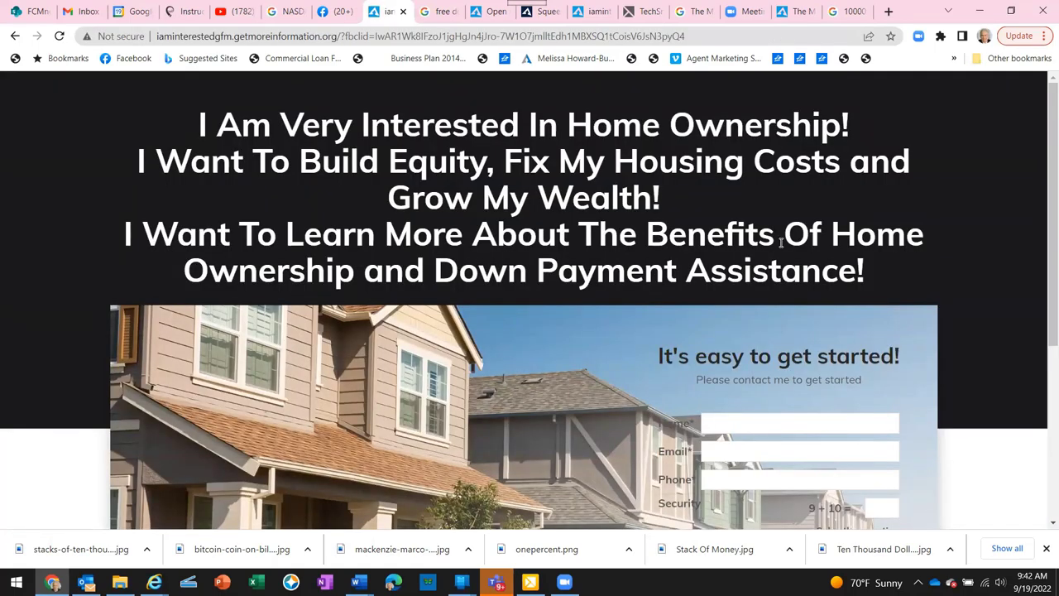
{"action": "scroll", "coordinate": [781, 243], "scroll_direction": "down", "scroll_amount": 2}
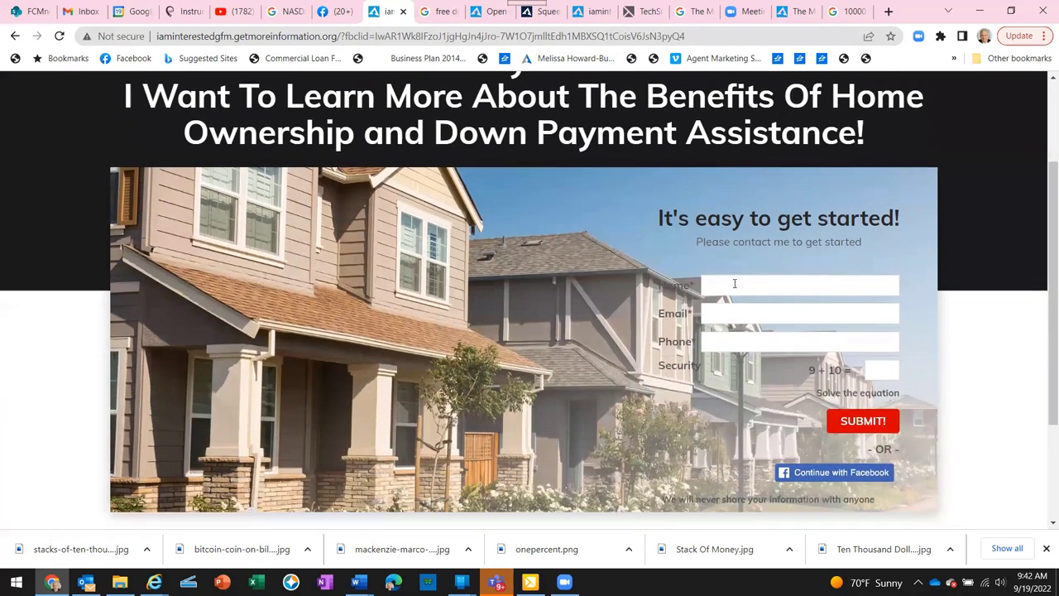
{"action": "left_click", "coordinate": [734, 284]}
{"action": "left_click", "coordinate": [737, 314]}
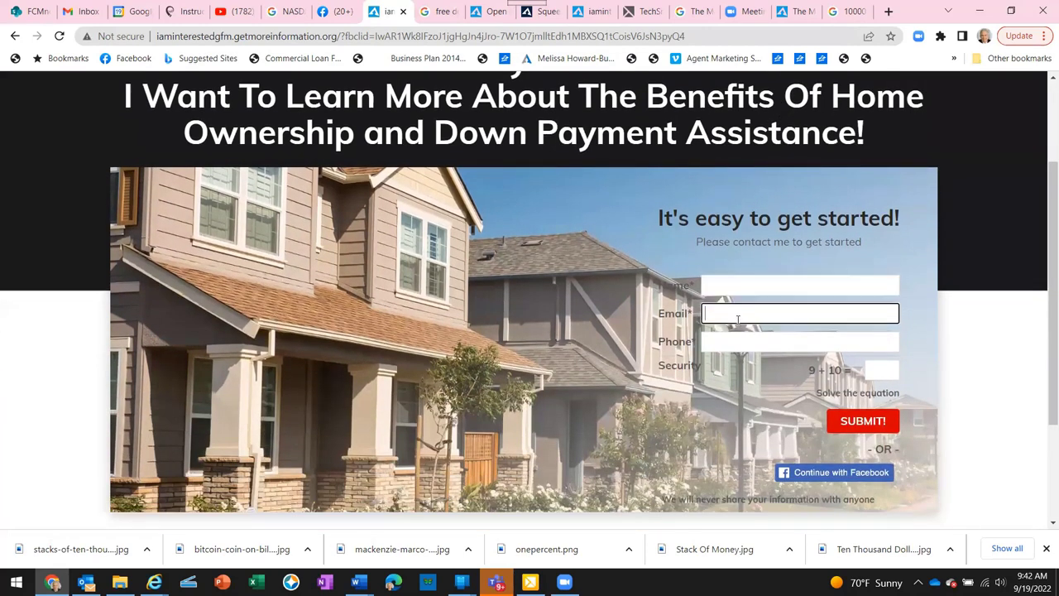
{"action": "left_click", "coordinate": [736, 343]}
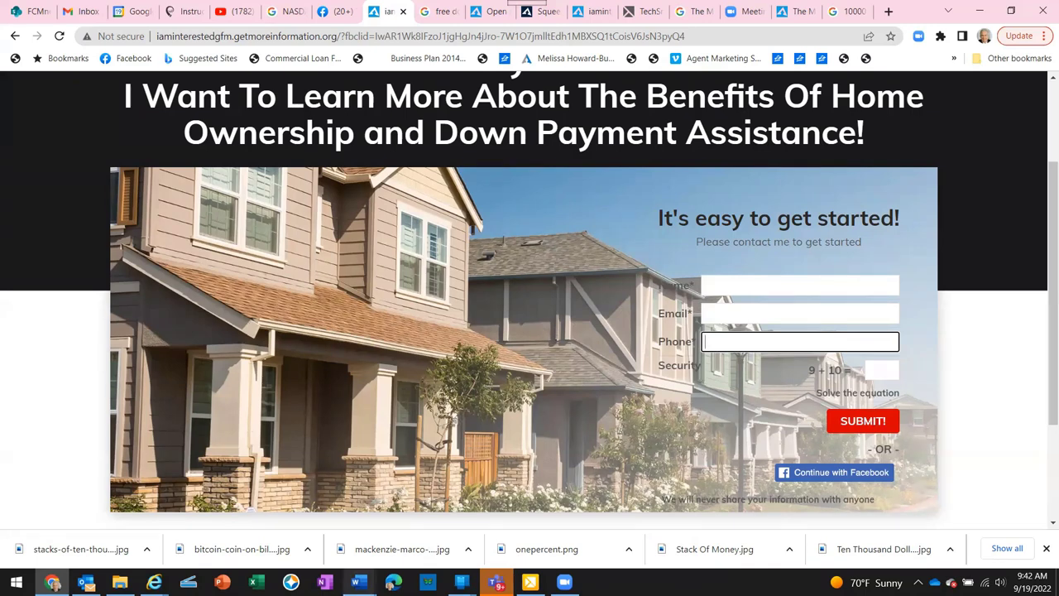
Read the Word class outline's steps on switching to the personal profile and sharing the post, and return to the Facebook business page
{"action": "mouse_move", "coordinate": [357, 582]}
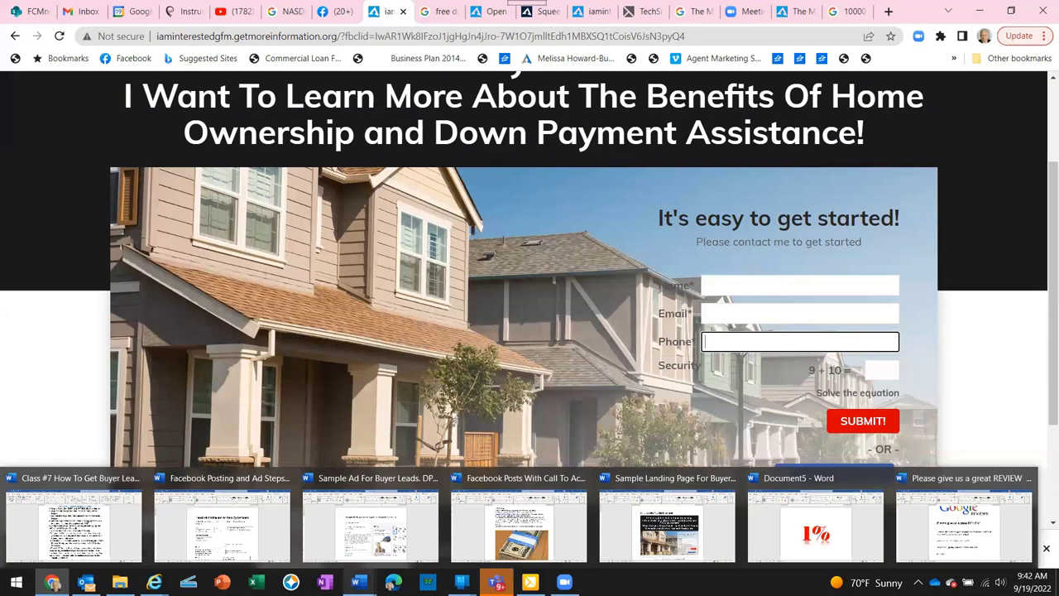
{"action": "left_click", "coordinate": [104, 534]}
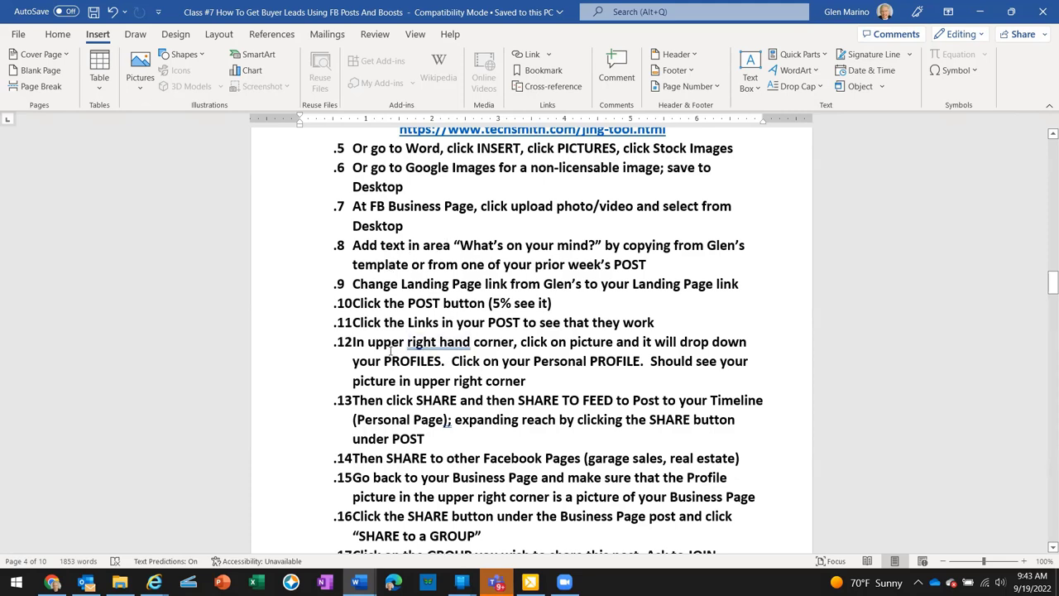
{"action": "left_click", "coordinate": [432, 352]}
{"action": "scroll", "coordinate": [547, 378], "scroll_direction": "down", "scroll_amount": 1}
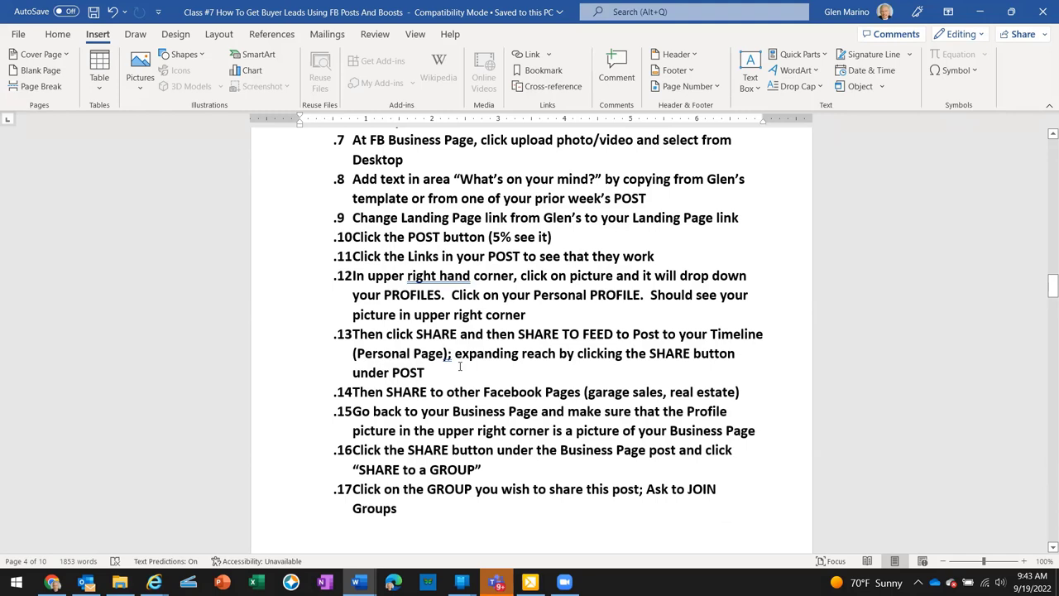
{"action": "left_click", "coordinate": [59, 578]}
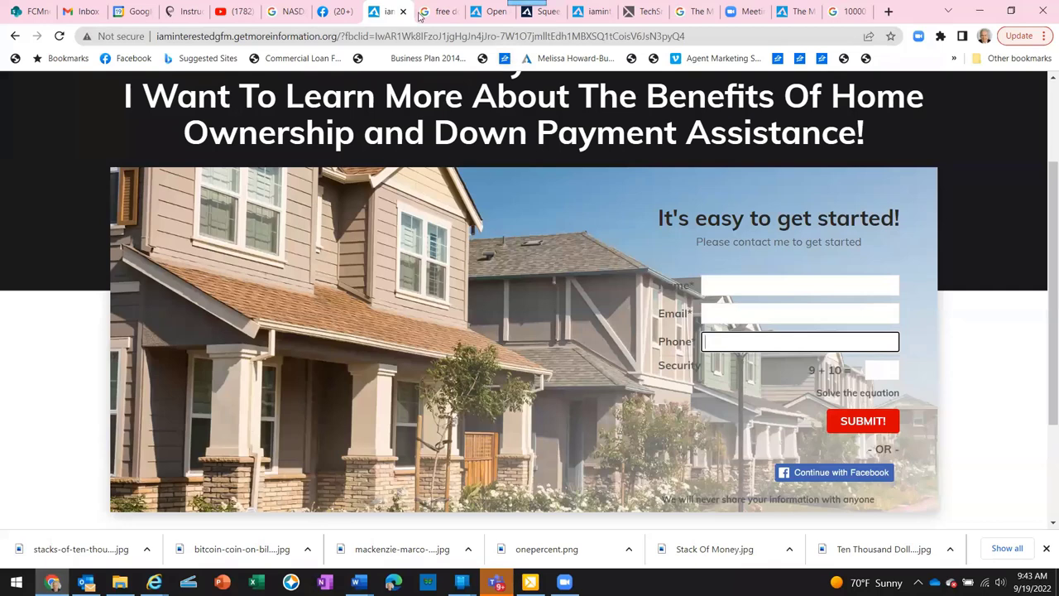
{"action": "left_click", "coordinate": [335, 12]}
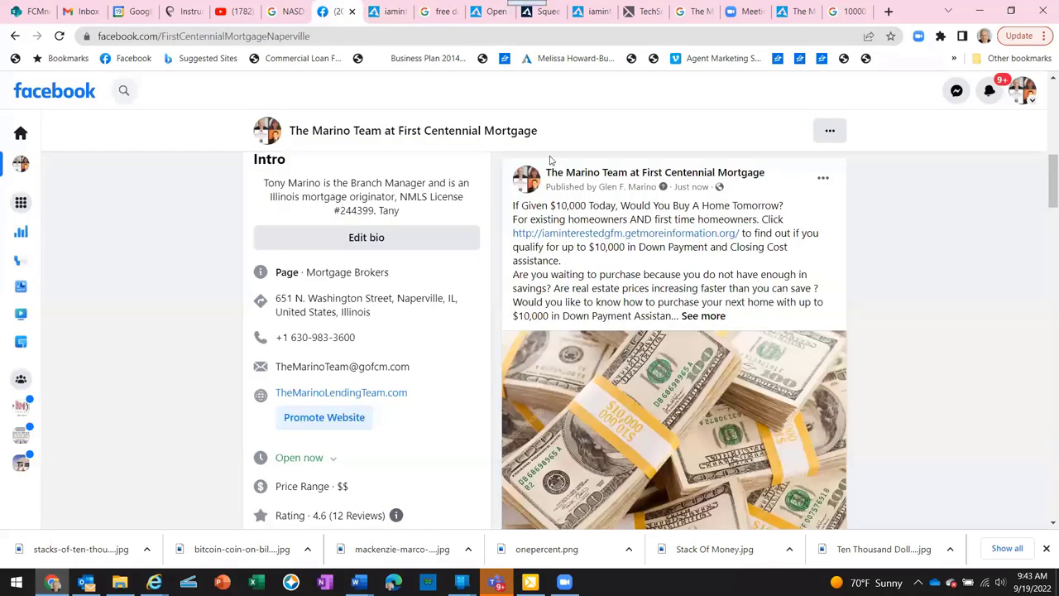
Switch the active Facebook profile from the business page to the personal profile
{"action": "left_click", "coordinate": [1031, 100]}
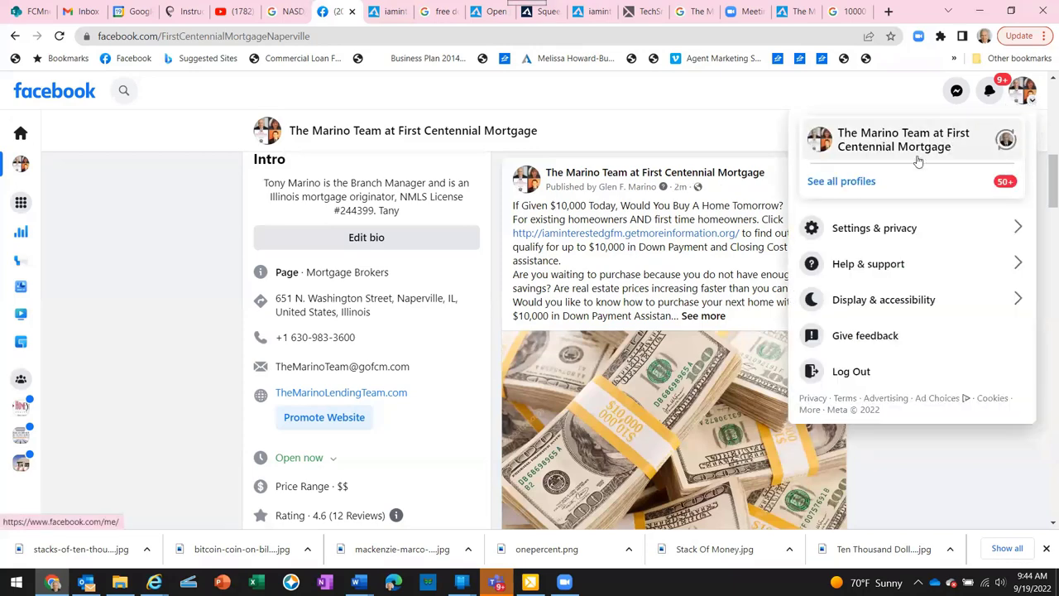
{"action": "left_click", "coordinate": [858, 182]}
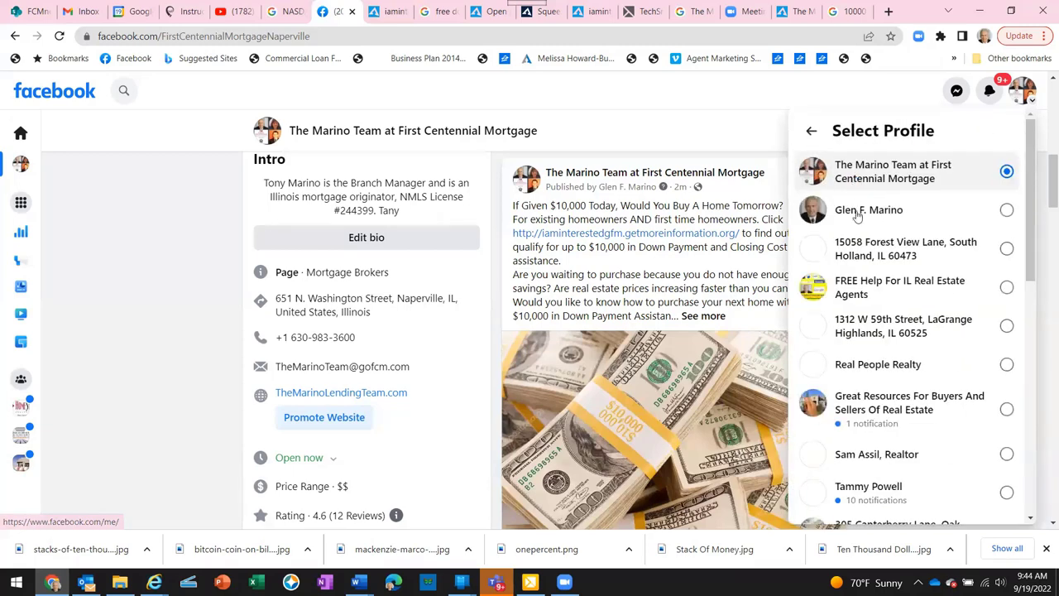
{"action": "left_click", "coordinate": [858, 213]}
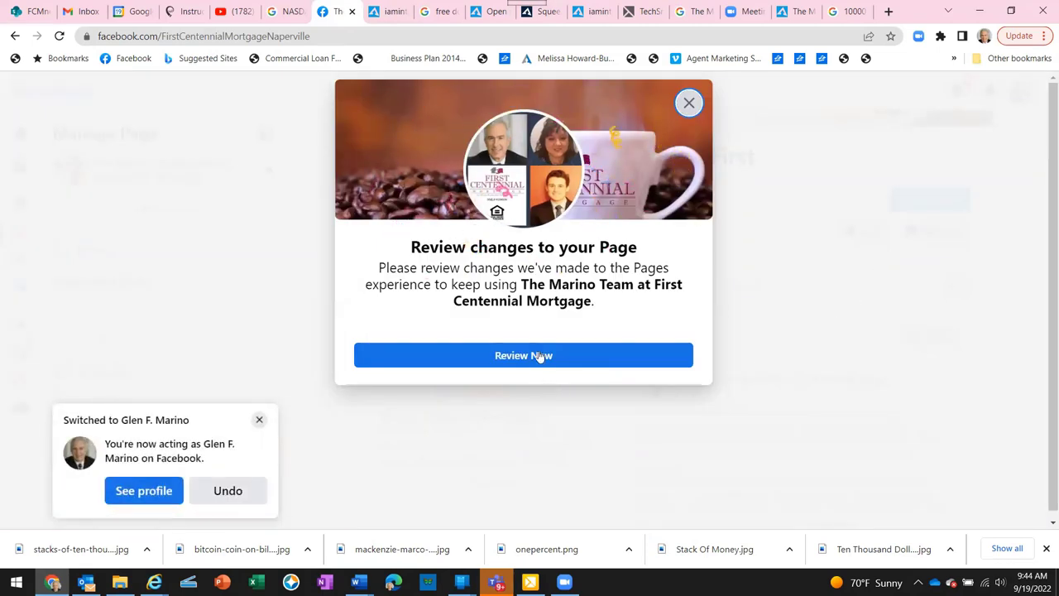
Start the requested review of the Page changes and go to the new $10,000 post on the business page
{"action": "left_click", "coordinate": [652, 354]}
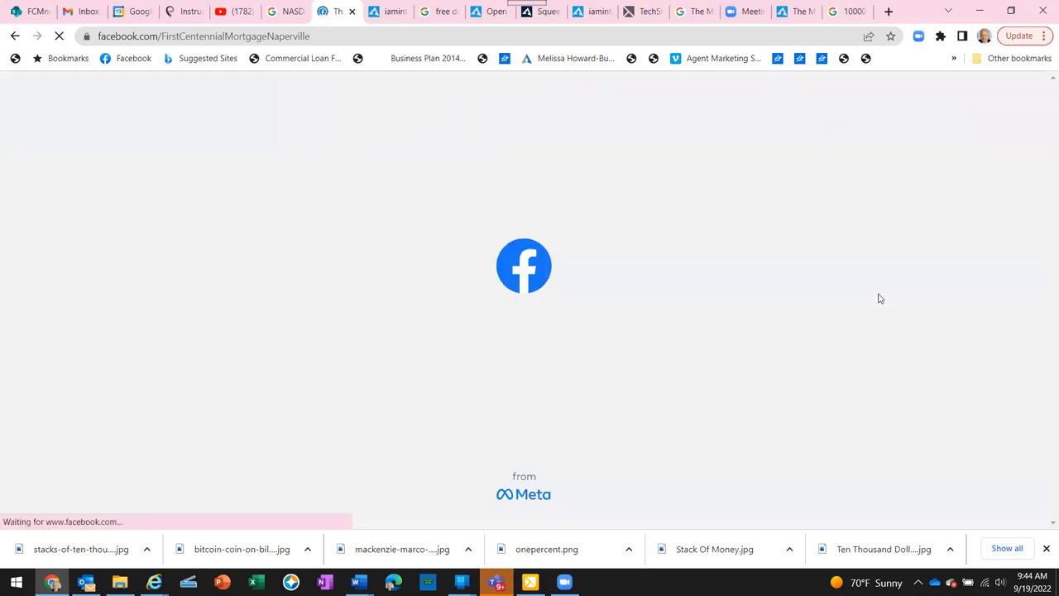
{"action": "scroll", "coordinate": [938, 290], "scroll_direction": "down", "scroll_amount": 6}
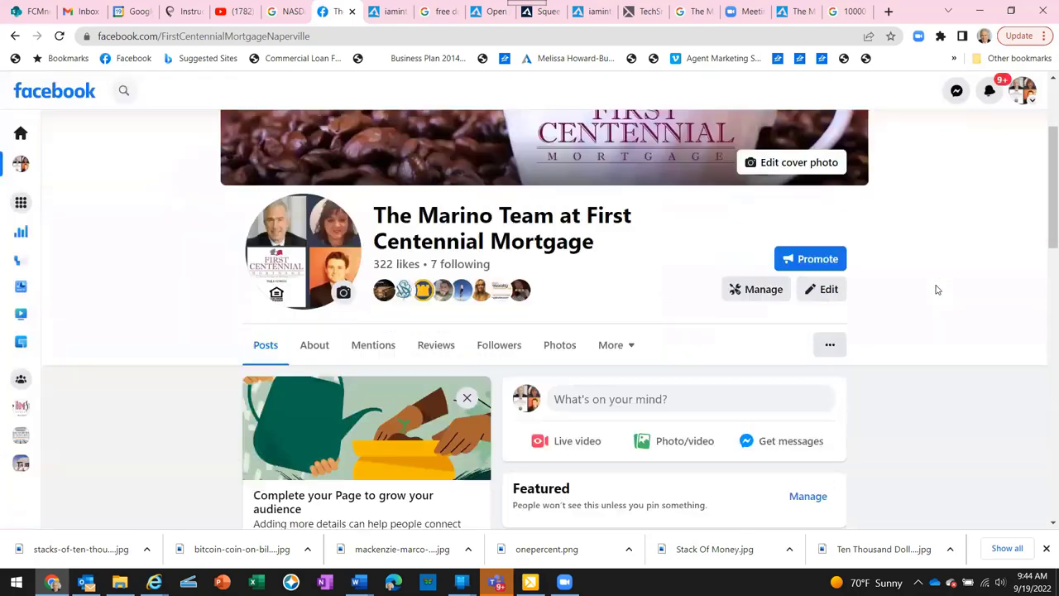
{"action": "scroll", "coordinate": [919, 323], "scroll_direction": "down", "scroll_amount": 1}
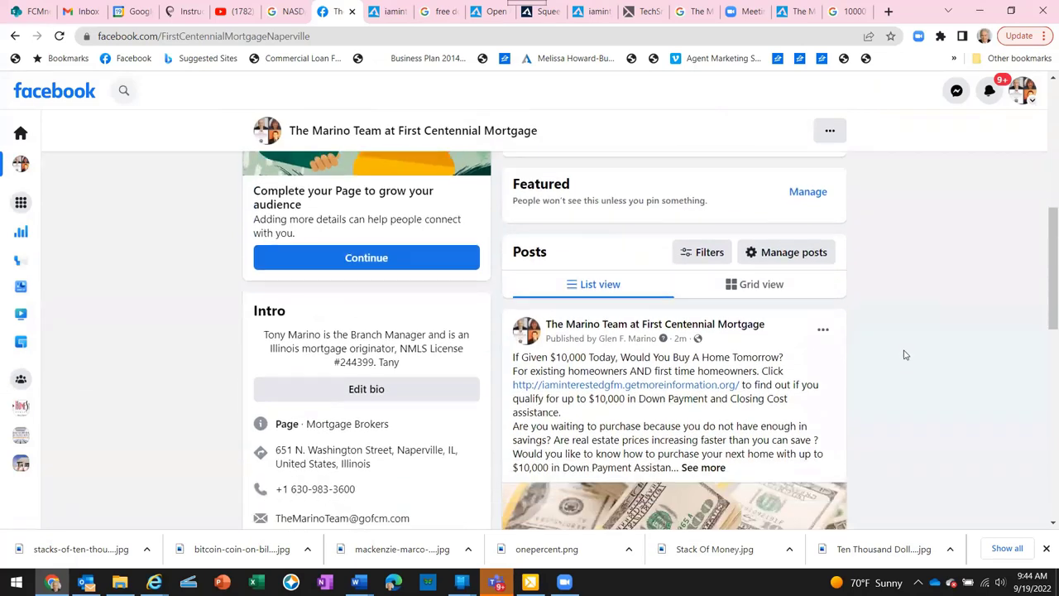
{"action": "scroll", "coordinate": [904, 354], "scroll_direction": "down", "scroll_amount": 2}
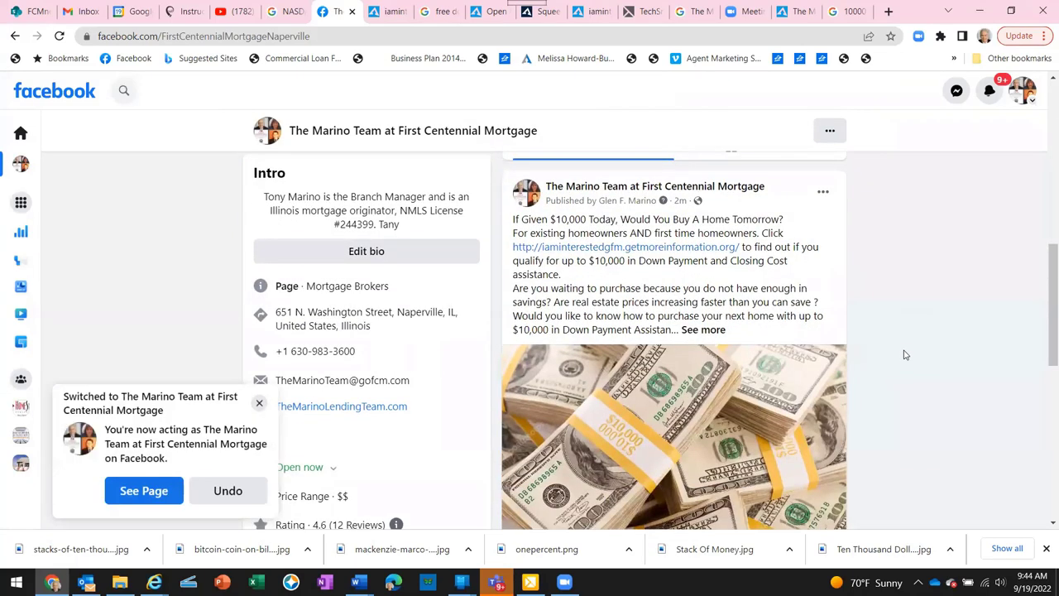
Share the new $10,000 post to the feed with the Public audience and no added text
{"action": "scroll", "coordinate": [904, 354], "scroll_direction": "down", "scroll_amount": 2}
{"action": "scroll", "coordinate": [902, 347], "scroll_direction": "down", "scroll_amount": 1}
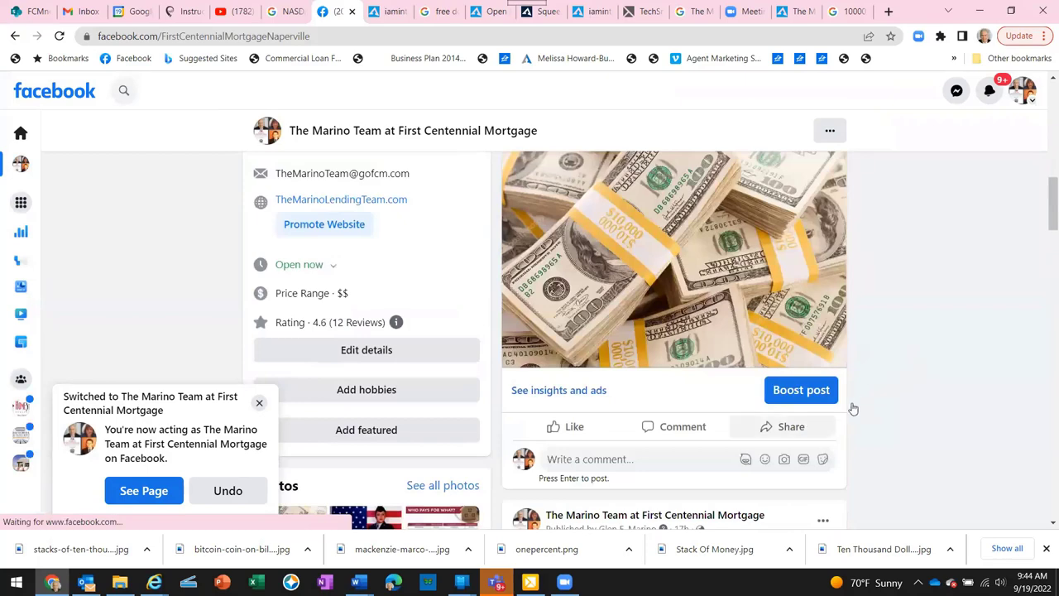
{"action": "scroll", "coordinate": [852, 407], "scroll_direction": "down", "scroll_amount": 1}
{"action": "left_click", "coordinate": [790, 357]}
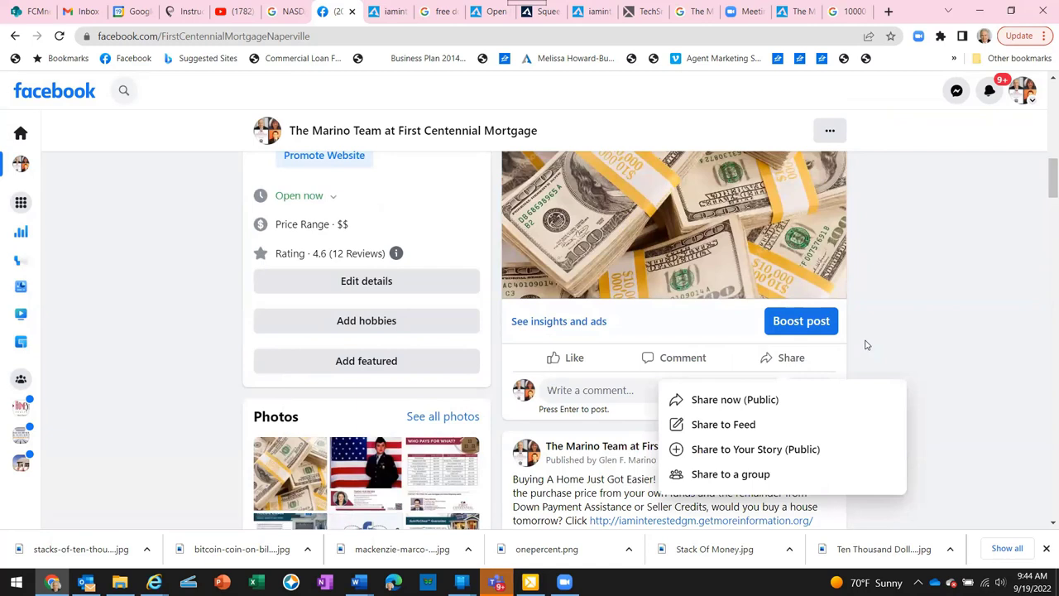
{"action": "left_click", "coordinate": [709, 427]}
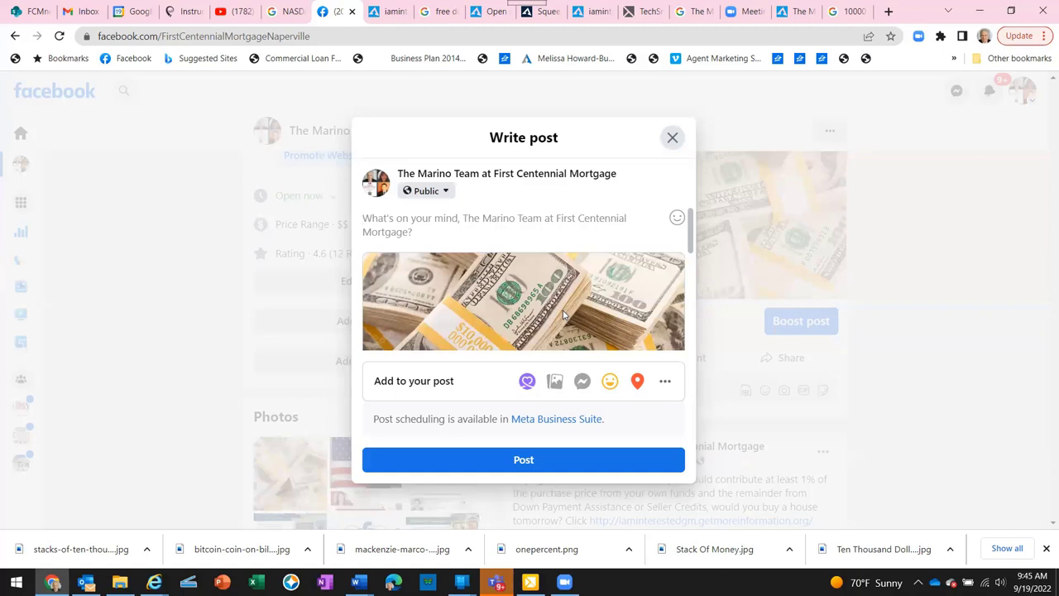
{"action": "left_click", "coordinate": [524, 461]}
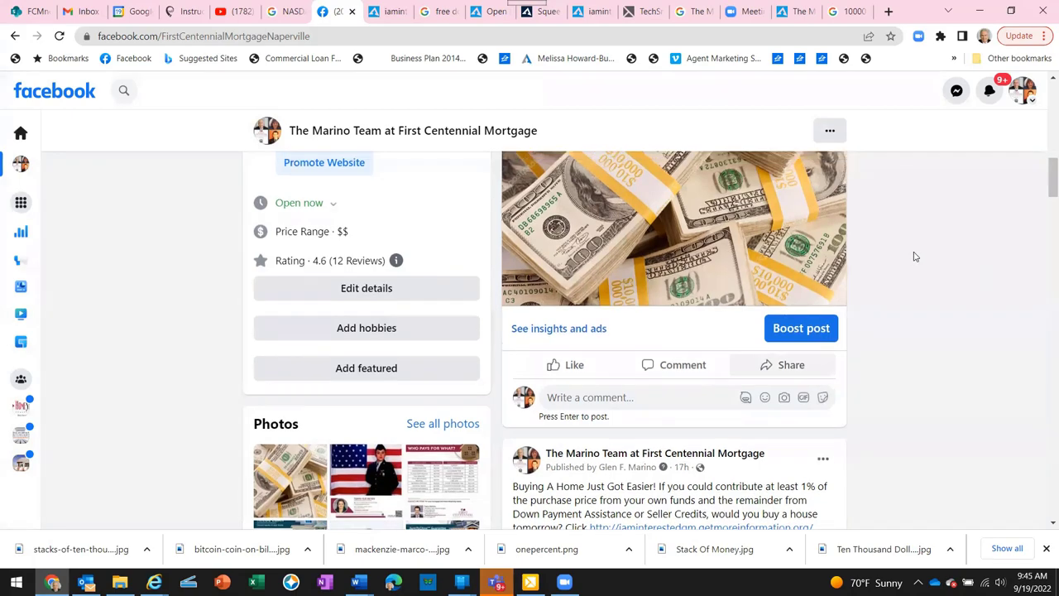
Check the business page's post list for the shared $10,000 post and return to the start of the page
{"action": "scroll", "coordinate": [915, 257], "scroll_direction": "up", "scroll_amount": 5}
{"action": "scroll", "coordinate": [915, 257], "scroll_direction": "up", "scroll_amount": 2}
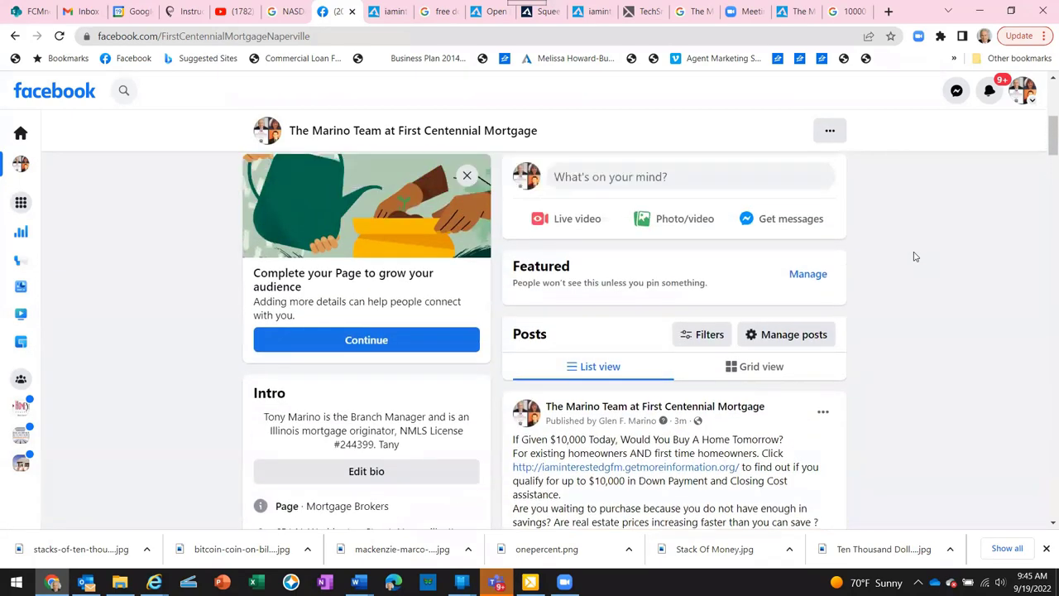
{"action": "scroll", "coordinate": [915, 257], "scroll_direction": "down", "scroll_amount": 5}
{"action": "scroll", "coordinate": [914, 257], "scroll_direction": "down", "scroll_amount": 3}
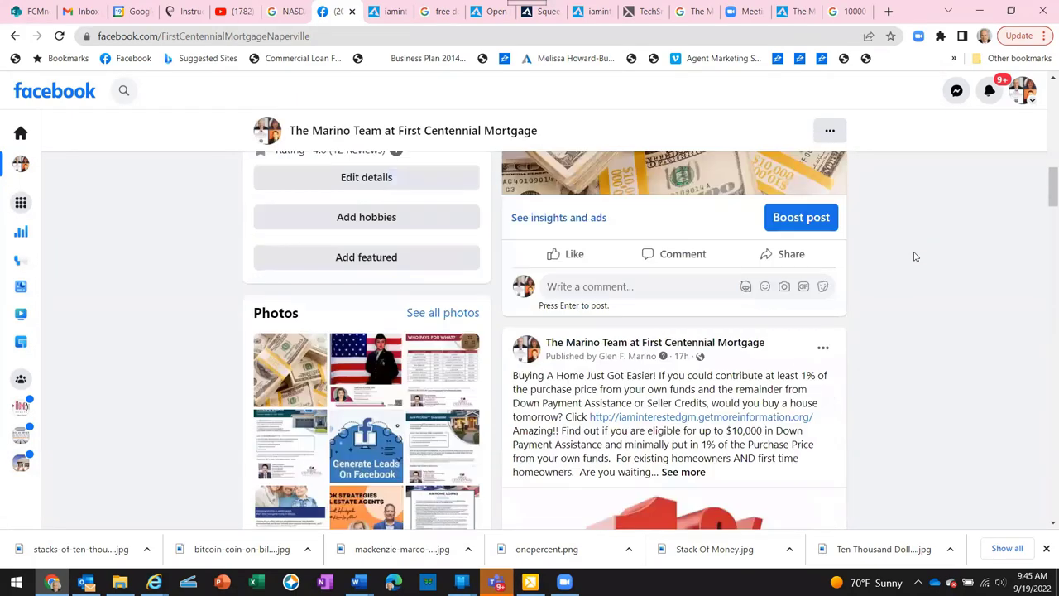
{"action": "scroll", "coordinate": [914, 257], "scroll_direction": "up", "scroll_amount": 4}
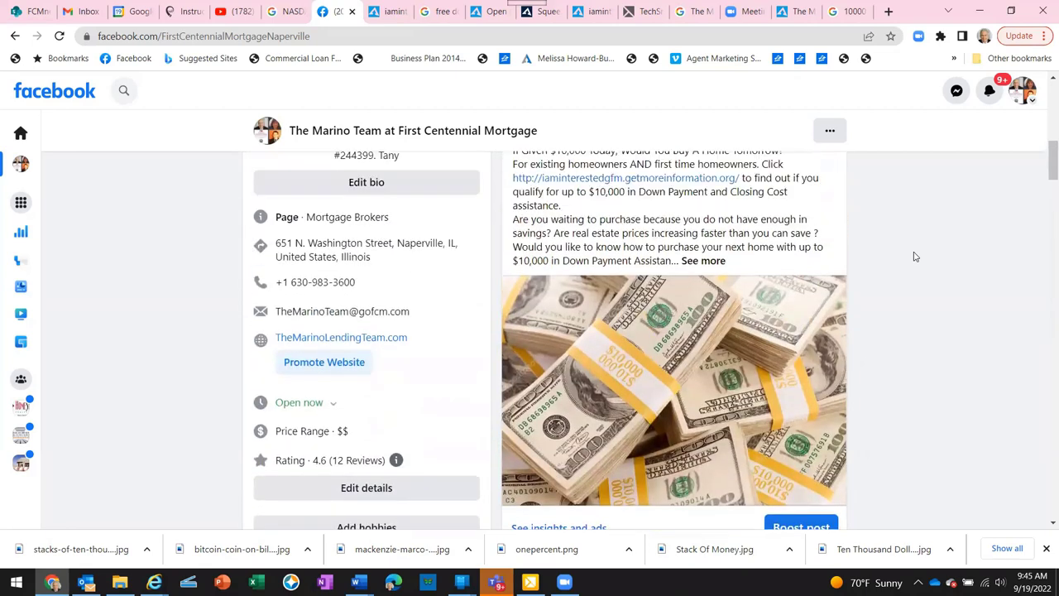
{"action": "scroll", "coordinate": [914, 257], "scroll_direction": "up", "scroll_amount": 1}
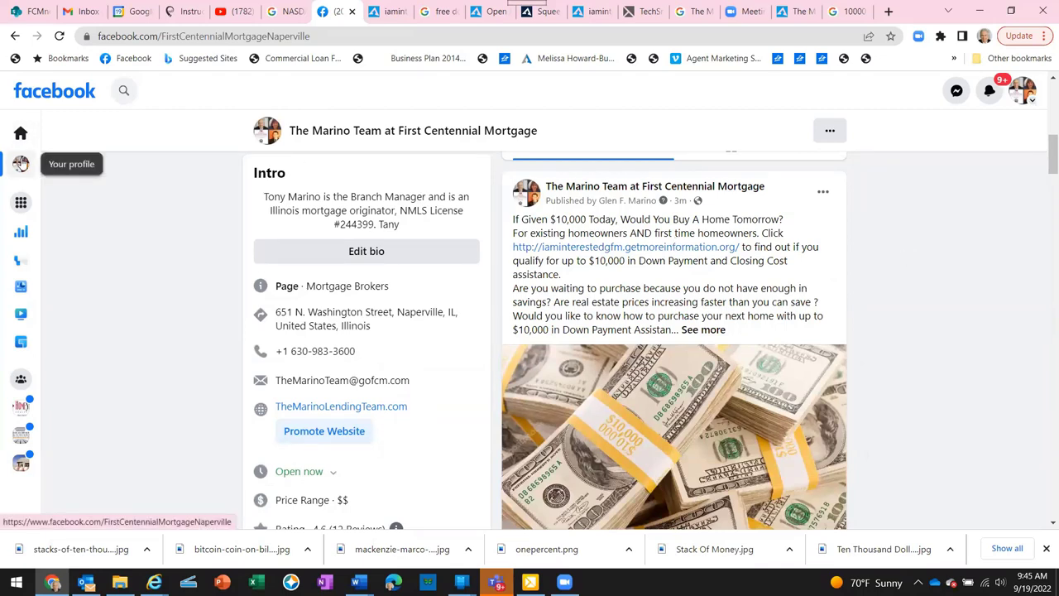
{"action": "left_click", "coordinate": [20, 163]}
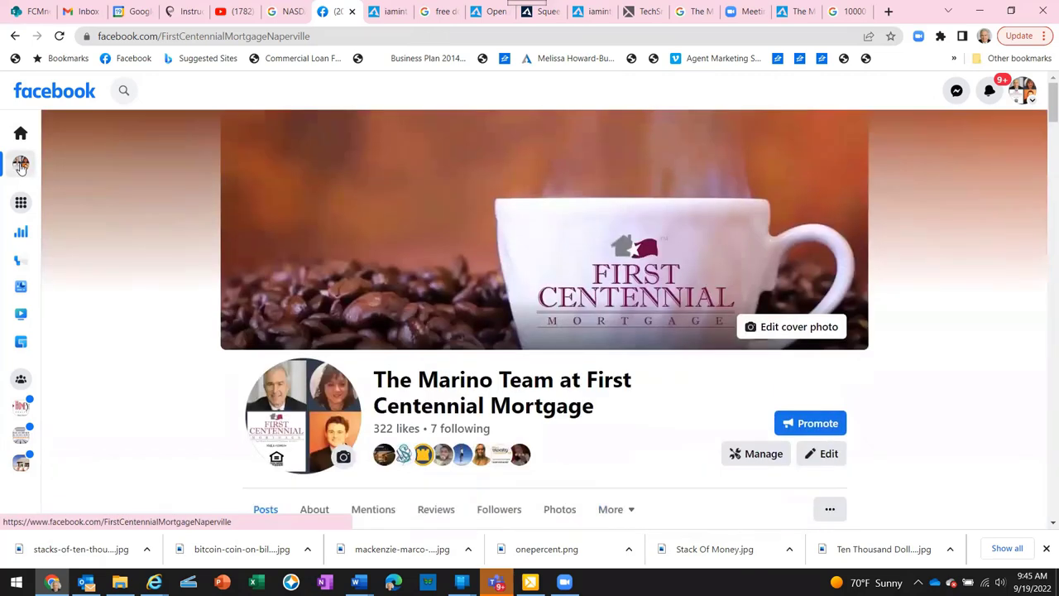
Try to switch from the business page to the personal profile, and start the requested review of the Page changes
{"action": "left_click", "coordinate": [1026, 95]}
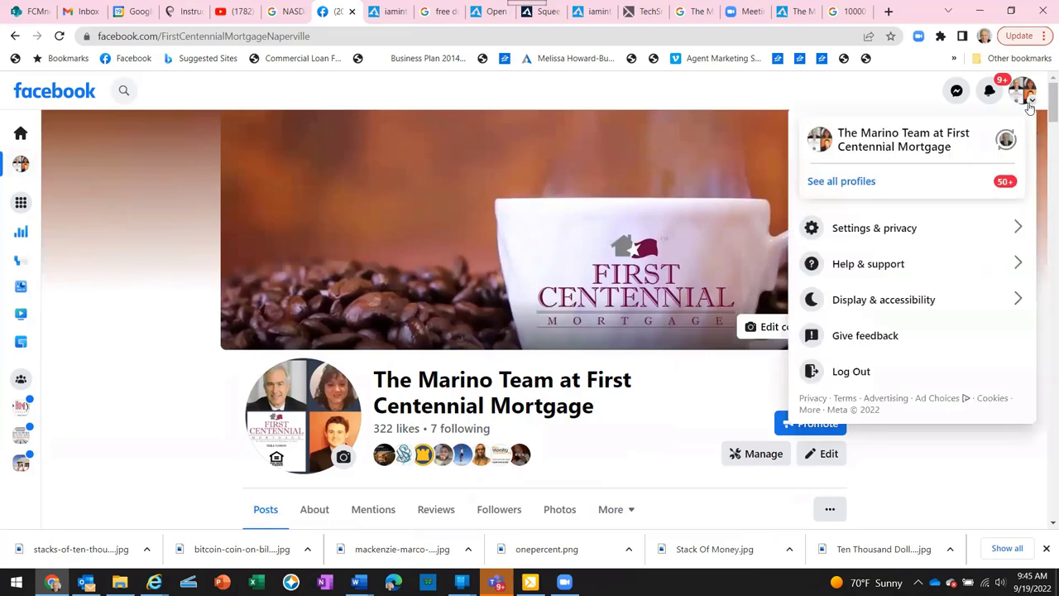
{"action": "left_click", "coordinate": [855, 182]}
{"action": "left_click", "coordinate": [865, 212]}
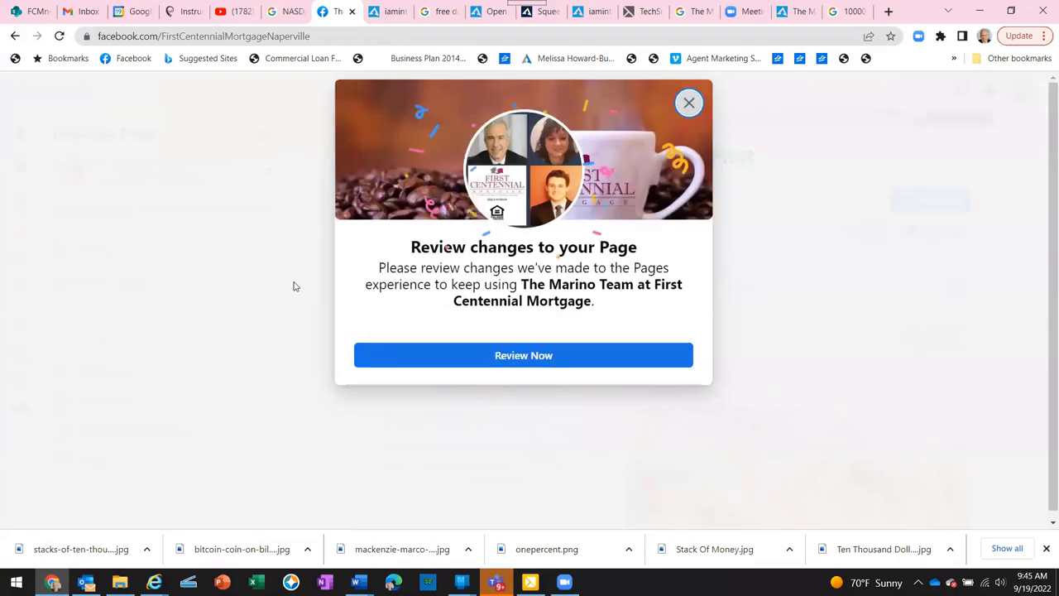
{"action": "left_click", "coordinate": [476, 356]}
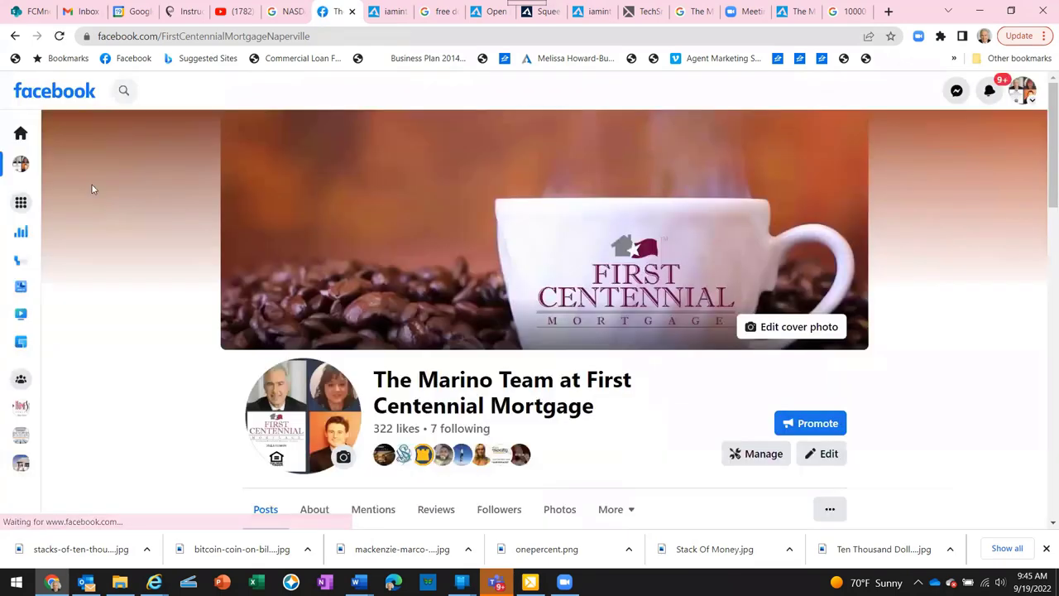
{"action": "scroll", "coordinate": [23, 167], "scroll_direction": "down", "scroll_amount": 3}
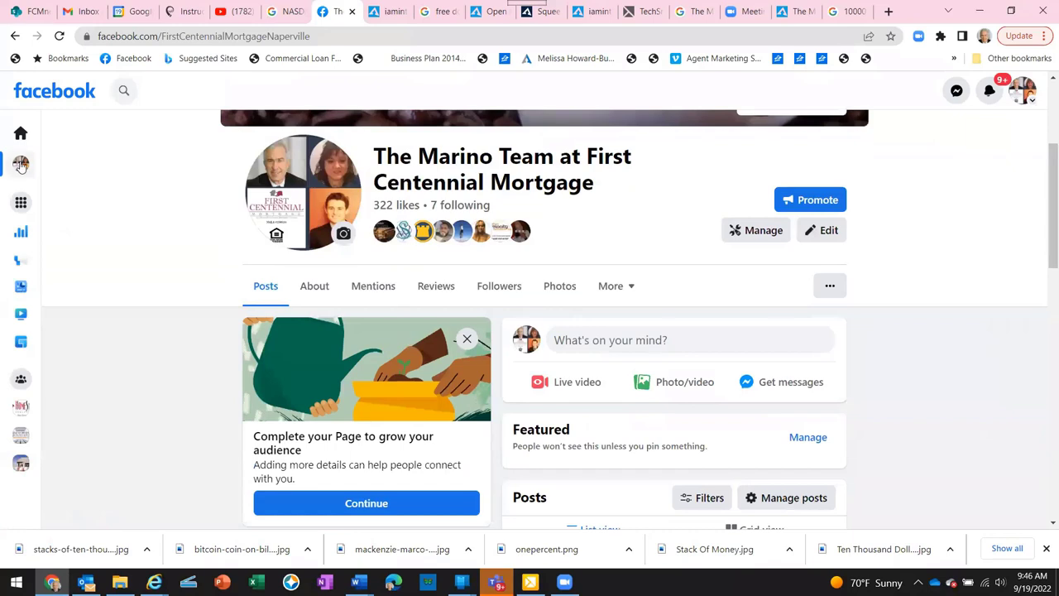
{"action": "left_click", "coordinate": [20, 164]}
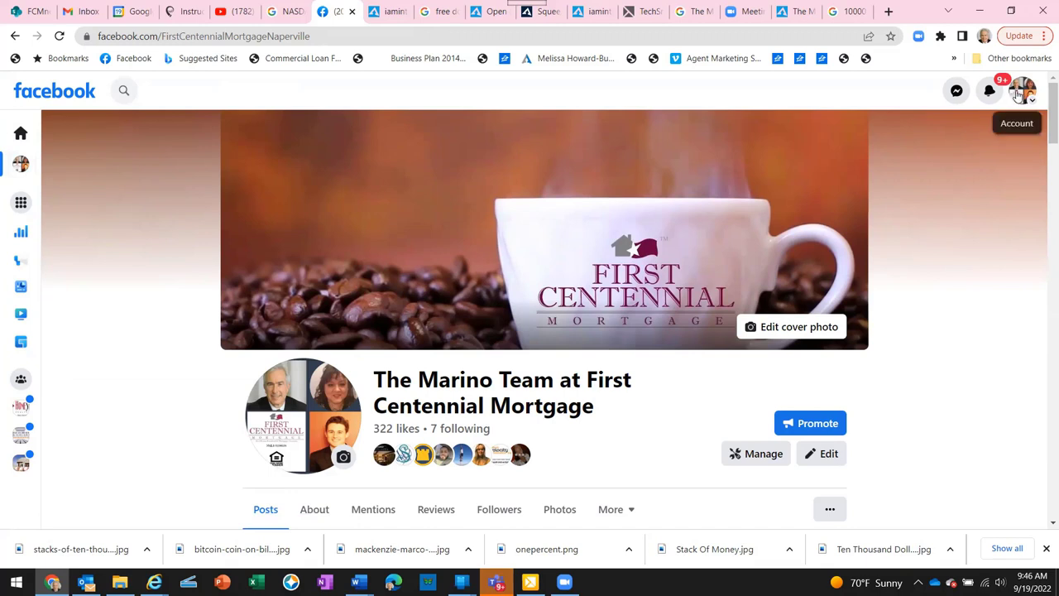
{"action": "left_click", "coordinate": [21, 201]}
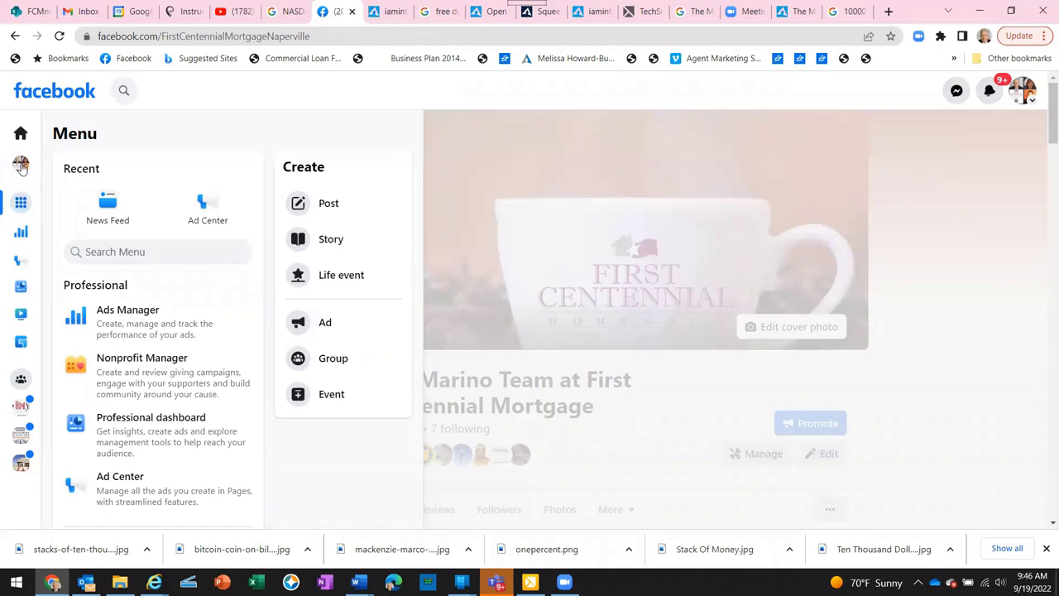
{"action": "left_click", "coordinate": [22, 167]}
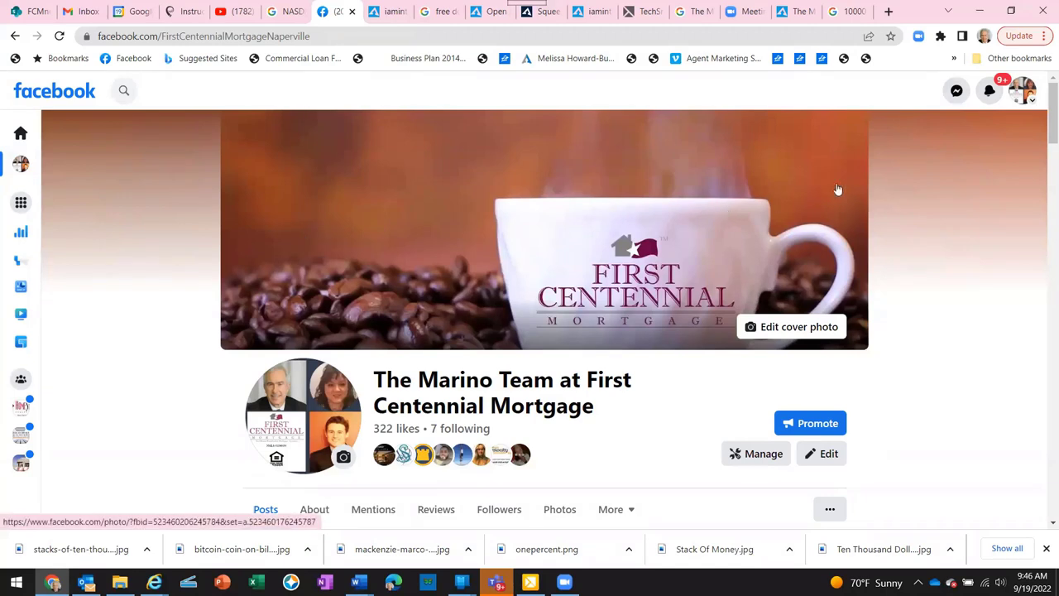
Open Facebook in a new browser tab and switch the active profile from the business page to the personal profile
{"action": "left_click", "coordinate": [888, 11]}
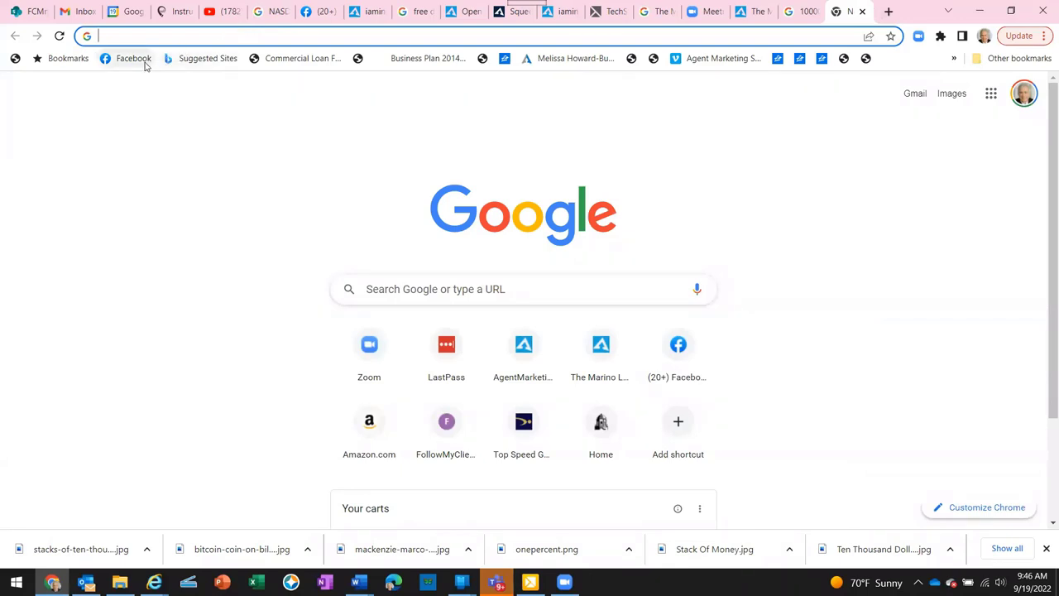
{"action": "left_click", "coordinate": [143, 63]}
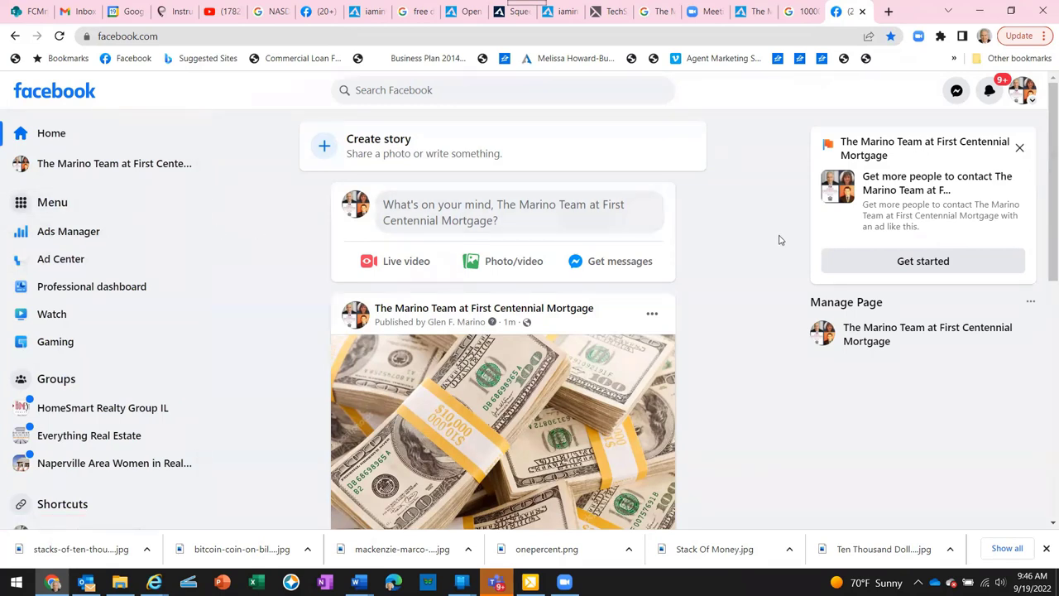
{"action": "left_click", "coordinate": [1033, 101]}
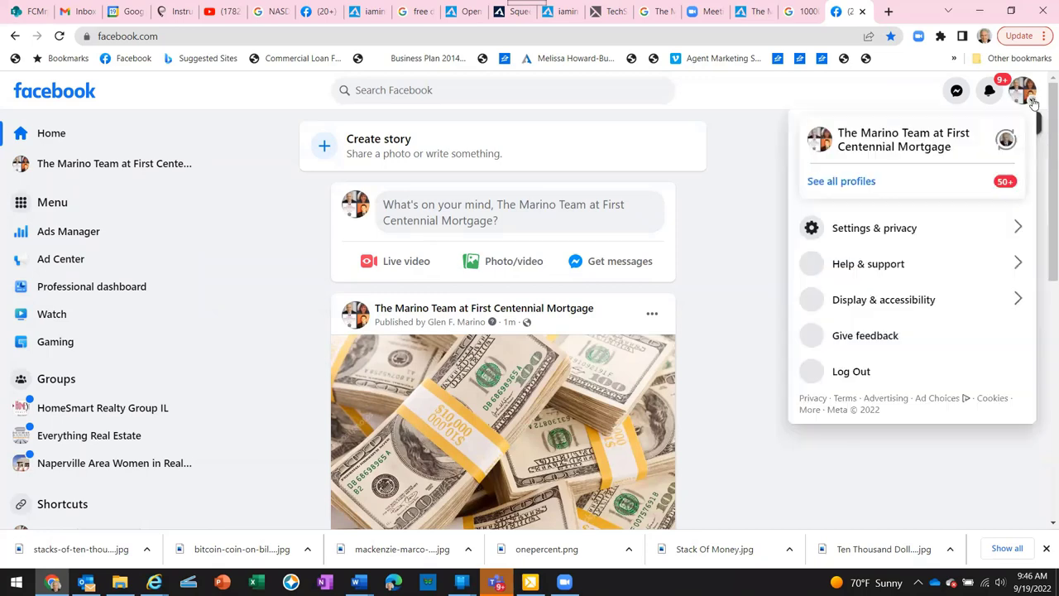
{"action": "left_click", "coordinate": [861, 189]}
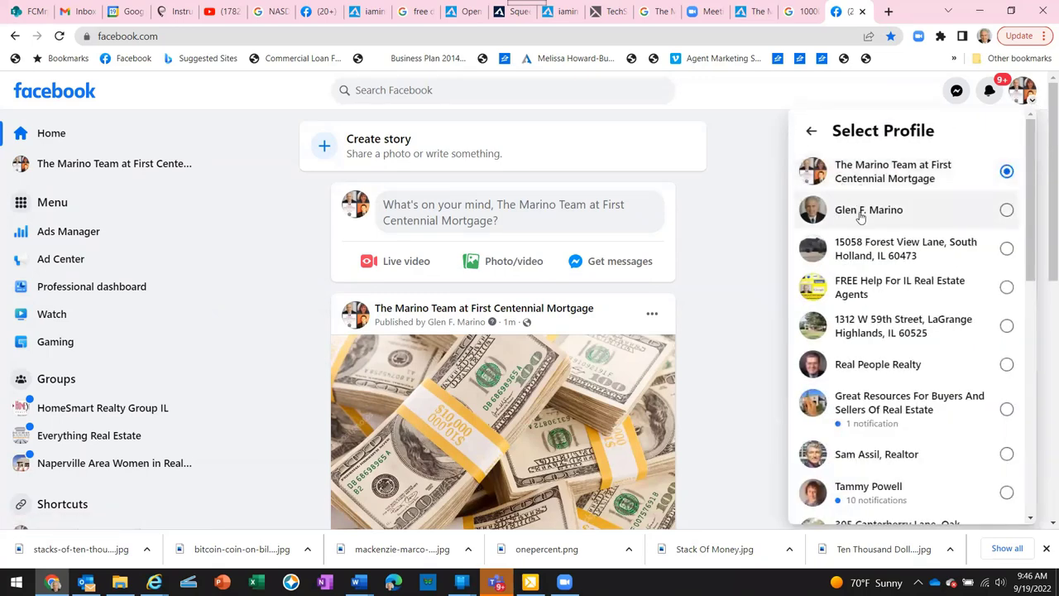
{"action": "left_click", "coordinate": [862, 211]}
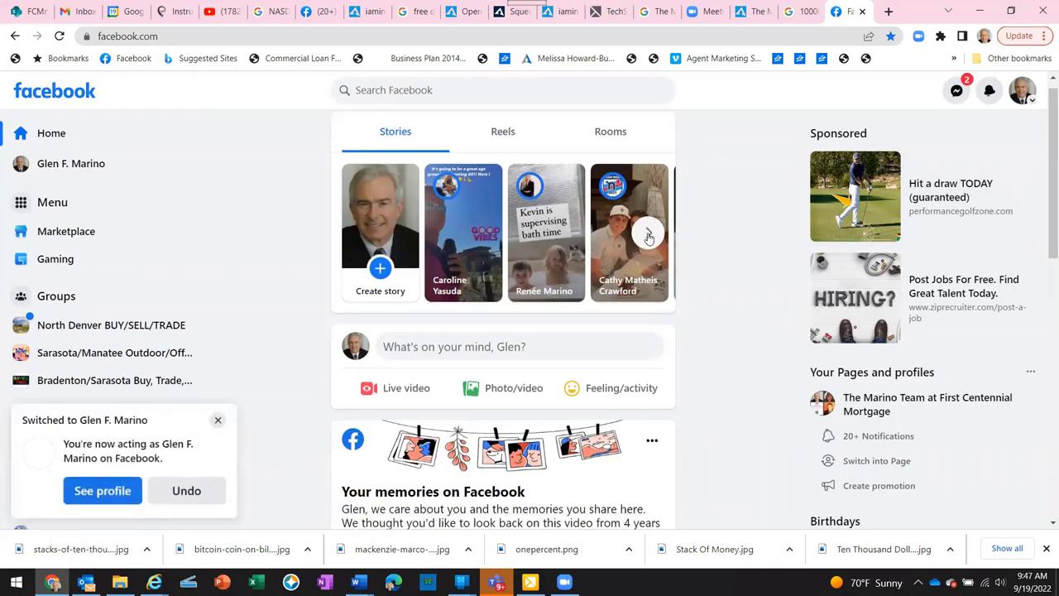
Go from the Facebook home feed to the personal profile's own page
{"action": "scroll", "coordinate": [648, 240], "scroll_direction": "down", "scroll_amount": 2}
{"action": "scroll", "coordinate": [648, 238], "scroll_direction": "down", "scroll_amount": 2}
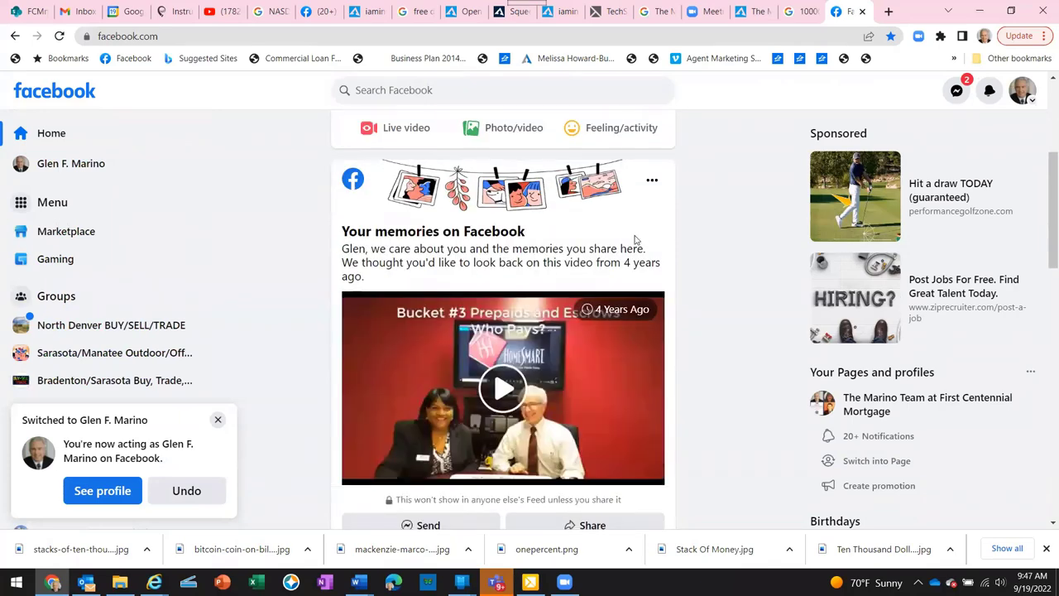
{"action": "left_click", "coordinate": [92, 488]}
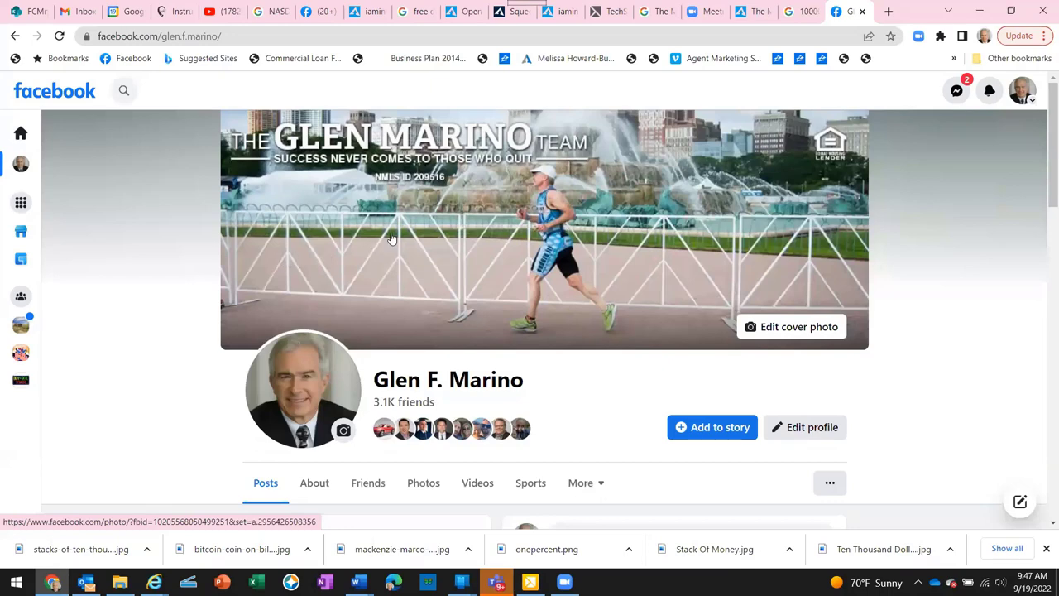
Look through the personal profile's posts and examine the shared 1% down payment post from the business page
{"action": "scroll", "coordinate": [469, 238], "scroll_direction": "down", "scroll_amount": 5}
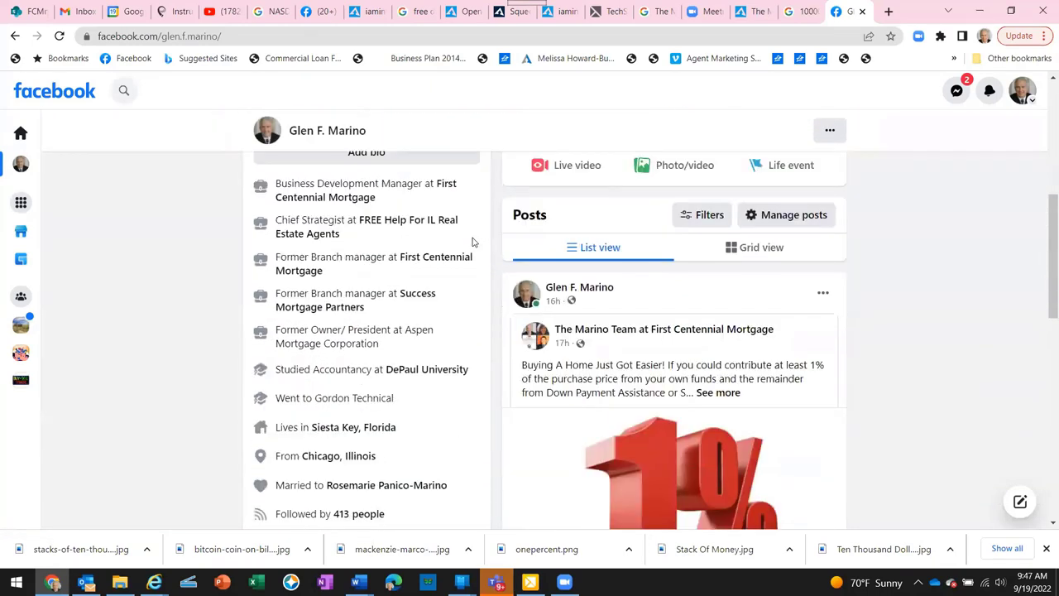
{"action": "scroll", "coordinate": [472, 242], "scroll_direction": "down", "scroll_amount": 2}
{"action": "scroll", "coordinate": [474, 243], "scroll_direction": "down", "scroll_amount": 3}
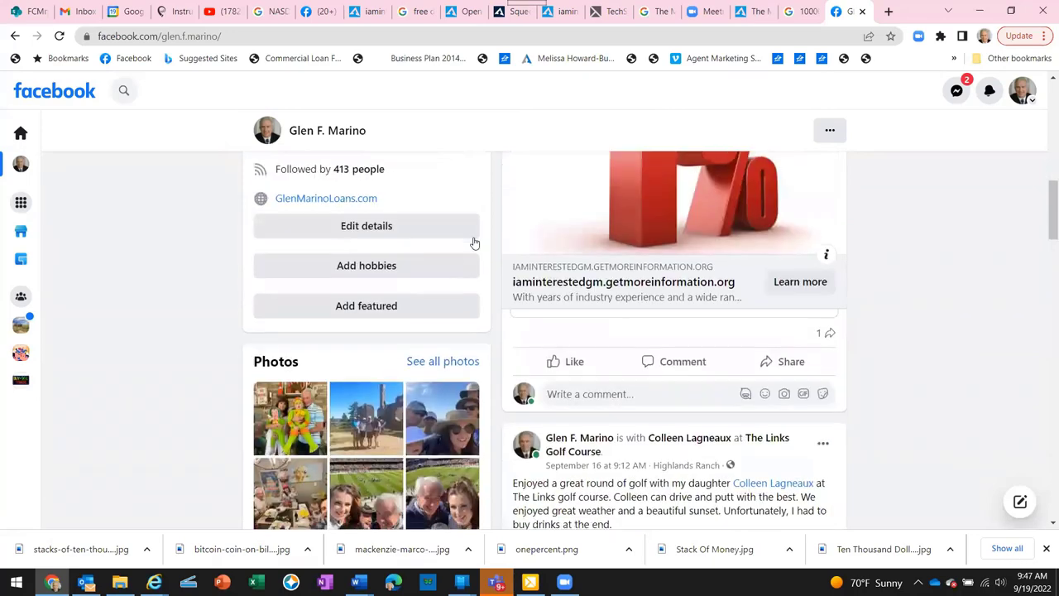
{"action": "scroll", "coordinate": [474, 243], "scroll_direction": "down", "scroll_amount": 2}
{"action": "scroll", "coordinate": [474, 243], "scroll_direction": "up", "scroll_amount": 4}
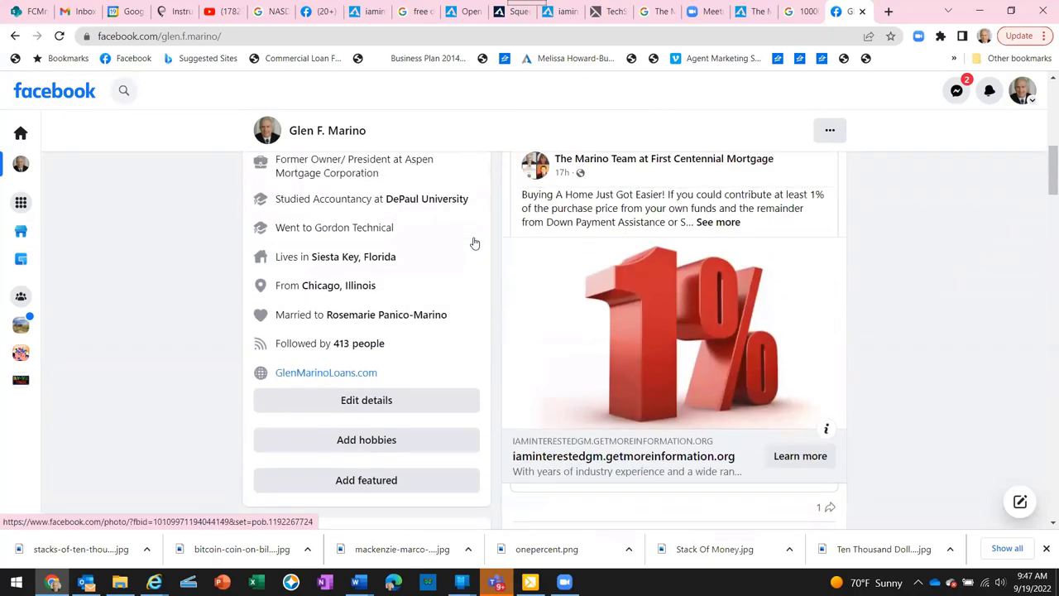
{"action": "scroll", "coordinate": [475, 243], "scroll_direction": "up", "scroll_amount": 4}
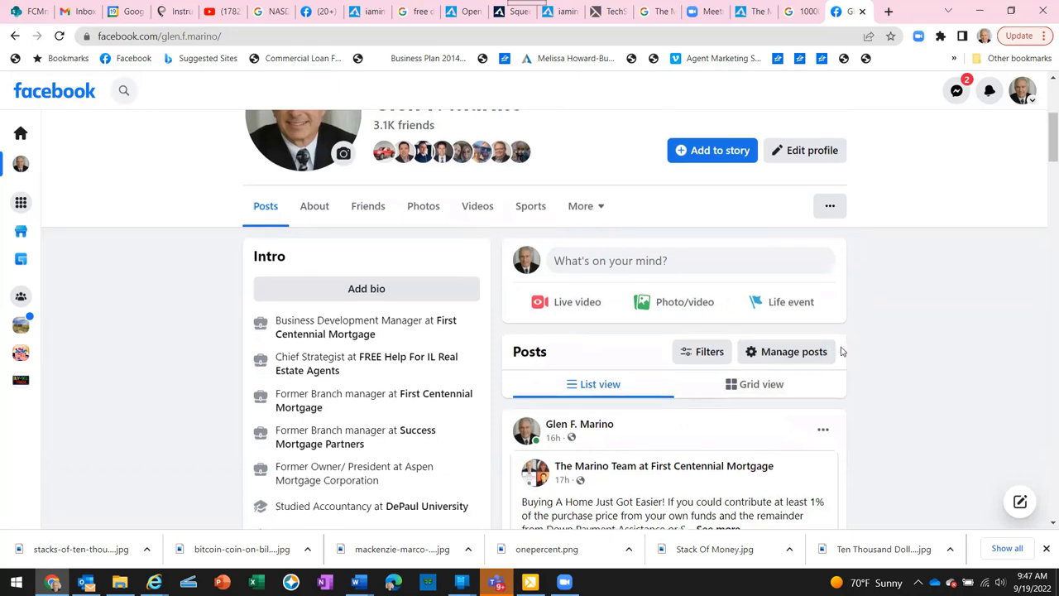
{"action": "scroll", "coordinate": [840, 352], "scroll_direction": "down", "scroll_amount": 2}
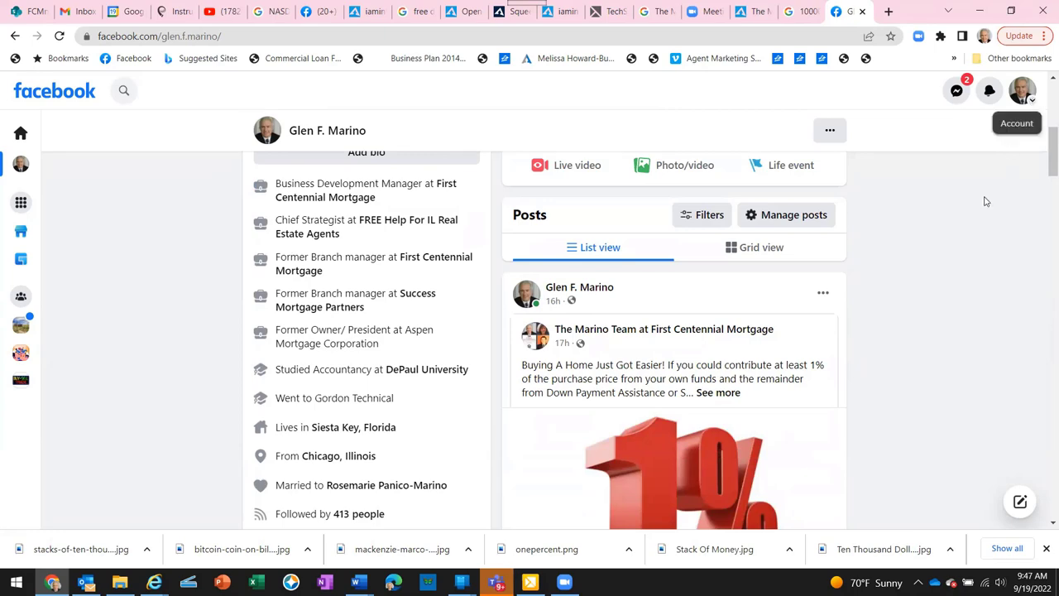
{"action": "scroll", "coordinate": [948, 231], "scroll_direction": "down", "scroll_amount": 3}
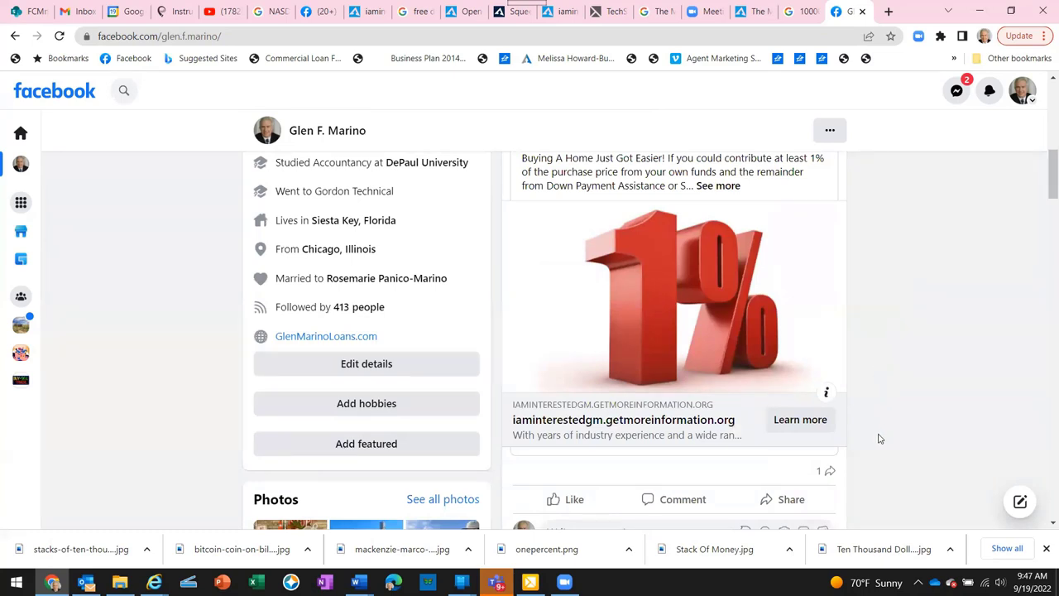
{"action": "scroll", "coordinate": [880, 345], "scroll_direction": "up", "scroll_amount": 2}
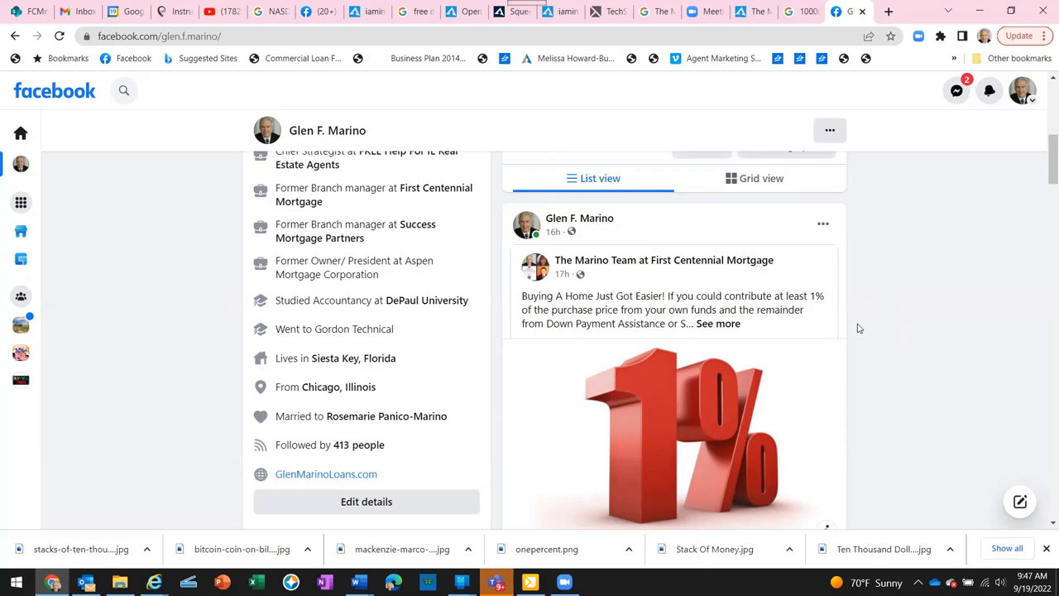
{"action": "scroll", "coordinate": [858, 328], "scroll_direction": "up", "scroll_amount": 1}
{"action": "scroll", "coordinate": [858, 328], "scroll_direction": "down", "scroll_amount": 2}
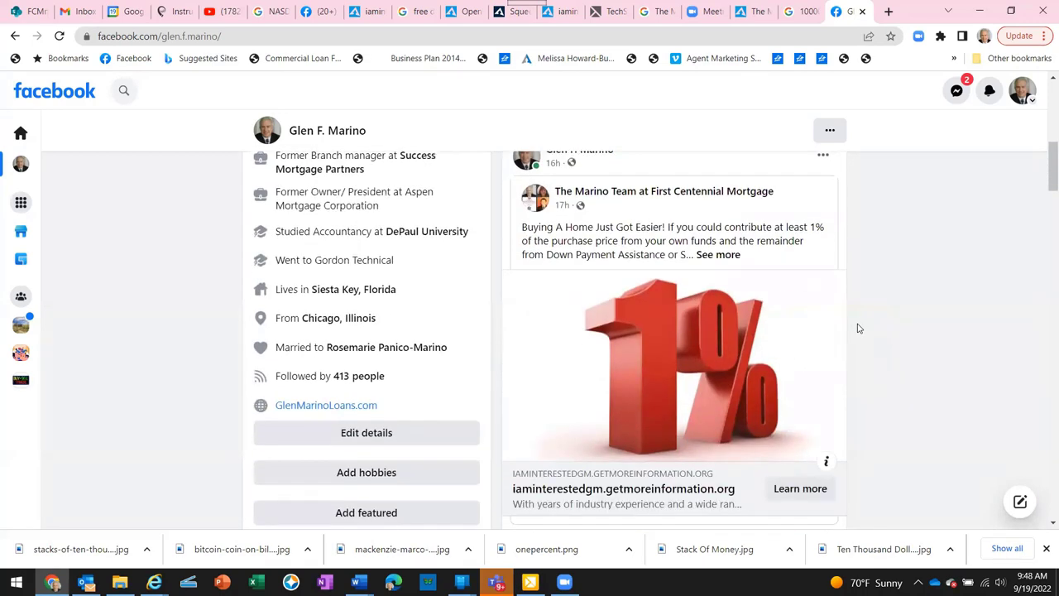
{"action": "scroll", "coordinate": [858, 328], "scroll_direction": "up", "scroll_amount": 2}
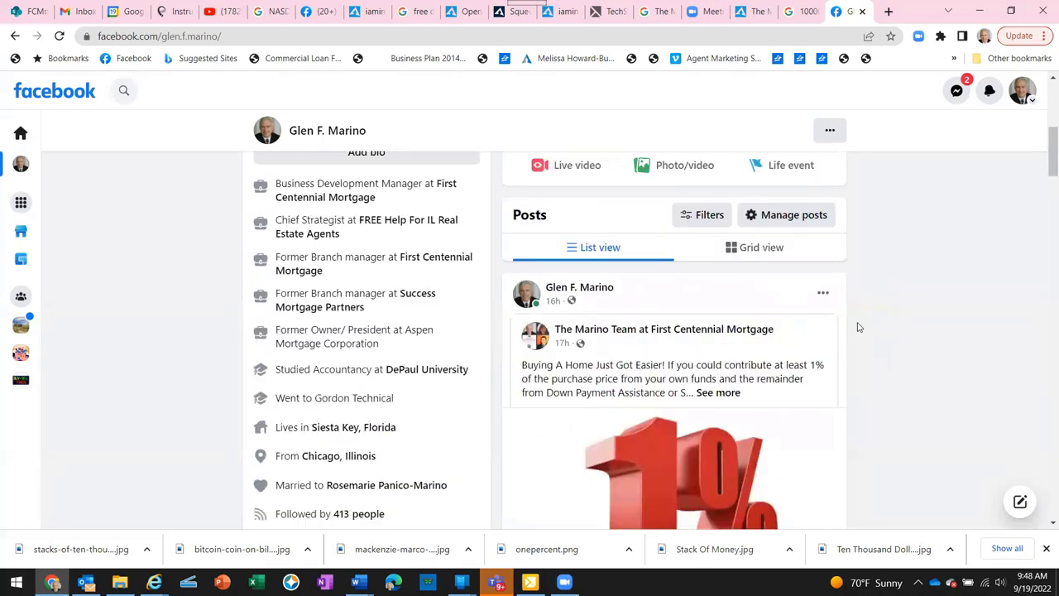
Start a new photo post on the personal profile and add the stacks-of-ten-thousand-dollars image from the Desktop
{"action": "scroll", "coordinate": [858, 328], "scroll_direction": "up", "scroll_amount": 4}
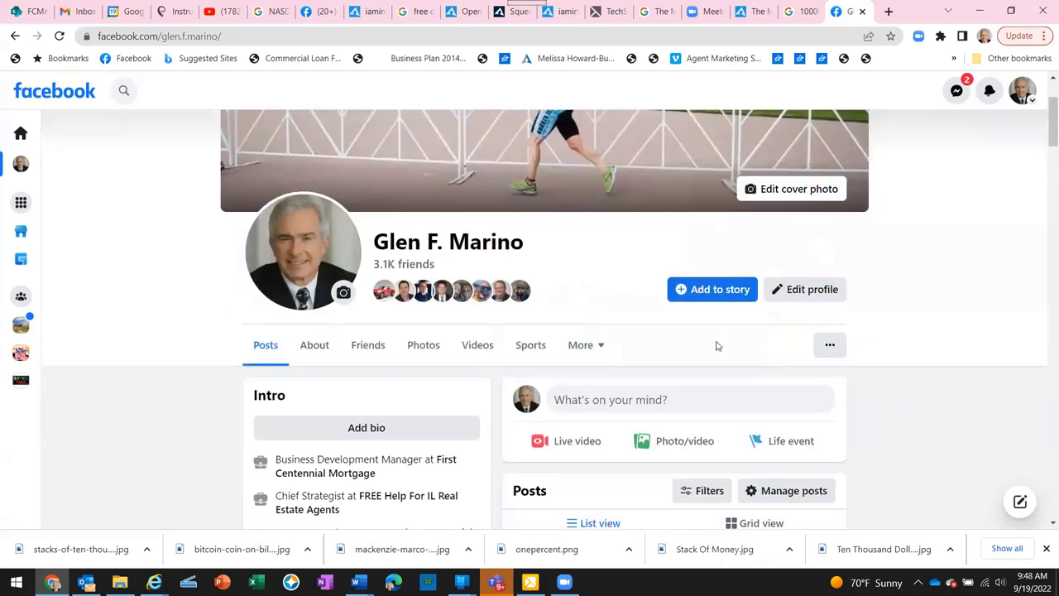
{"action": "left_click", "coordinate": [673, 441]}
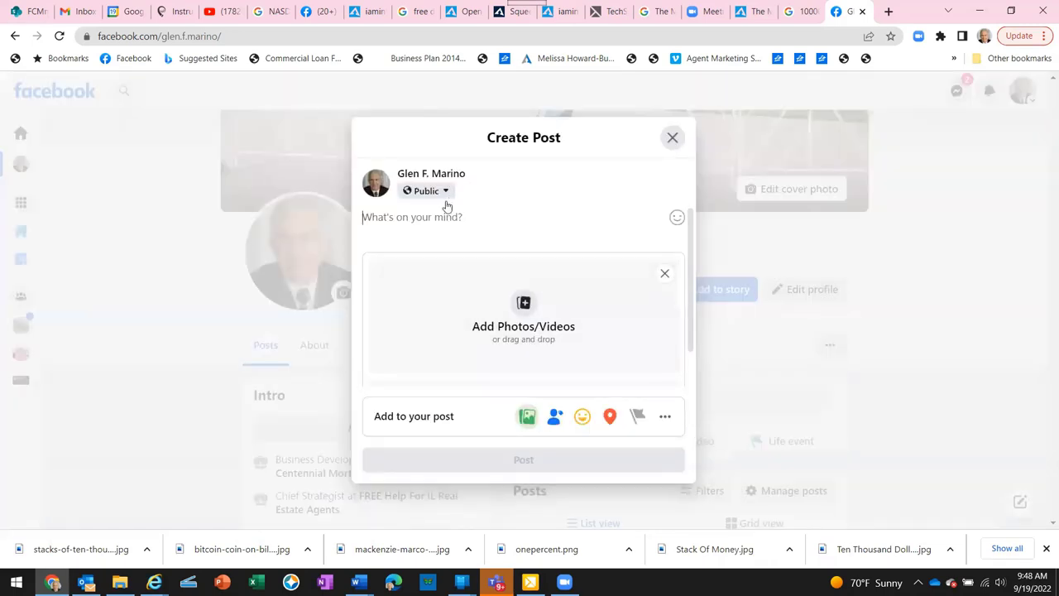
{"action": "left_click", "coordinate": [524, 311]}
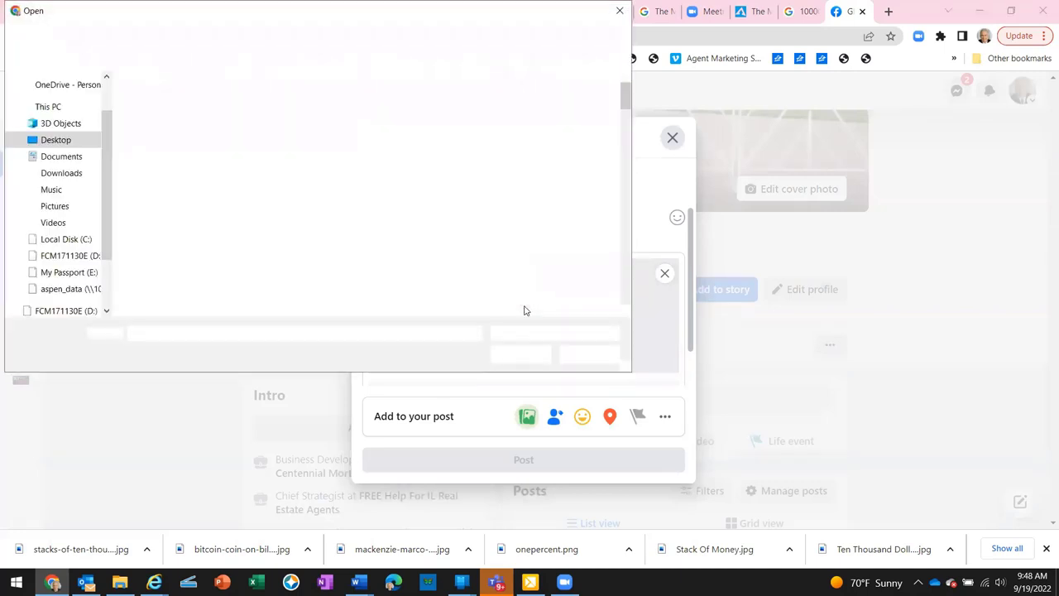
{"action": "left_click", "coordinate": [233, 103]}
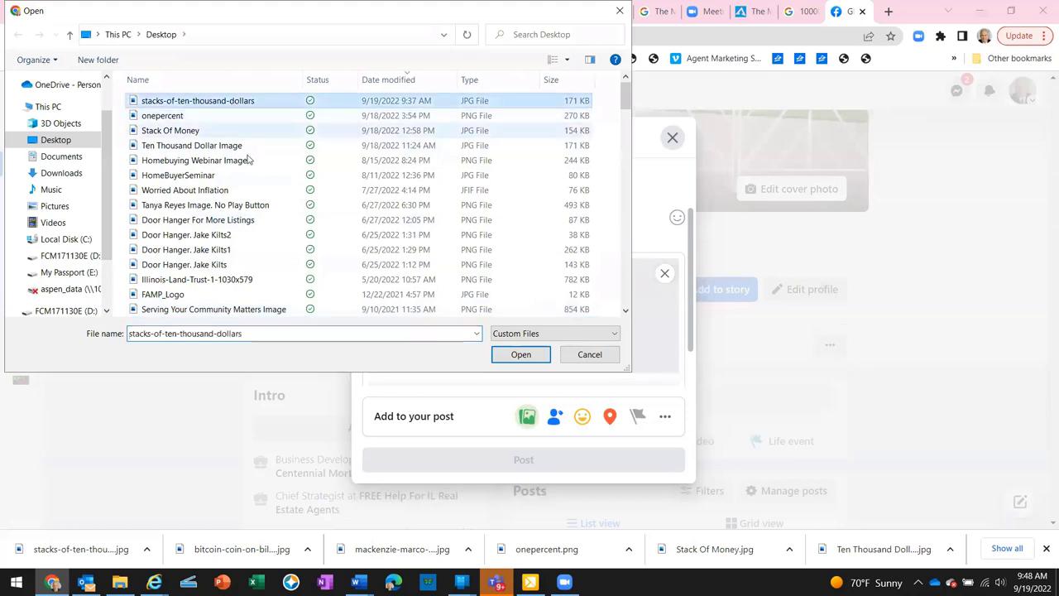
{"action": "left_click", "coordinate": [522, 356]}
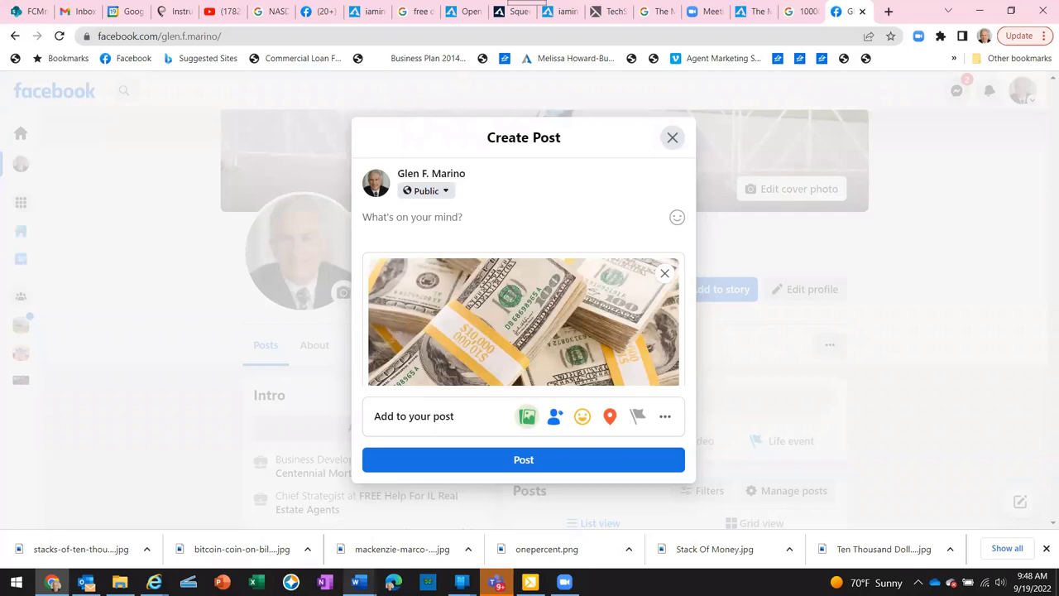
Copy the "1.0 Post Monday" text from the Word document of Facebook posts and paste it into the new Facebook post
{"action": "mouse_move", "coordinate": [356, 582]}
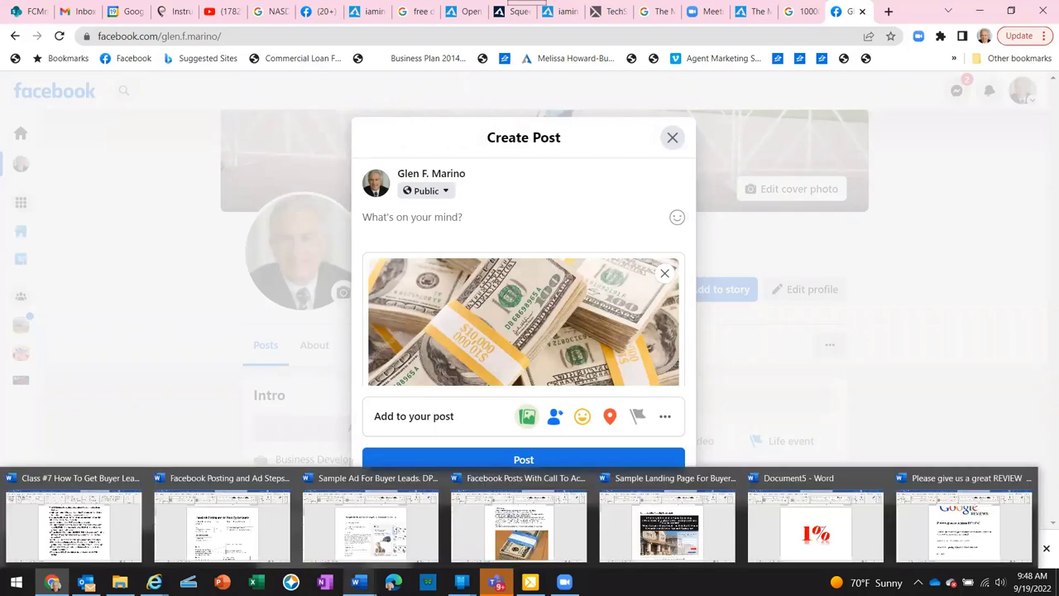
{"action": "left_click", "coordinate": [487, 542]}
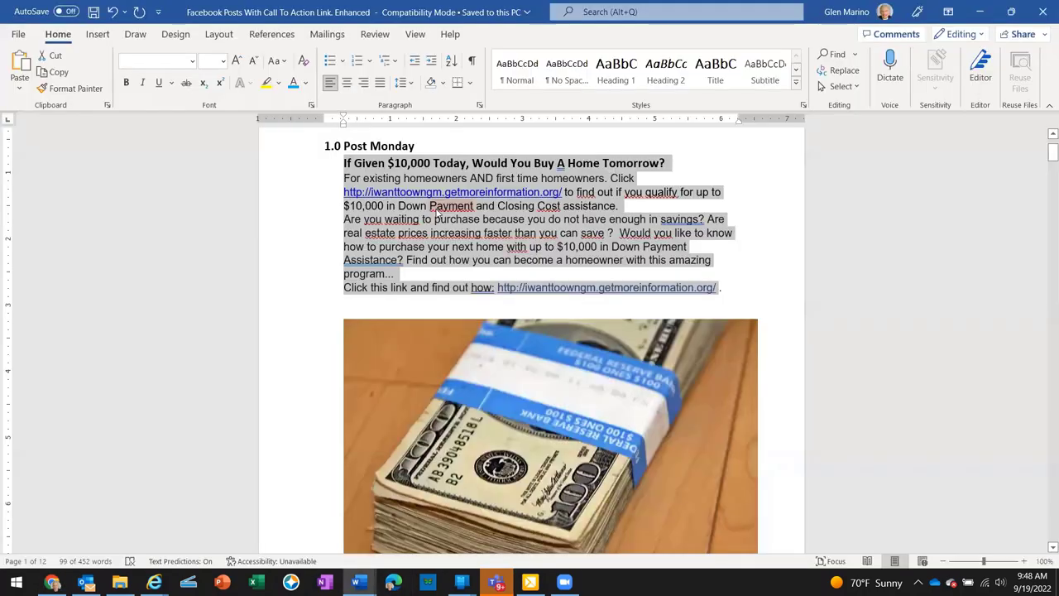
{"action": "right_click", "coordinate": [437, 213]}
{"action": "left_click", "coordinate": [470, 285]}
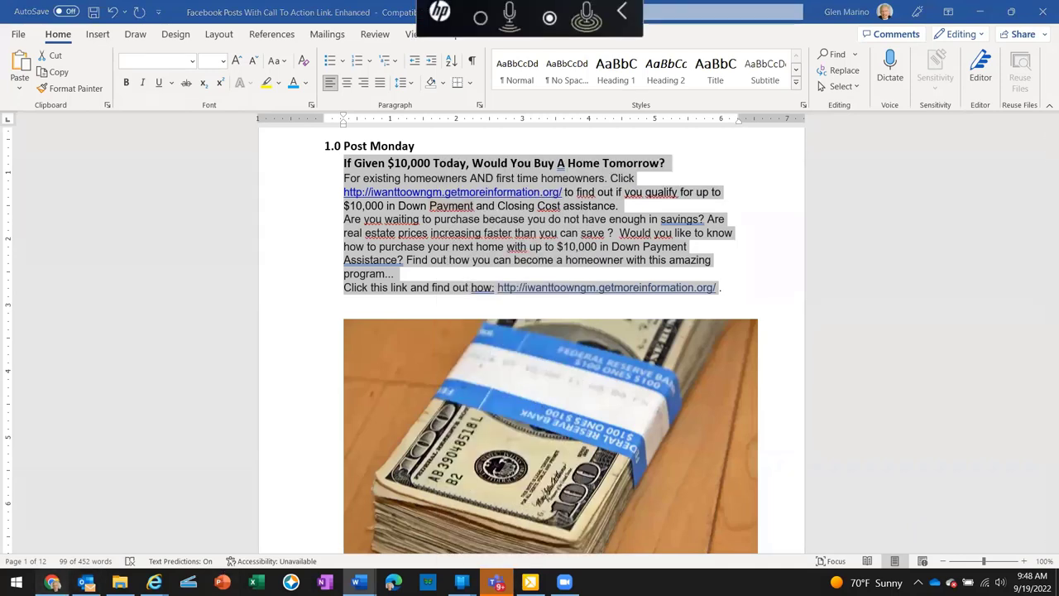
{"action": "key", "text": "alt+Tab"}
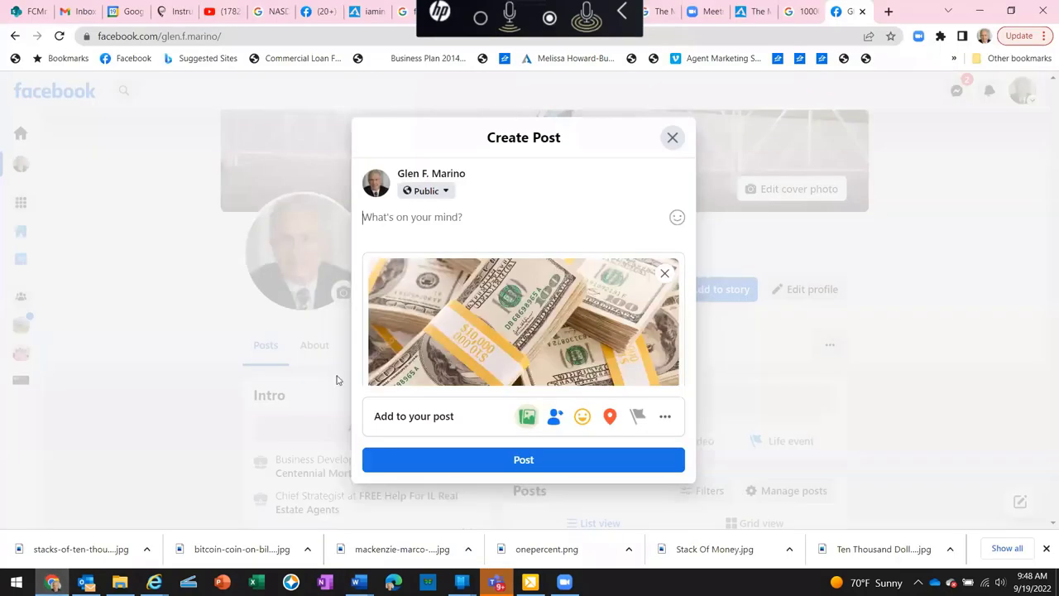
{"action": "right_click", "coordinate": [363, 216]}
{"action": "left_click", "coordinate": [407, 324]}
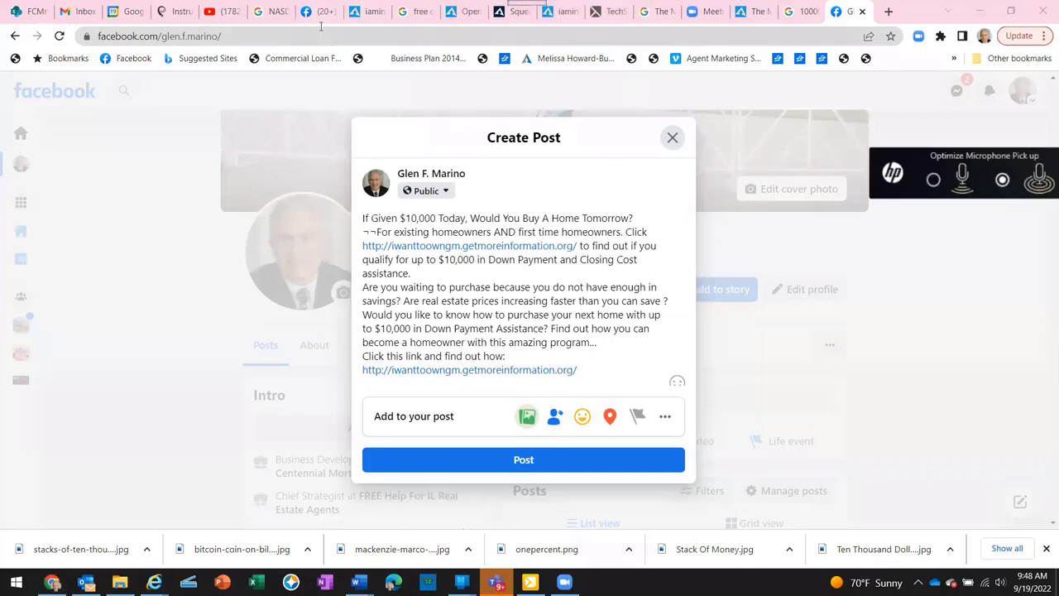
Copy the web address of the iaminterestedgfm.getmoreinformation.org landing page
{"action": "left_click", "coordinate": [513, 12]}
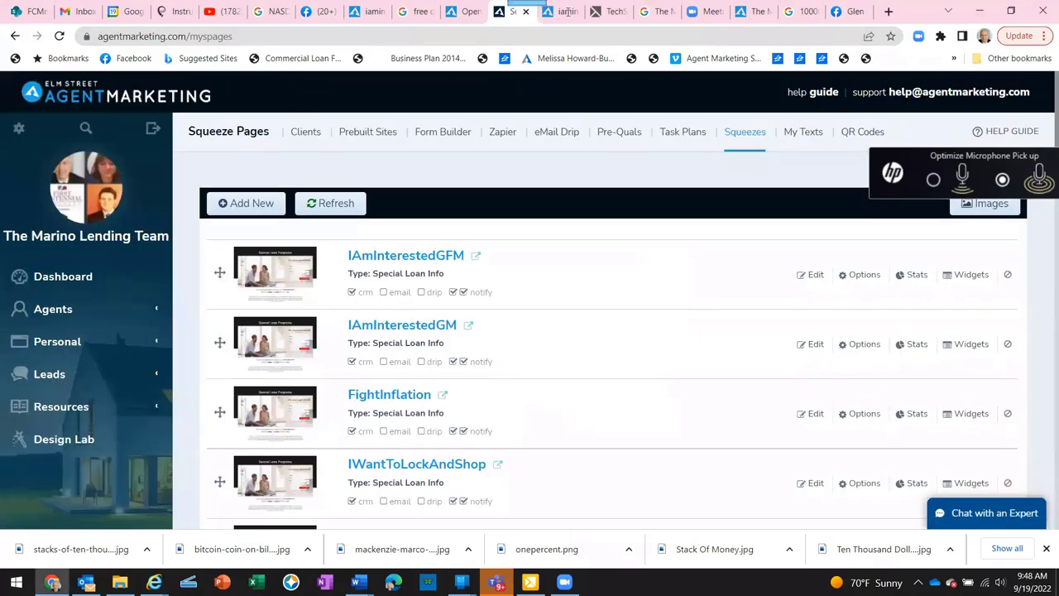
{"action": "left_click", "coordinate": [559, 12]}
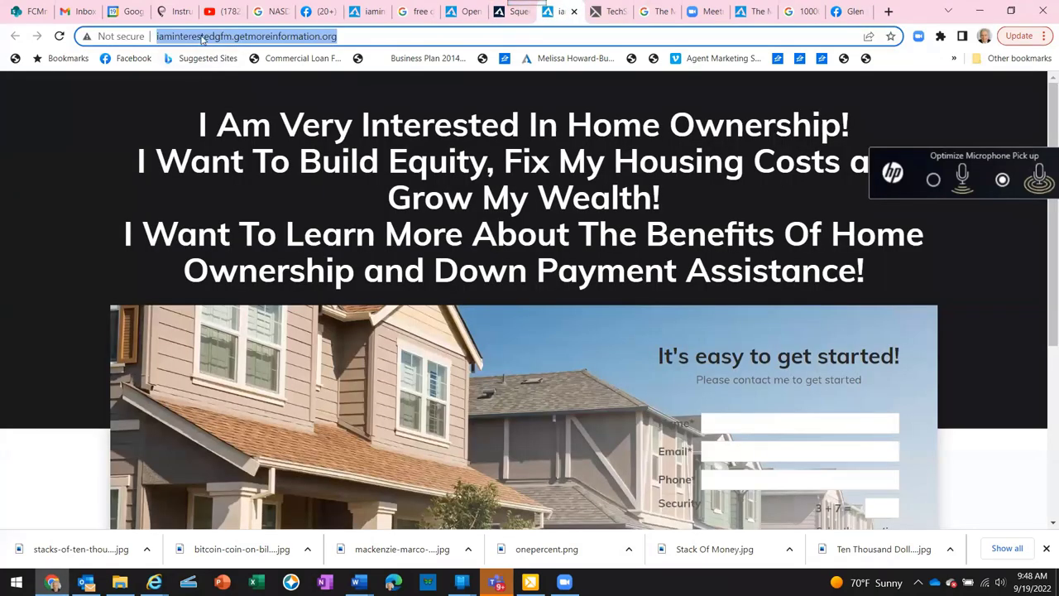
{"action": "right_click", "coordinate": [202, 38]}
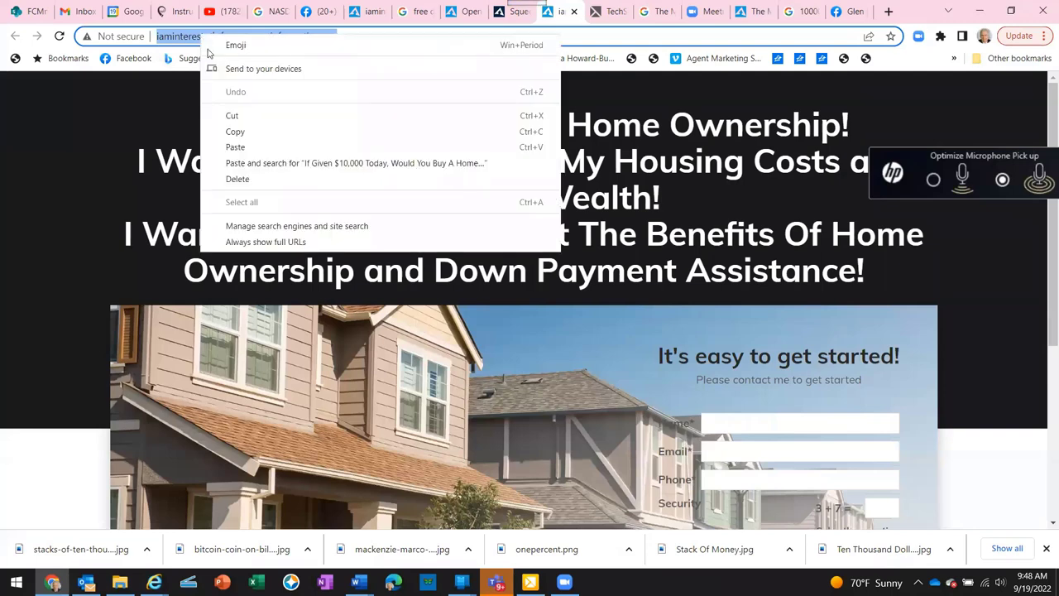
{"action": "left_click", "coordinate": [232, 132]}
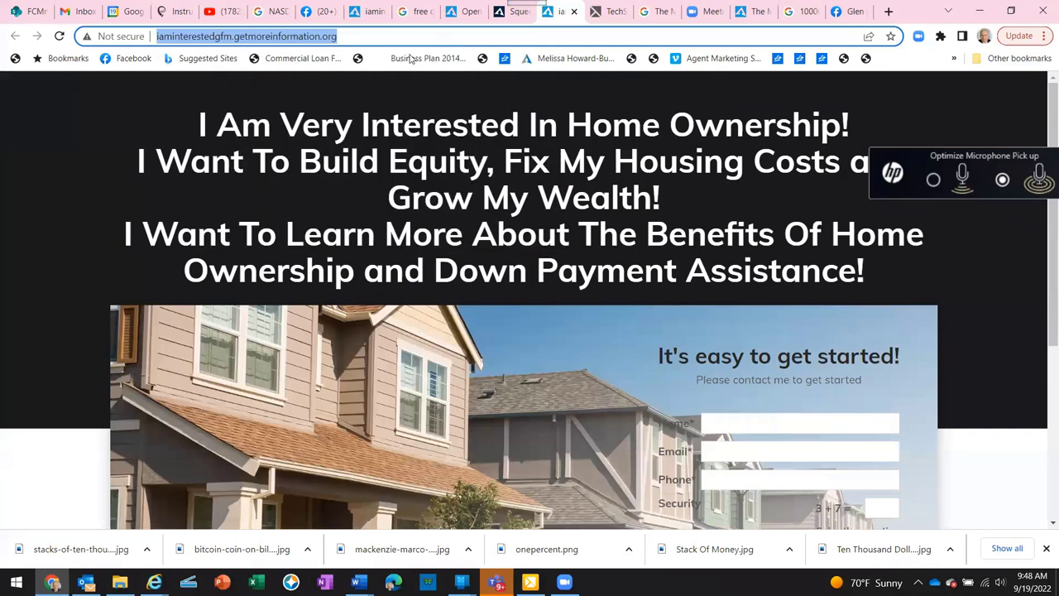
{"action": "left_click", "coordinate": [315, 14]}
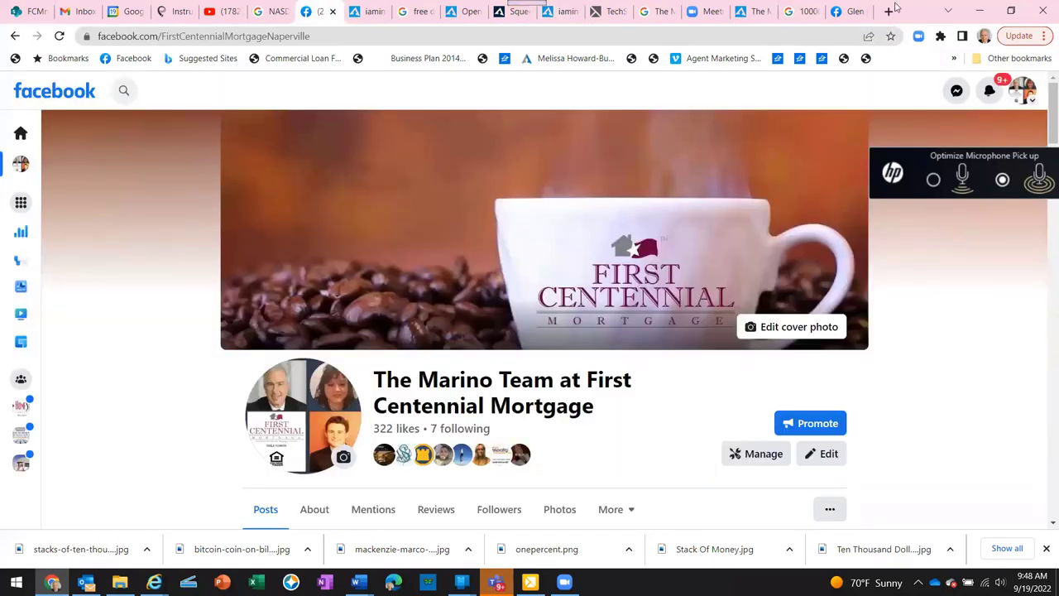
{"action": "left_click", "coordinate": [848, 11]}
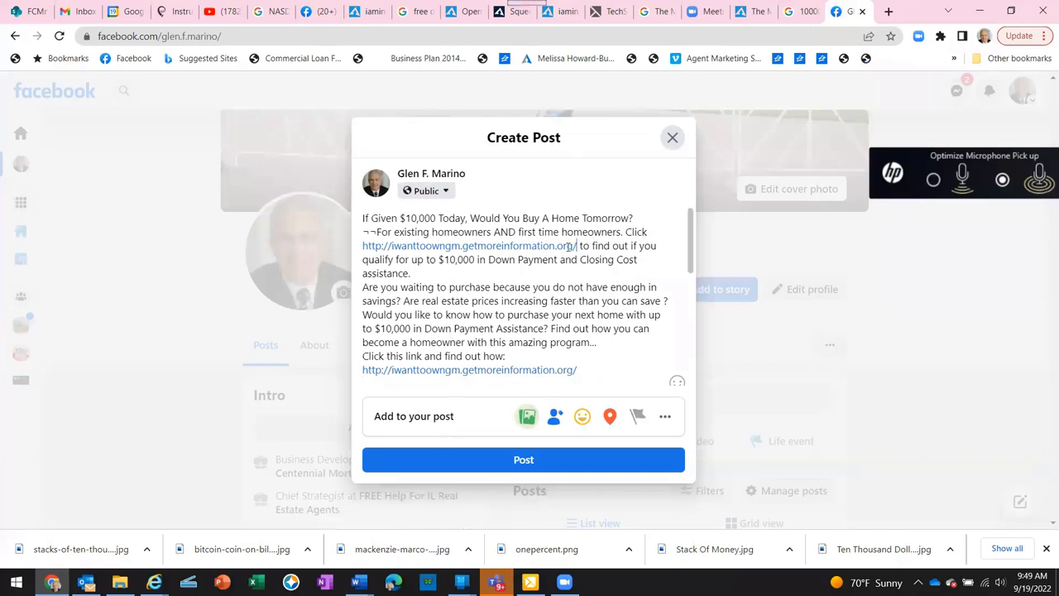
{"action": "left_click_drag", "start_coordinate": [576, 246], "coordinate": [363, 246]}
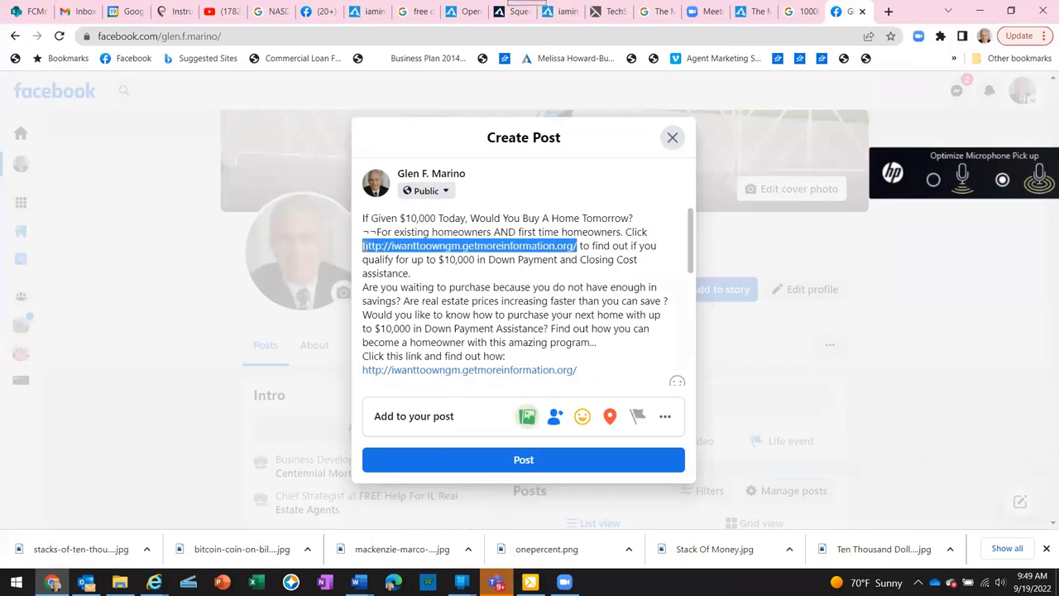
{"action": "right_click", "coordinate": [364, 246]}
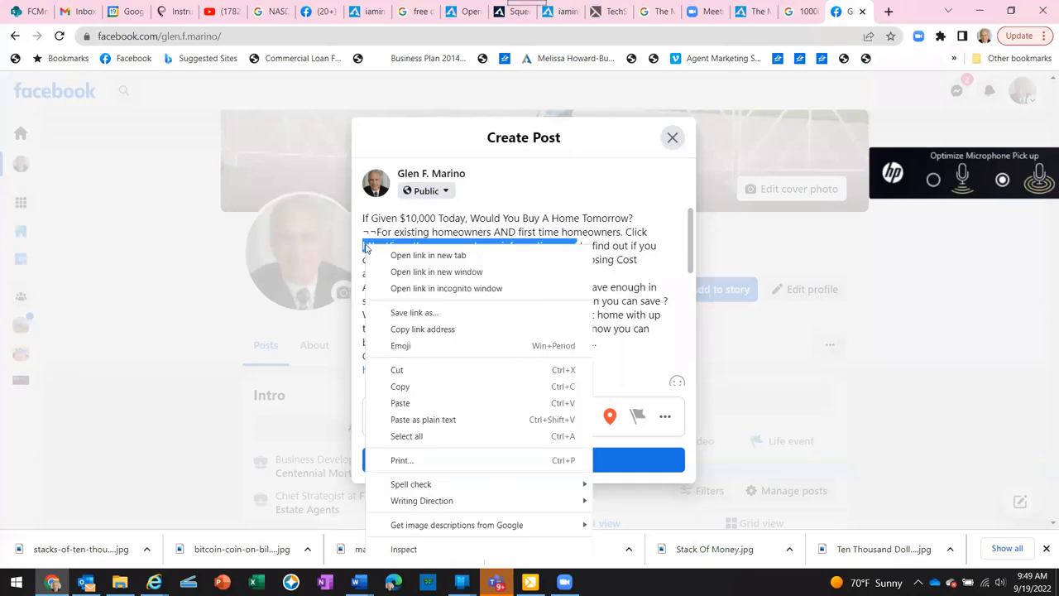
{"action": "left_click", "coordinate": [399, 403]}
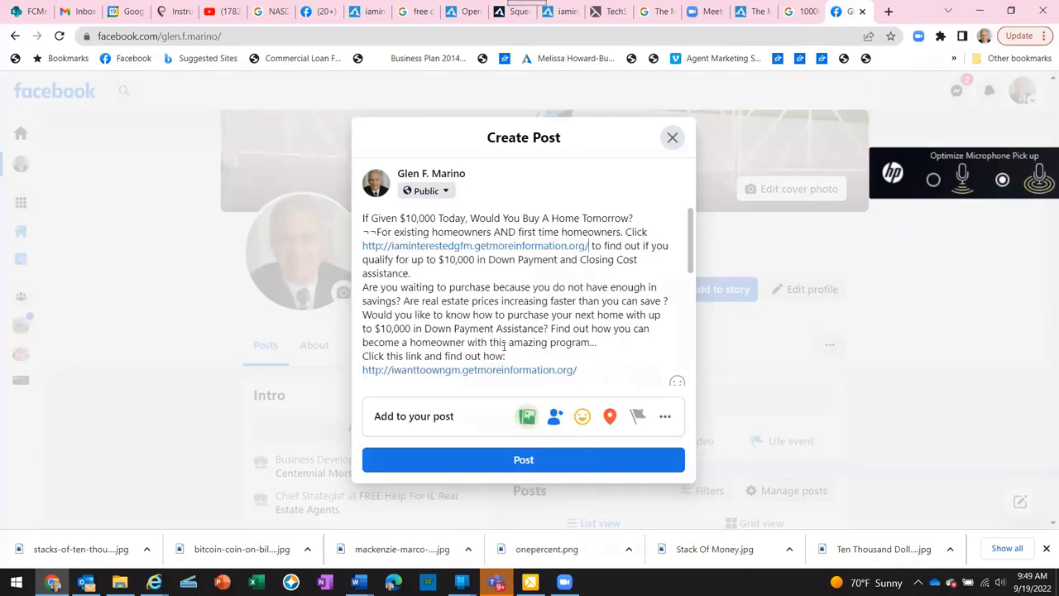
{"action": "left_click", "coordinate": [583, 370]}
{"action": "scroll", "coordinate": [457, 377], "scroll_direction": "down", "scroll_amount": 2}
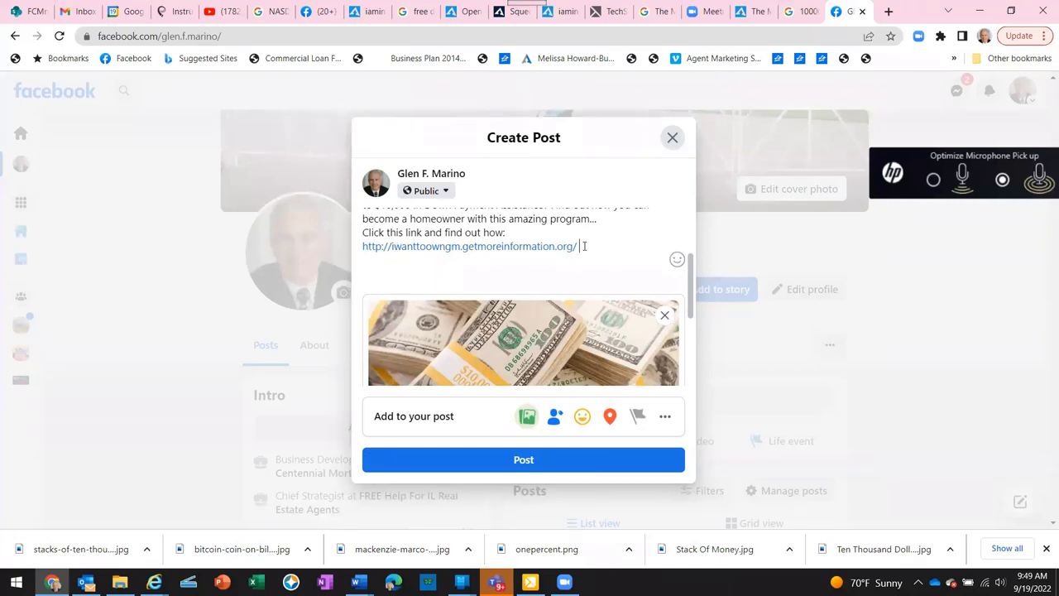
{"action": "left_click_drag", "start_coordinate": [584, 246], "coordinate": [373, 247]}
{"action": "right_click", "coordinate": [387, 248]}
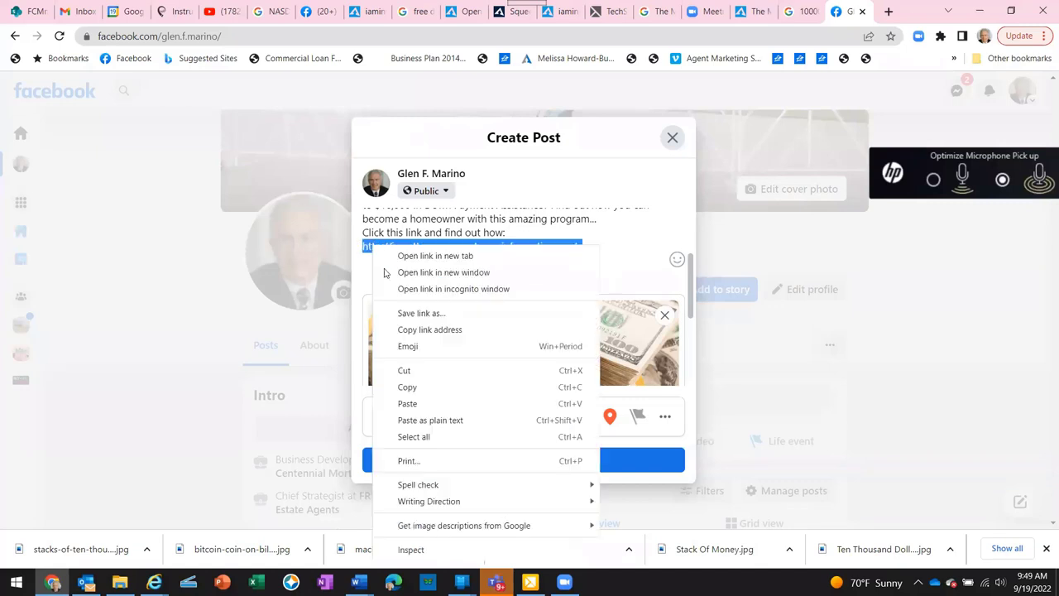
{"action": "left_click", "coordinate": [406, 404]}
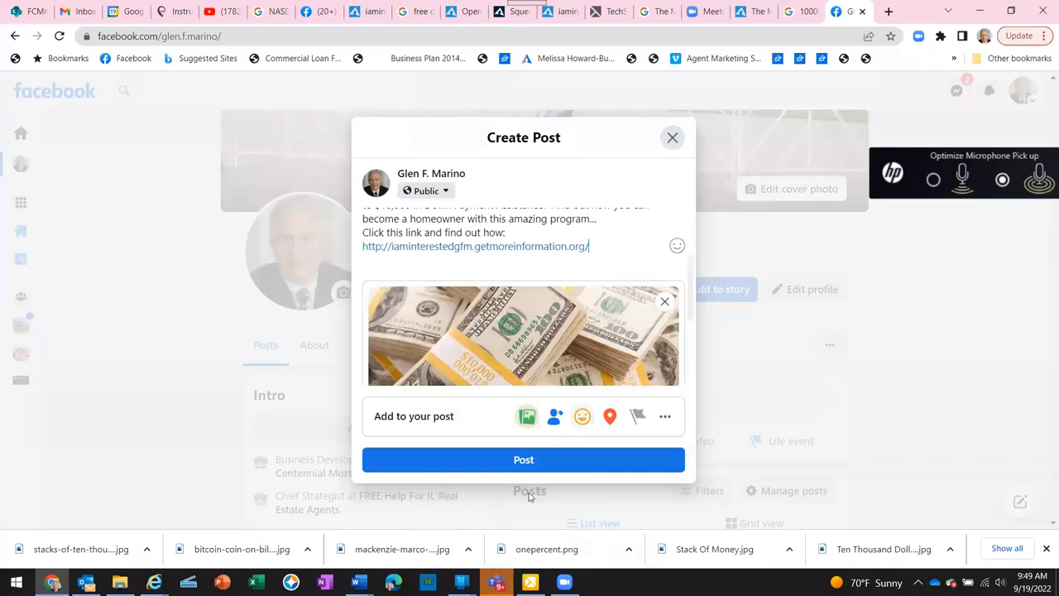
{"action": "left_click", "coordinate": [527, 460]}
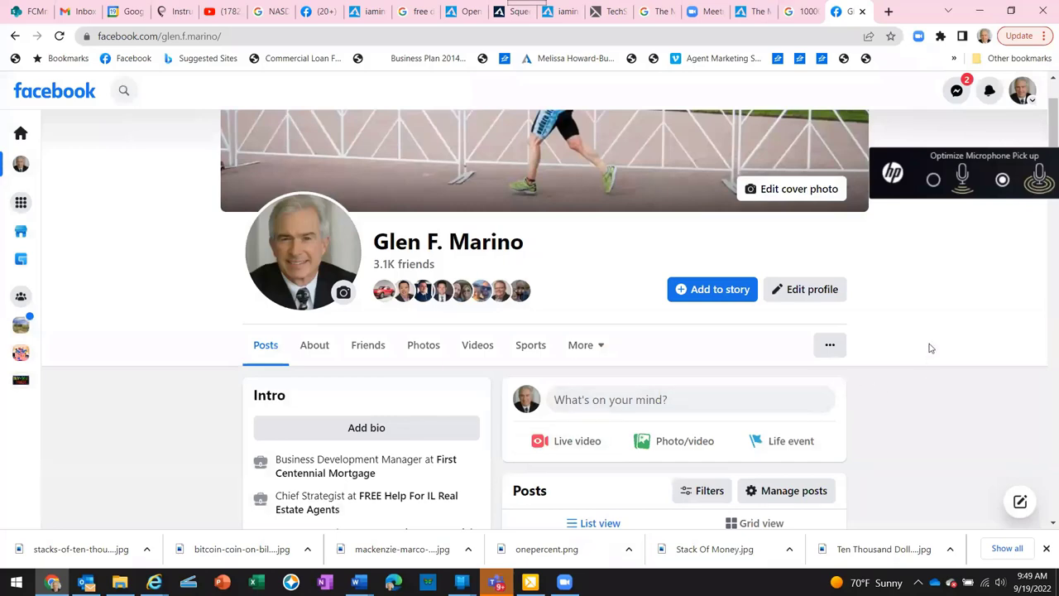
Start sharing the newly published post to a group and look through the list of available groups
{"action": "scroll", "coordinate": [932, 397], "scroll_direction": "down", "scroll_amount": 3}
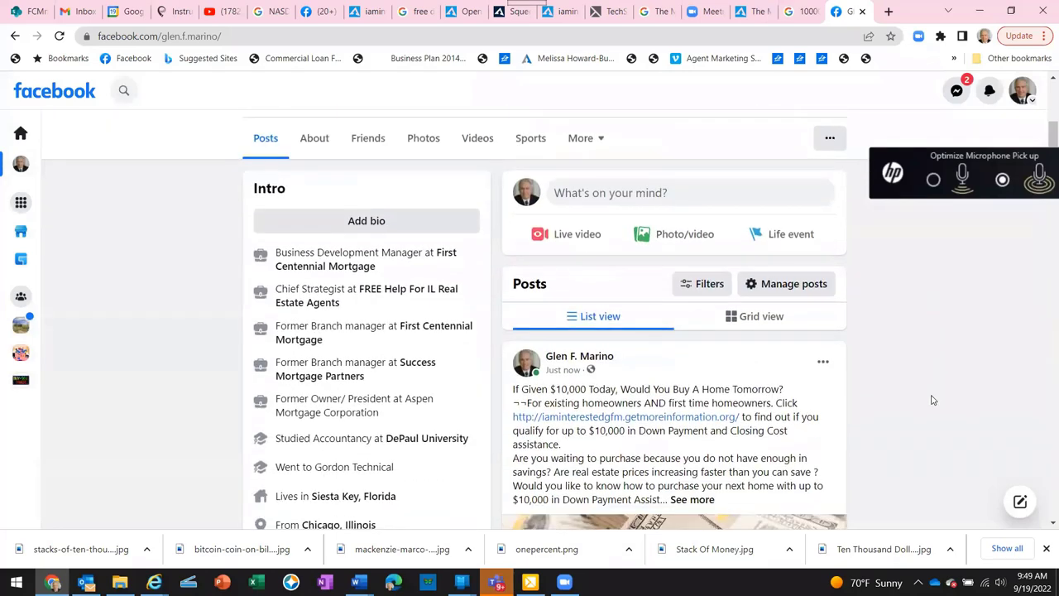
{"action": "scroll", "coordinate": [932, 400], "scroll_direction": "down", "scroll_amount": 4}
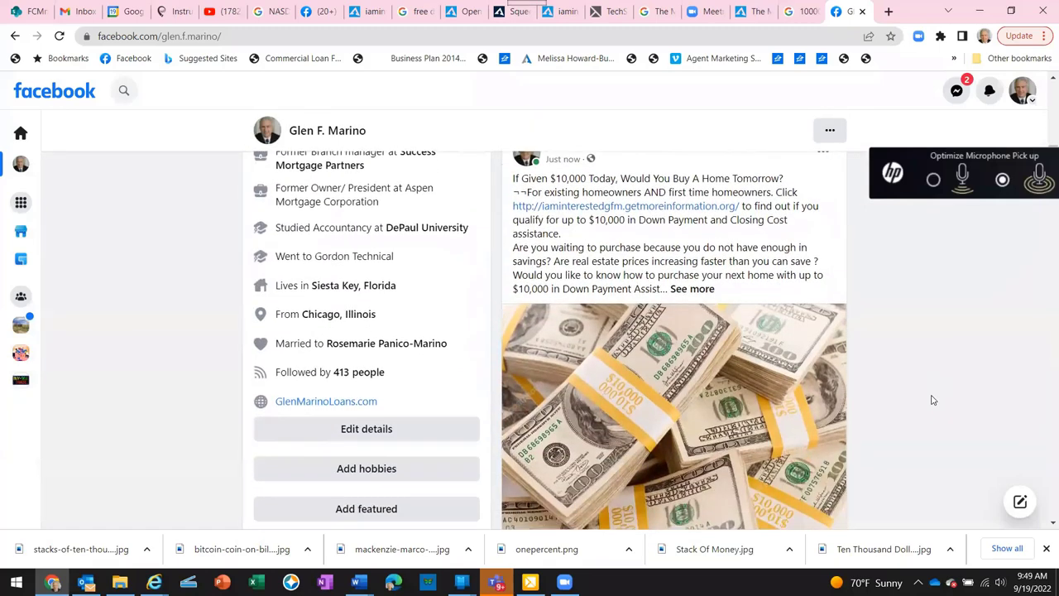
{"action": "scroll", "coordinate": [932, 399], "scroll_direction": "down", "scroll_amount": 1}
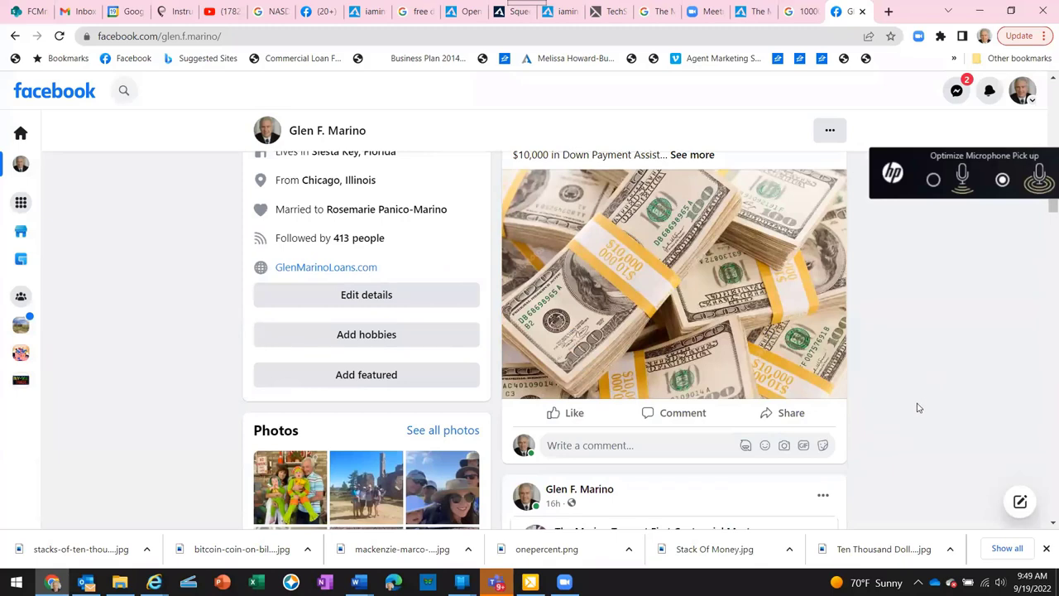
{"action": "left_click", "coordinate": [788, 418]}
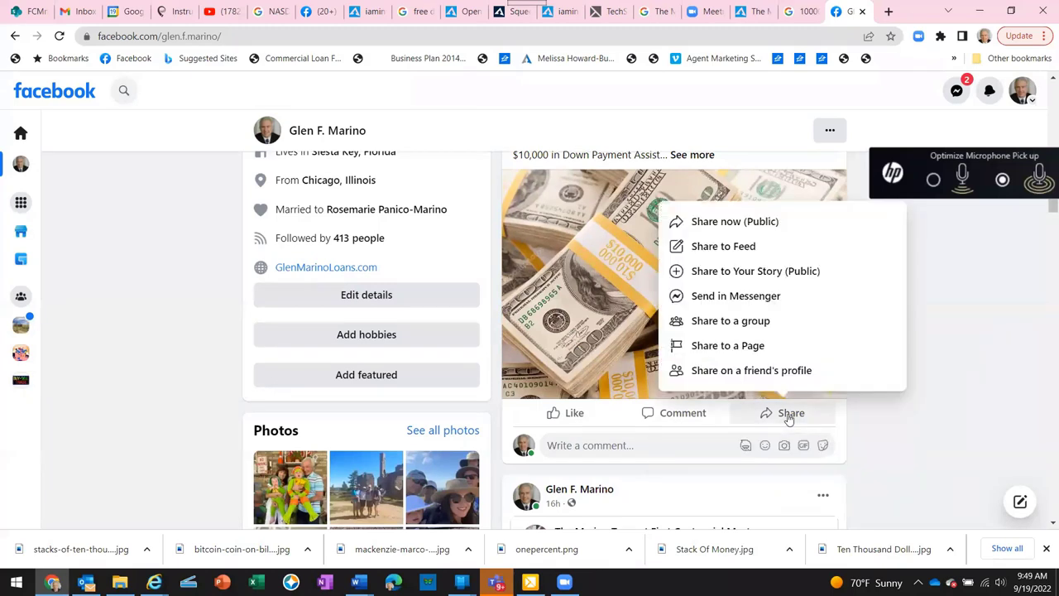
{"action": "left_click", "coordinate": [739, 324]}
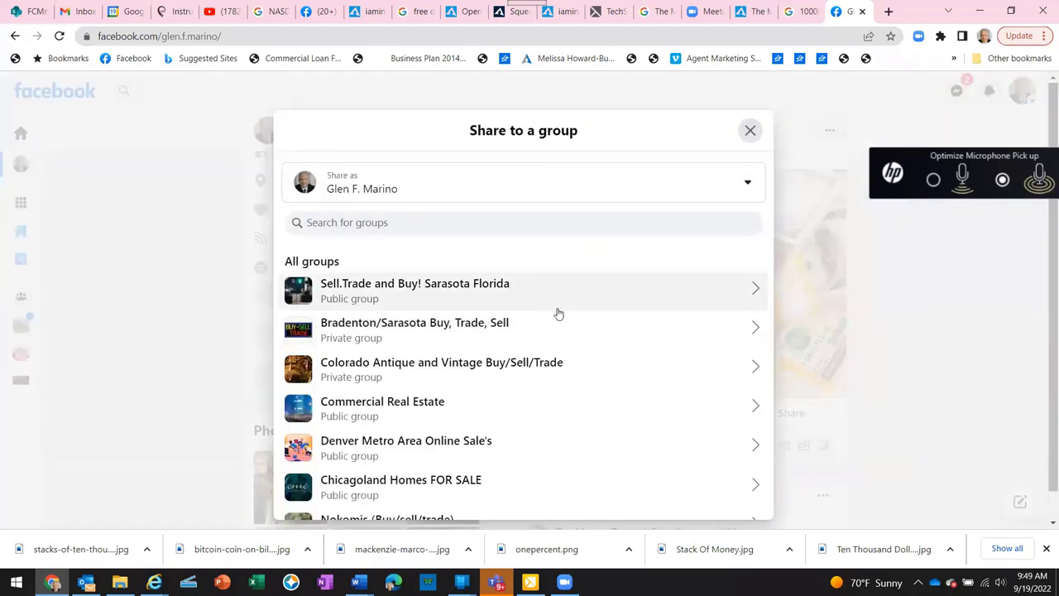
{"action": "scroll", "coordinate": [546, 318], "scroll_direction": "down", "scroll_amount": 1}
{"action": "scroll", "coordinate": [534, 322], "scroll_direction": "down", "scroll_amount": 3}
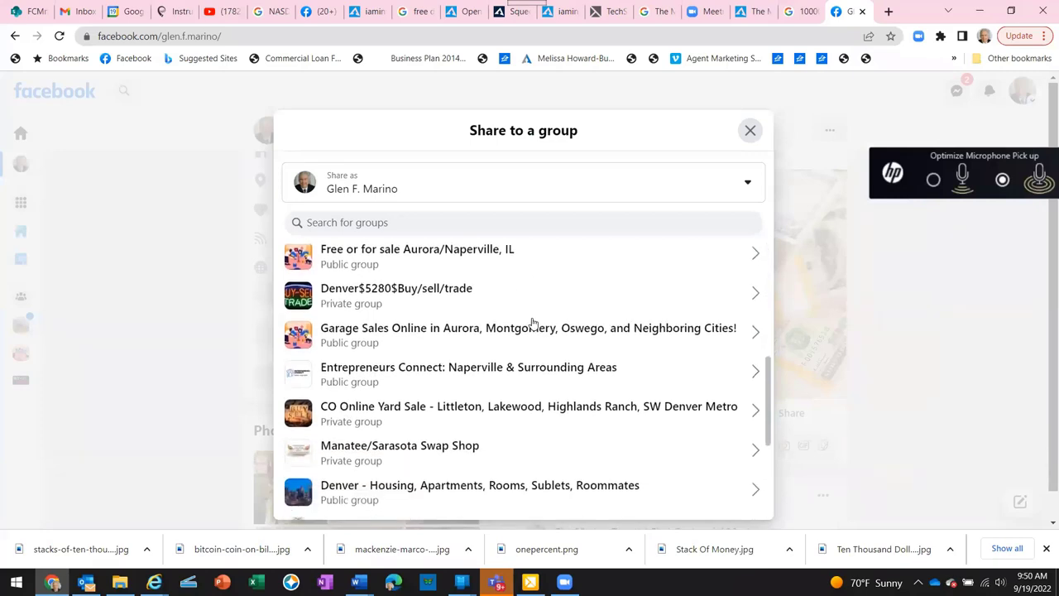
{"action": "scroll", "coordinate": [533, 322], "scroll_direction": "up", "scroll_amount": 5}
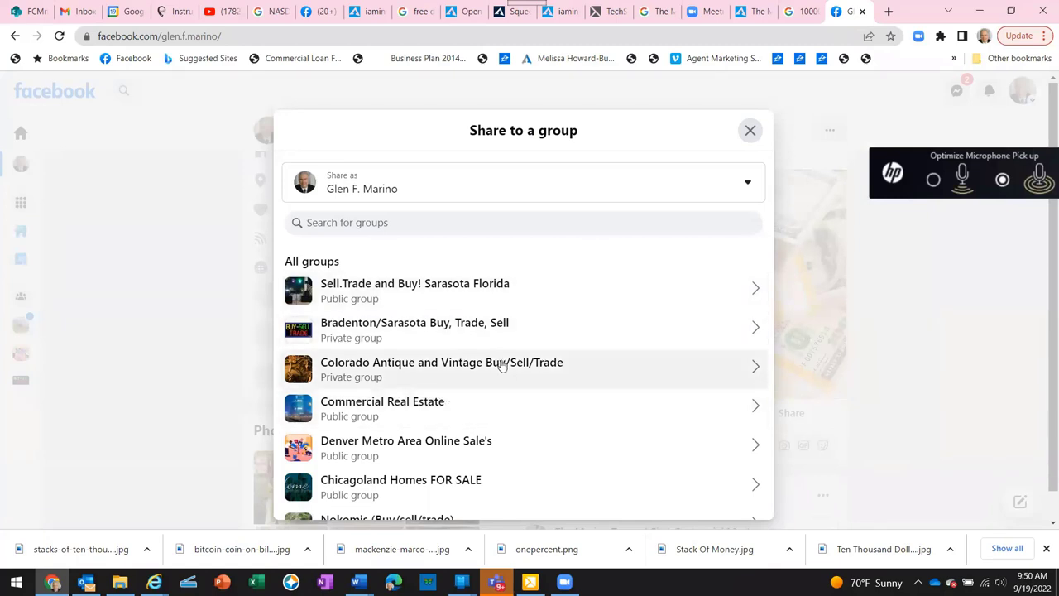
{"action": "scroll", "coordinate": [501, 366], "scroll_direction": "down", "scroll_amount": 2}
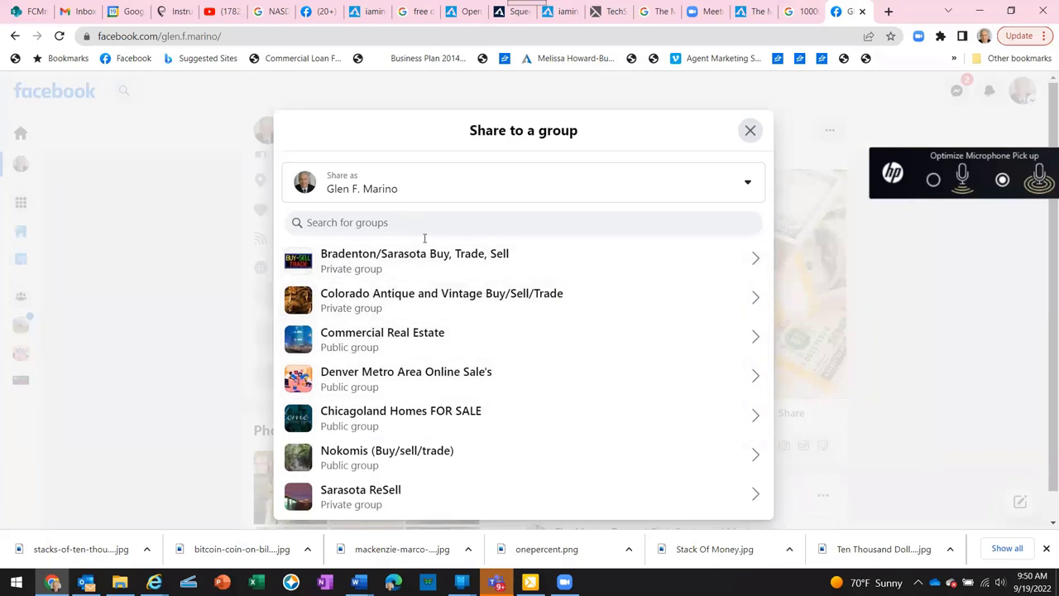
{"action": "scroll", "coordinate": [426, 240], "scroll_direction": "up", "scroll_amount": 2}
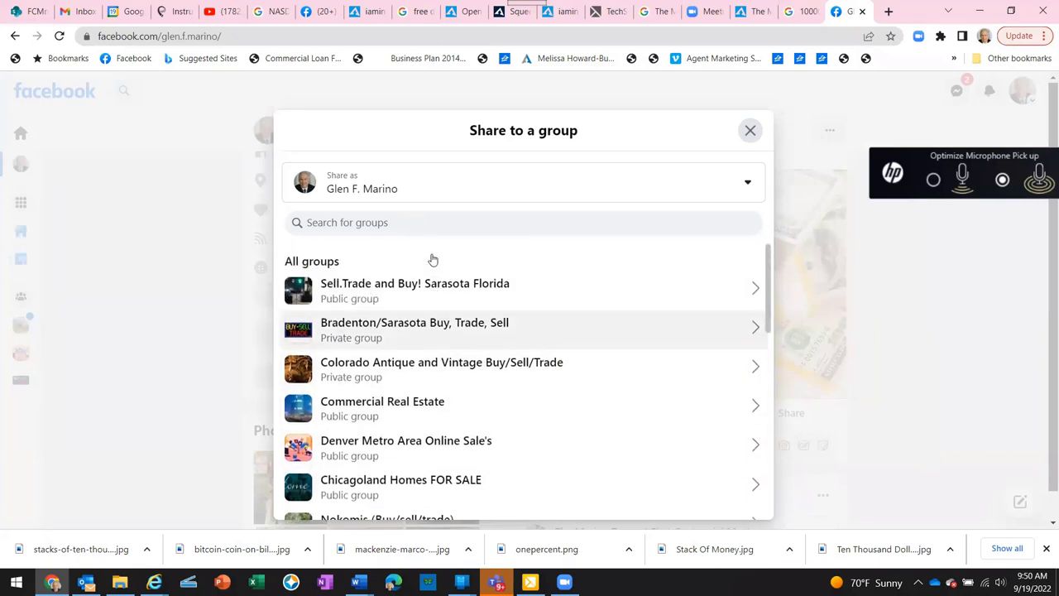
Search the groups for "home" and share the post to HomeSmart Realty Group IL
{"action": "left_click", "coordinate": [375, 221]}
{"action": "type", "text": "home"}
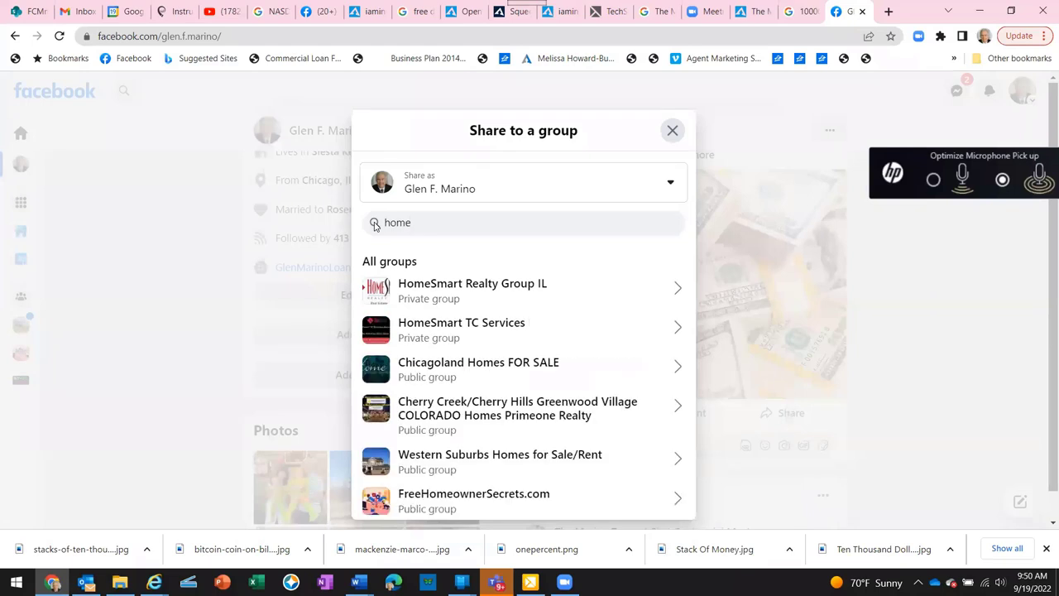
{"action": "left_click", "coordinate": [420, 294]}
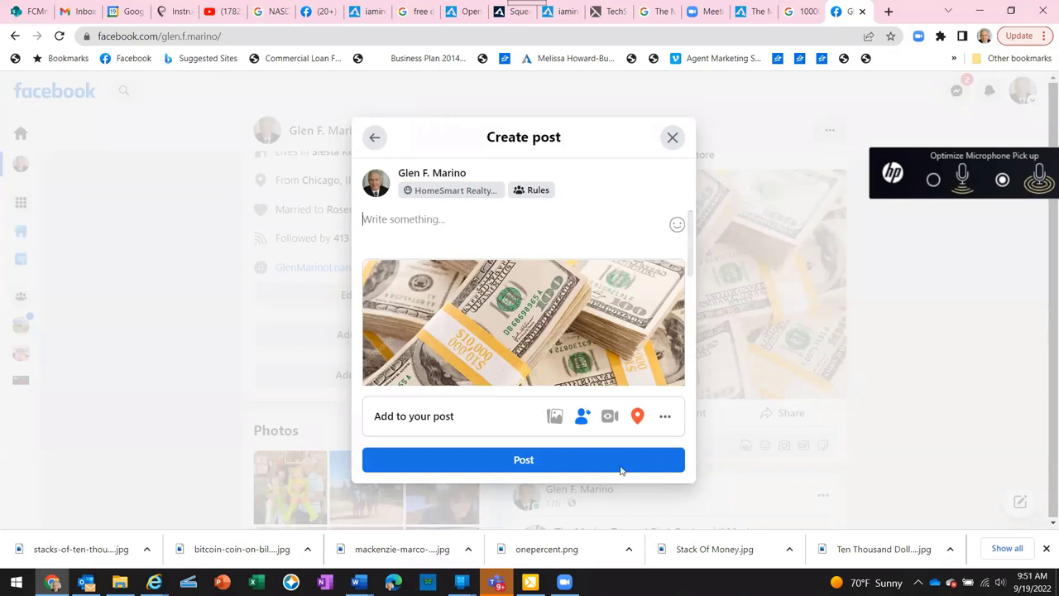
{"action": "left_click", "coordinate": [528, 469]}
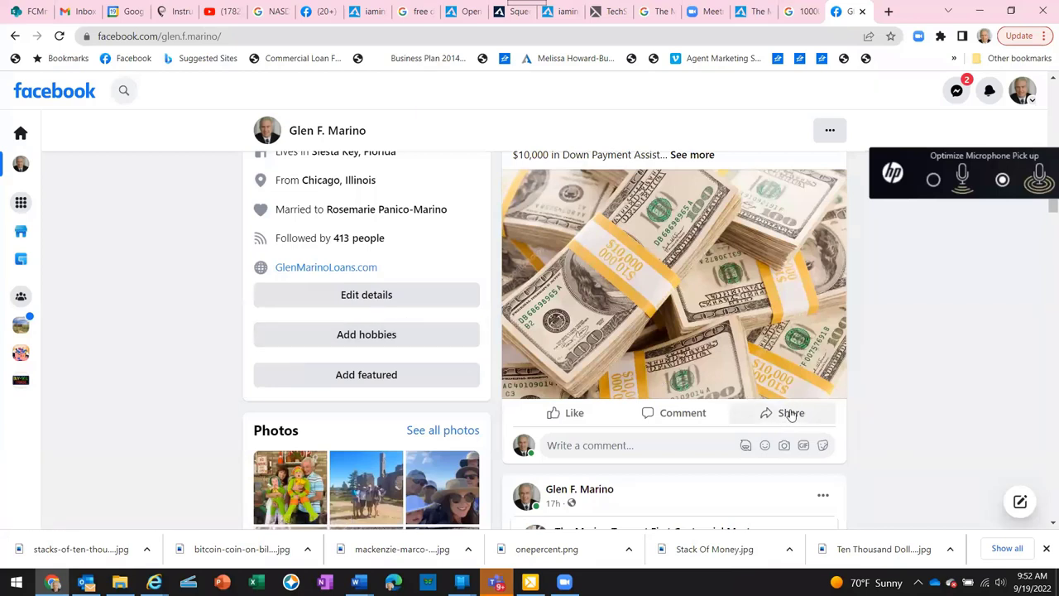
Start sharing the $10,000 post to another group, look through the list of available groups, and close it without choosing one
{"action": "scroll", "coordinate": [766, 331], "scroll_direction": "up", "scroll_amount": 1}
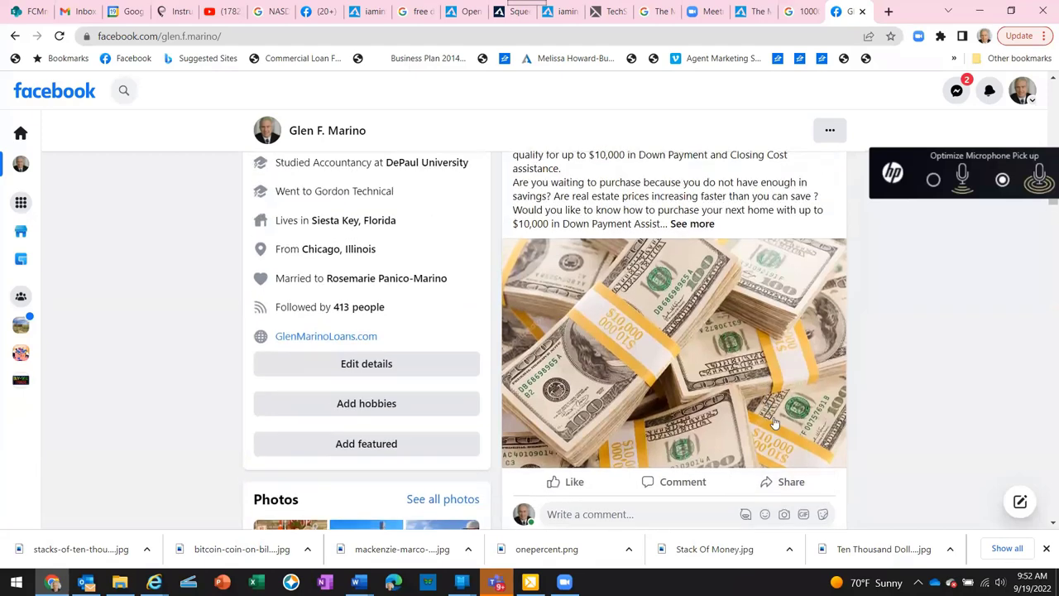
{"action": "scroll", "coordinate": [785, 471], "scroll_direction": "down", "scroll_amount": 1}
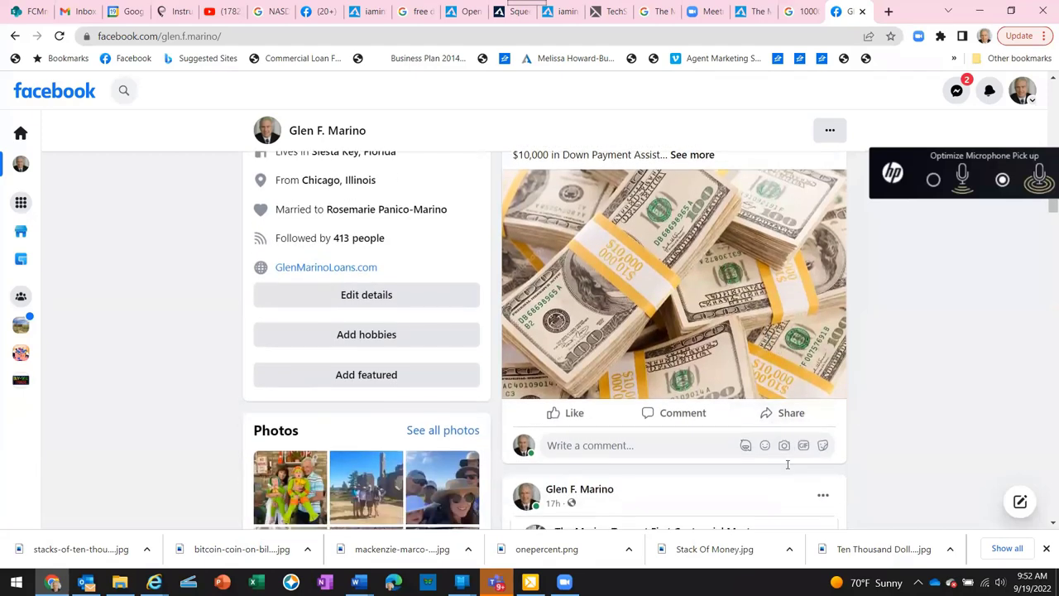
{"action": "left_click", "coordinate": [791, 418]}
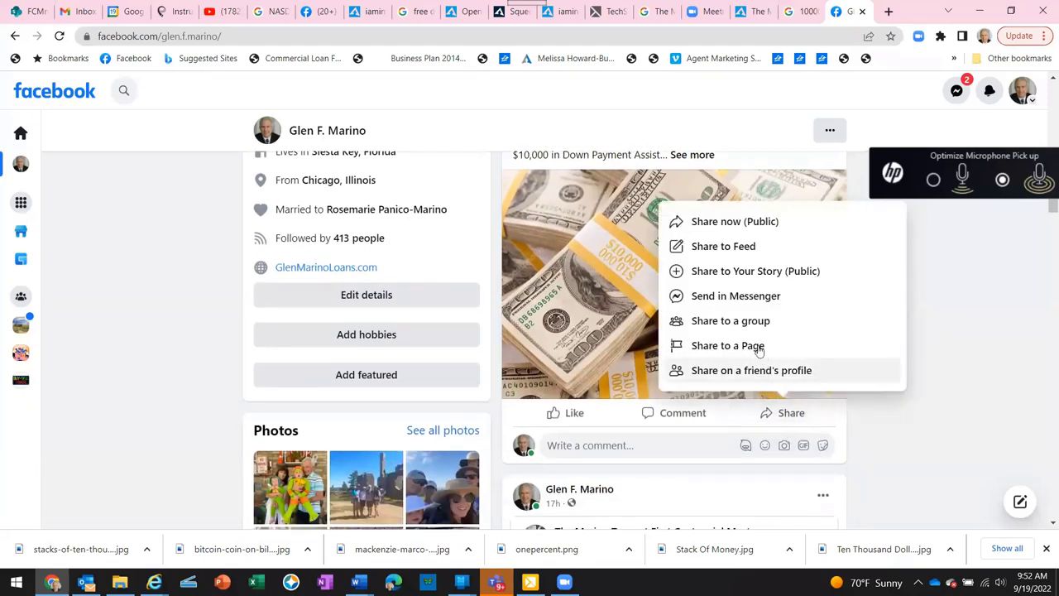
{"action": "left_click", "coordinate": [706, 323]}
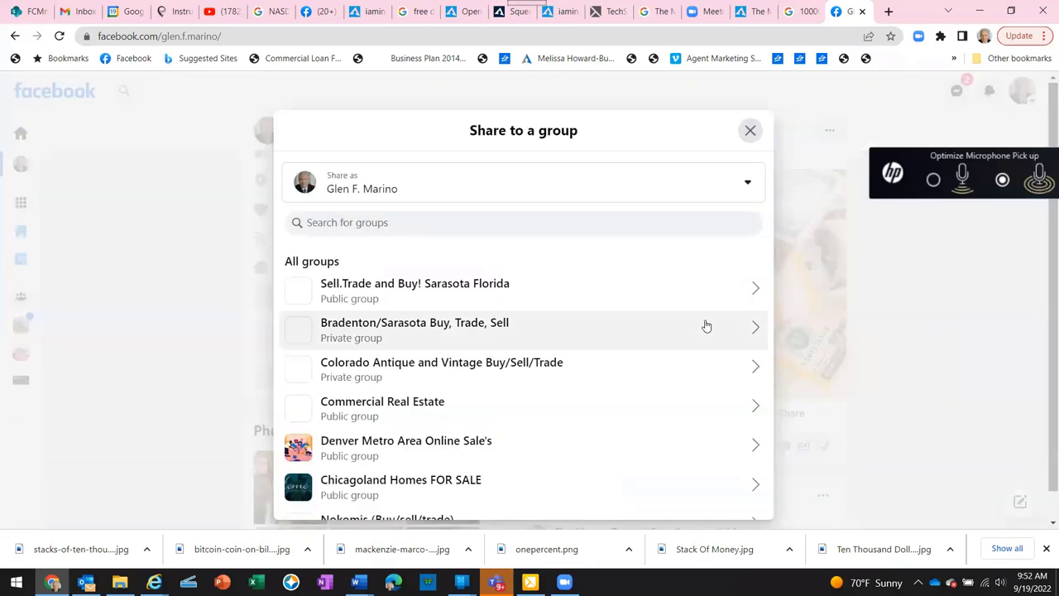
{"action": "scroll", "coordinate": [464, 296], "scroll_direction": "down", "scroll_amount": 4}
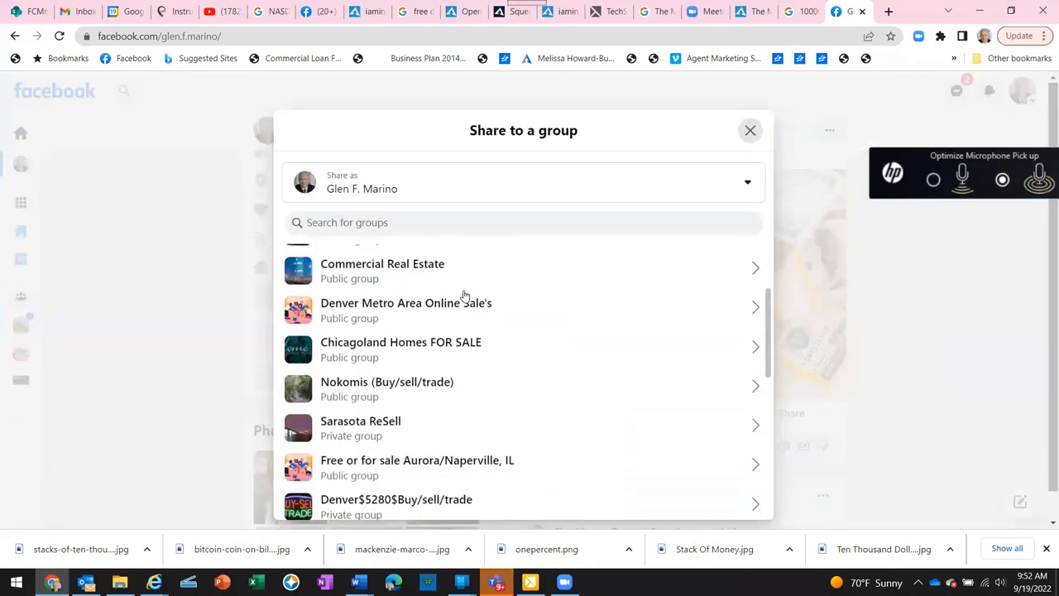
{"action": "scroll", "coordinate": [464, 295], "scroll_direction": "down", "scroll_amount": 5}
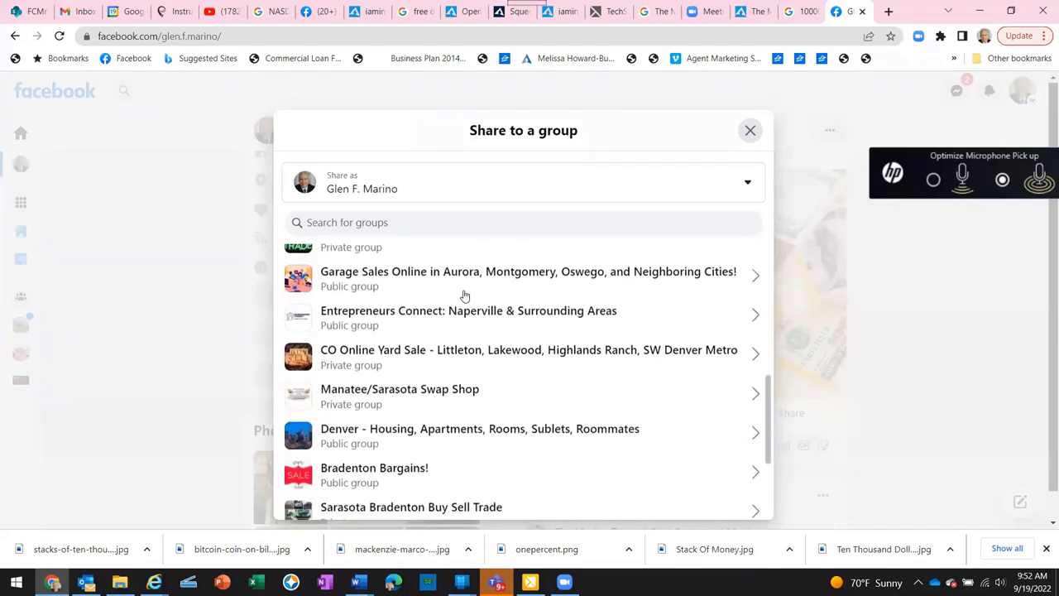
{"action": "scroll", "coordinate": [464, 295], "scroll_direction": "down", "scroll_amount": 3}
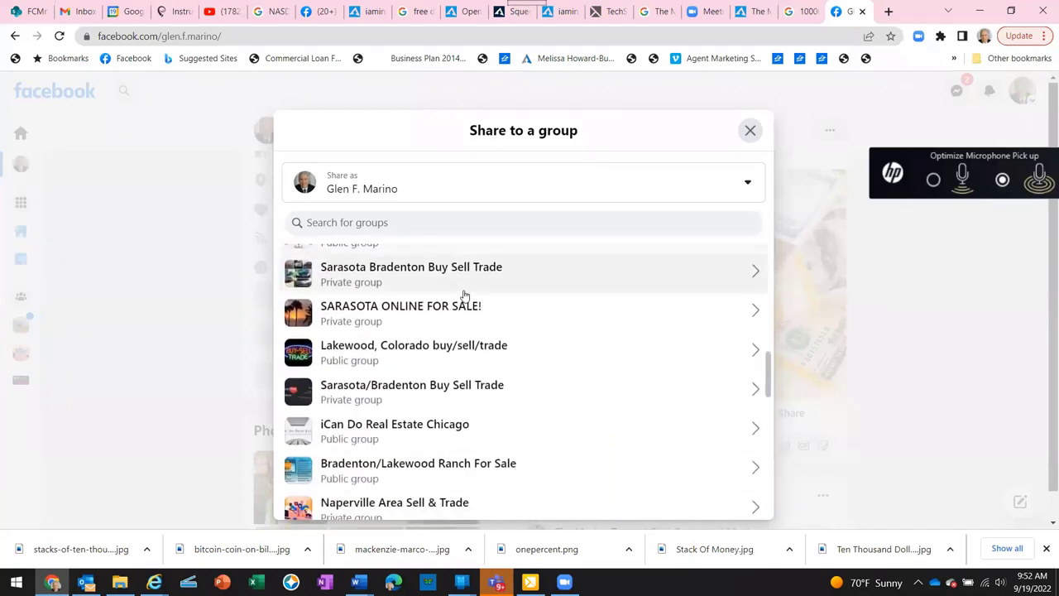
{"action": "scroll", "coordinate": [464, 296], "scroll_direction": "down", "scroll_amount": 2}
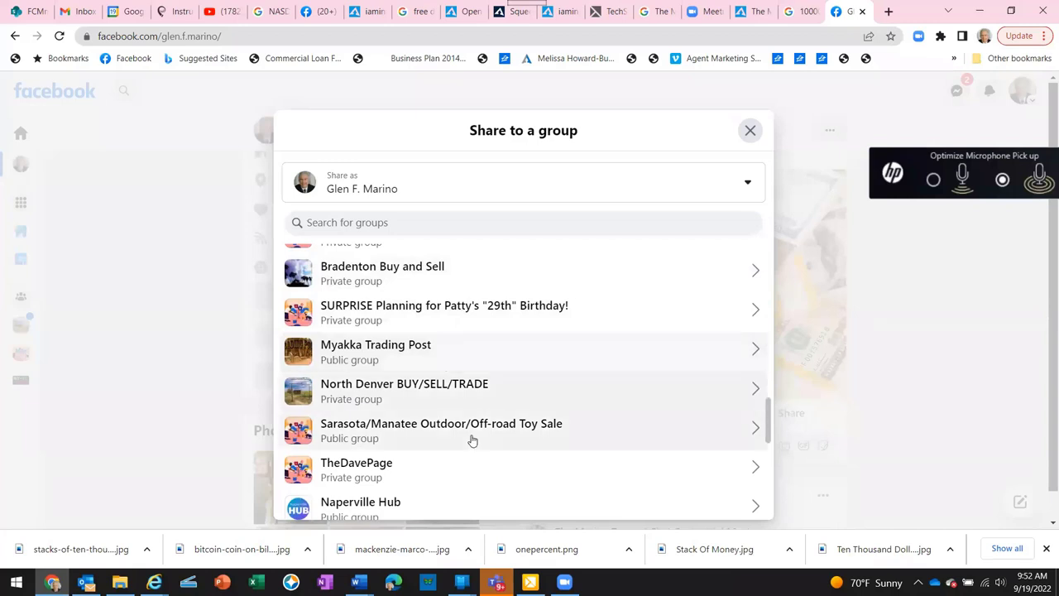
{"action": "left_click", "coordinate": [339, 222]}
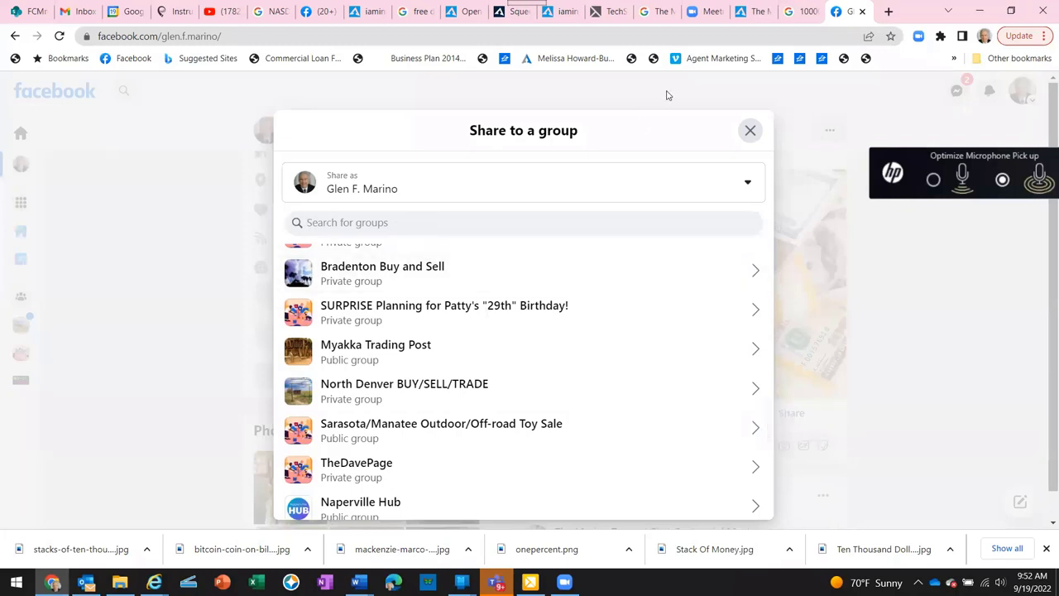
{"action": "left_click", "coordinate": [750, 131]}
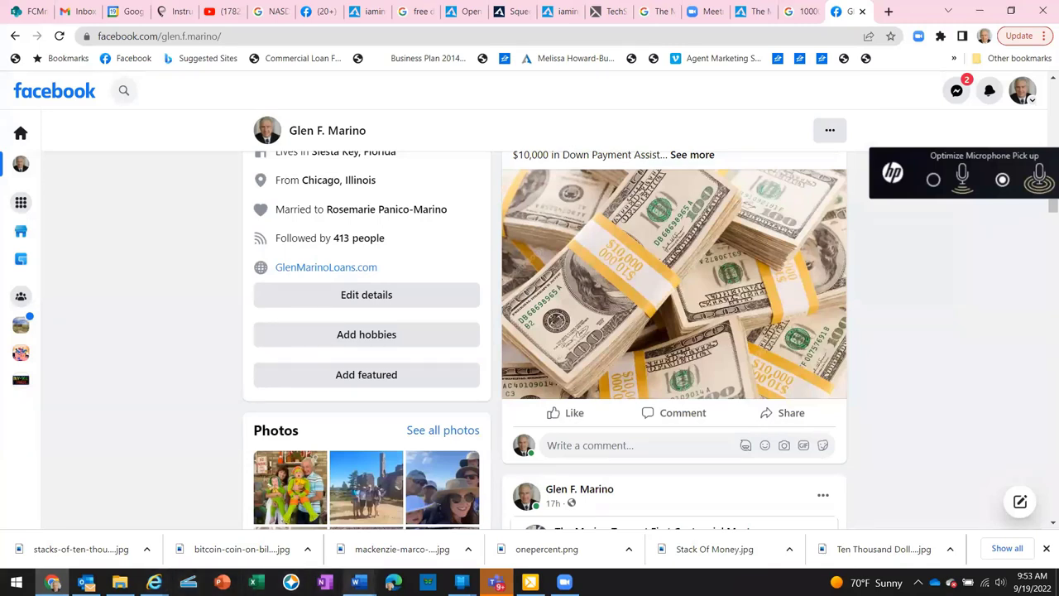
Switch to the Class #7 Word document and read the instructions on sharing to groups and boosting the post
{"action": "mouse_move", "coordinate": [357, 582]}
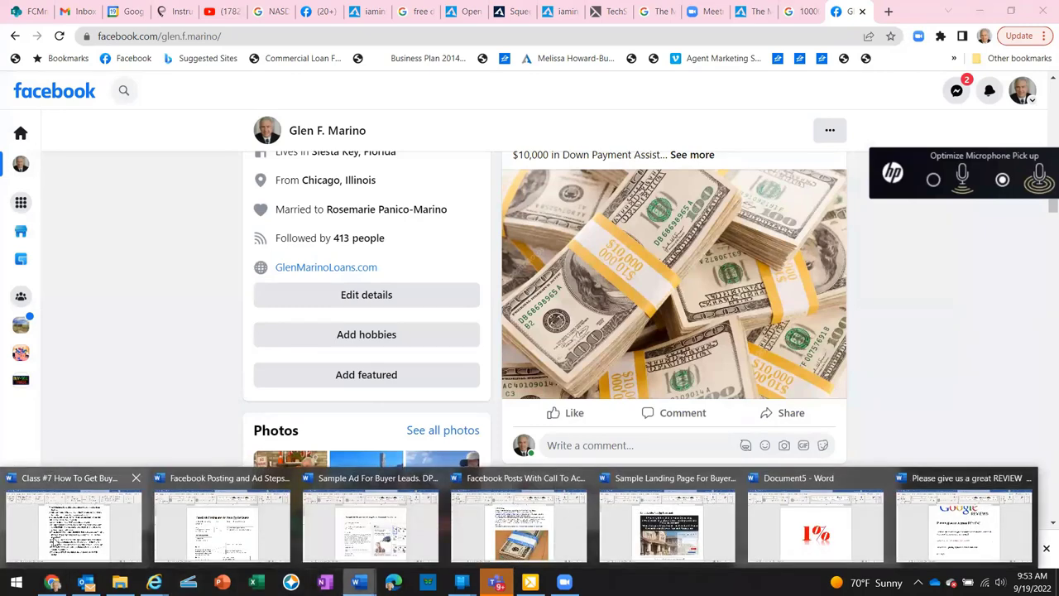
{"action": "left_click", "coordinate": [55, 540]}
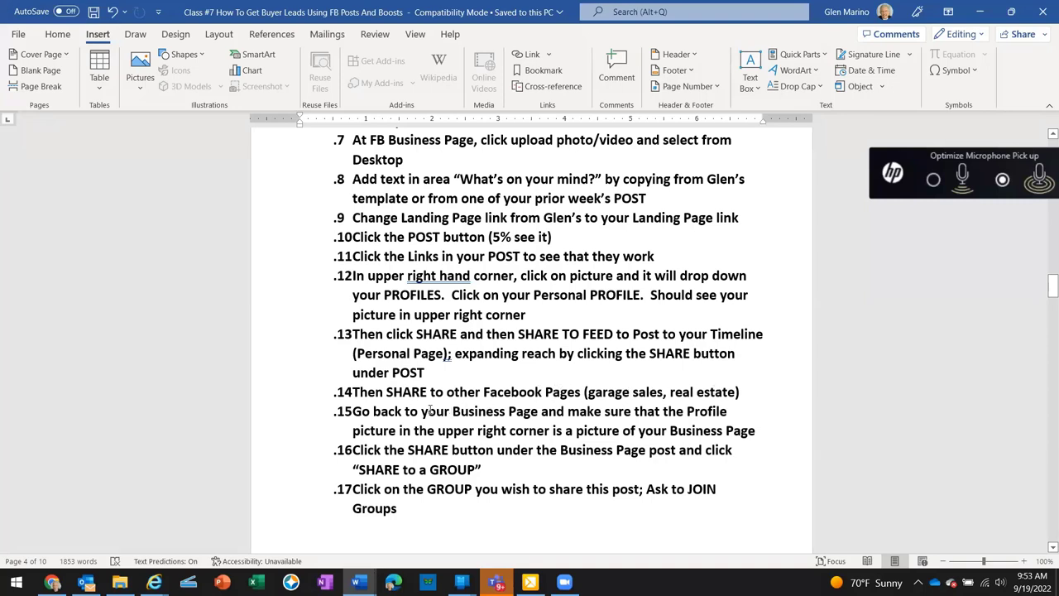
{"action": "scroll", "coordinate": [431, 408], "scroll_direction": "down", "scroll_amount": 1}
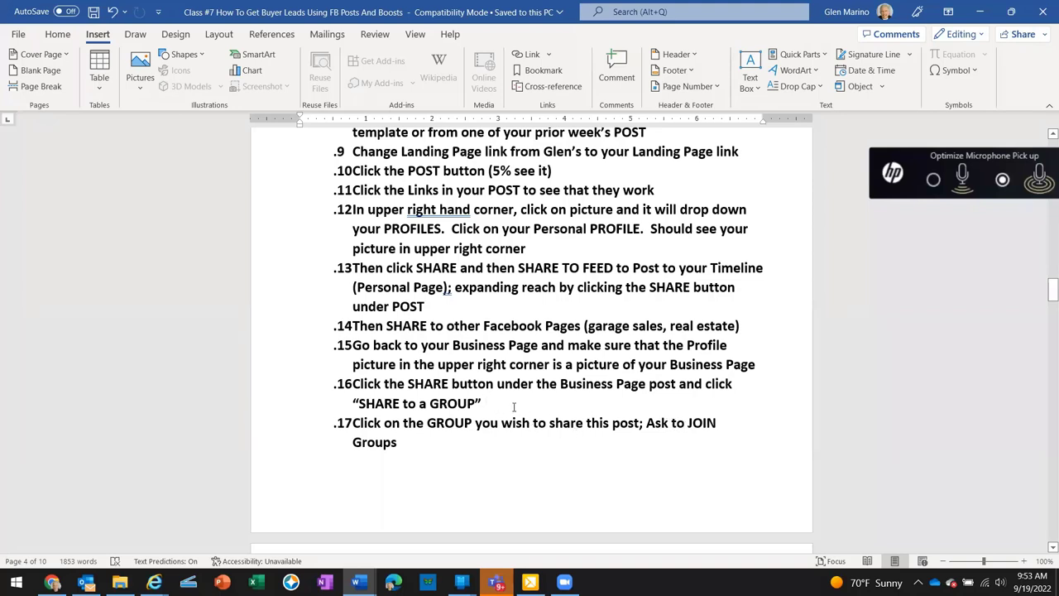
{"action": "scroll", "coordinate": [513, 406], "scroll_direction": "down", "scroll_amount": 5}
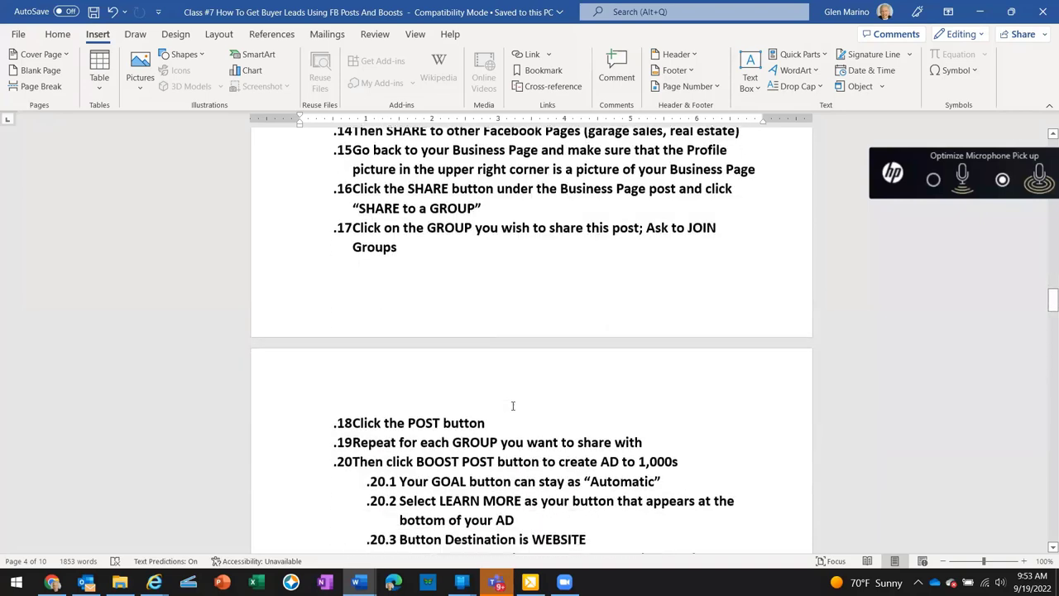
{"action": "scroll", "coordinate": [513, 406], "scroll_direction": "down", "scroll_amount": 1}
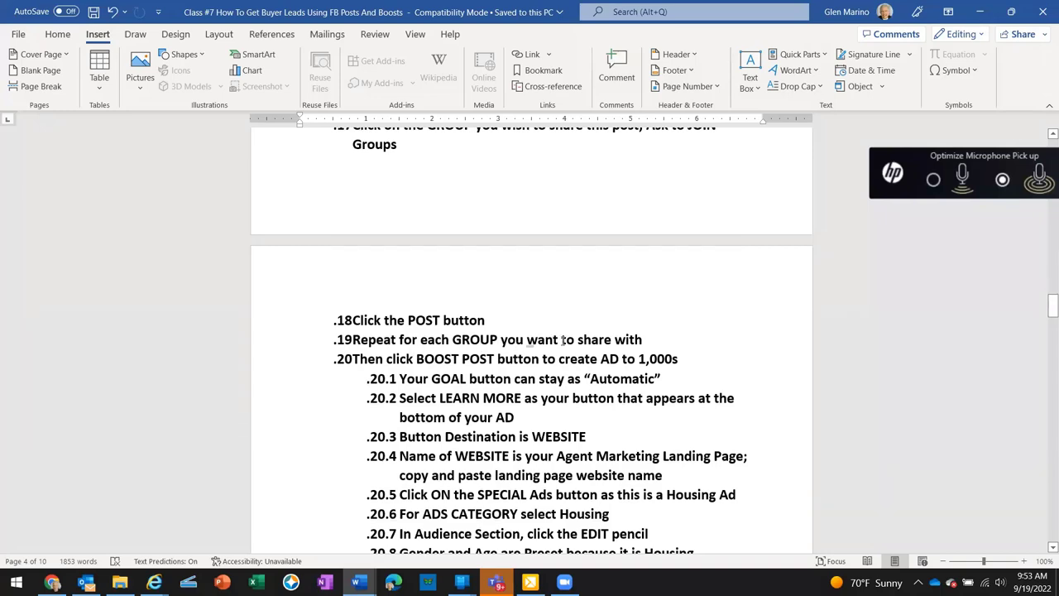
{"action": "scroll", "coordinate": [563, 340], "scroll_direction": "down", "scroll_amount": 3}
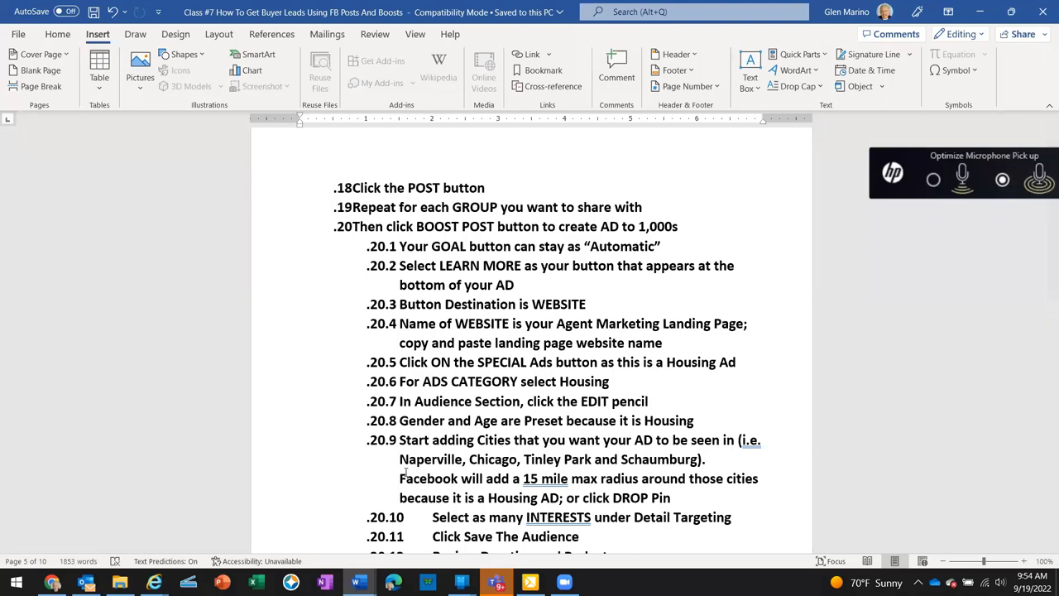
Return to Chrome, bring up the Facebook page of The Marino Team at First Centennial Mortgage, and move the microphone overlay aside
{"action": "left_click", "coordinate": [52, 583]}
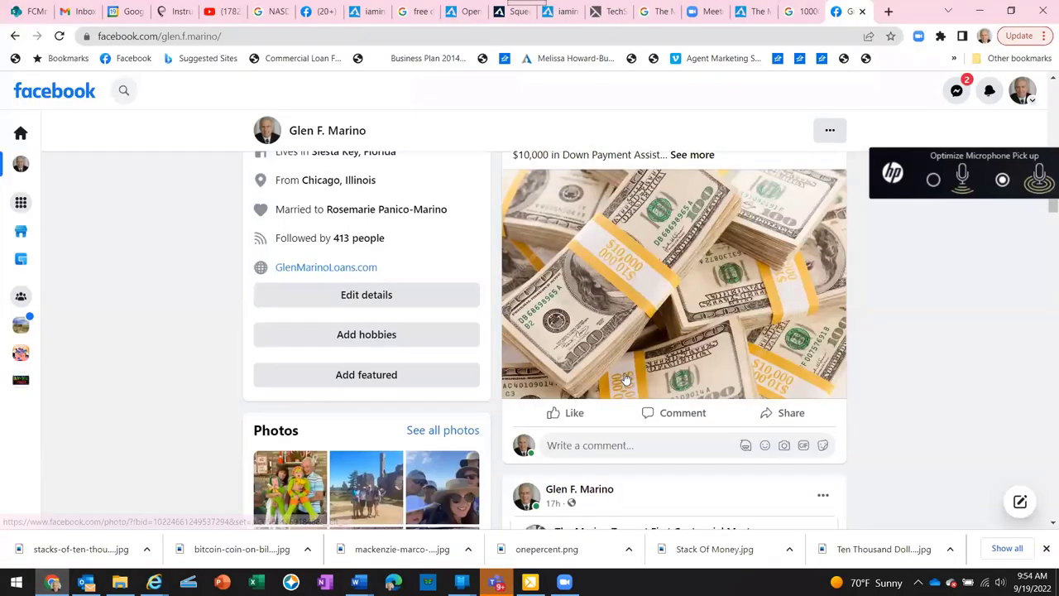
{"action": "scroll", "coordinate": [631, 377], "scroll_direction": "up", "scroll_amount": 7}
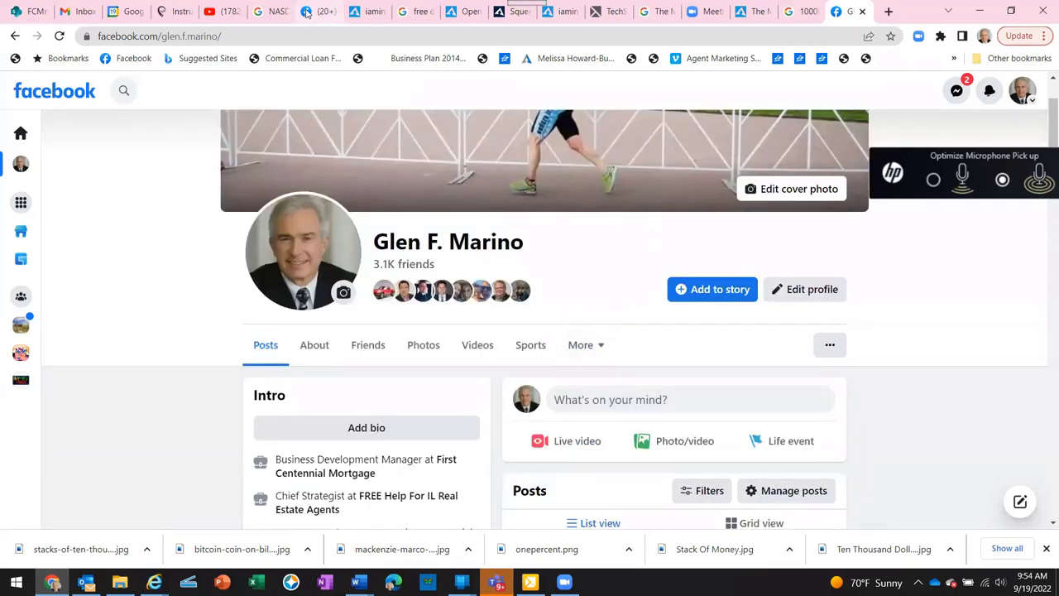
{"action": "left_click", "coordinate": [306, 12]}
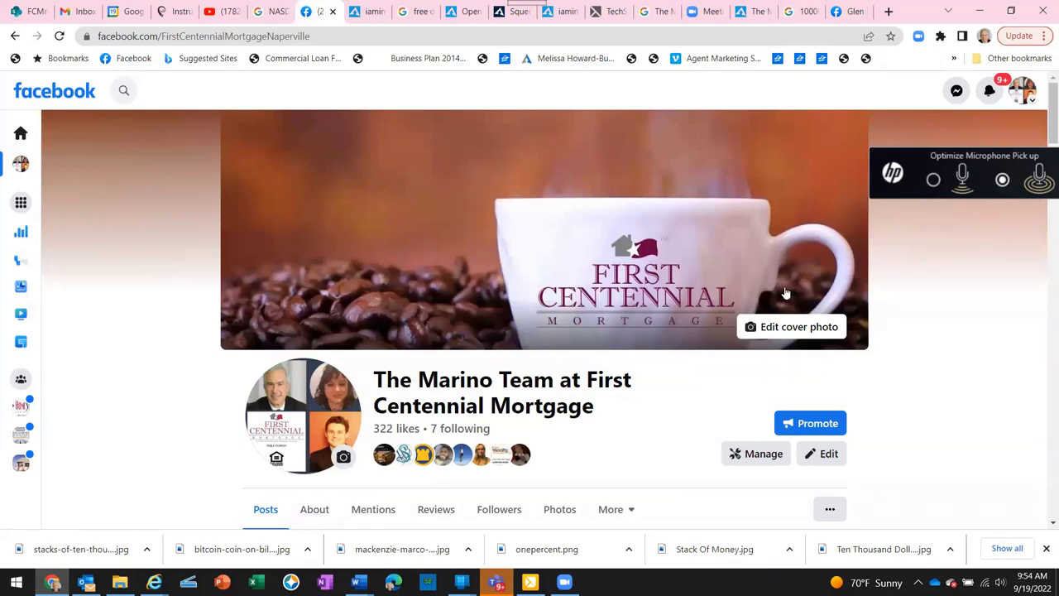
{"action": "left_click", "coordinate": [1009, 178]}
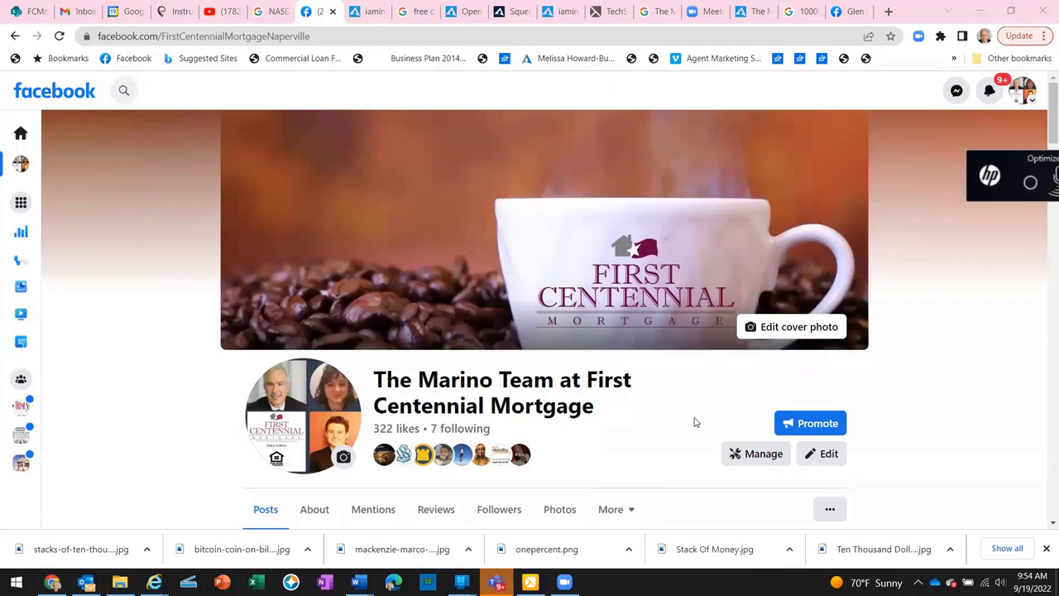
Switch from the business page to the personal profile and open the list of all profiles
{"action": "left_click", "coordinate": [1026, 91]}
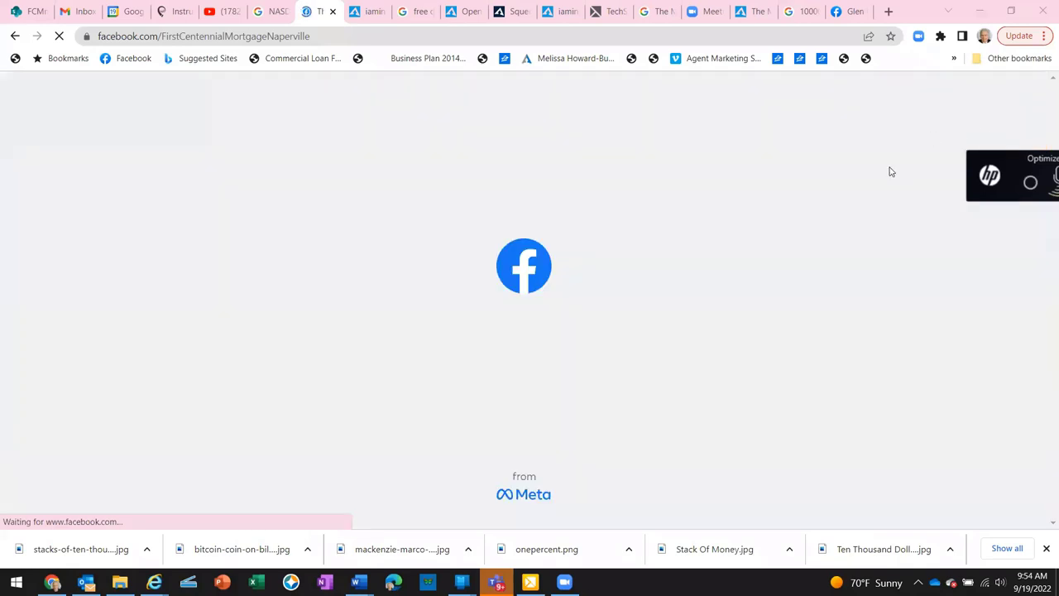
{"action": "scroll", "coordinate": [868, 226], "scroll_direction": "down", "scroll_amount": 3}
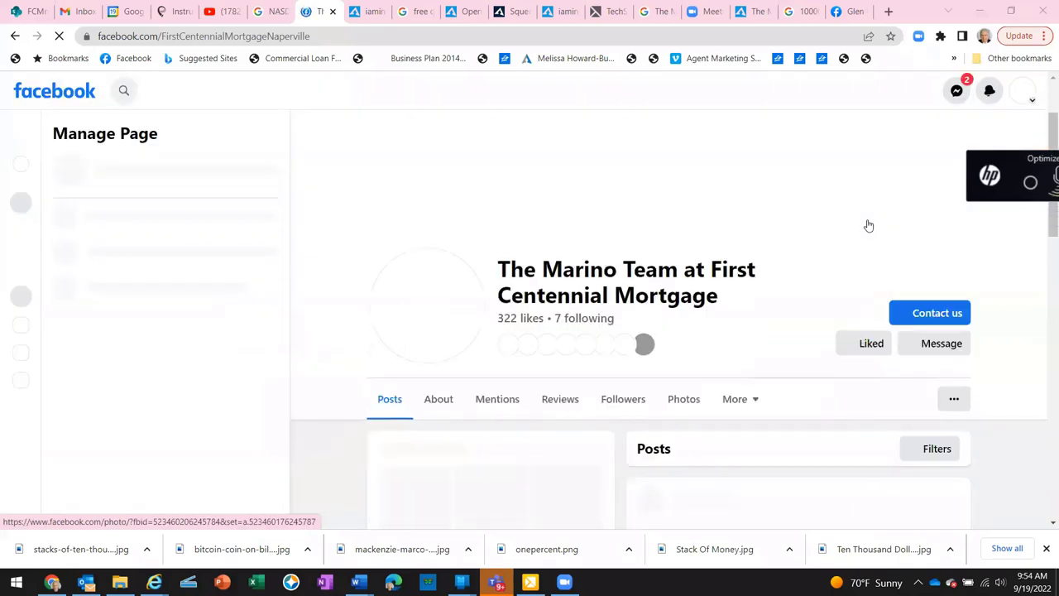
{"action": "left_click", "coordinate": [1030, 101]}
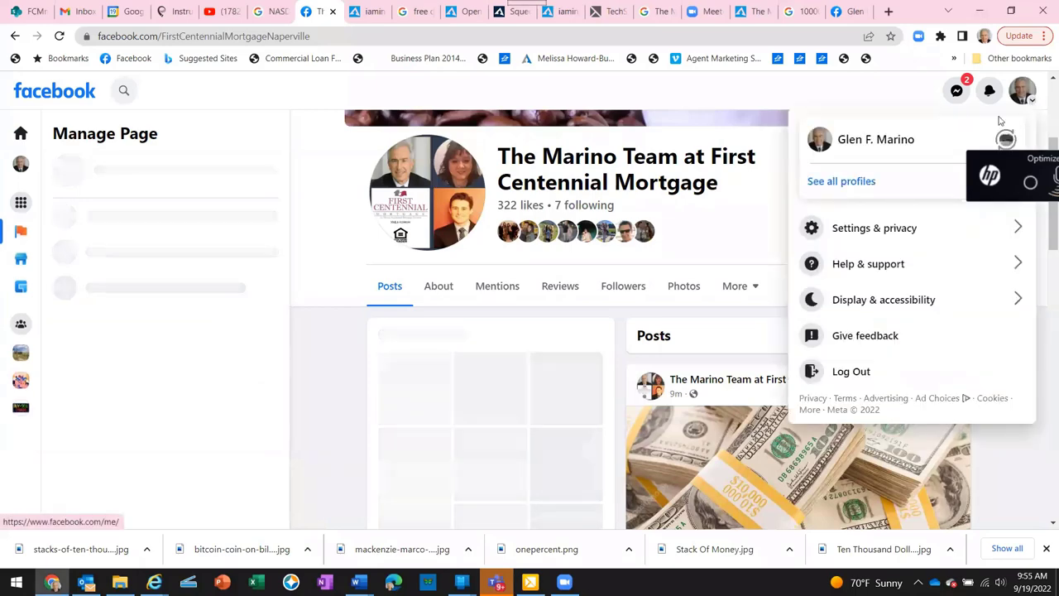
{"action": "left_click", "coordinate": [865, 184]}
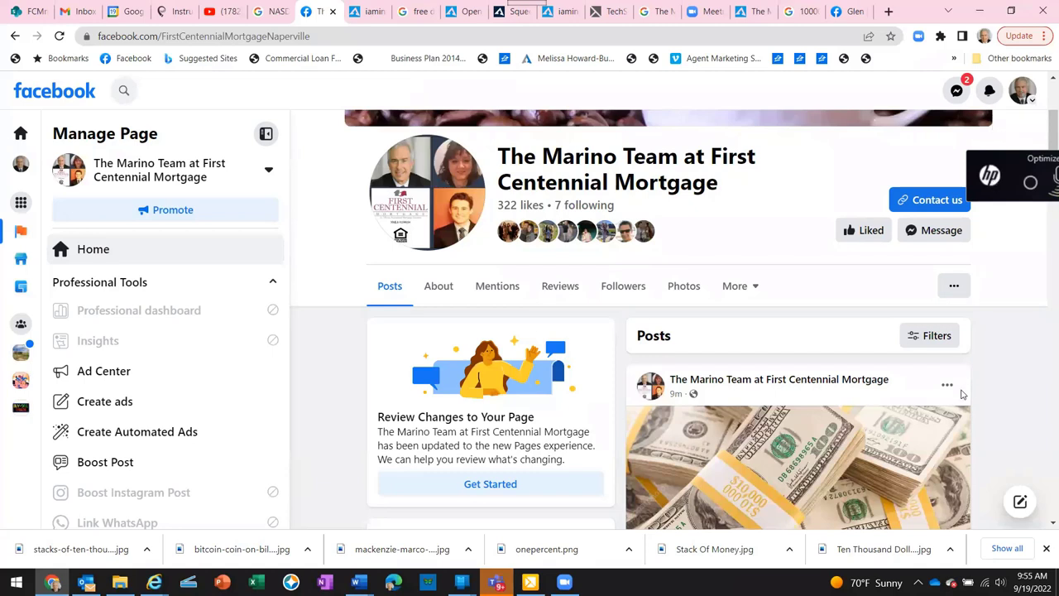
Switch the active Facebook profile to The Marino Team at First Centennial Mortgage and dismiss the switch notice
{"action": "left_click", "coordinate": [1033, 101]}
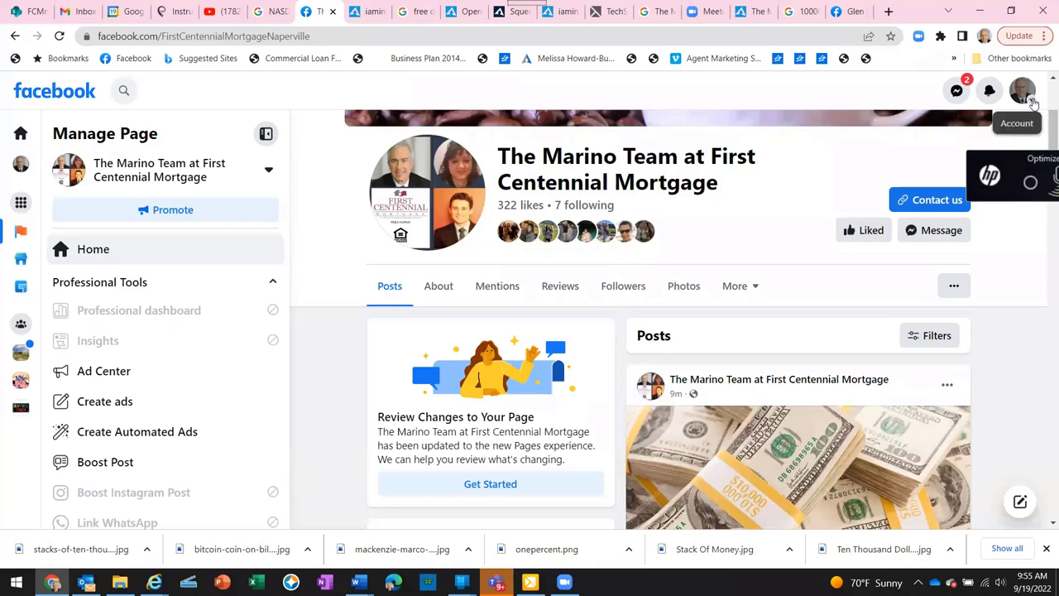
{"action": "left_click", "coordinate": [865, 182]}
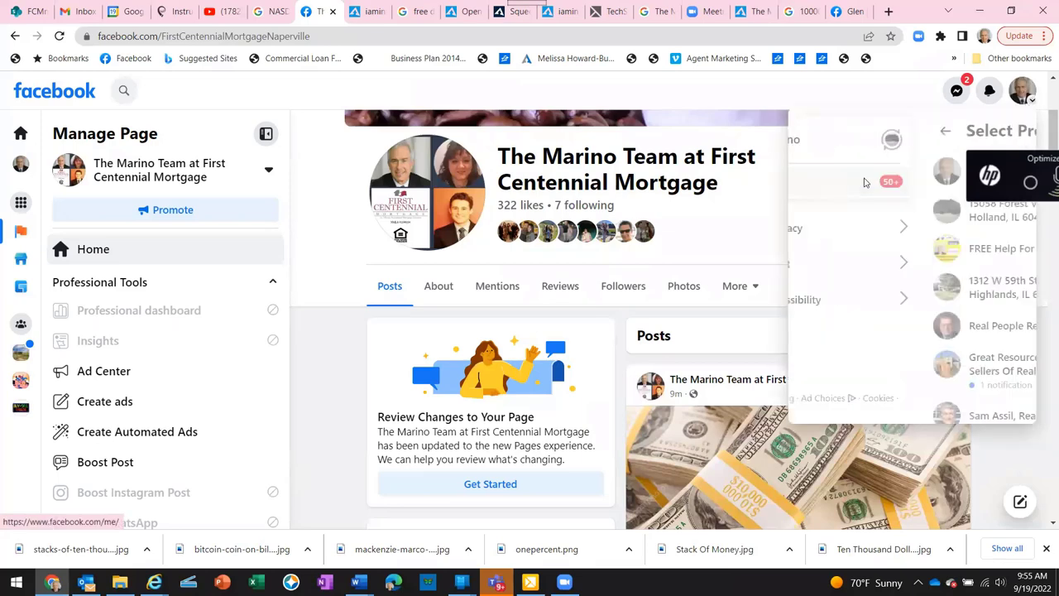
{"action": "scroll", "coordinate": [865, 249], "scroll_direction": "down", "scroll_amount": 3}
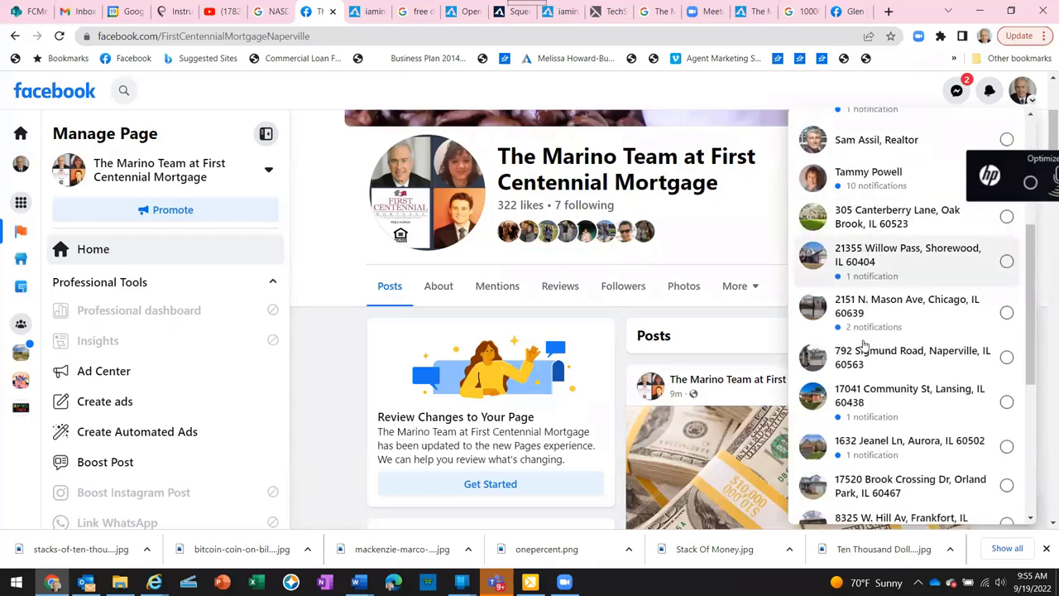
{"action": "scroll", "coordinate": [952, 348], "scroll_direction": "down", "scroll_amount": 4}
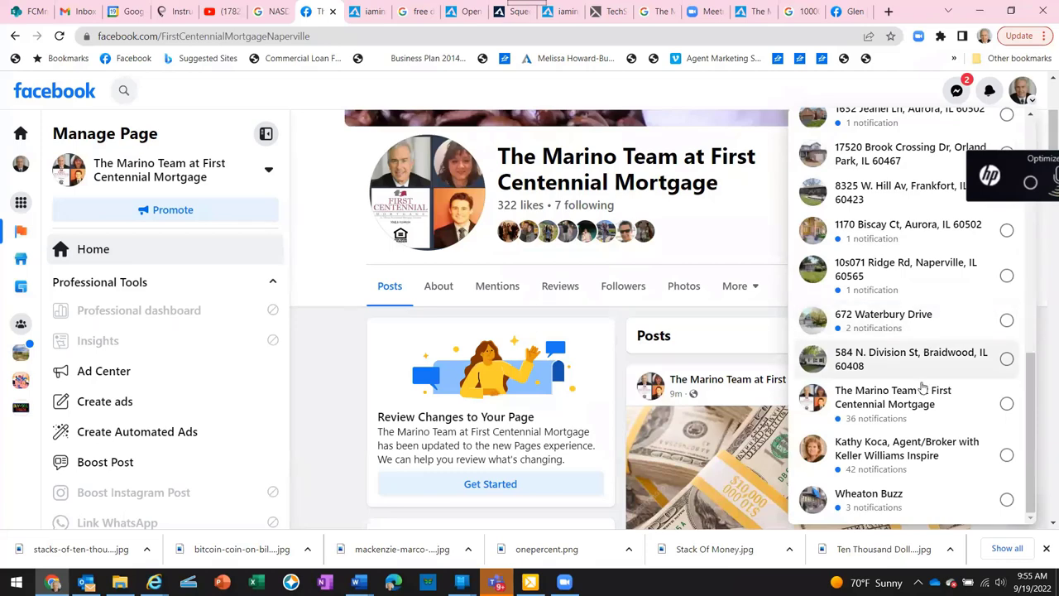
{"action": "left_click", "coordinate": [906, 401]}
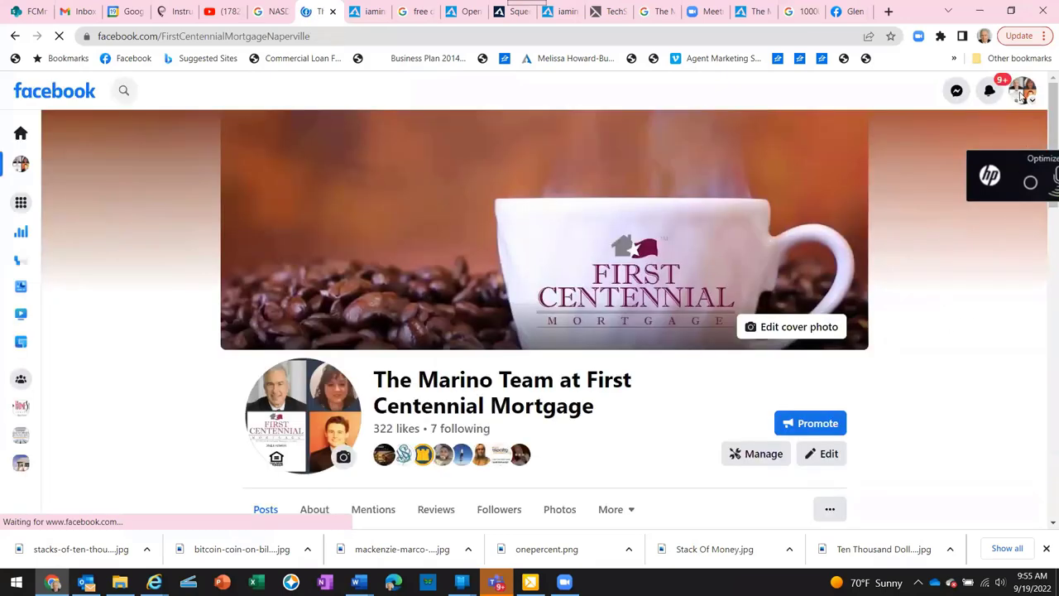
{"action": "scroll", "coordinate": [765, 246], "scroll_direction": "down", "scroll_amount": 3}
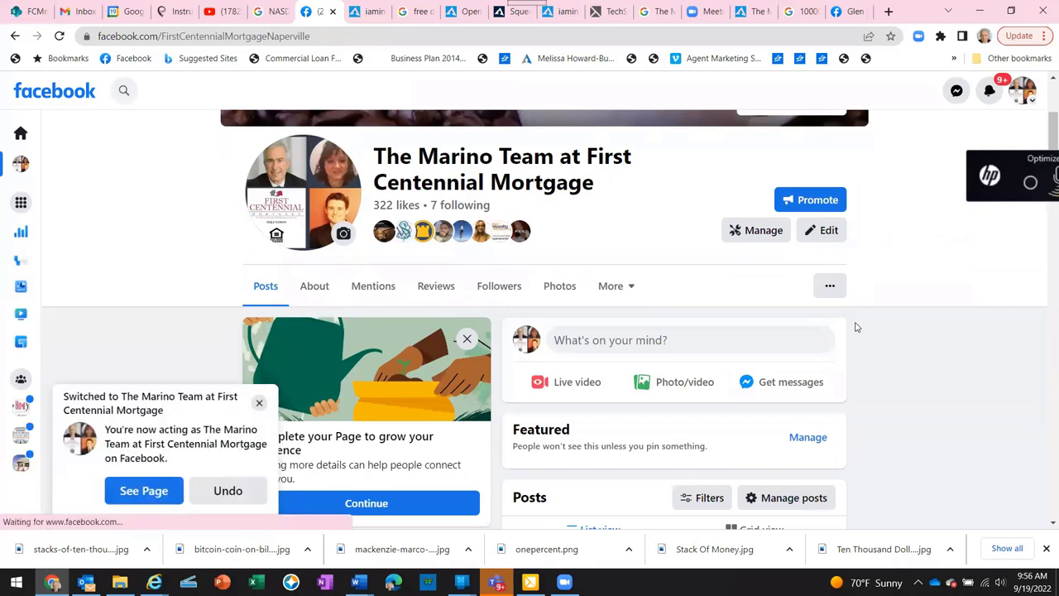
{"action": "left_click", "coordinate": [259, 403]}
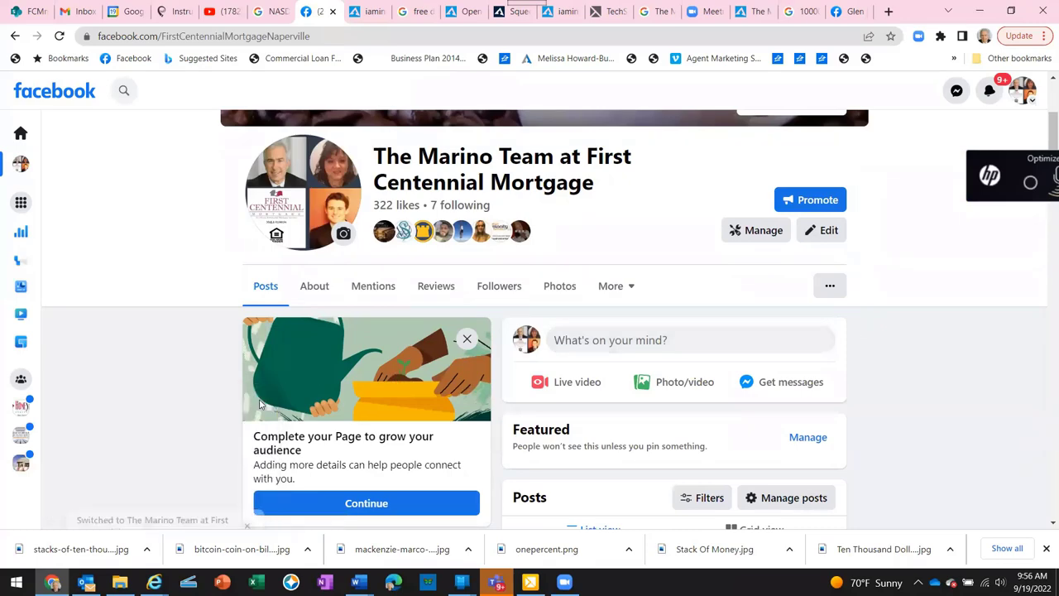
Start a new ad from the page's latest shared post about $10,000 for buying a home
{"action": "scroll", "coordinate": [902, 369], "scroll_direction": "down", "scroll_amount": 2}
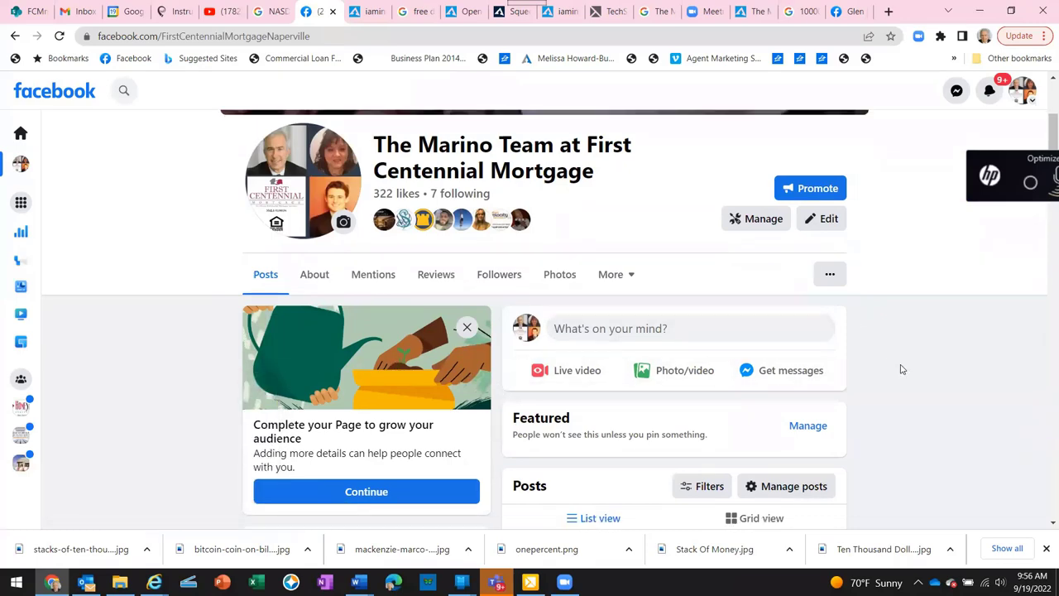
{"action": "scroll", "coordinate": [901, 370], "scroll_direction": "down", "scroll_amount": 4}
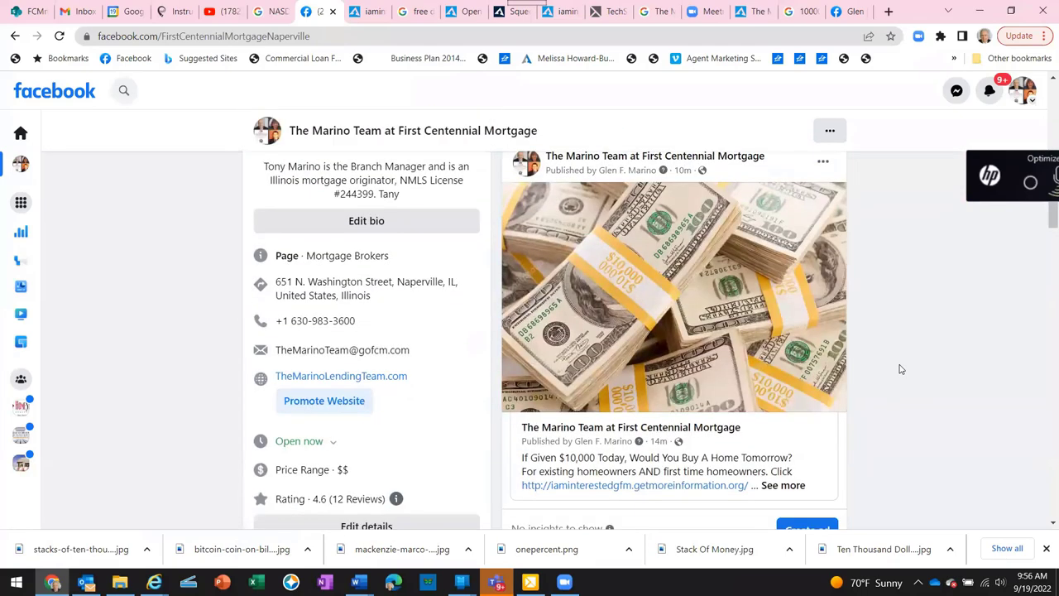
{"action": "scroll", "coordinate": [901, 369], "scroll_direction": "down", "scroll_amount": 1}
{"action": "scroll", "coordinate": [901, 369], "scroll_direction": "down", "scroll_amount": 1}
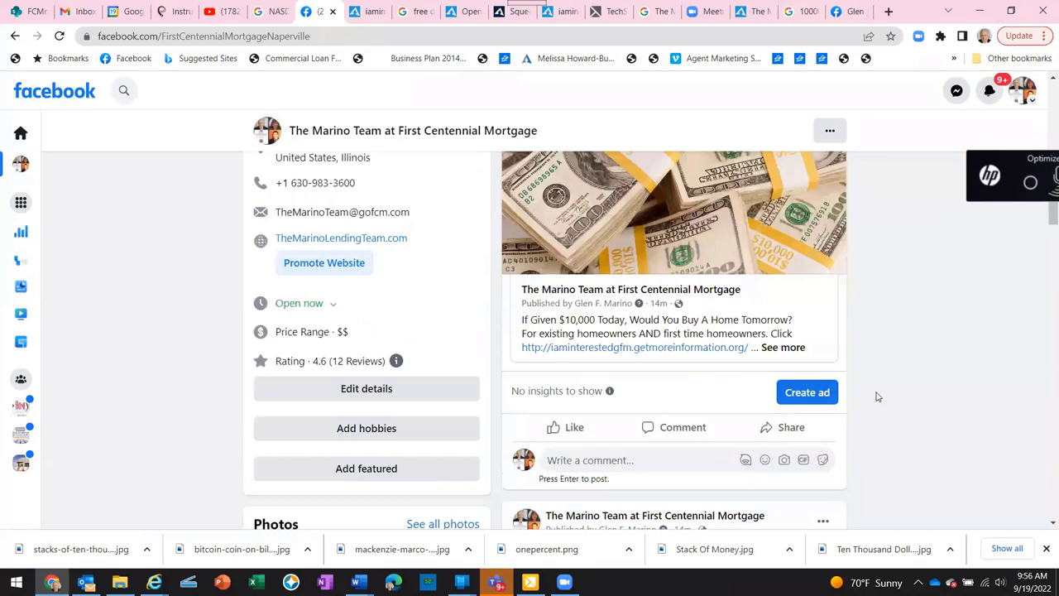
{"action": "scroll", "coordinate": [878, 397], "scroll_direction": "down", "scroll_amount": 2}
{"action": "scroll", "coordinate": [878, 396], "scroll_direction": "up", "scroll_amount": 5}
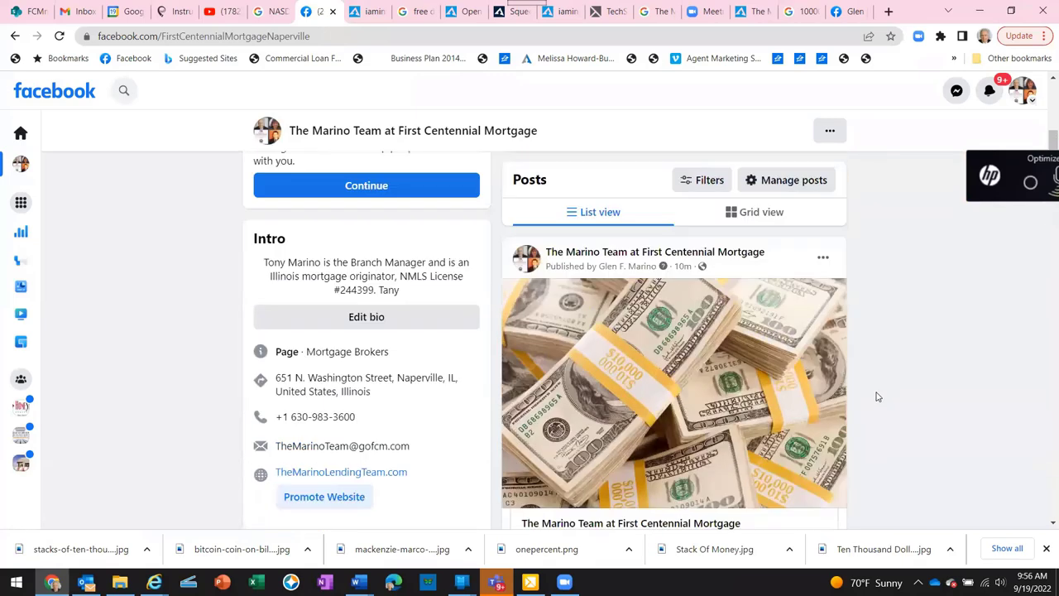
{"action": "scroll", "coordinate": [878, 396], "scroll_direction": "up", "scroll_amount": 1}
{"action": "scroll", "coordinate": [876, 398], "scroll_direction": "down", "scroll_amount": 2}
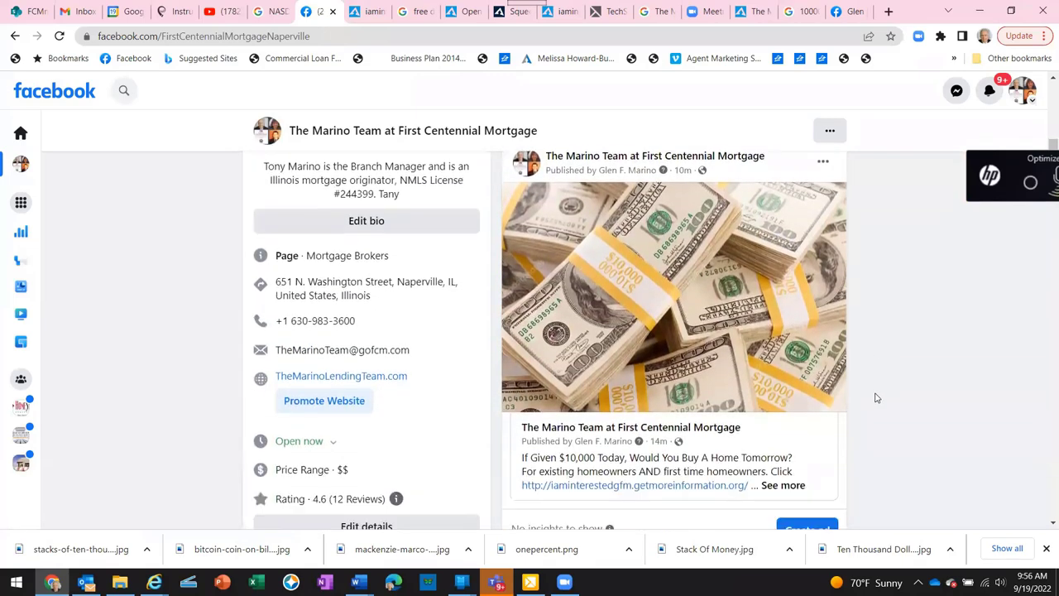
{"action": "scroll", "coordinate": [877, 398], "scroll_direction": "down", "scroll_amount": 3}
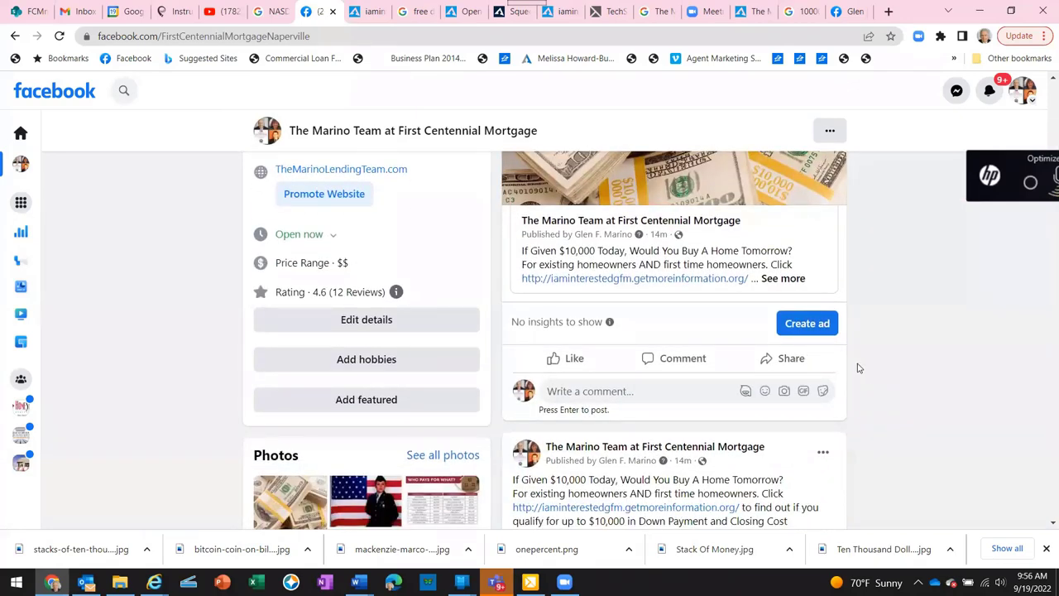
{"action": "left_click", "coordinate": [808, 324]}
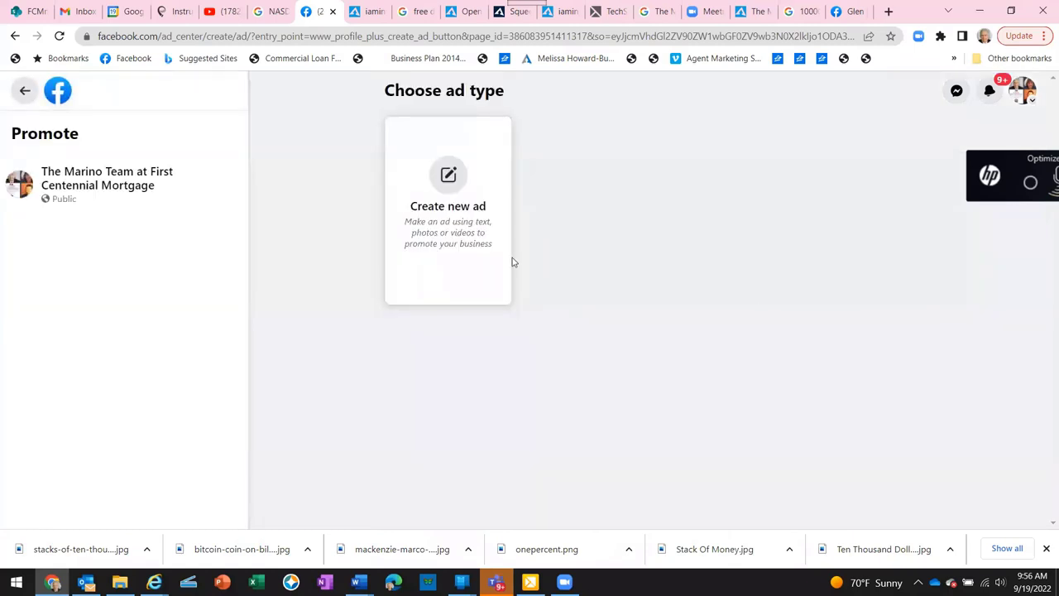
{"action": "left_click", "coordinate": [449, 177]}
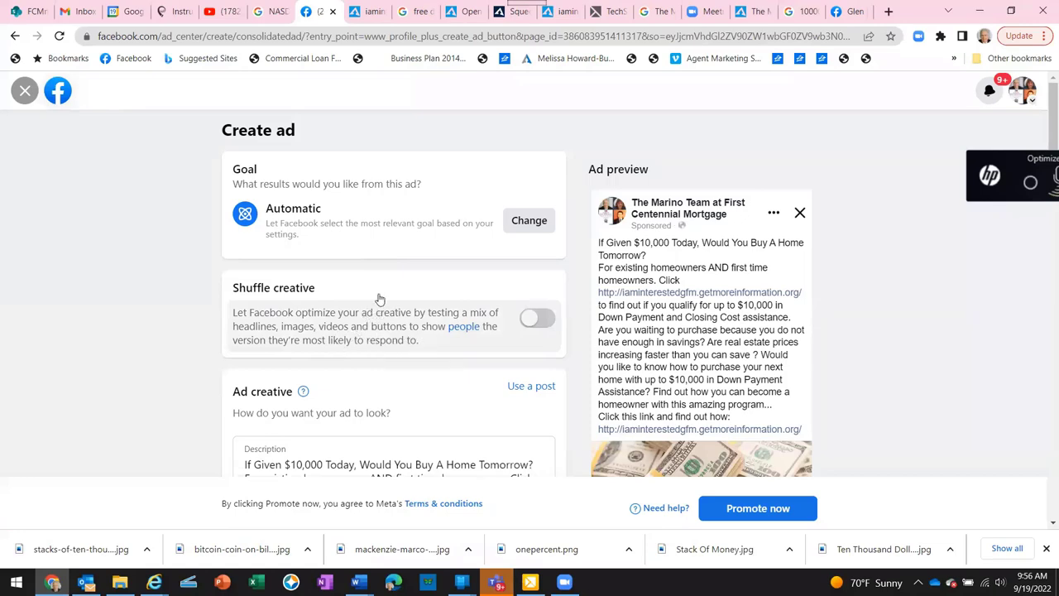
Examine the ad's creative settings, from the description and media through the headline, button label and website URL
{"action": "scroll", "coordinate": [381, 302], "scroll_direction": "down", "scroll_amount": 2}
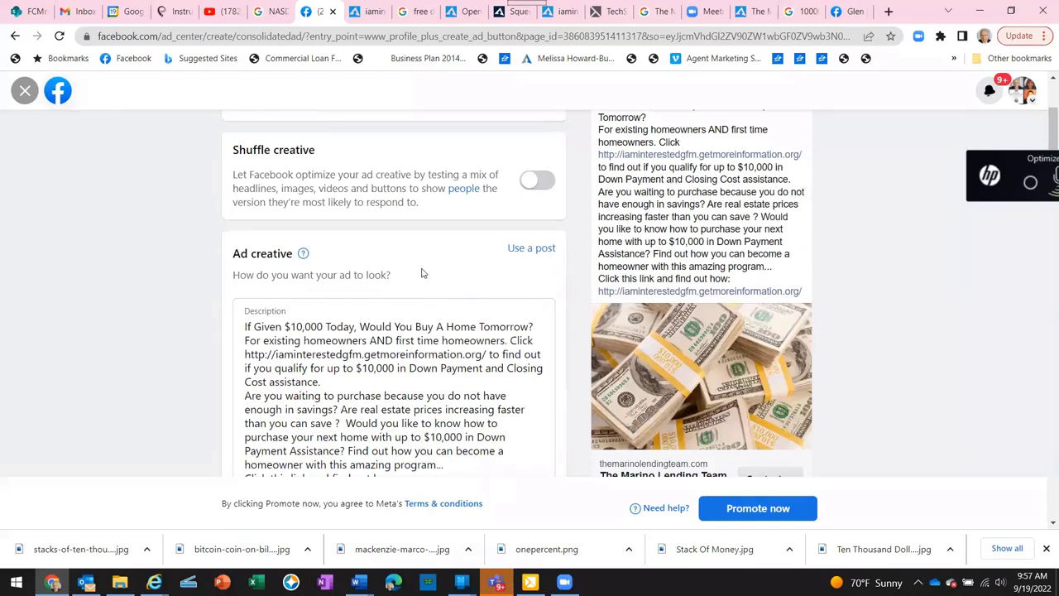
{"action": "scroll", "coordinate": [422, 273], "scroll_direction": "down", "scroll_amount": 1}
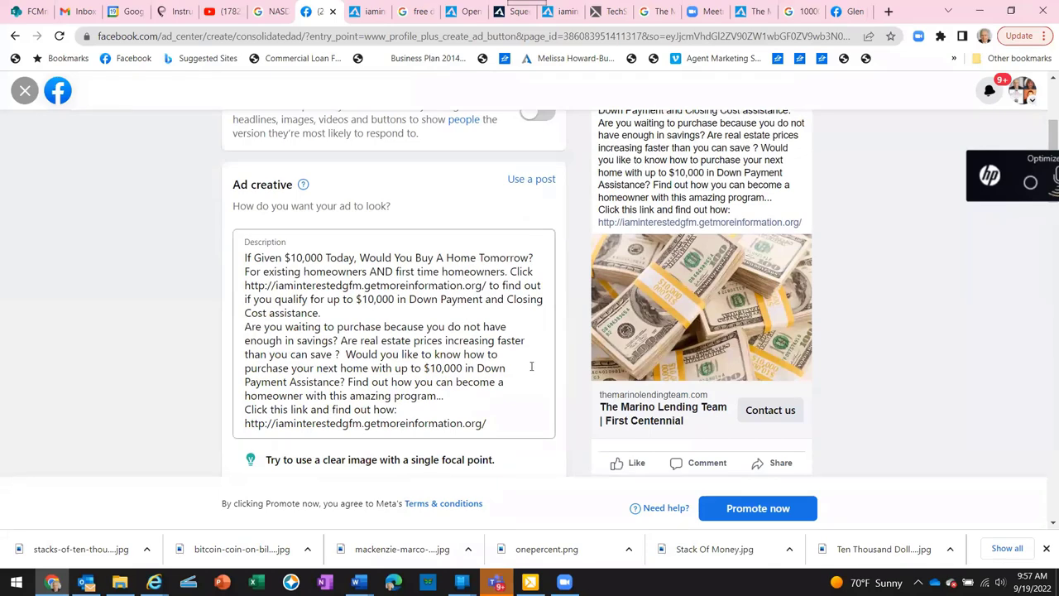
{"action": "scroll", "coordinate": [531, 365], "scroll_direction": "down", "scroll_amount": 2}
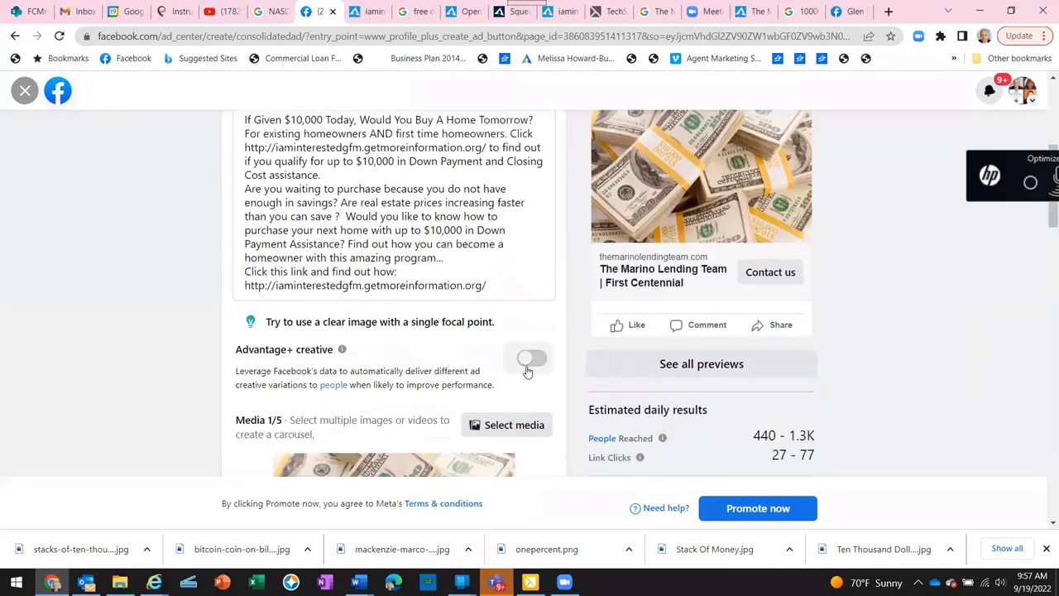
{"action": "scroll", "coordinate": [527, 371], "scroll_direction": "down", "scroll_amount": 1}
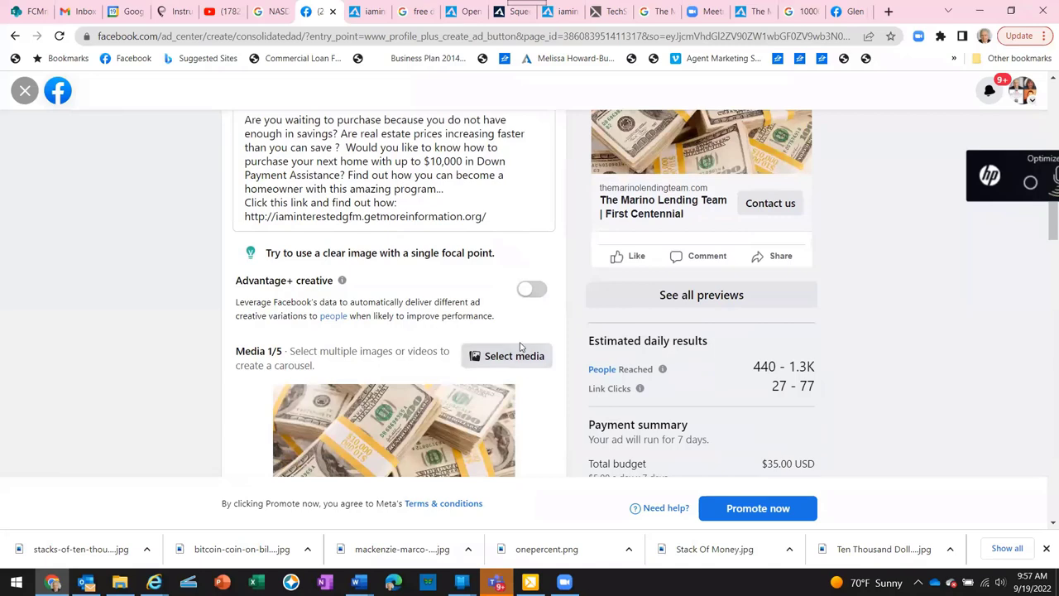
{"action": "scroll", "coordinate": [504, 389], "scroll_direction": "down", "scroll_amount": 1}
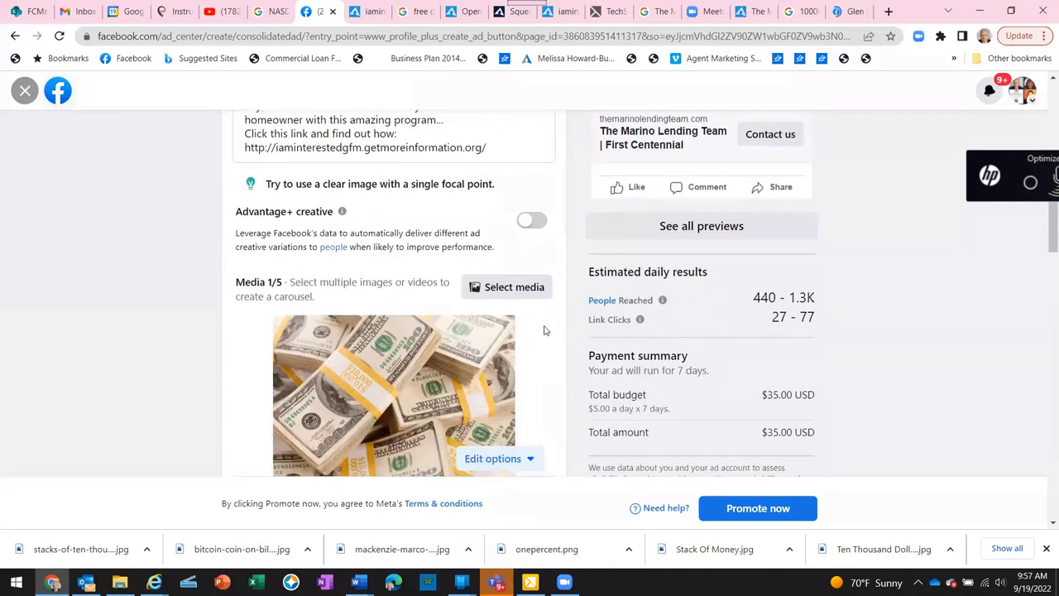
{"action": "scroll", "coordinate": [544, 331], "scroll_direction": "down", "scroll_amount": 2}
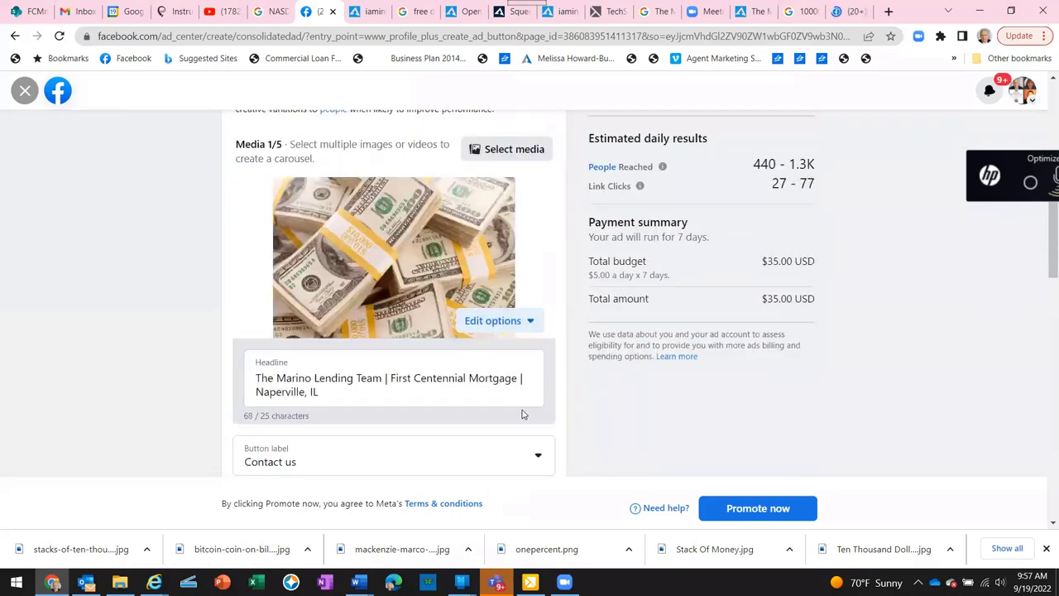
{"action": "scroll", "coordinate": [522, 414], "scroll_direction": "down", "scroll_amount": 1}
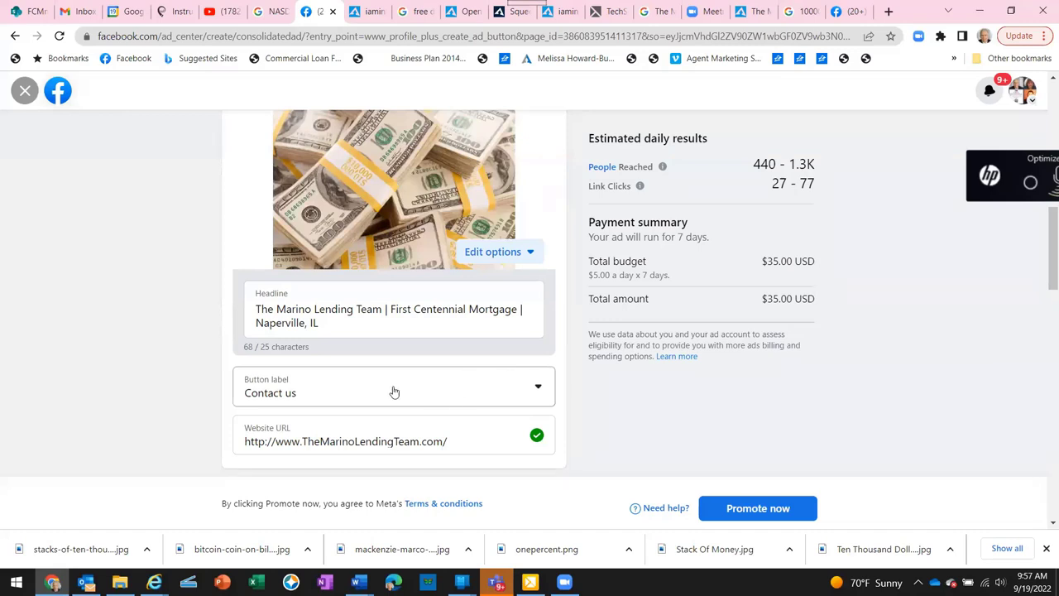
{"action": "scroll", "coordinate": [394, 392], "scroll_direction": "down", "scroll_amount": 1}
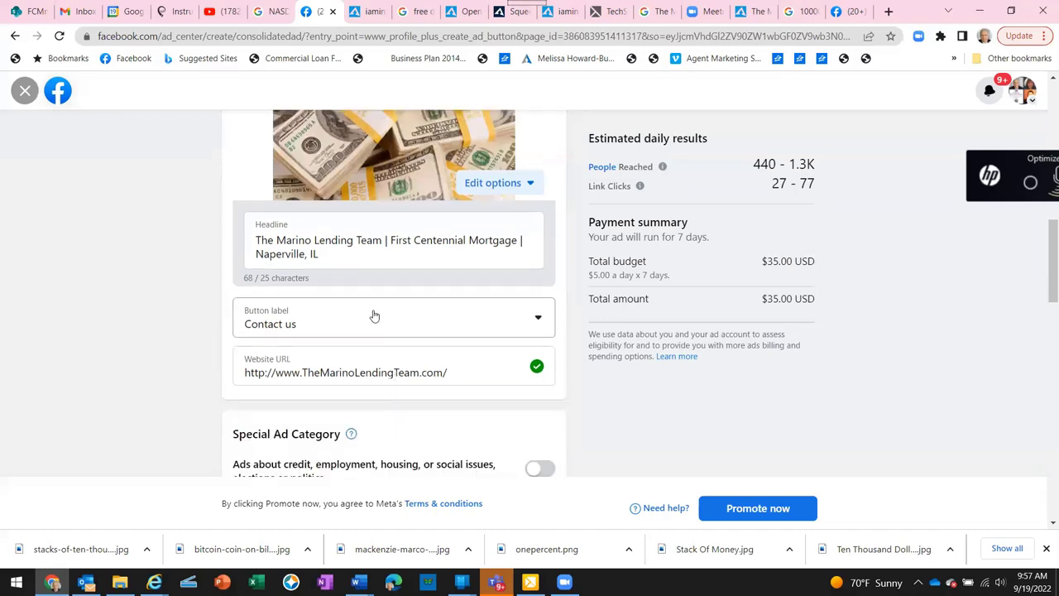
Replace the ad's entire headline with "Home Ownership"
{"action": "left_click", "coordinate": [323, 255]}
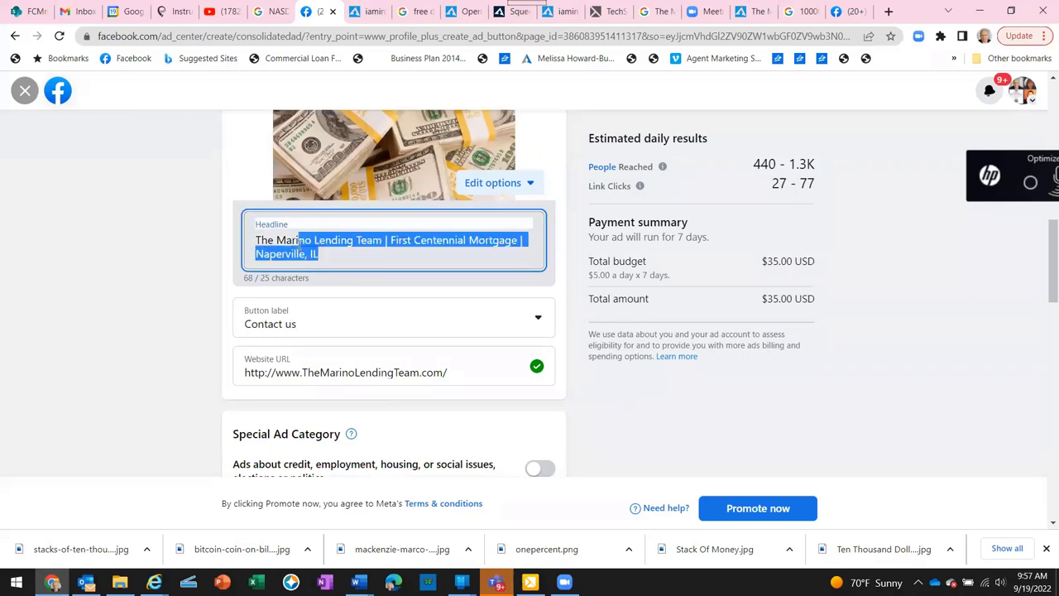
{"action": "left_click_drag", "start_coordinate": [298, 239], "coordinate": [255, 240]}
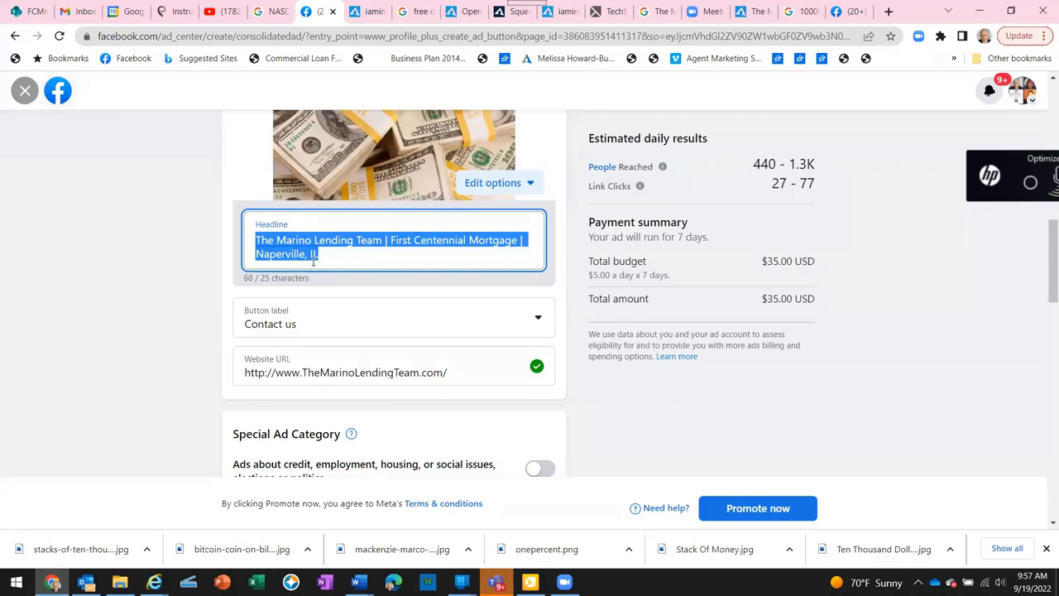
{"action": "type", "text": "Home O"}
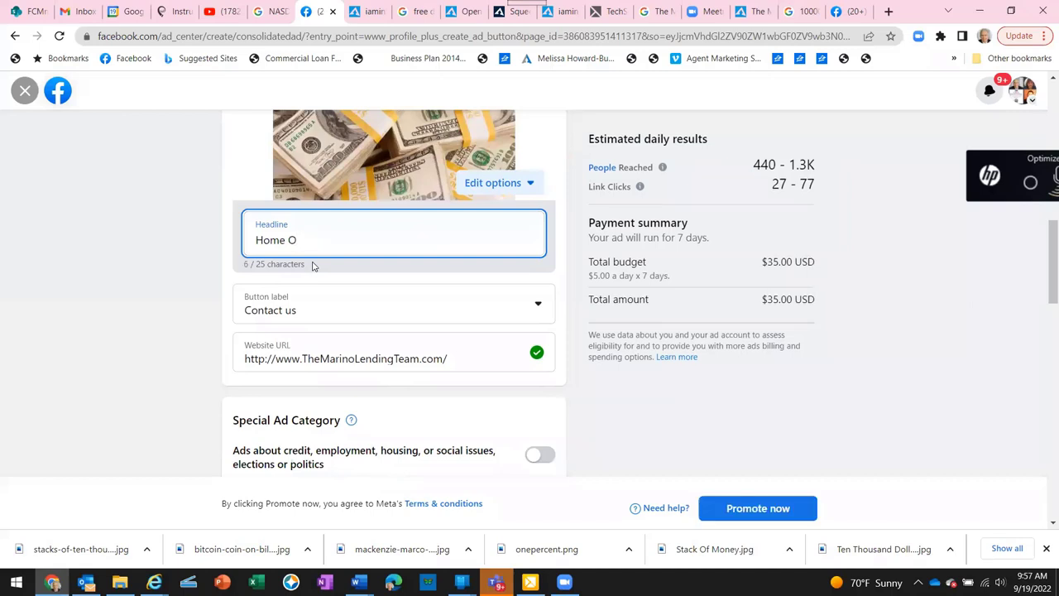
{"action": "type", "text": "wnership "}
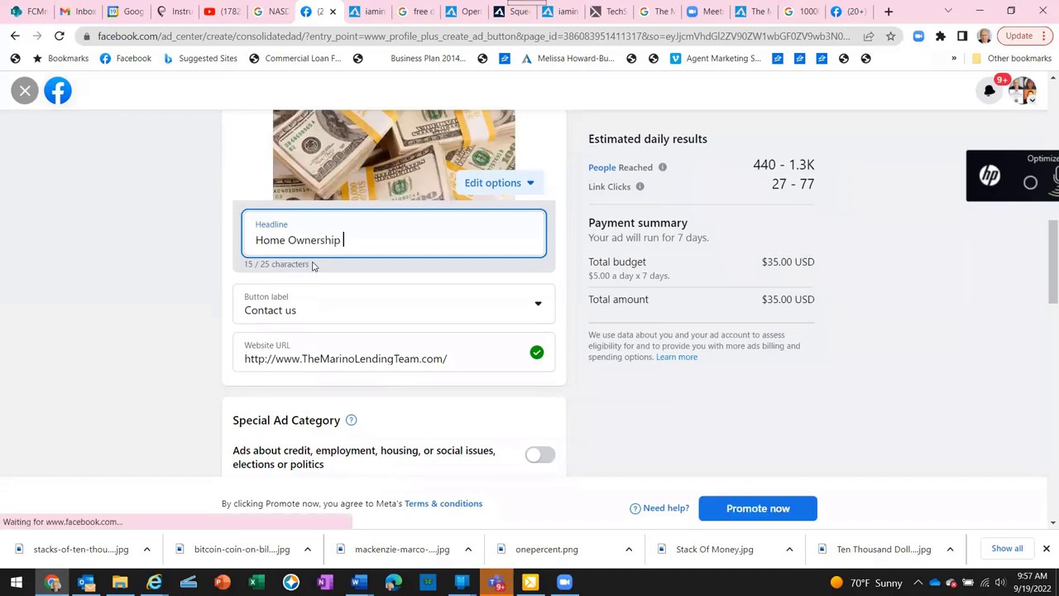
{"action": "type", "text": "Just "}
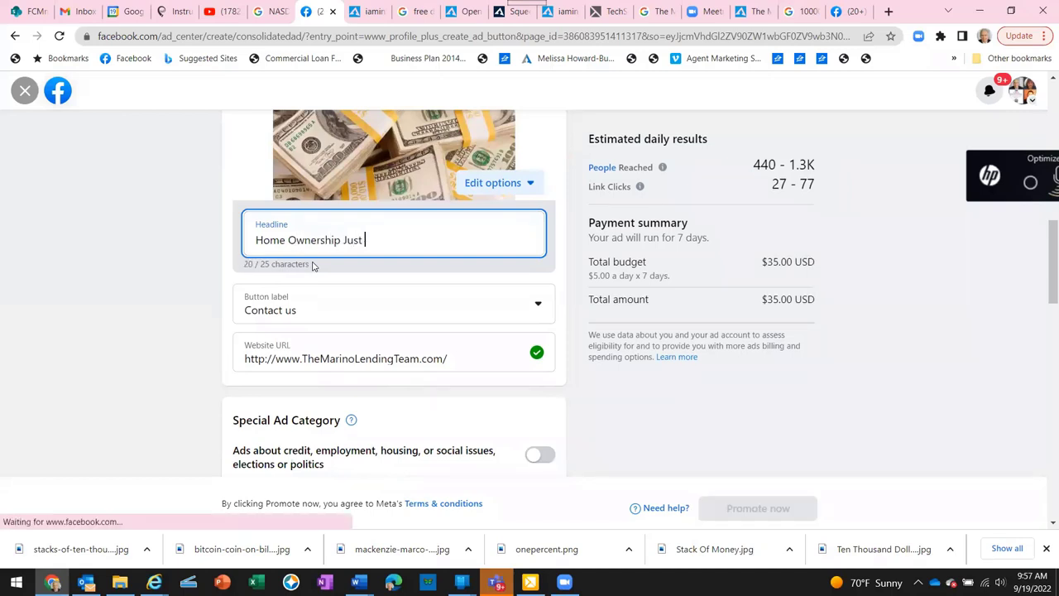
{"action": "type", "text": "Got "}
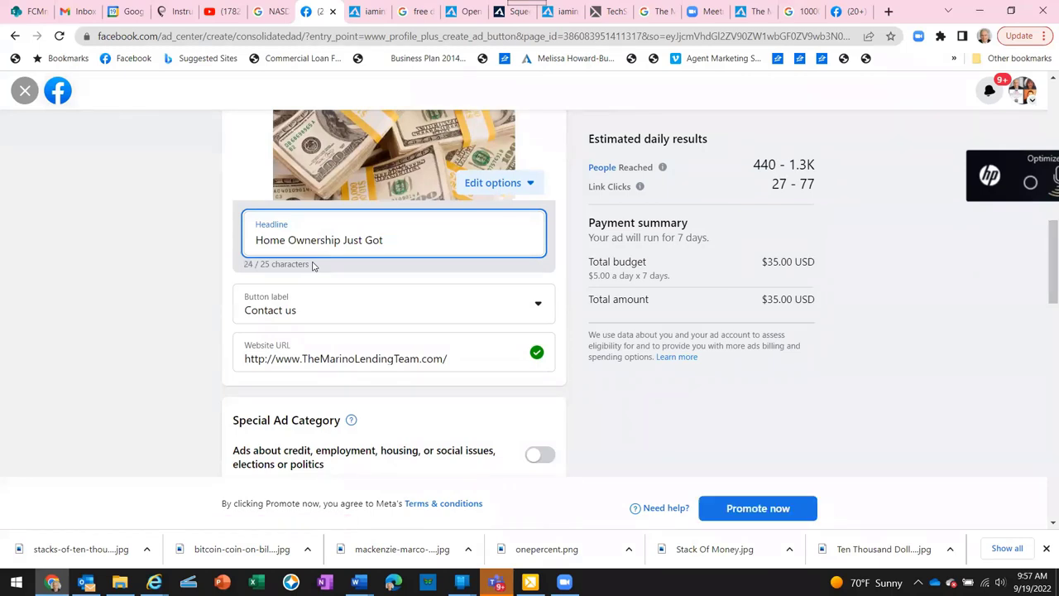
{"action": "type", "text": "aa"}
{"action": "key", "text": "BackSpace"}
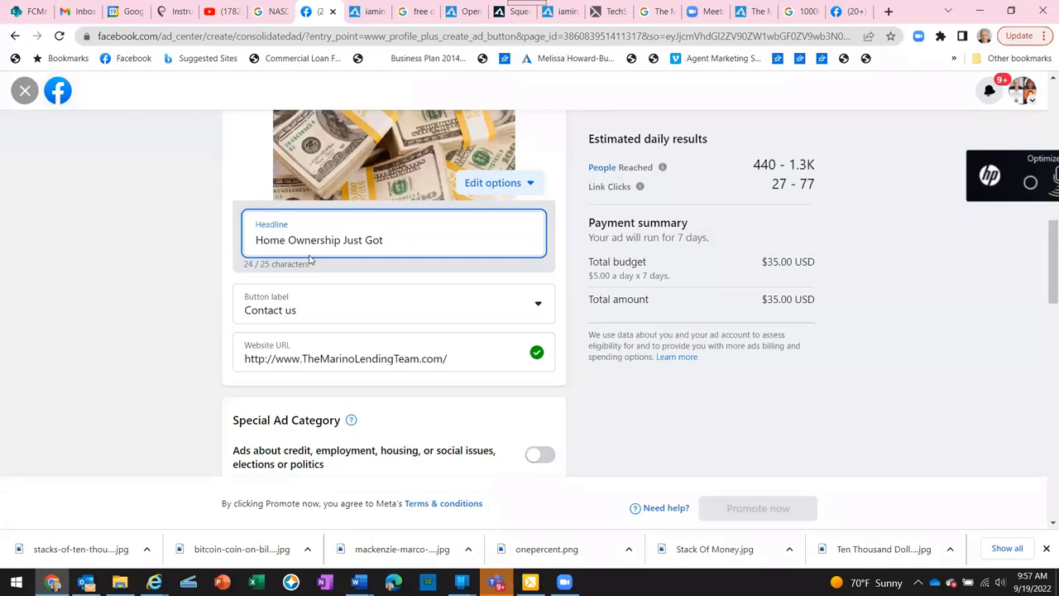
{"action": "type", "text": "E"}
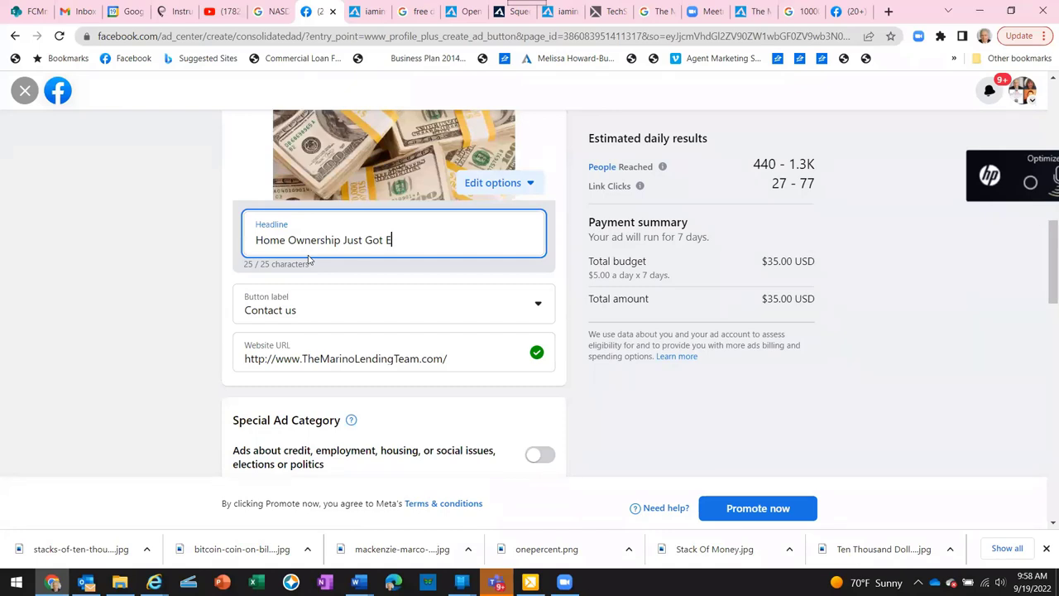
{"action": "key", "text": "BackSpace"}
{"action": "key", "text": "BackSpace"}
{"action": "key", "text": "BackSpace"}
{"action": "key", "text": "BackSpace"}
{"action": "key", "text": "BackSpace"}
{"action": "key", "text": "BackSpace"}
{"action": "key", "text": "BackSpace"}
{"action": "key", "text": "BackSpace"}
{"action": "key", "text": "BackSpace"}
{"action": "key", "text": "BackSpace"}
Complete the headline as "Home Ownership Made Easy!" and set the ad's button label to Learn more
{"action": "type", "text": "Made "}
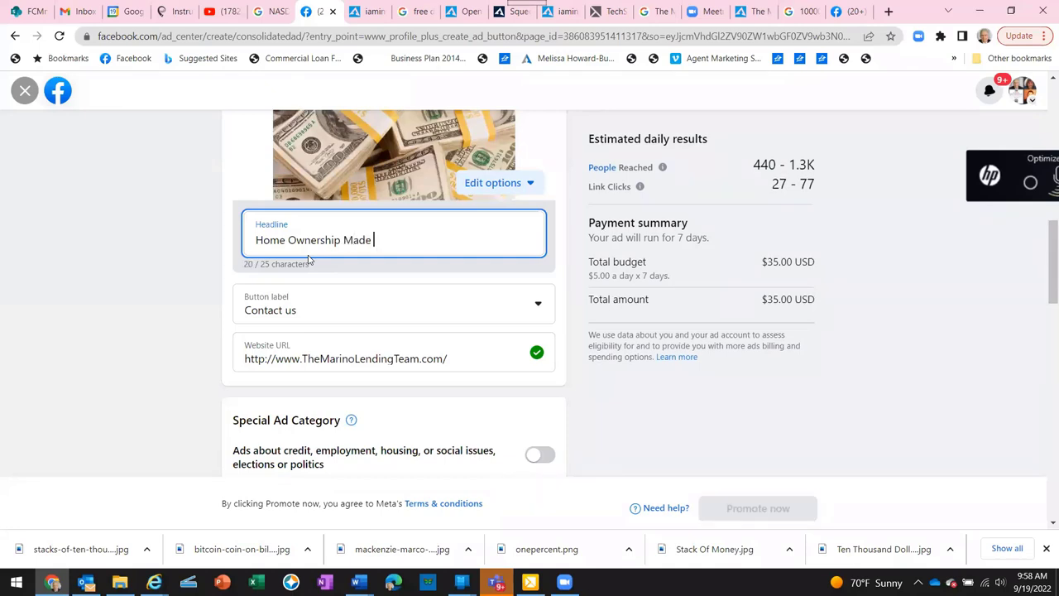
{"action": "type", "text": "Easy"}
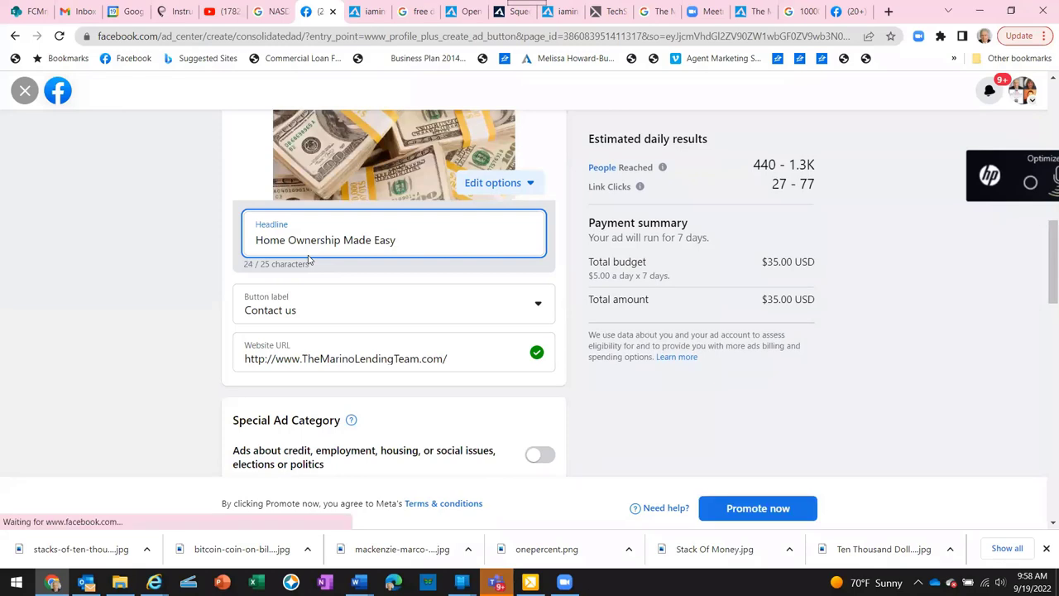
{"action": "type", "text": "!"}
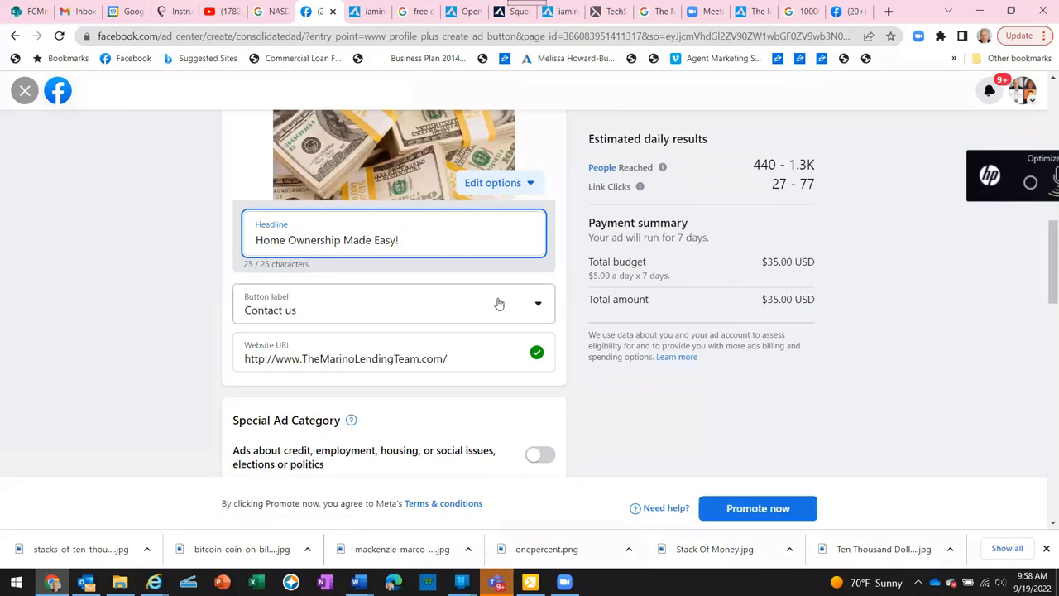
{"action": "left_click", "coordinate": [534, 307]}
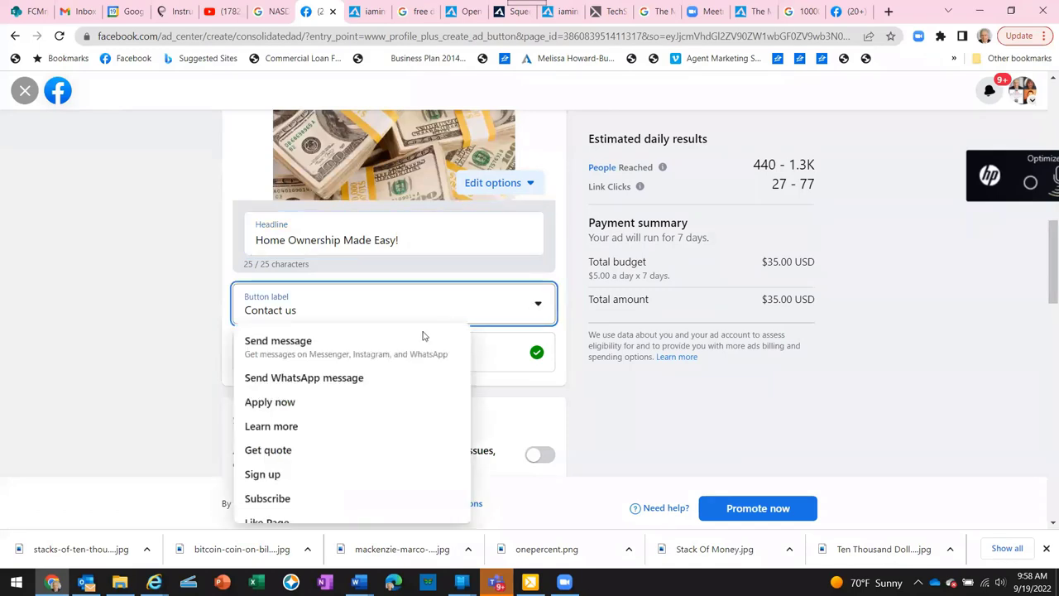
{"action": "left_click", "coordinate": [291, 427]}
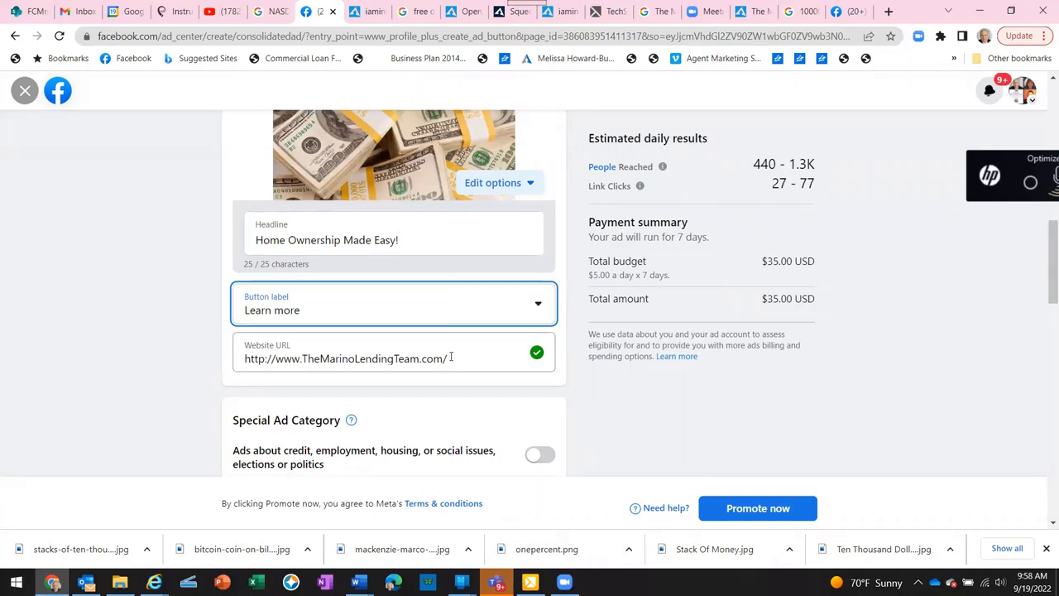
Replace the ad's website URL with the landing page address iaminterestedgfm.getmoreinformation.org, copied from its open browser tab
{"action": "left_click_drag", "start_coordinate": [449, 358], "coordinate": [245, 358]}
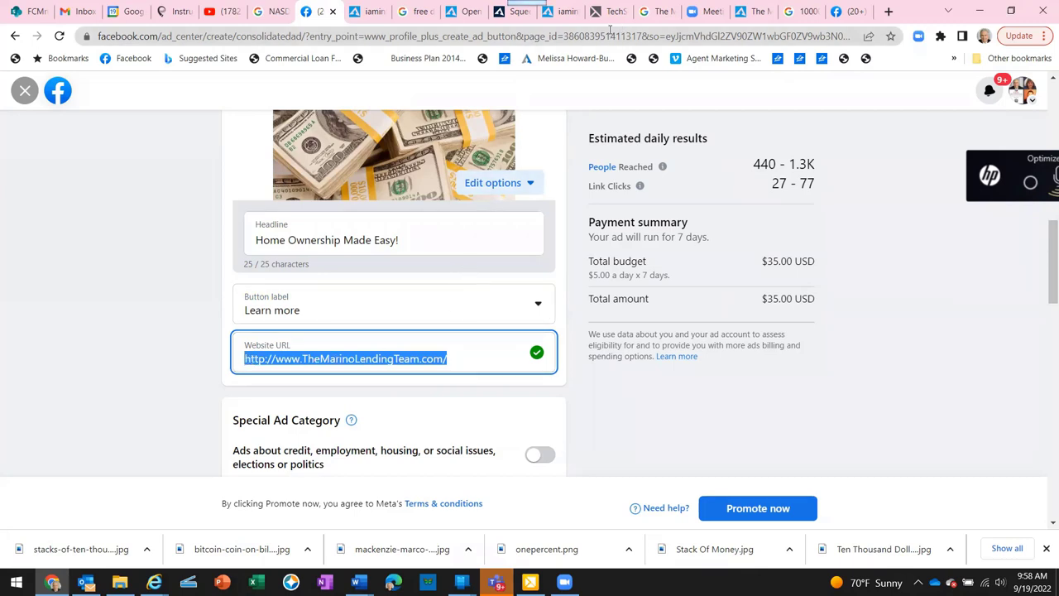
{"action": "left_click", "coordinate": [561, 15]}
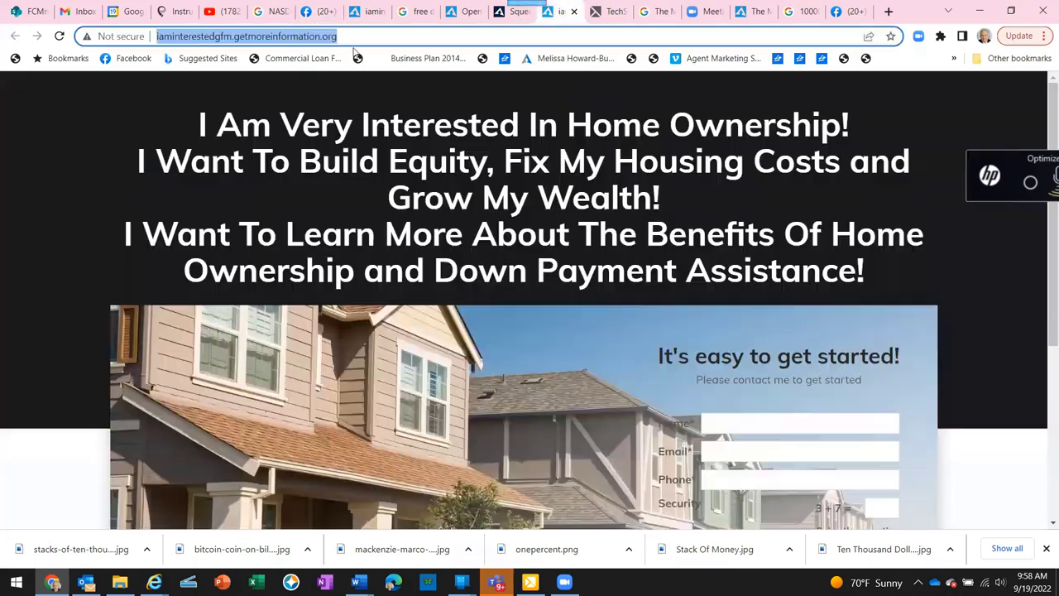
{"action": "right_click", "coordinate": [288, 38]}
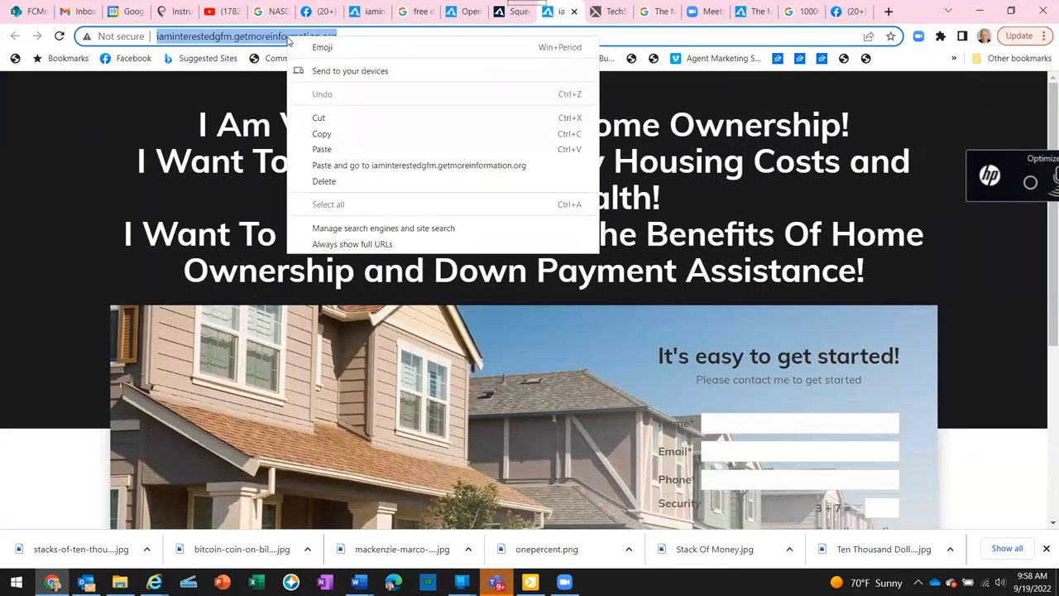
{"action": "left_click", "coordinate": [318, 133]}
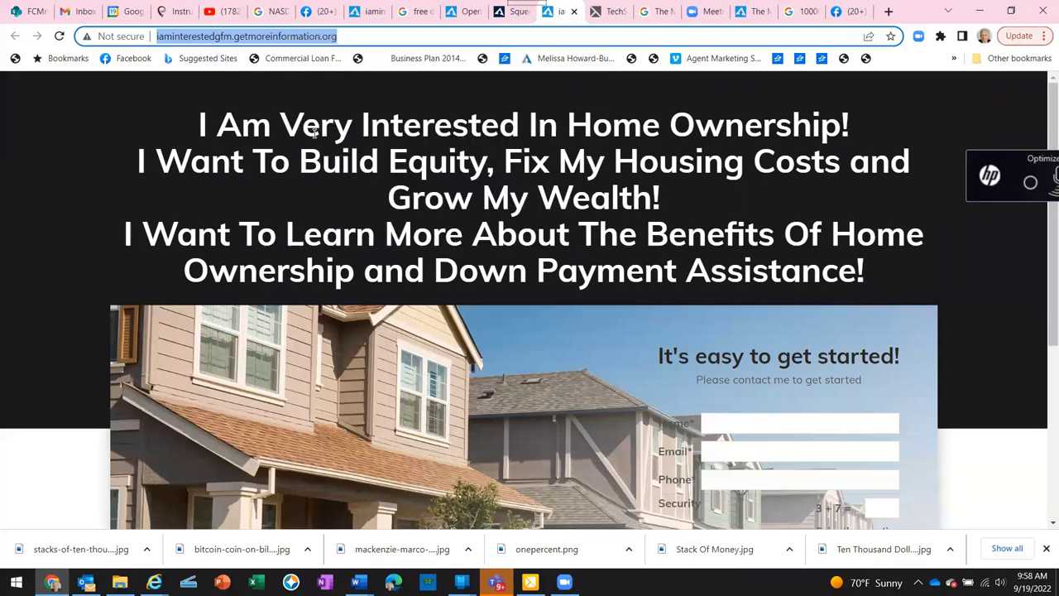
{"action": "left_click", "coordinate": [316, 13]}
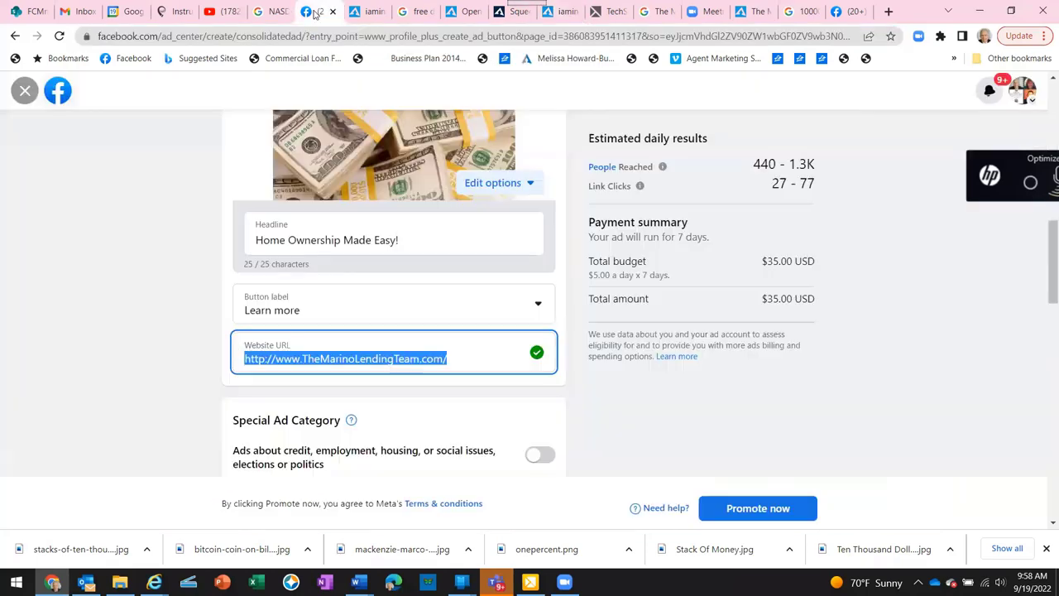
{"action": "right_click", "coordinate": [259, 358]}
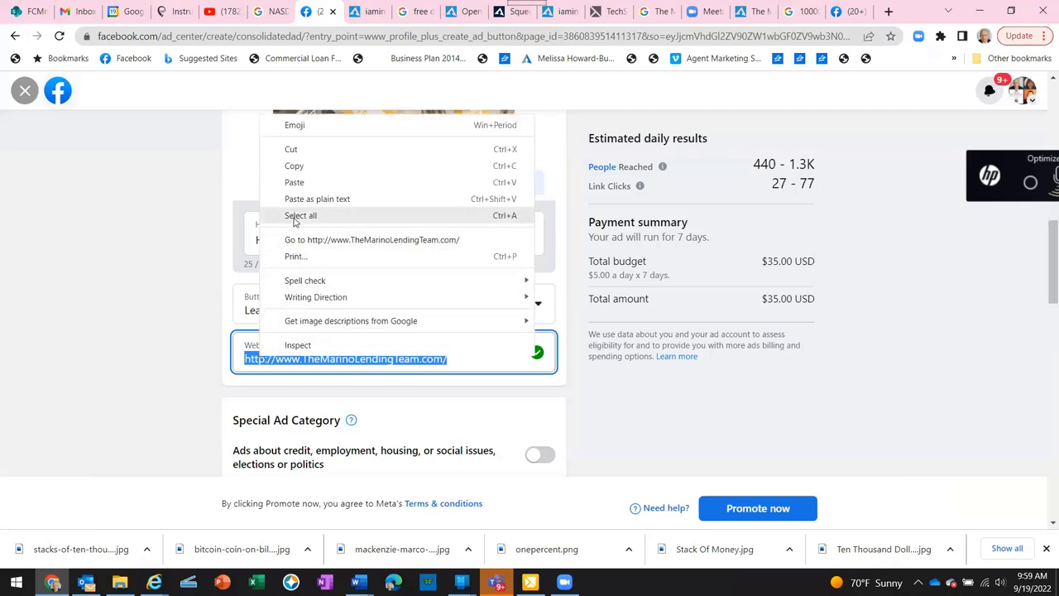
{"action": "left_click", "coordinate": [295, 183]}
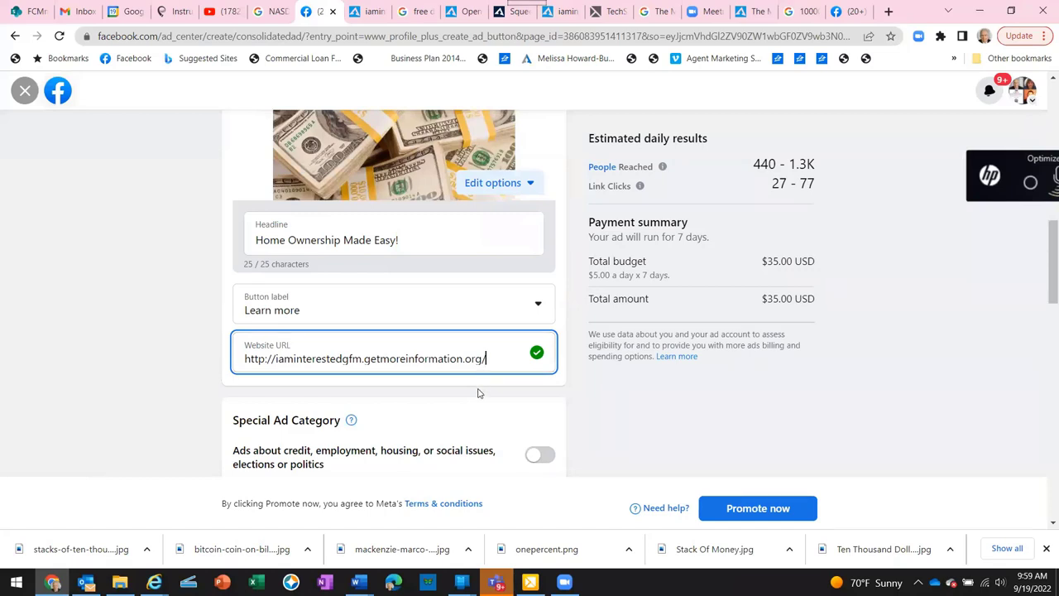
Declare the ad as a special ad category ad and choose Housing as its category
{"action": "scroll", "coordinate": [478, 393], "scroll_direction": "down", "scroll_amount": 1}
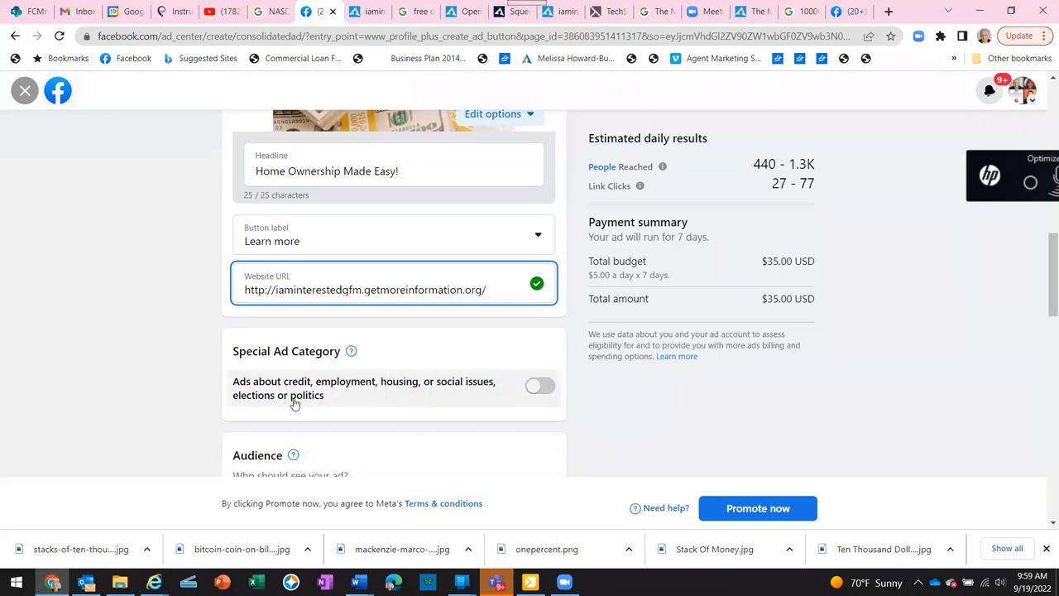
{"action": "left_click", "coordinate": [533, 391]}
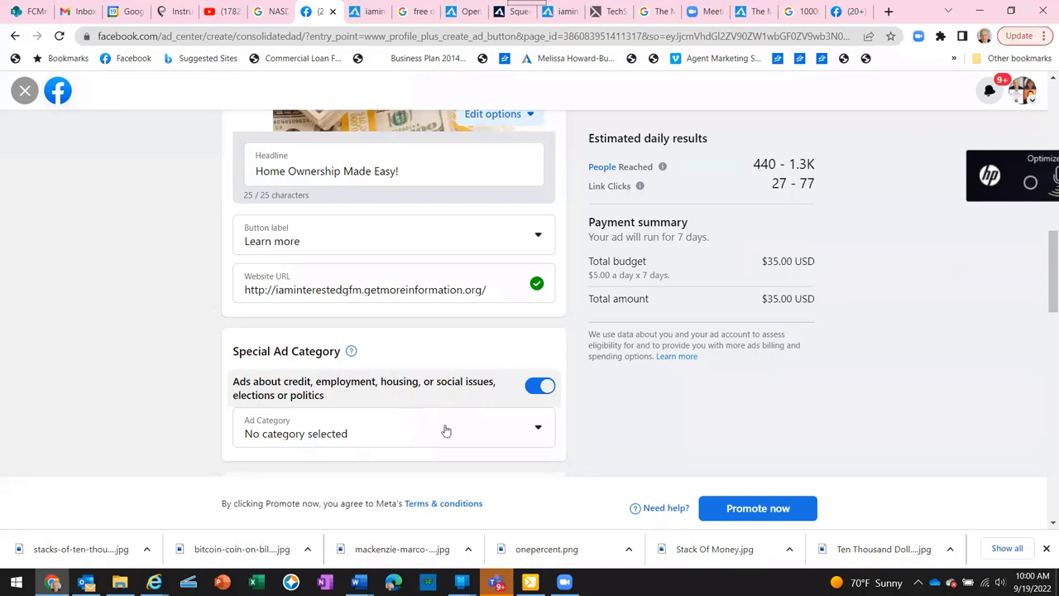
{"action": "scroll", "coordinate": [399, 381], "scroll_direction": "down", "scroll_amount": 1}
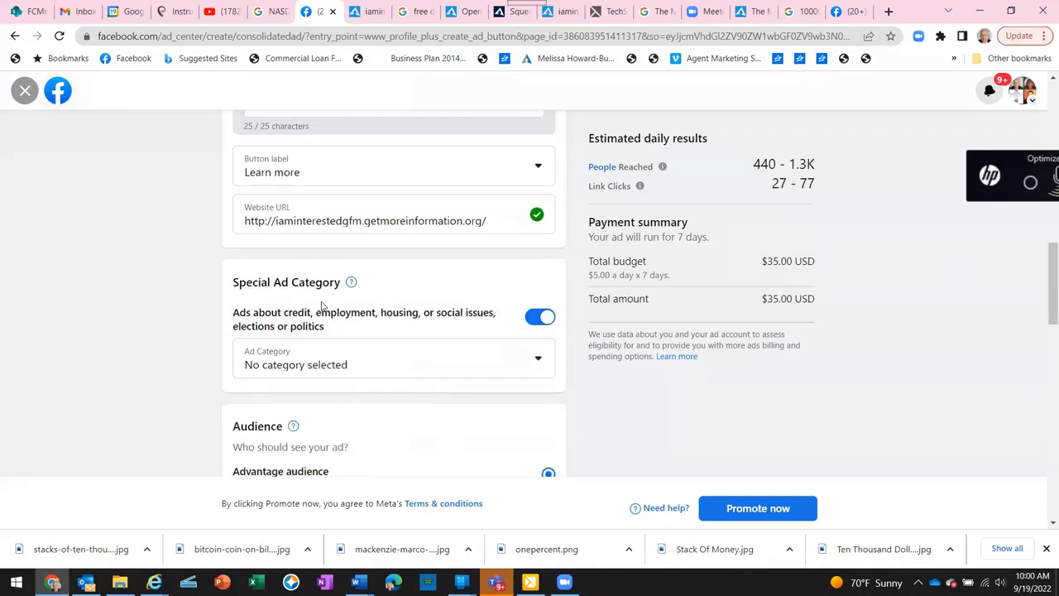
{"action": "left_click", "coordinate": [540, 362]}
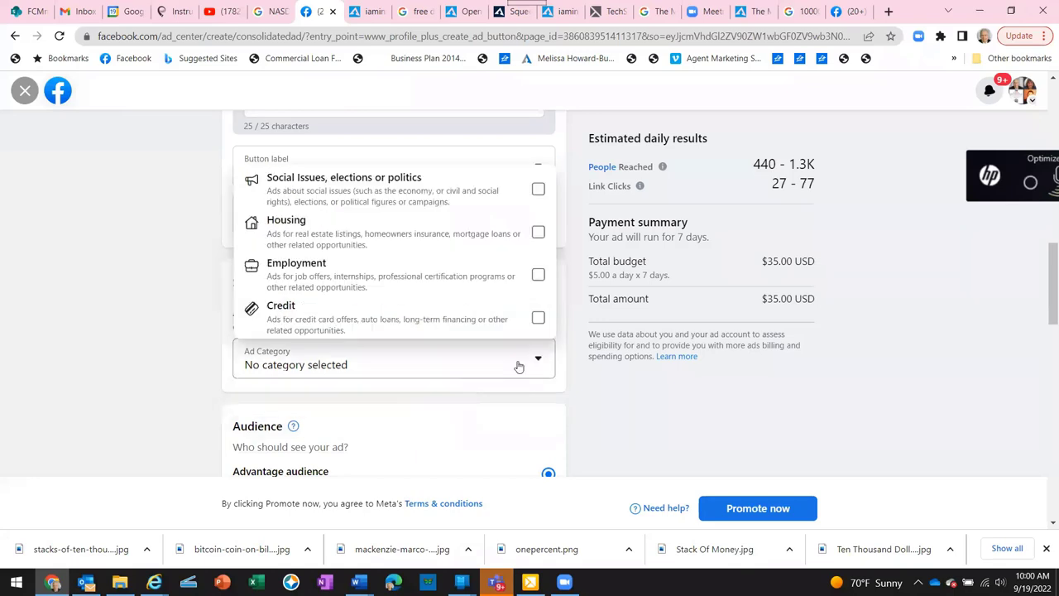
{"action": "left_click", "coordinate": [536, 232]}
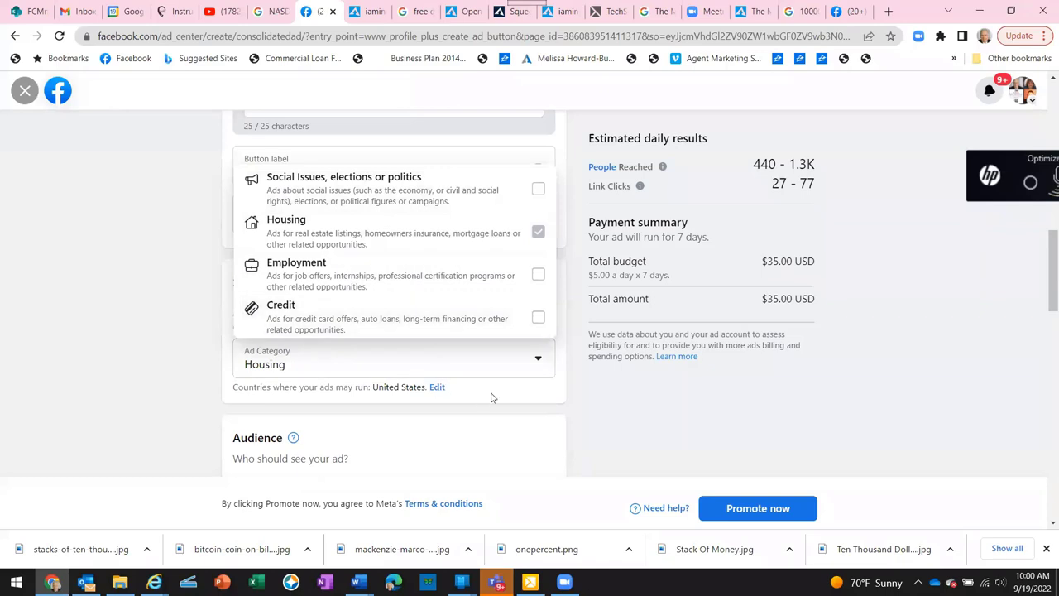
{"action": "left_click", "coordinate": [512, 391]}
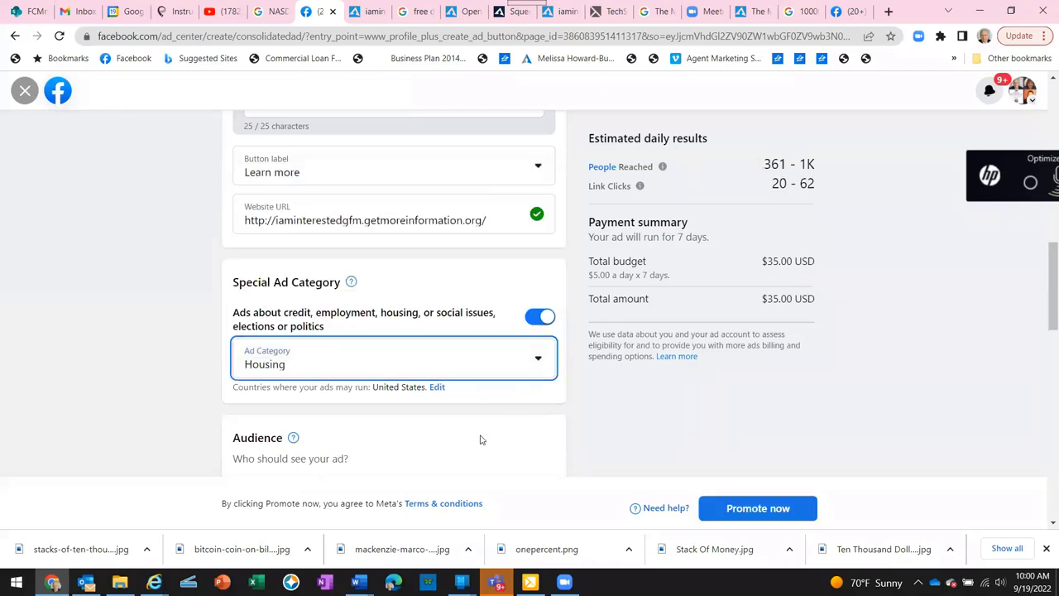
Edit the ad's audience, replacing the existing street-address location with the city of Naperville, Illinois
{"action": "scroll", "coordinate": [480, 437], "scroll_direction": "down", "scroll_amount": 2}
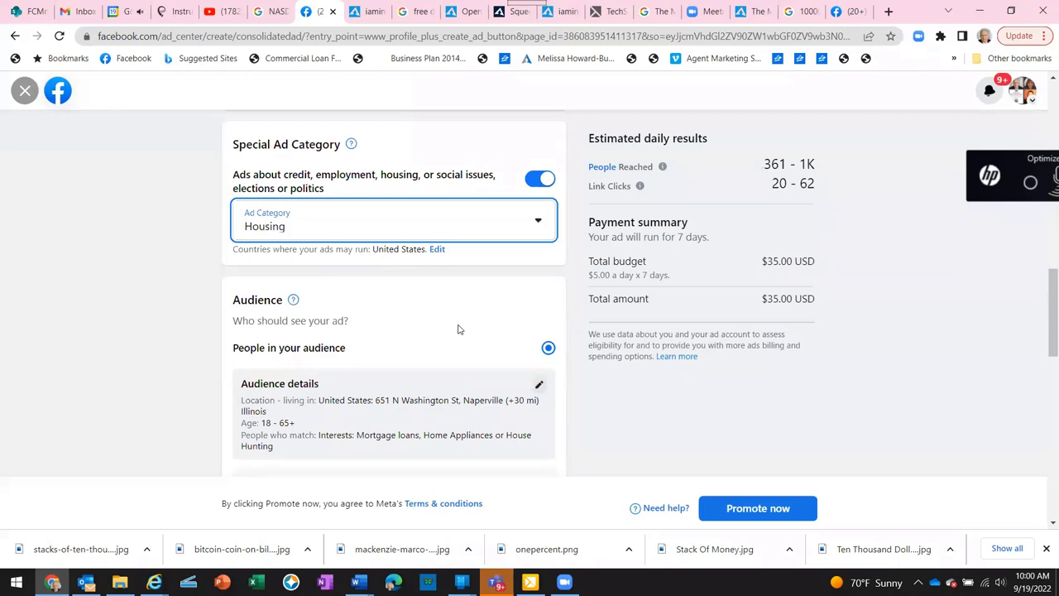
{"action": "scroll", "coordinate": [457, 330], "scroll_direction": "down", "scroll_amount": 2}
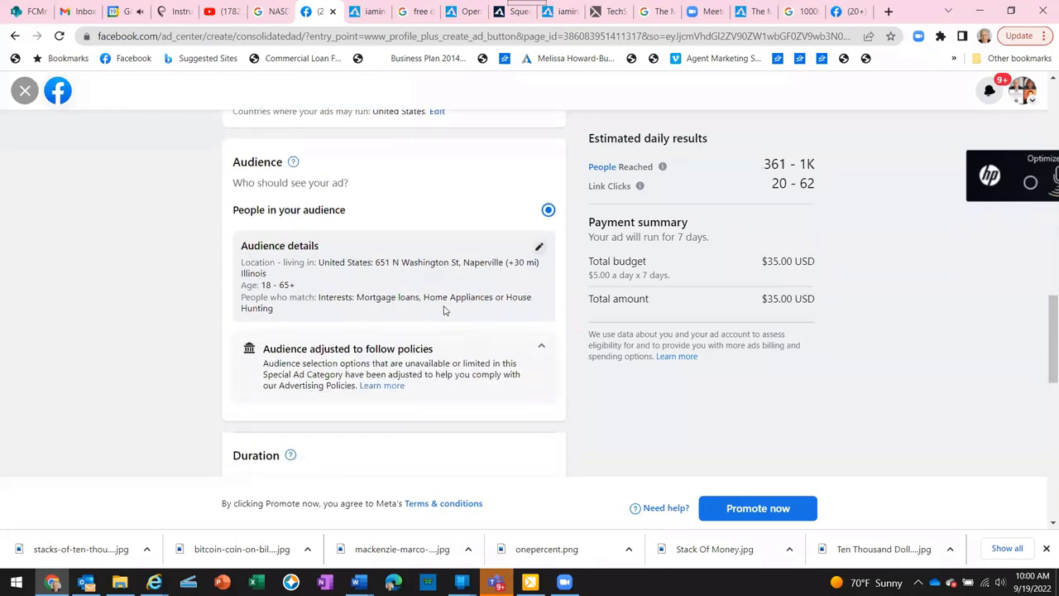
{"action": "left_click", "coordinate": [539, 249]}
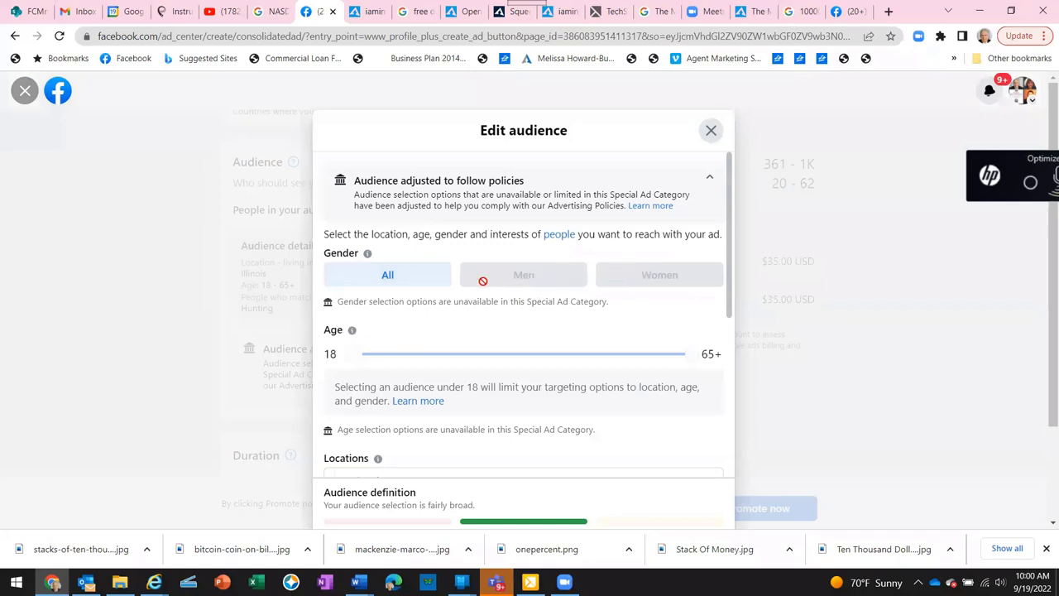
{"action": "scroll", "coordinate": [473, 331], "scroll_direction": "down", "scroll_amount": 2}
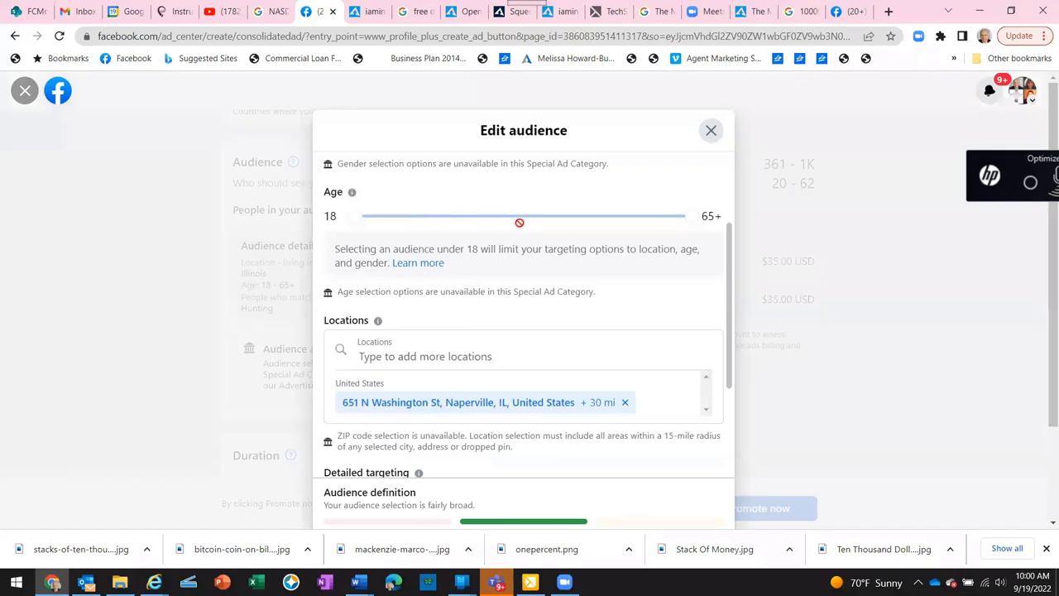
{"action": "scroll", "coordinate": [500, 284], "scroll_direction": "down", "scroll_amount": 2}
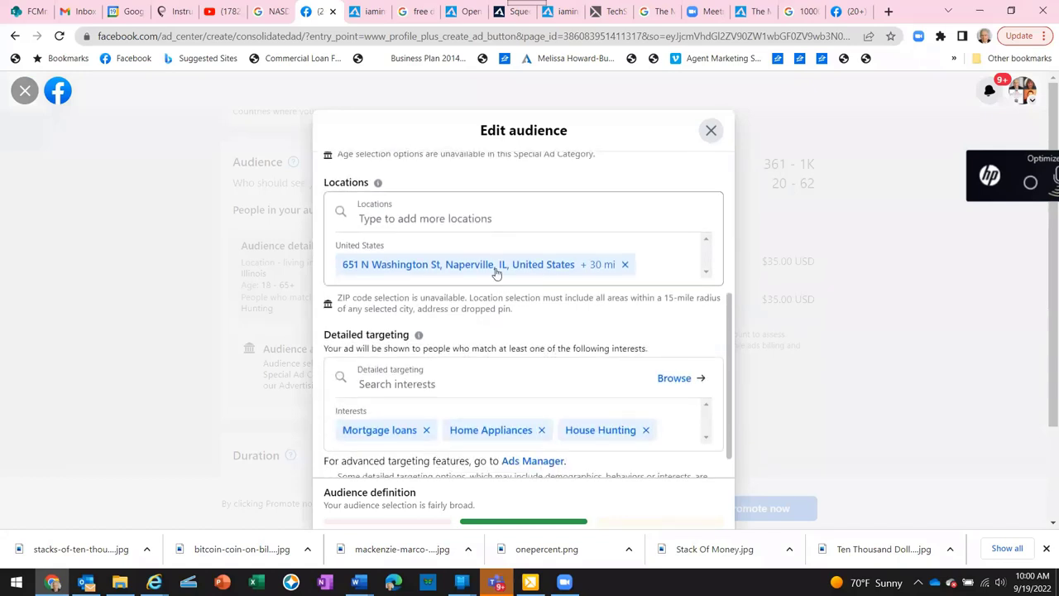
{"action": "left_click", "coordinate": [625, 265]}
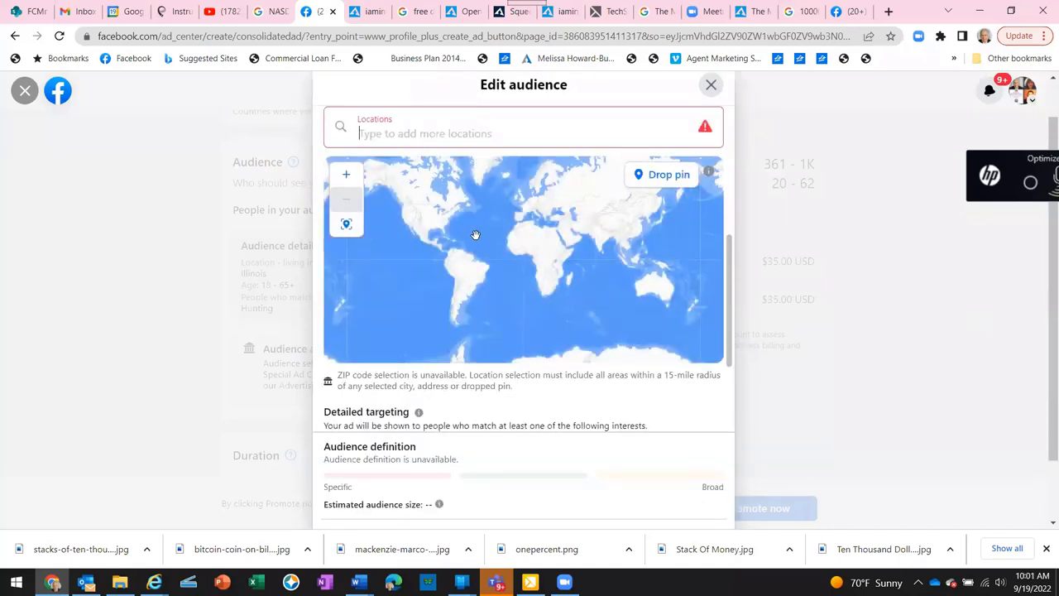
{"action": "type", "text": "Naper"}
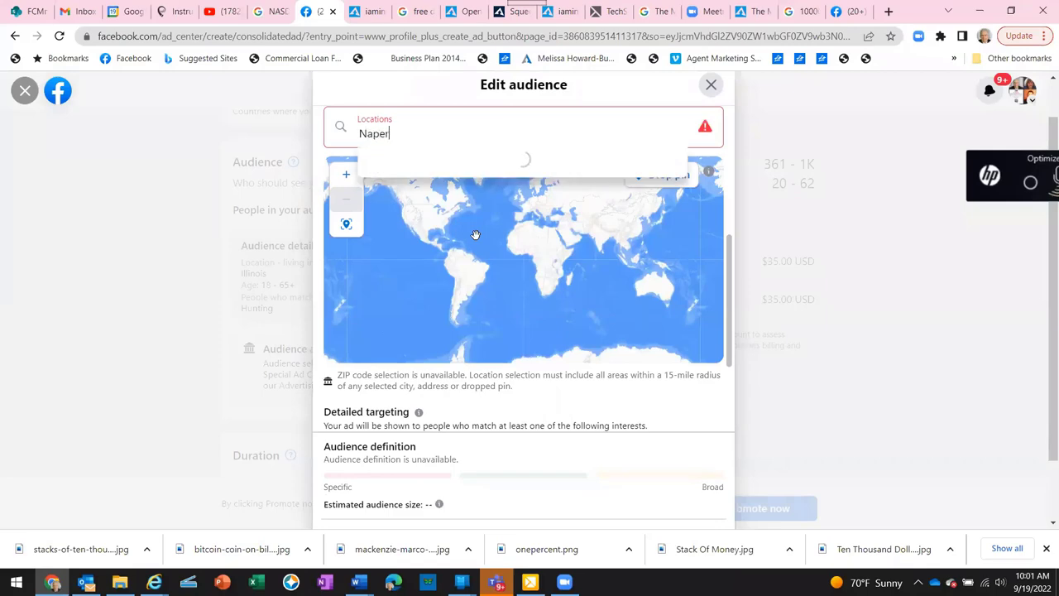
{"action": "type", "text": "vill"}
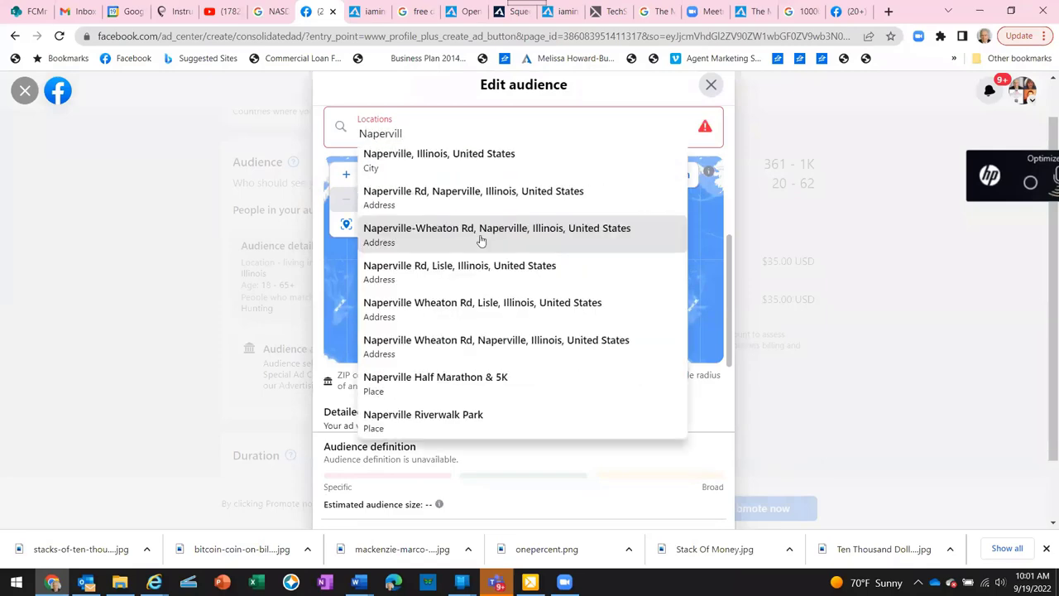
{"action": "left_click", "coordinate": [482, 165]}
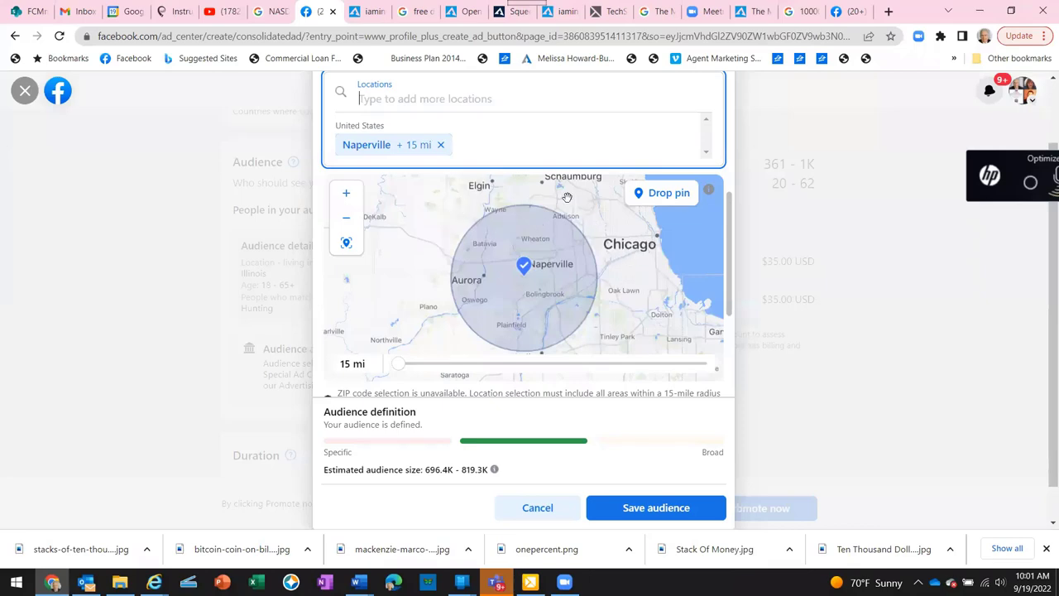
Add the cities of Chicago, Illinois and Schaumburg, Illinois to the audience locations
{"action": "left_click", "coordinate": [488, 147]}
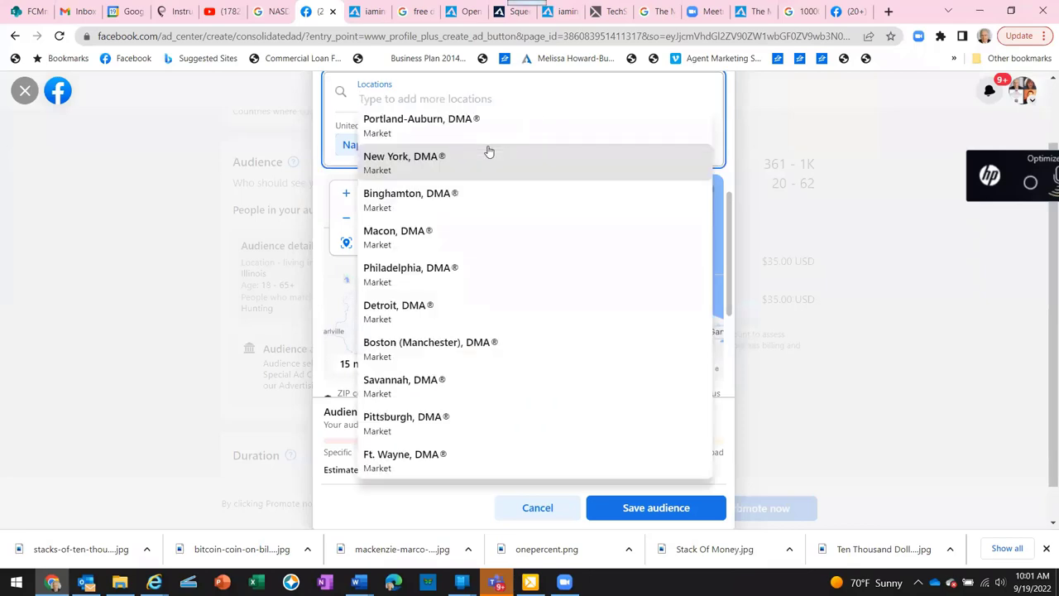
{"action": "type", "text": "Chica"}
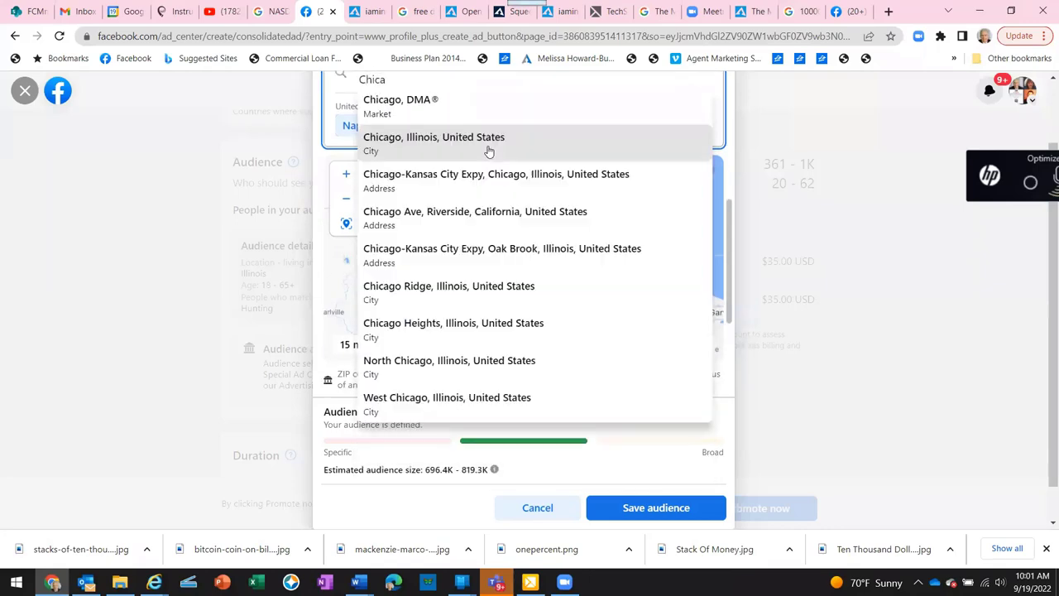
{"action": "type", "text": "go,"}
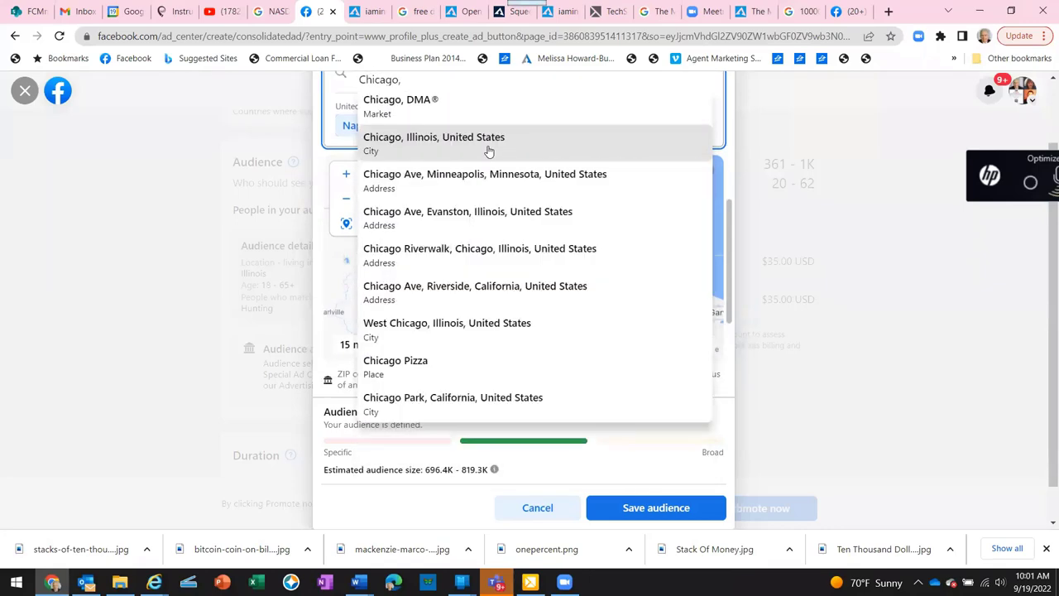
{"action": "left_click", "coordinate": [488, 145]}
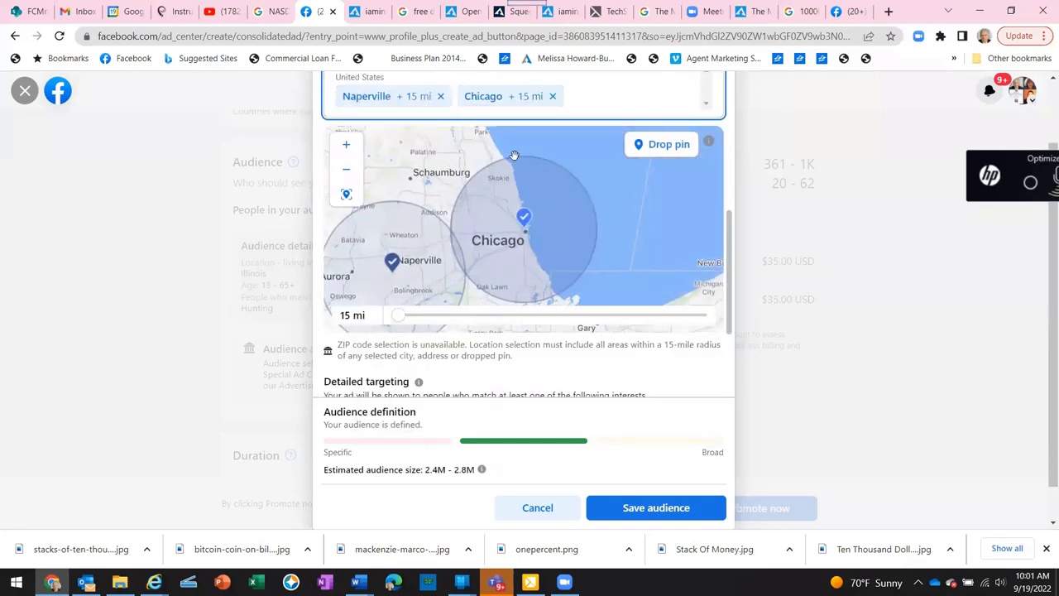
{"action": "left_click", "coordinate": [583, 100]}
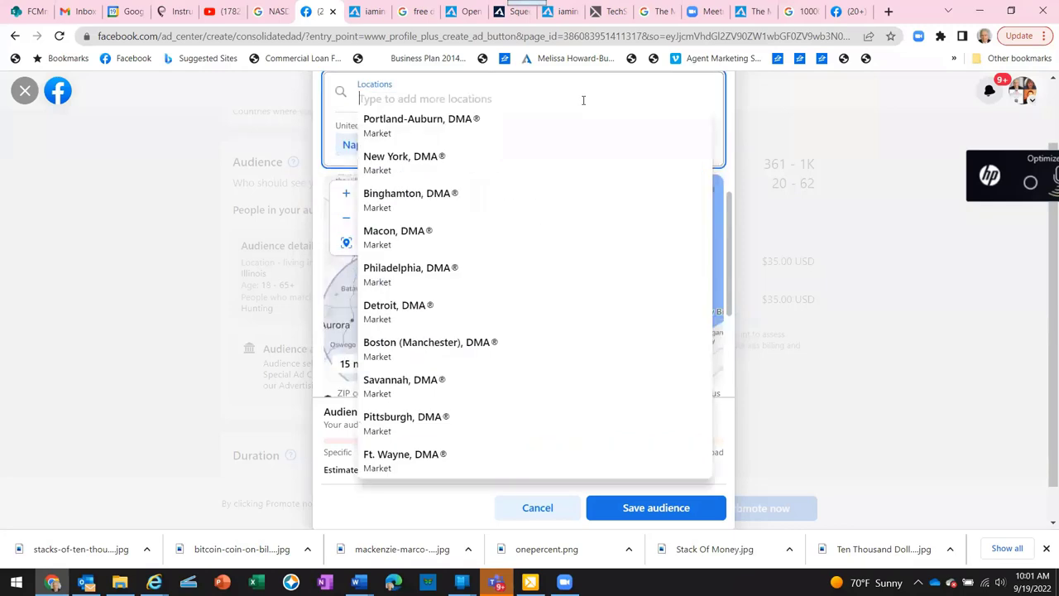
{"action": "type", "text": "Schau"}
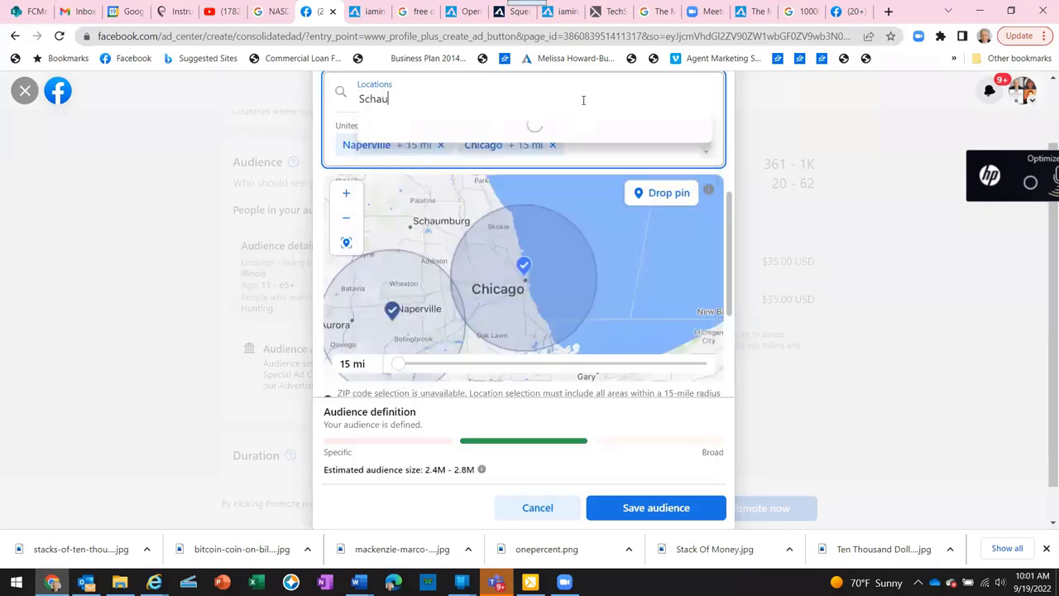
{"action": "type", "text": "mbu"}
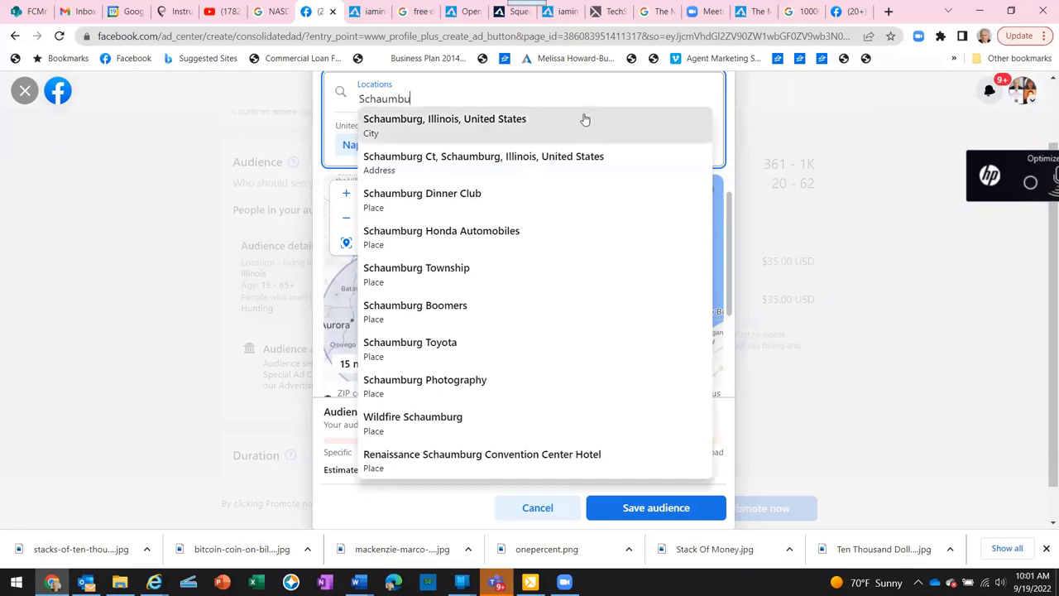
{"action": "left_click", "coordinate": [523, 124]}
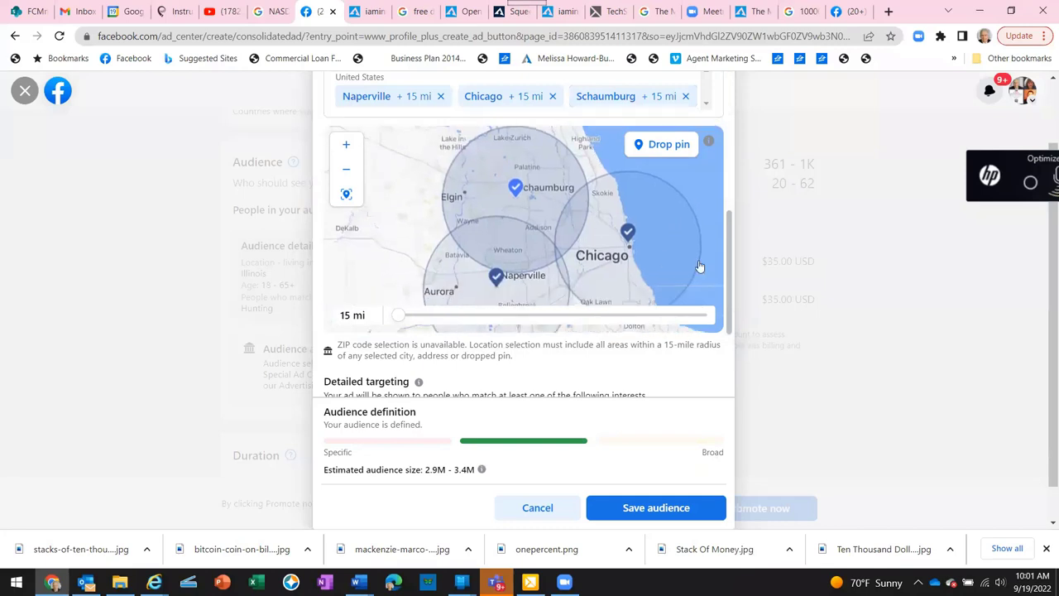
Add the city of Tinley Park, Illinois to the audience locations to cover the area south of Chicago
{"action": "left_click_drag", "start_coordinate": [711, 265], "coordinate": [698, 191]}
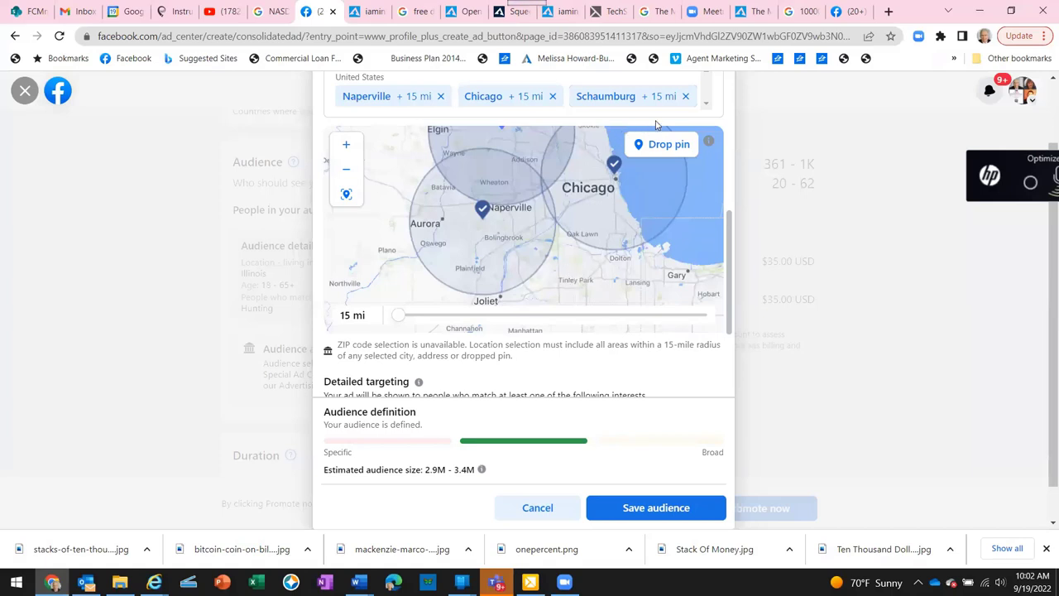
{"action": "left_click", "coordinate": [698, 95]}
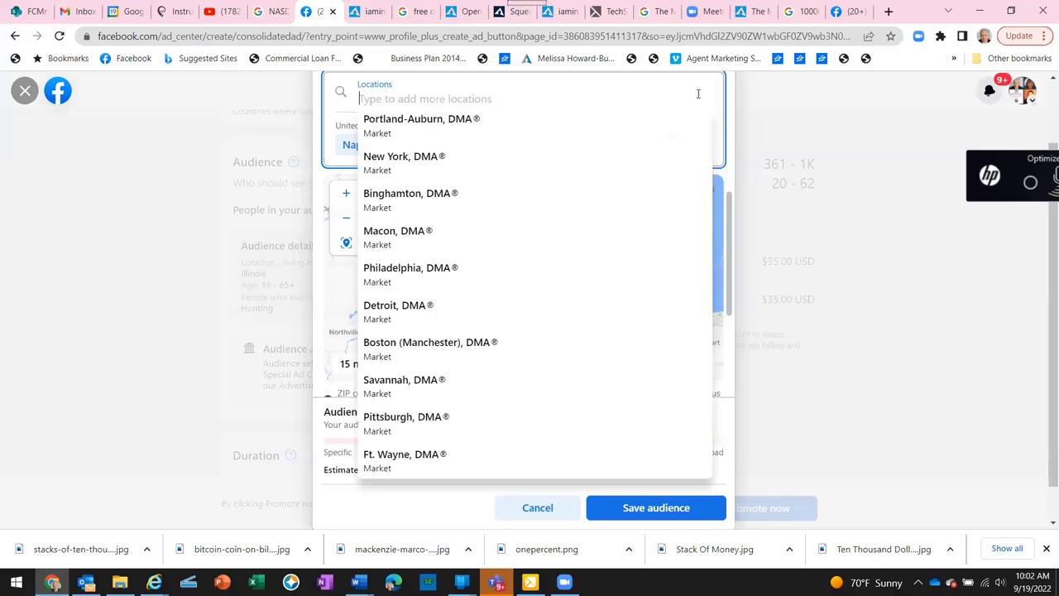
{"action": "type", "text": "TN"}
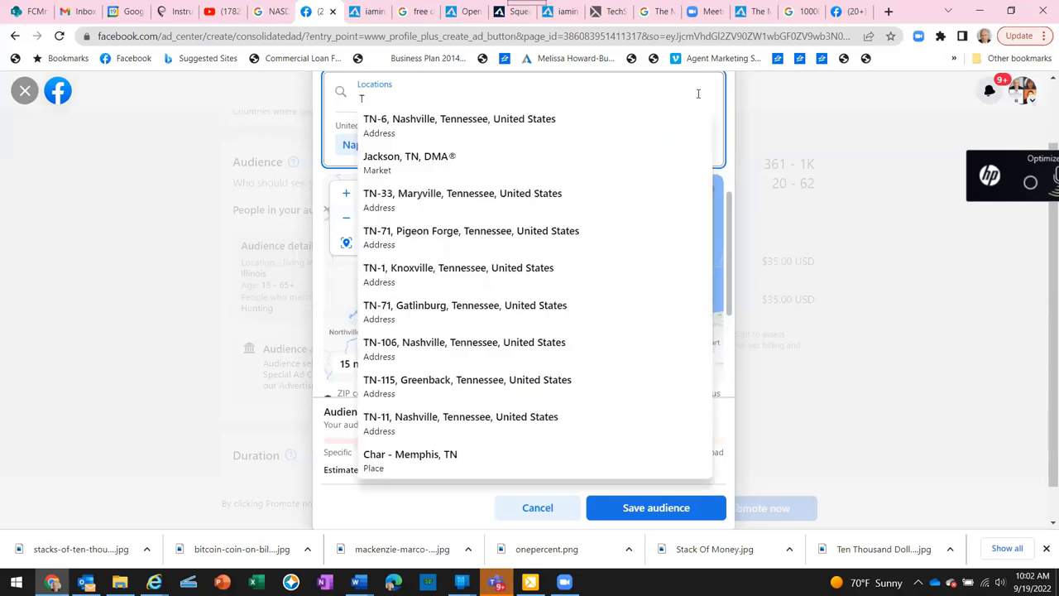
{"action": "key", "text": "BackSpace"}
{"action": "type", "text": "inley"}
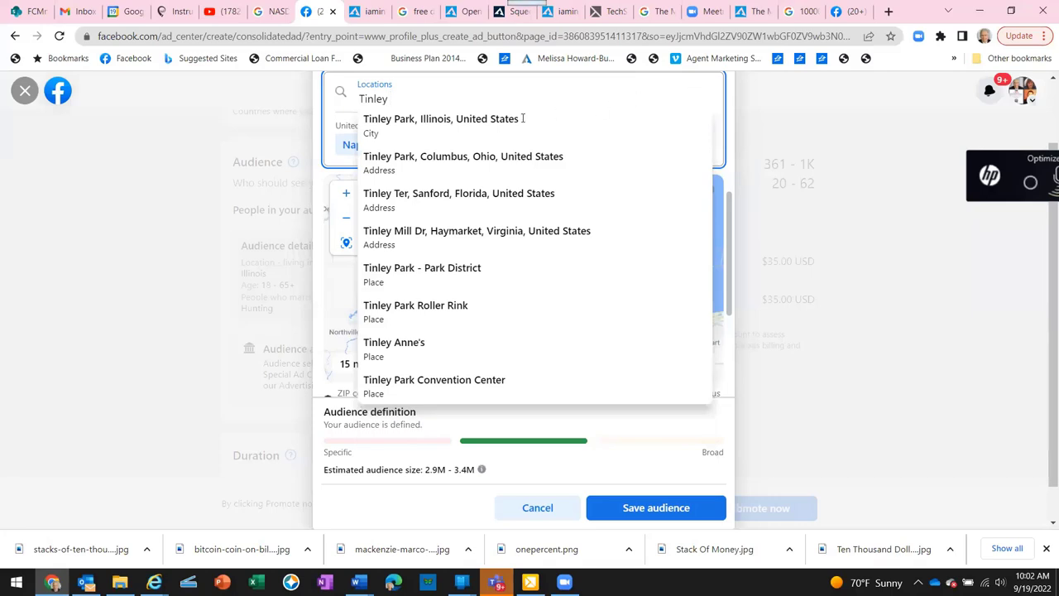
{"action": "left_click", "coordinate": [420, 121]}
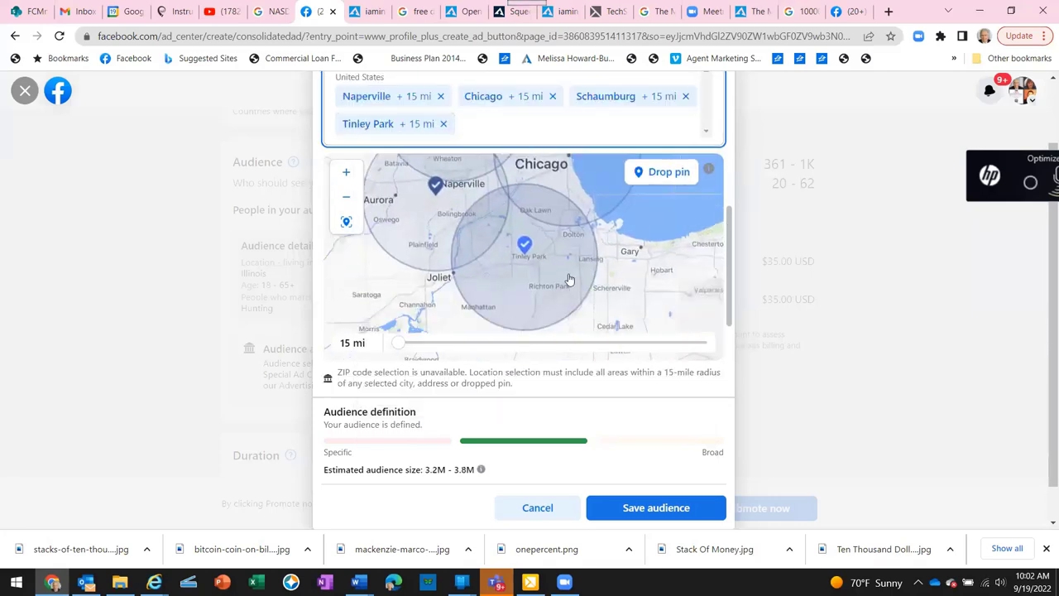
Check the audience map's coverage around Chicago and open the full list of detailed targeting interests
{"action": "left_click_drag", "start_coordinate": [668, 274], "coordinate": [671, 344]}
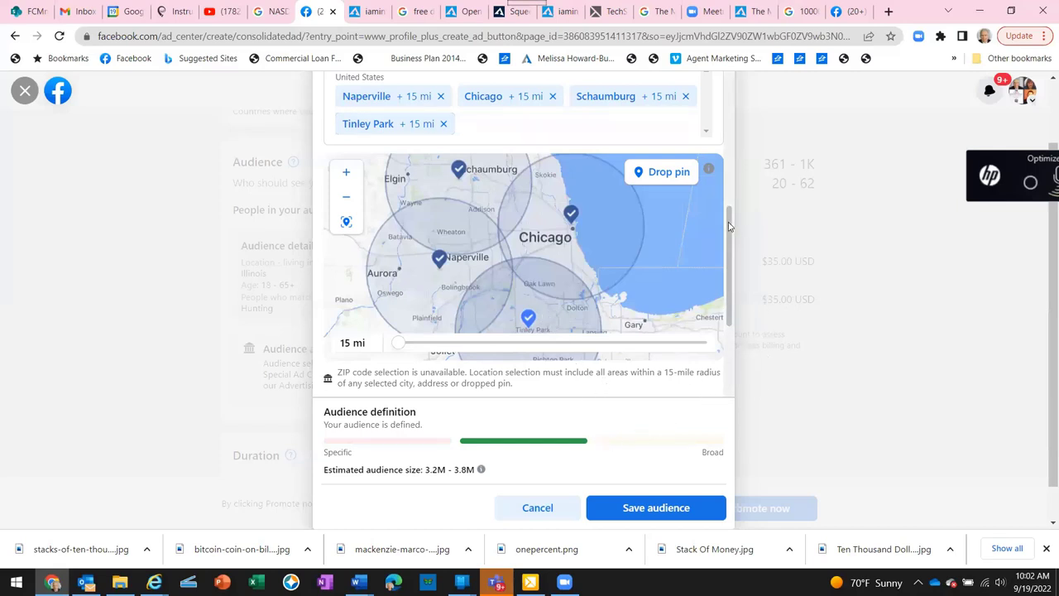
{"action": "left_click_drag", "start_coordinate": [729, 225], "coordinate": [729, 294]}
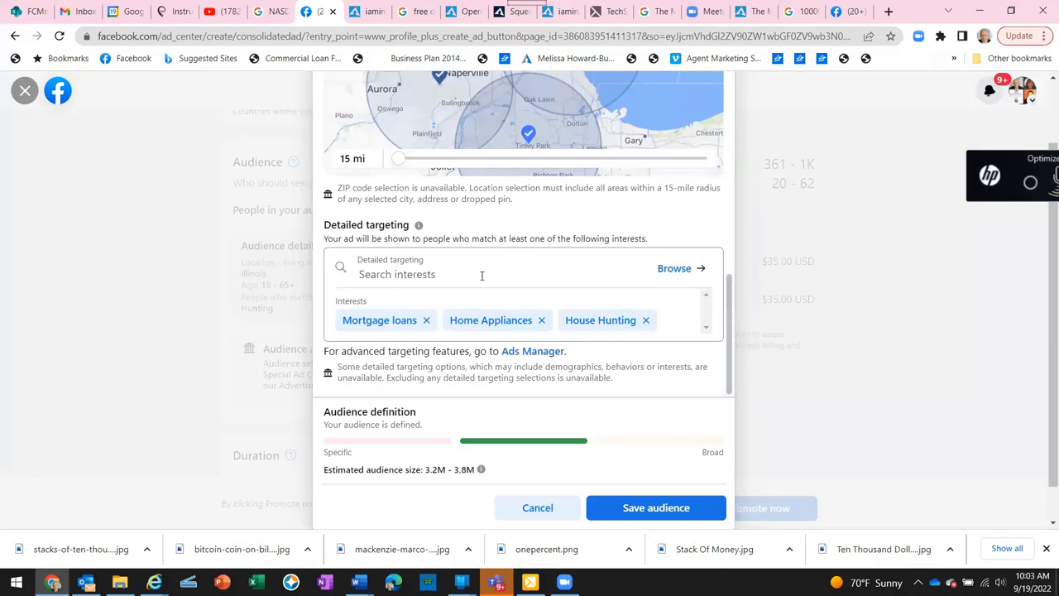
{"action": "left_click", "coordinate": [673, 269]}
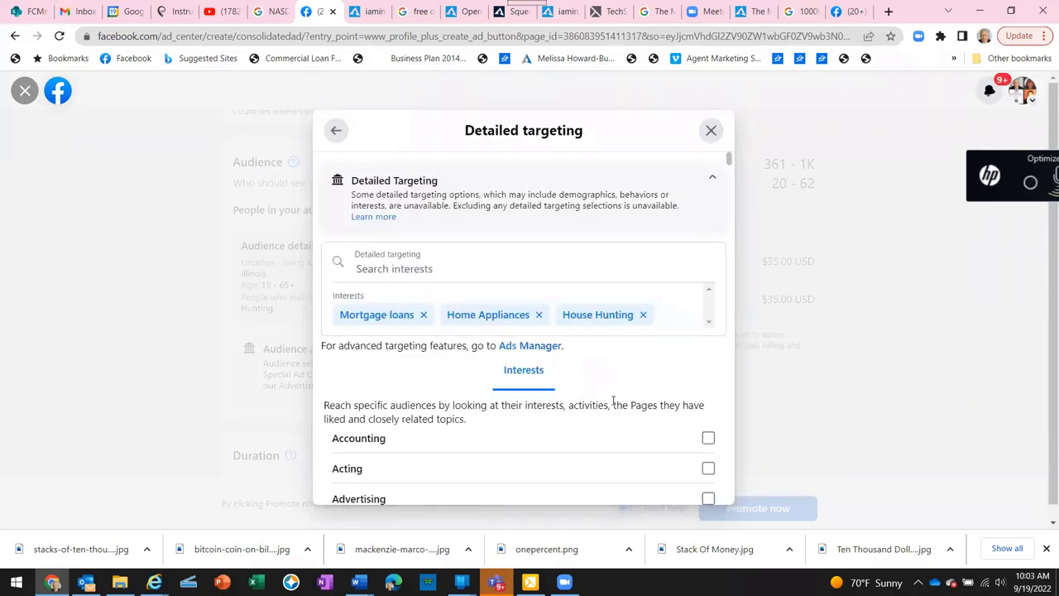
Add the interests Apartment, Apartment Guide, Apartment List and Apartments.com to the detailed targeting
{"action": "scroll", "coordinate": [692, 355], "scroll_direction": "down", "scroll_amount": 3}
{"action": "scroll", "coordinate": [694, 353], "scroll_direction": "down", "scroll_amount": 1}
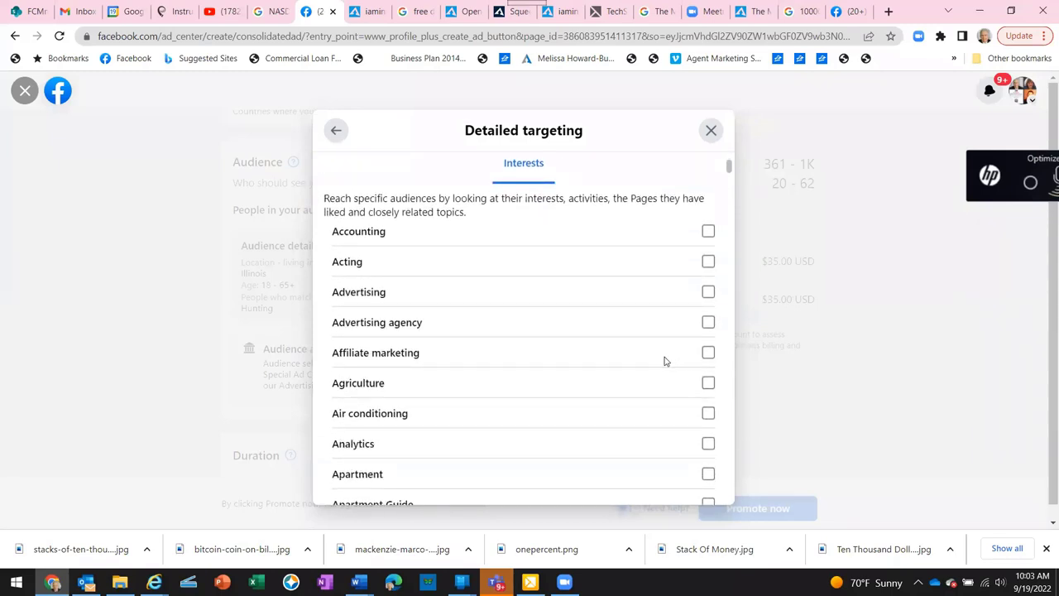
{"action": "scroll", "coordinate": [656, 360], "scroll_direction": "up", "scroll_amount": 1}
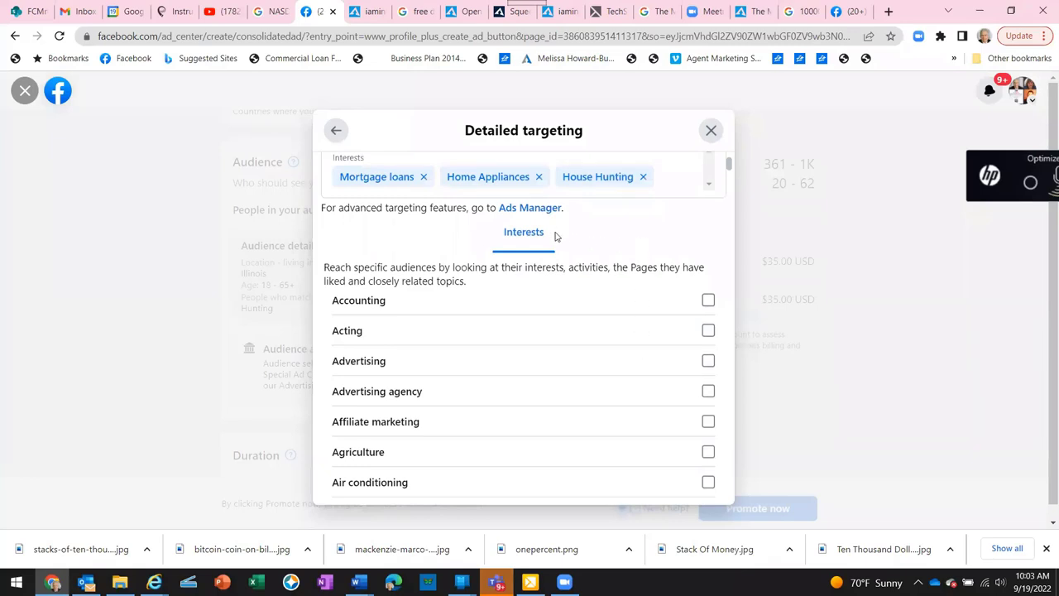
{"action": "scroll", "coordinate": [538, 238], "scroll_direction": "up", "scroll_amount": 1}
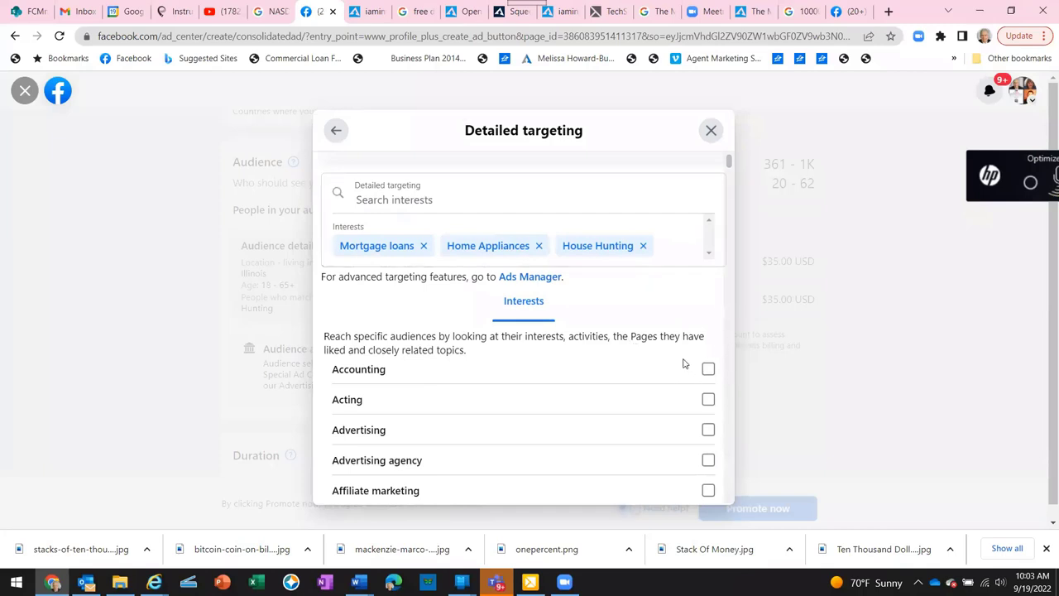
{"action": "scroll", "coordinate": [583, 348], "scroll_direction": "down", "scroll_amount": 5}
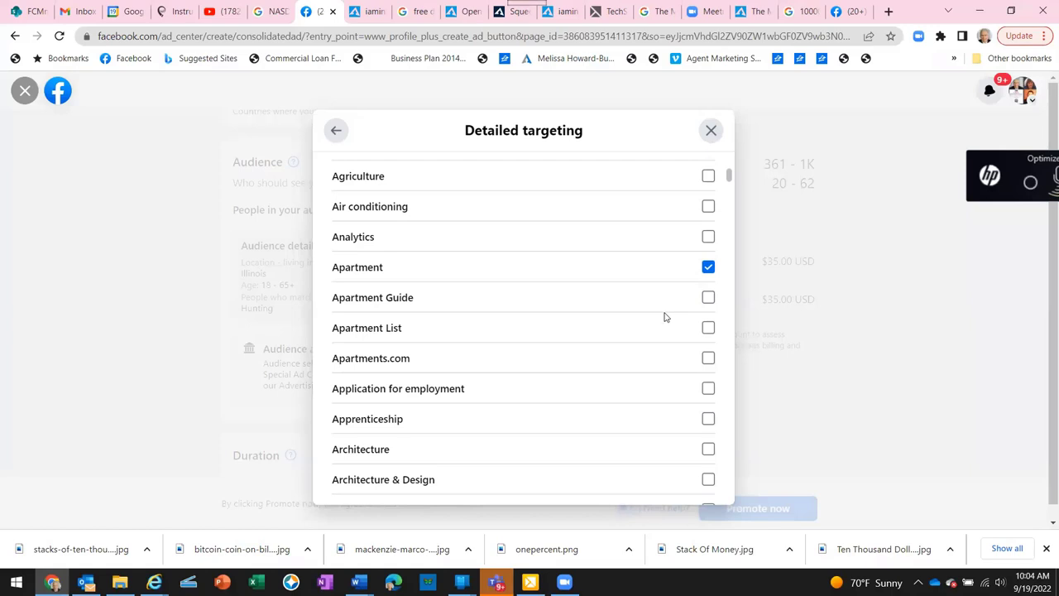
{"action": "left_click", "coordinate": [708, 298]}
{"action": "left_click", "coordinate": [708, 359]}
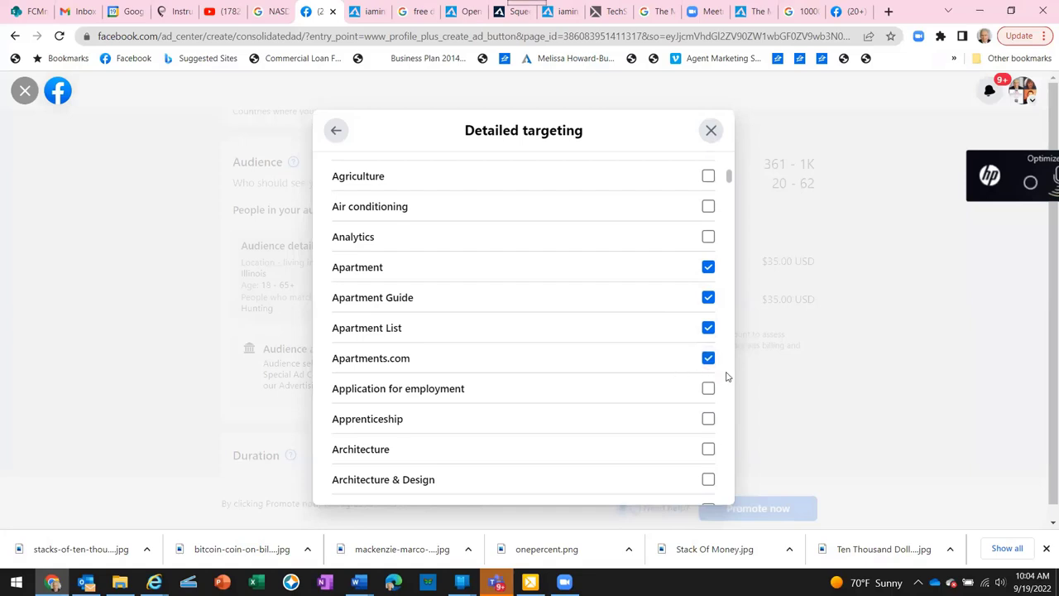
Add the interests Finance and Financial services to the detailed targeting
{"action": "scroll", "coordinate": [726, 377], "scroll_direction": "down", "scroll_amount": 1}
{"action": "scroll", "coordinate": [726, 376], "scroll_direction": "down", "scroll_amount": 1}
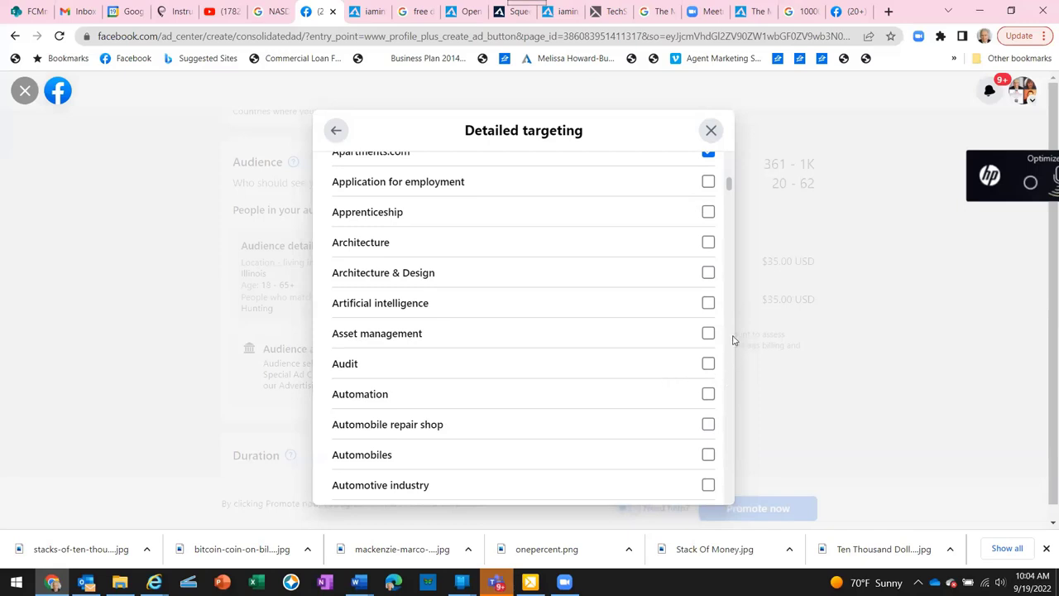
{"action": "scroll", "coordinate": [732, 327], "scroll_direction": "down", "scroll_amount": 5}
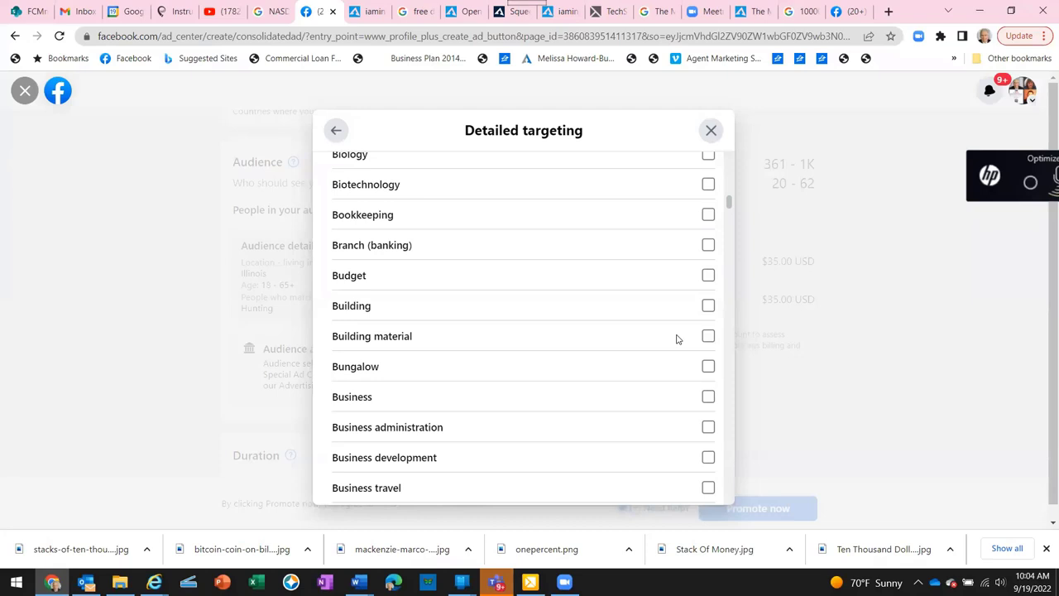
{"action": "scroll", "coordinate": [676, 339], "scroll_direction": "down", "scroll_amount": 6}
{"action": "scroll", "coordinate": [676, 340], "scroll_direction": "down", "scroll_amount": 1}
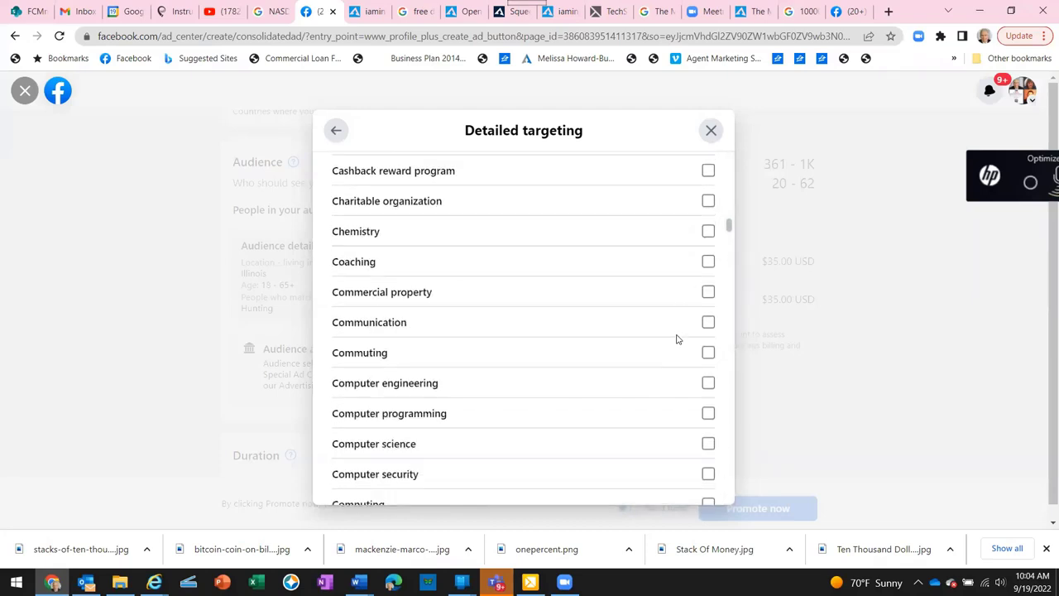
{"action": "scroll", "coordinate": [676, 340], "scroll_direction": "down", "scroll_amount": 3}
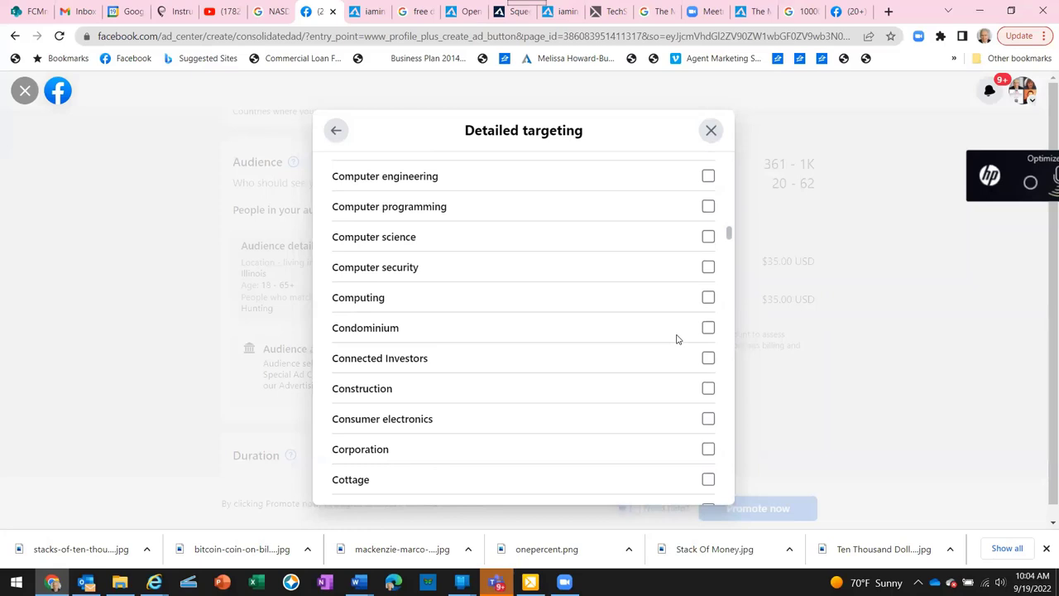
{"action": "scroll", "coordinate": [676, 339], "scroll_direction": "down", "scroll_amount": 5}
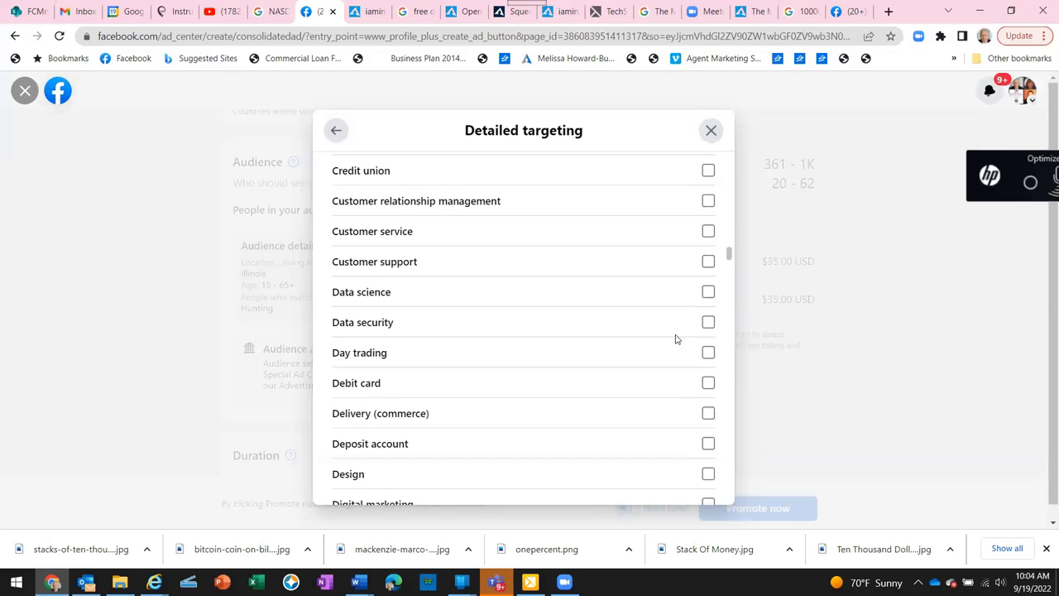
{"action": "scroll", "coordinate": [676, 339], "scroll_direction": "down", "scroll_amount": 5}
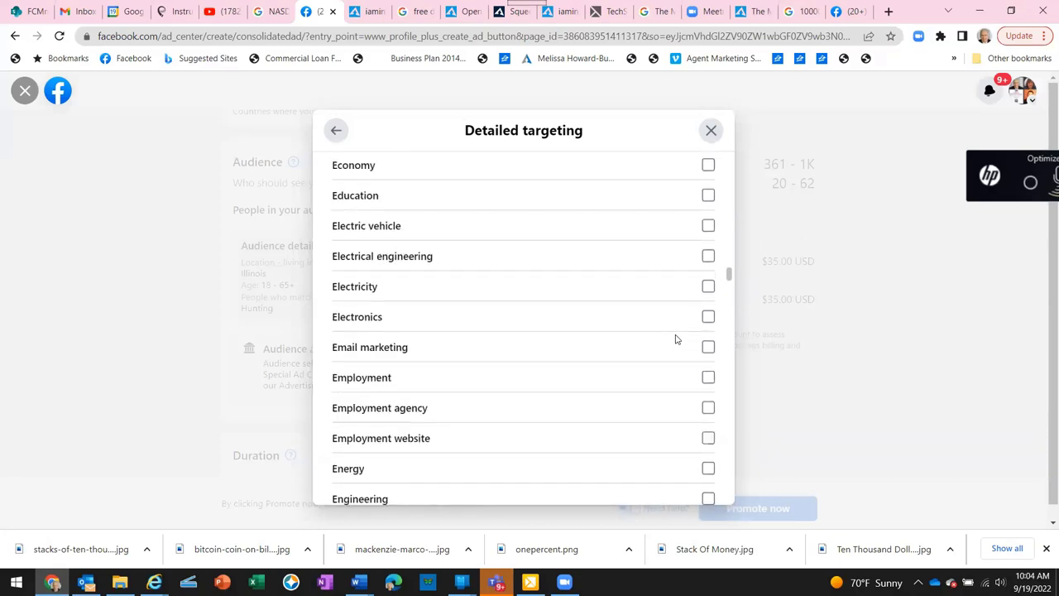
{"action": "scroll", "coordinate": [676, 339], "scroll_direction": "down", "scroll_amount": 3}
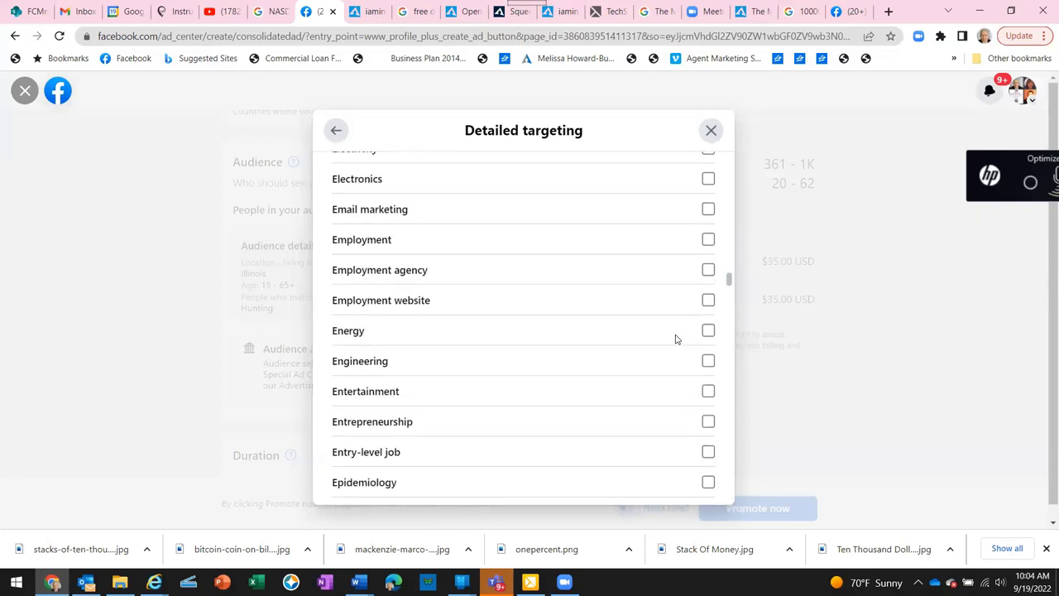
{"action": "scroll", "coordinate": [676, 339], "scroll_direction": "down", "scroll_amount": 1}
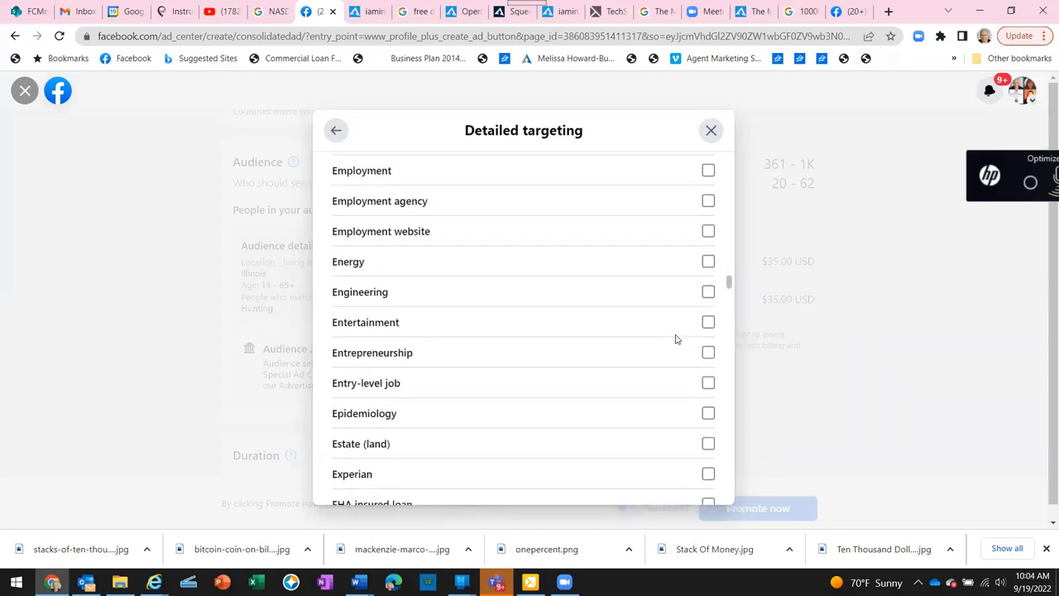
{"action": "scroll", "coordinate": [676, 339], "scroll_direction": "down", "scroll_amount": 5}
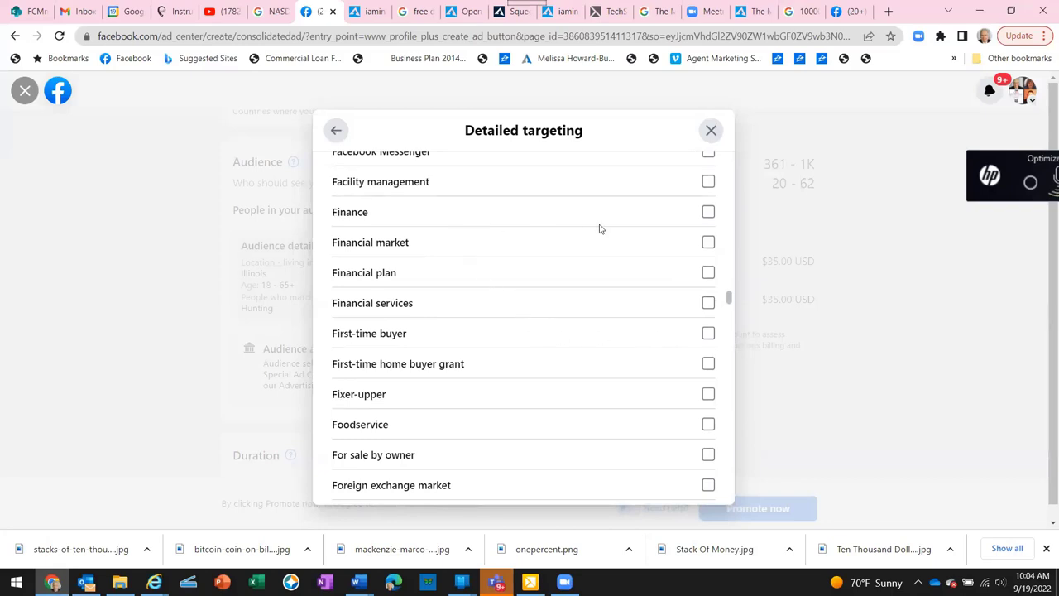
{"action": "left_click", "coordinate": [710, 215]}
{"action": "left_click", "coordinate": [708, 304]}
Add the interests First-time buyer, First-time home buyer grant, Fixer-upper and For sale by owner
{"action": "left_click", "coordinate": [708, 334]}
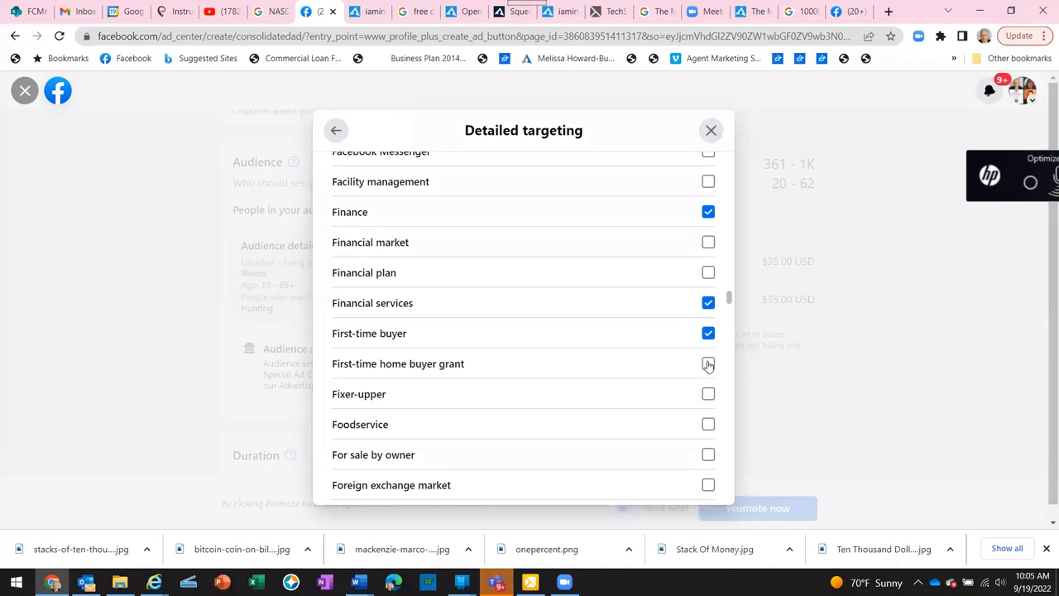
{"action": "left_click", "coordinate": [709, 365]}
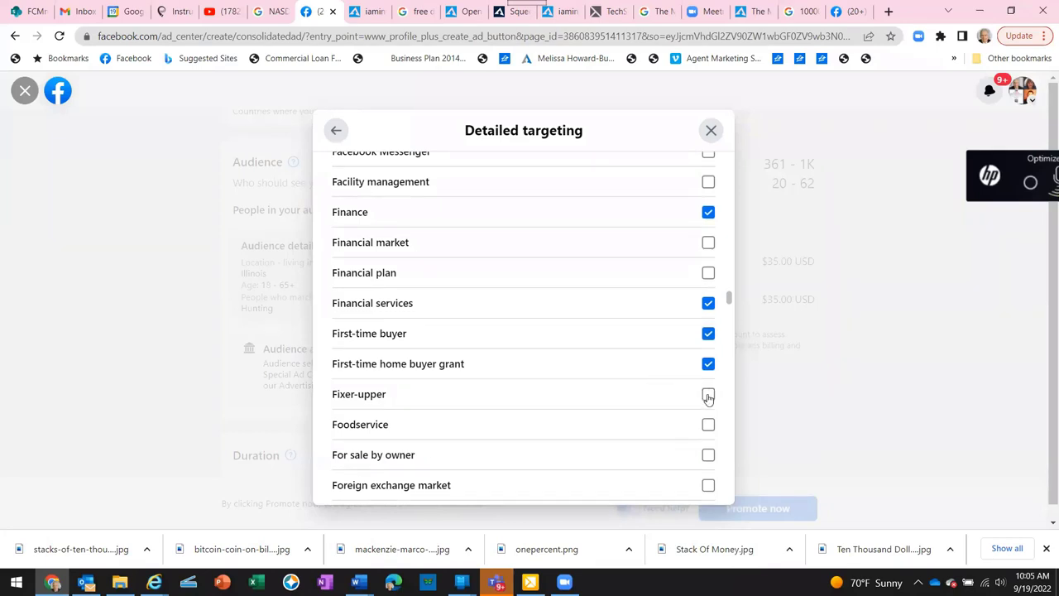
{"action": "left_click", "coordinate": [667, 392]}
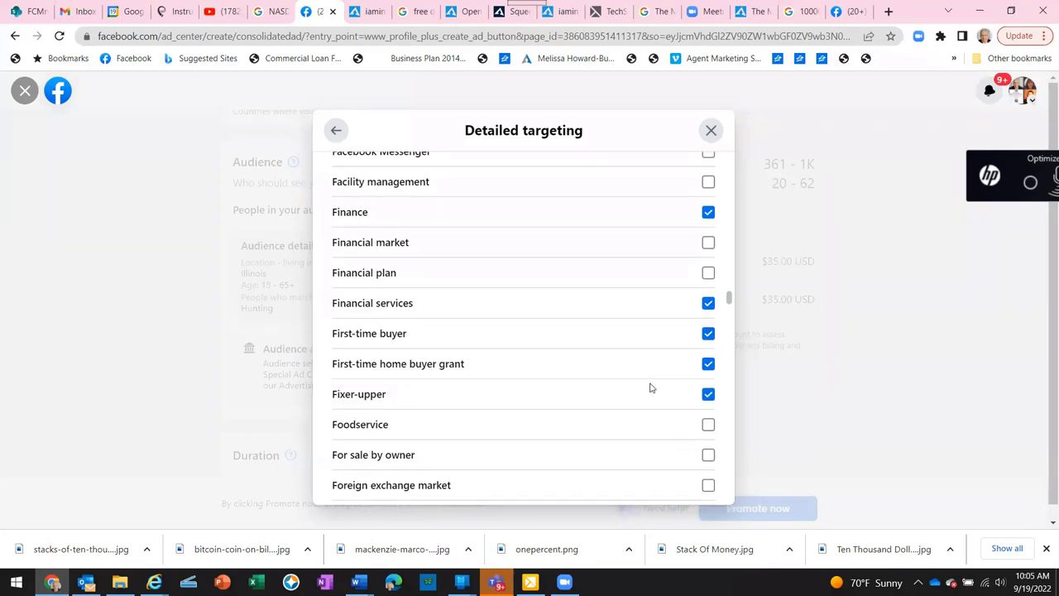
{"action": "left_click", "coordinate": [706, 454]}
Add the interest Garage (residential) to the detailed targeting and check that its selection is in place
{"action": "scroll", "coordinate": [604, 370], "scroll_direction": "down", "scroll_amount": 5}
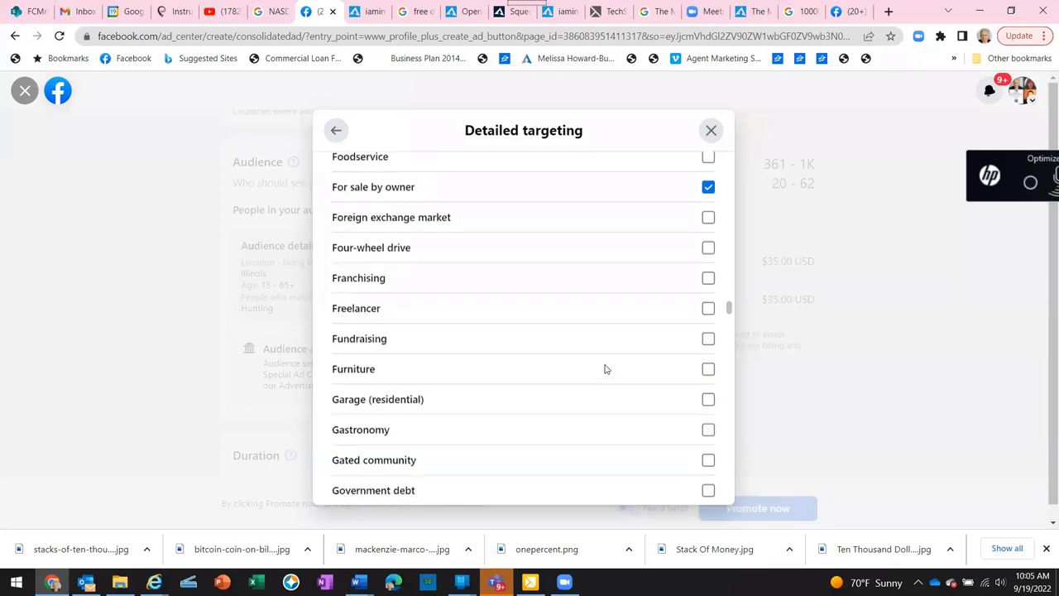
{"action": "scroll", "coordinate": [604, 369], "scroll_direction": "up", "scroll_amount": 1}
{"action": "scroll", "coordinate": [604, 369], "scroll_direction": "up", "scroll_amount": 1}
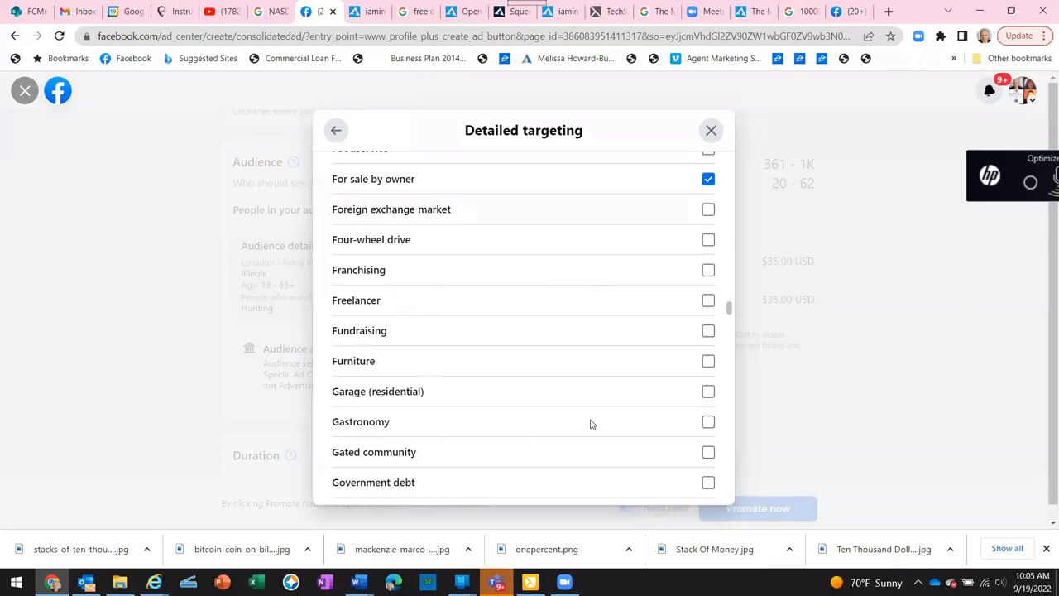
{"action": "left_click", "coordinate": [707, 395]}
{"action": "scroll", "coordinate": [586, 416], "scroll_direction": "down", "scroll_amount": 4}
{"action": "scroll", "coordinate": [586, 416], "scroll_direction": "up", "scroll_amount": 2}
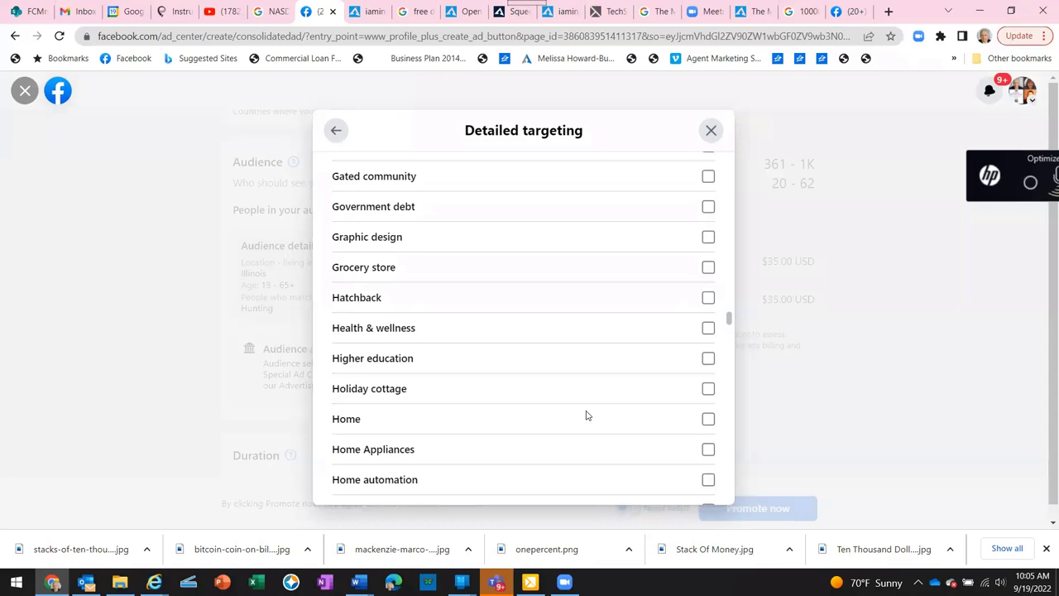
{"action": "scroll", "coordinate": [586, 416], "scroll_direction": "up", "scroll_amount": 3}
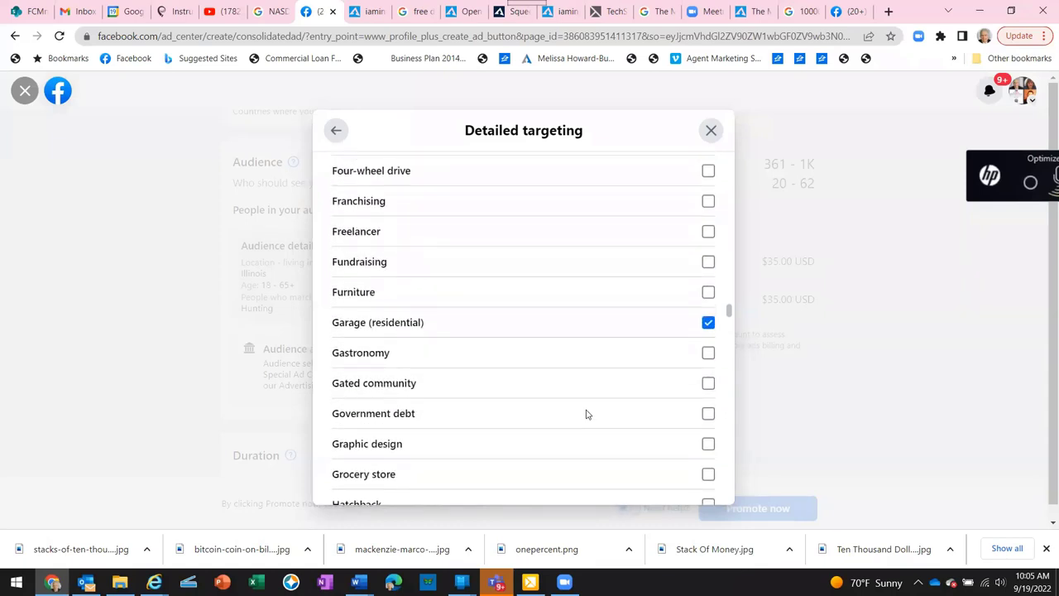
Add the interests Home, Home equity, Home equity line of credit and Home equity loan
{"action": "scroll", "coordinate": [586, 411], "scroll_direction": "down", "scroll_amount": 3}
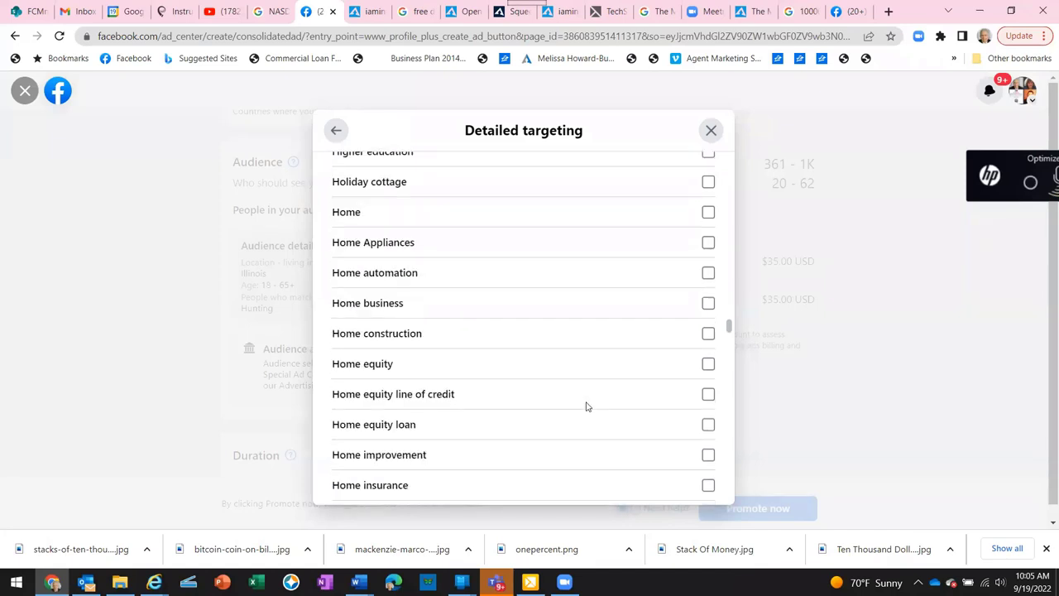
{"action": "left_click", "coordinate": [709, 215]}
{"action": "left_click", "coordinate": [709, 367]}
{"action": "left_click", "coordinate": [708, 426]}
{"action": "scroll", "coordinate": [621, 422], "scroll_direction": "down", "scroll_amount": 1}
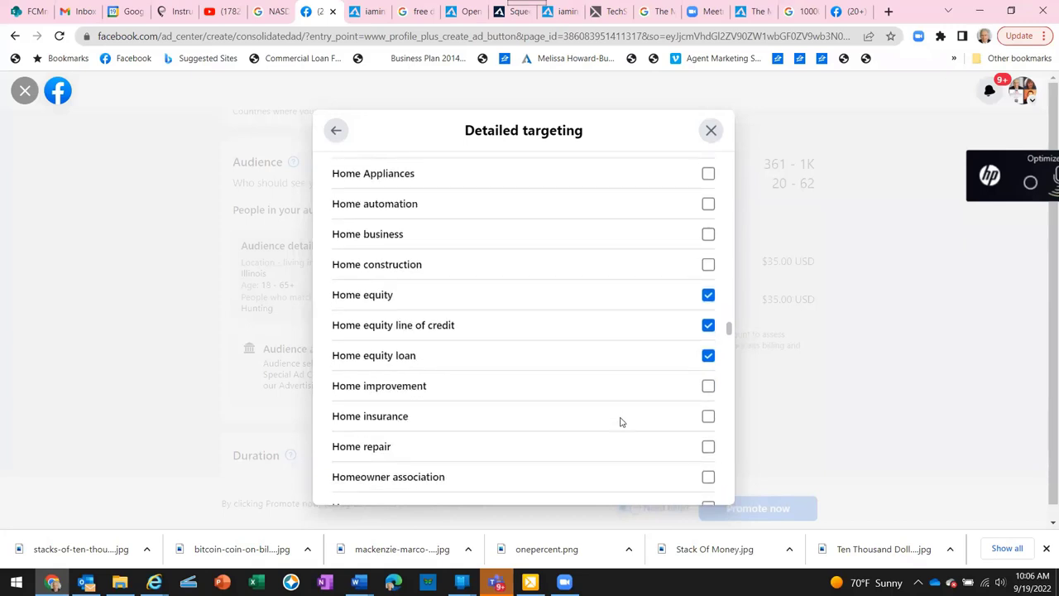
Add the interests Home improvement, Home insurance and Home repair to the detailed targeting
{"action": "left_click", "coordinate": [708, 386]}
{"action": "scroll", "coordinate": [628, 389], "scroll_direction": "down", "scroll_amount": 1}
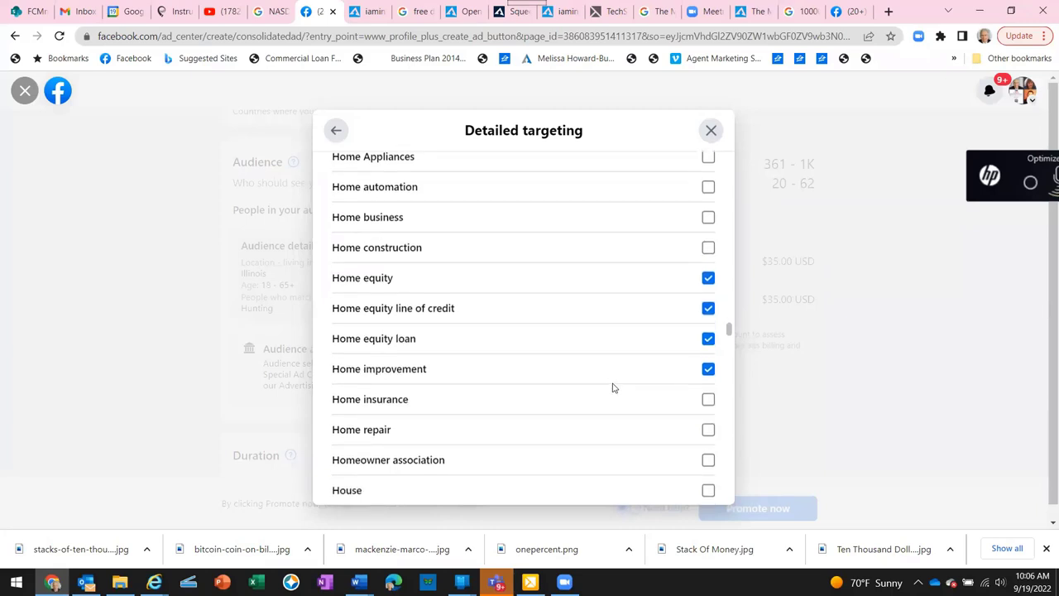
{"action": "left_click", "coordinate": [618, 345]}
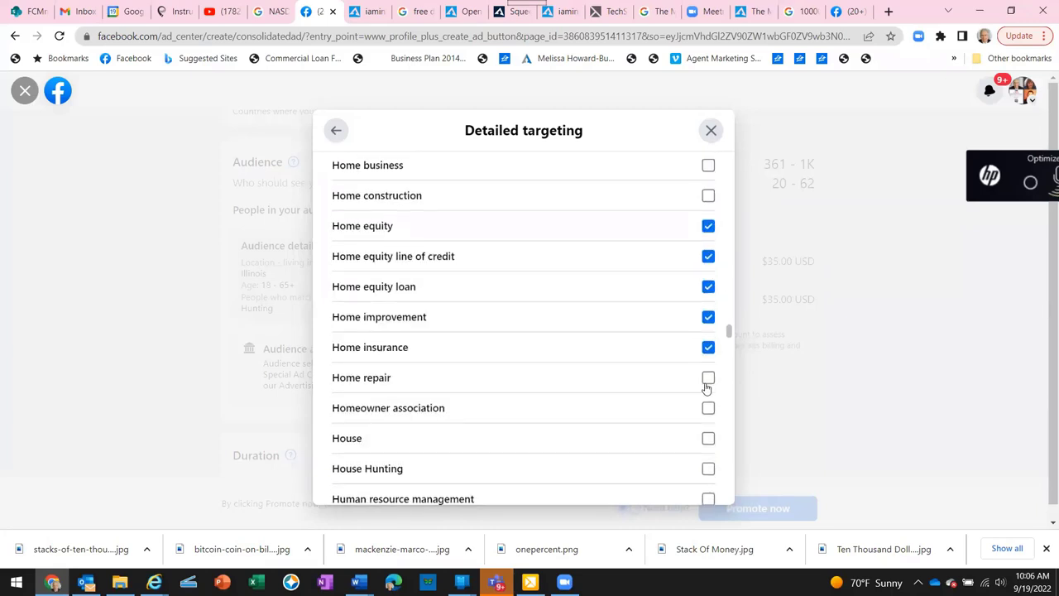
{"action": "left_click", "coordinate": [612, 374]}
{"action": "scroll", "coordinate": [611, 373], "scroll_direction": "down", "scroll_amount": 1}
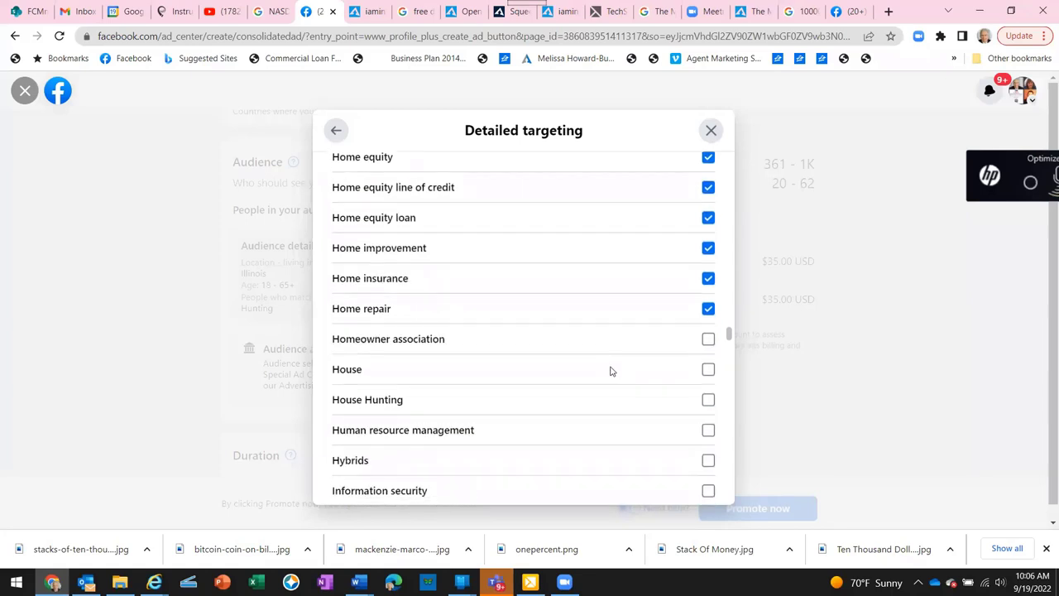
Select the interests House, House Hunting and Investor in the detailed targeting list
{"action": "left_click", "coordinate": [707, 372]}
{"action": "left_click", "coordinate": [709, 400]}
{"action": "scroll", "coordinate": [612, 386], "scroll_direction": "down", "scroll_amount": 7}
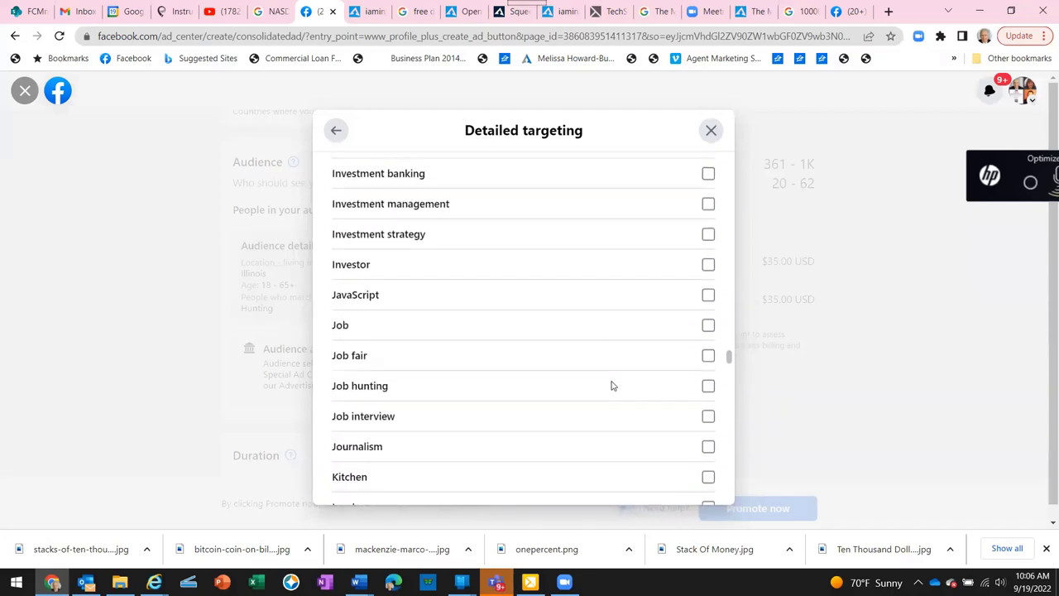
{"action": "left_click", "coordinate": [708, 266]}
Add the interests Land, Land and Houses, Land lot and Landlord to the detailed targeting
{"action": "scroll", "coordinate": [607, 389], "scroll_direction": "down", "scroll_amount": 3}
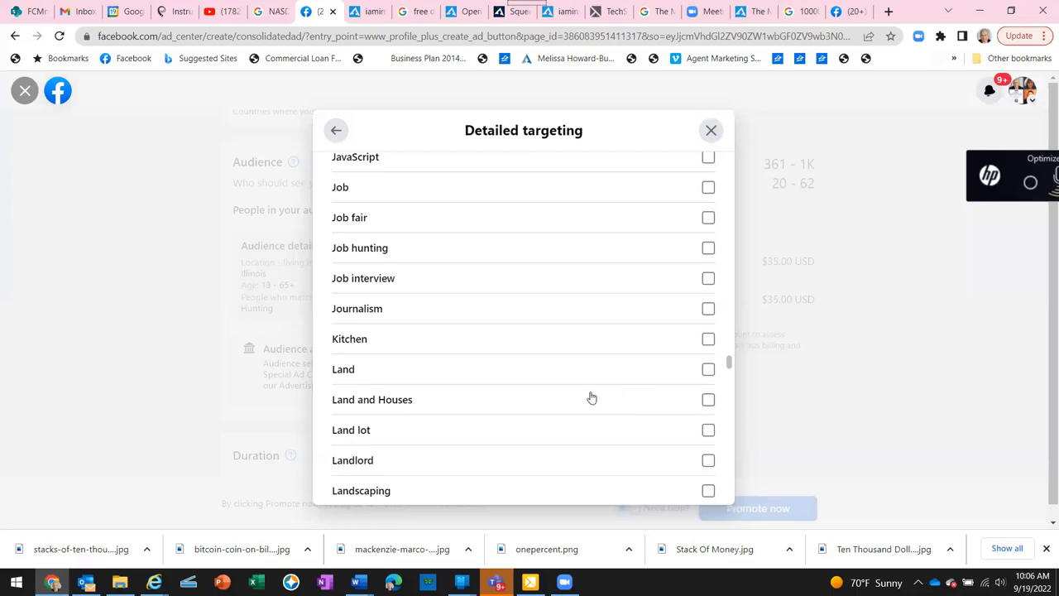
{"action": "left_click", "coordinate": [704, 431]}
{"action": "scroll", "coordinate": [696, 430], "scroll_direction": "down", "scroll_amount": 2}
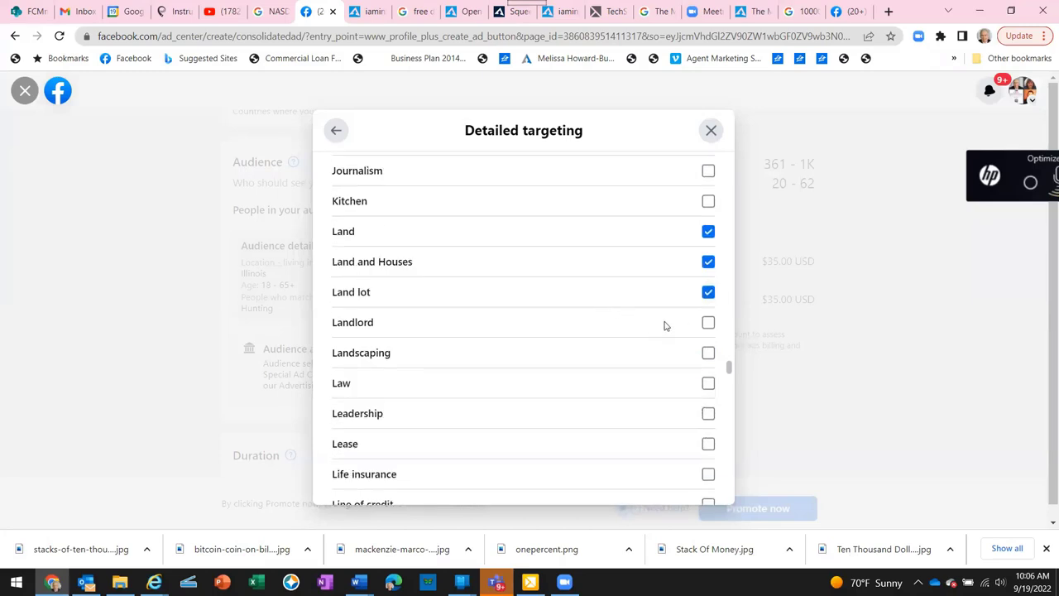
{"action": "left_click", "coordinate": [710, 328]}
Add the interests Lease and Loan to the detailed targeting
{"action": "scroll", "coordinate": [705, 447], "scroll_direction": "down", "scroll_amount": 2}
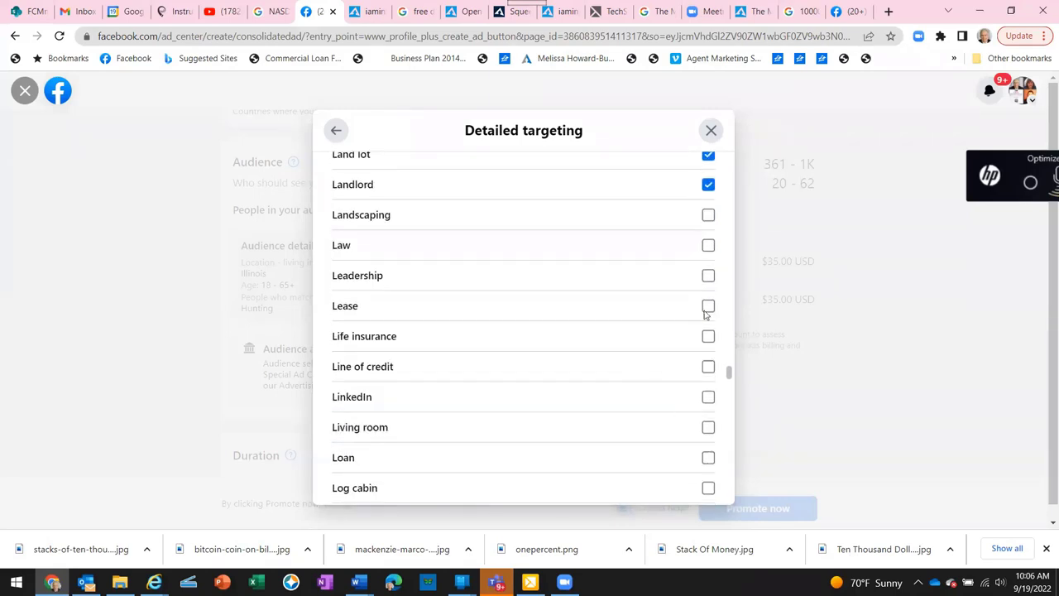
{"action": "left_click", "coordinate": [654, 306]}
{"action": "scroll", "coordinate": [593, 308], "scroll_direction": "down", "scroll_amount": 1}
{"action": "scroll", "coordinate": [593, 308], "scroll_direction": "down", "scroll_amount": 1}
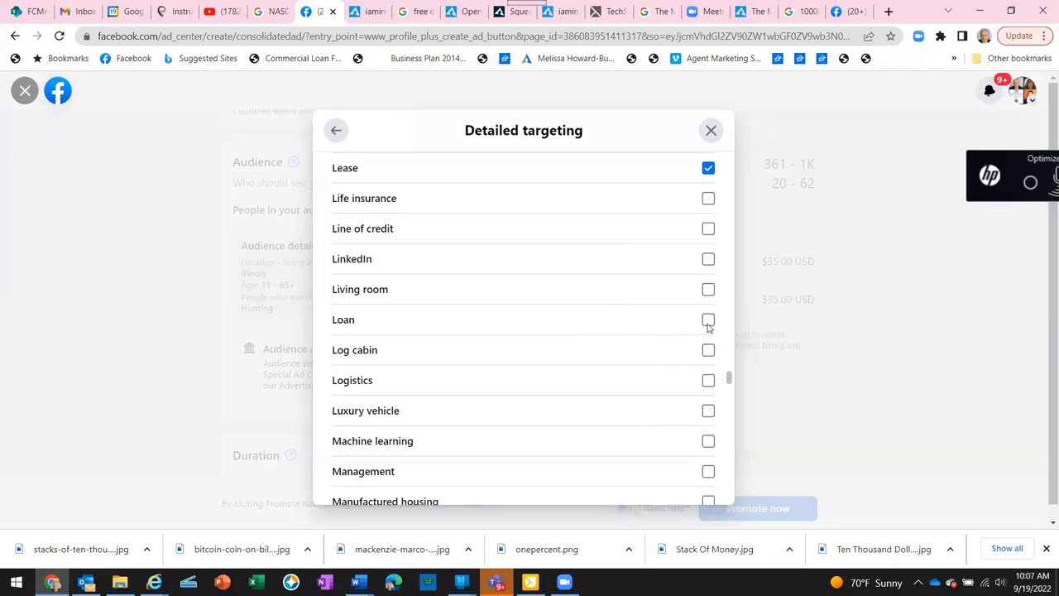
{"action": "left_click", "coordinate": [594, 322]}
{"action": "scroll", "coordinate": [596, 323], "scroll_direction": "down", "scroll_amount": 2}
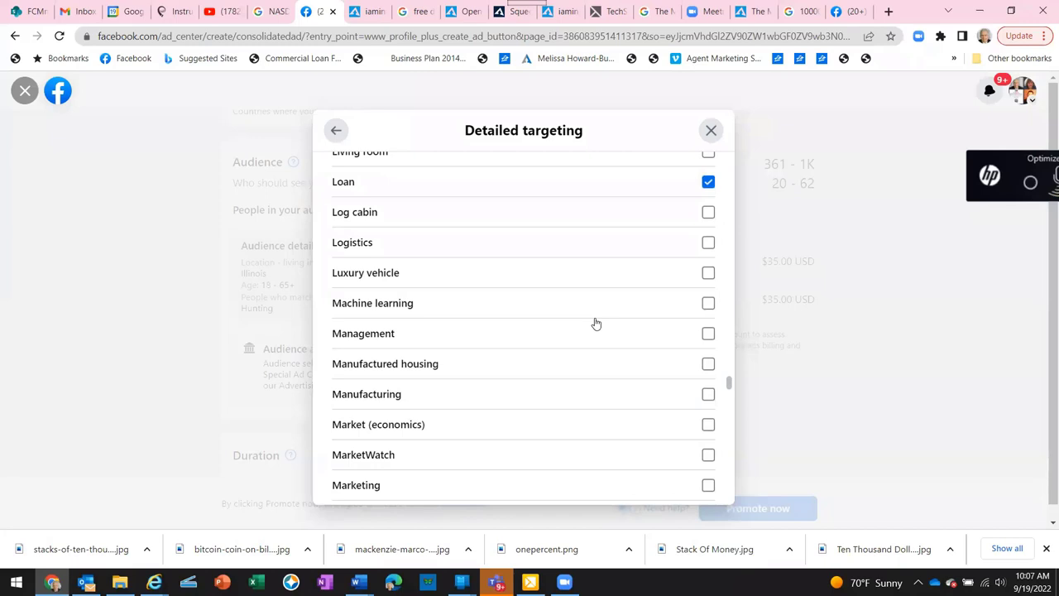
Add the interests Mortgage calculator, Mortgage insurance and Mortgage loans to the detailed targeting
{"action": "scroll", "coordinate": [596, 324], "scroll_direction": "down", "scroll_amount": 5}
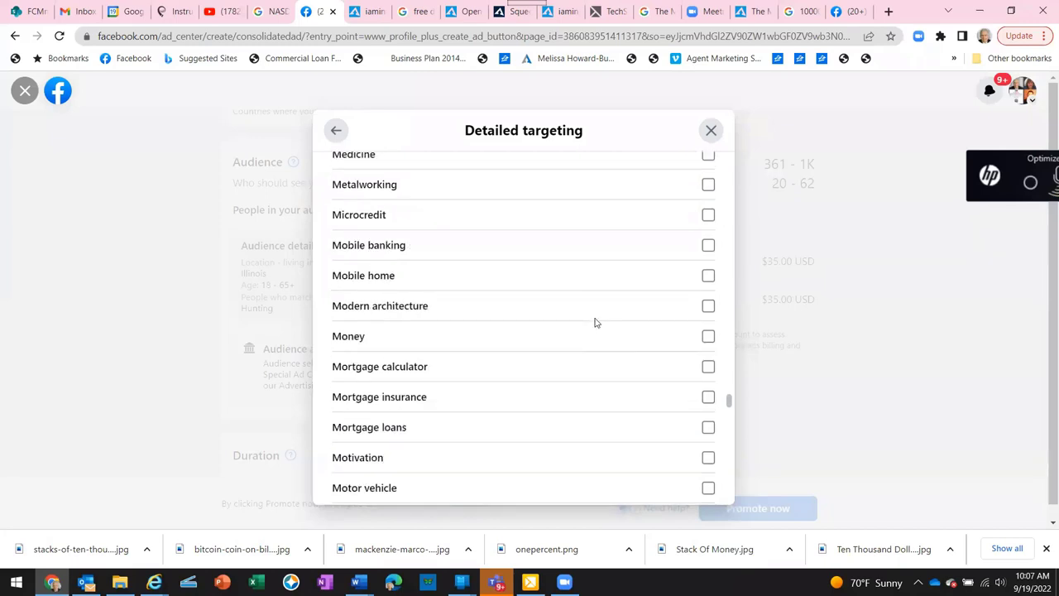
{"action": "scroll", "coordinate": [594, 322], "scroll_direction": "up", "scroll_amount": 1}
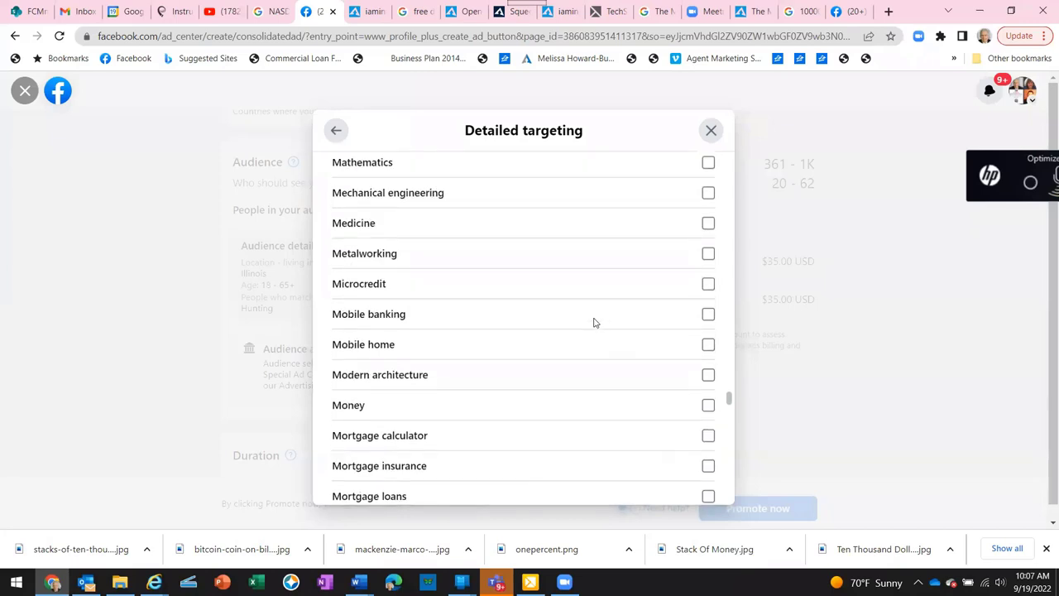
{"action": "scroll", "coordinate": [594, 322], "scroll_direction": "up", "scroll_amount": 1}
{"action": "scroll", "coordinate": [595, 322], "scroll_direction": "up", "scroll_amount": 1}
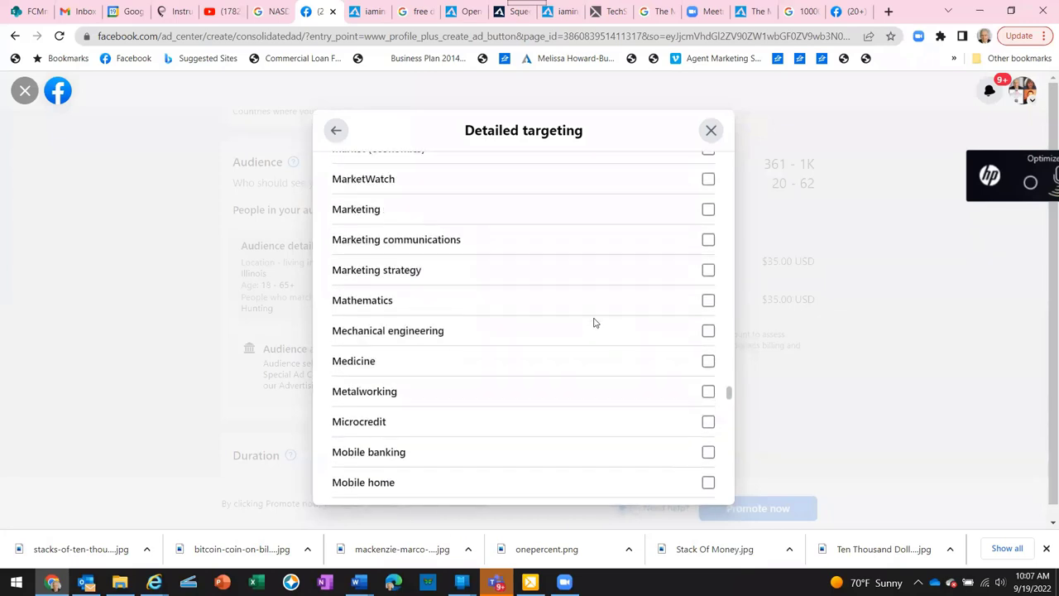
{"action": "scroll", "coordinate": [594, 322], "scroll_direction": "down", "scroll_amount": 6}
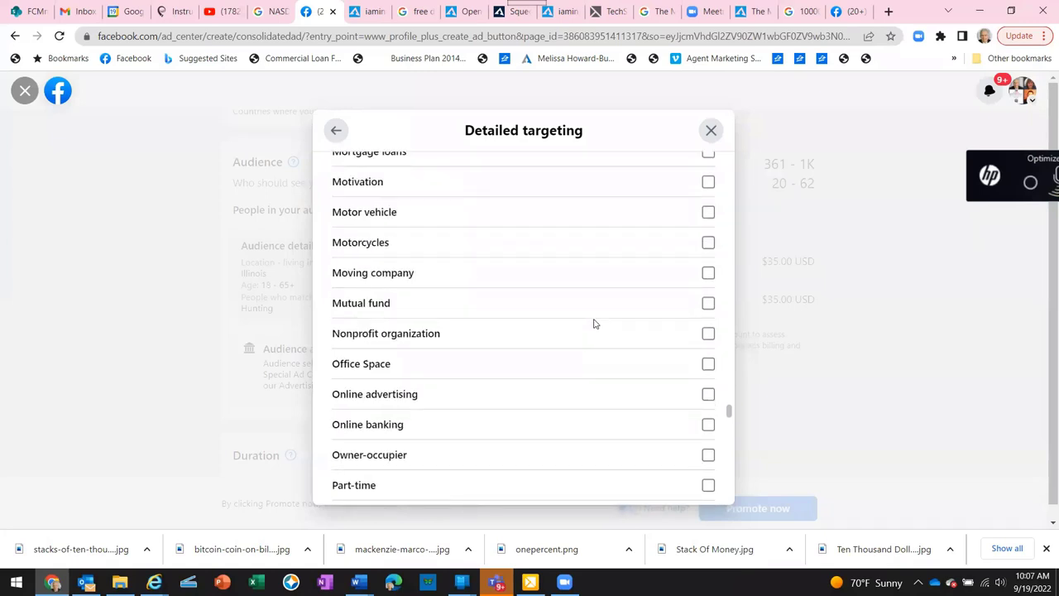
{"action": "scroll", "coordinate": [641, 241], "scroll_direction": "up", "scroll_amount": 2}
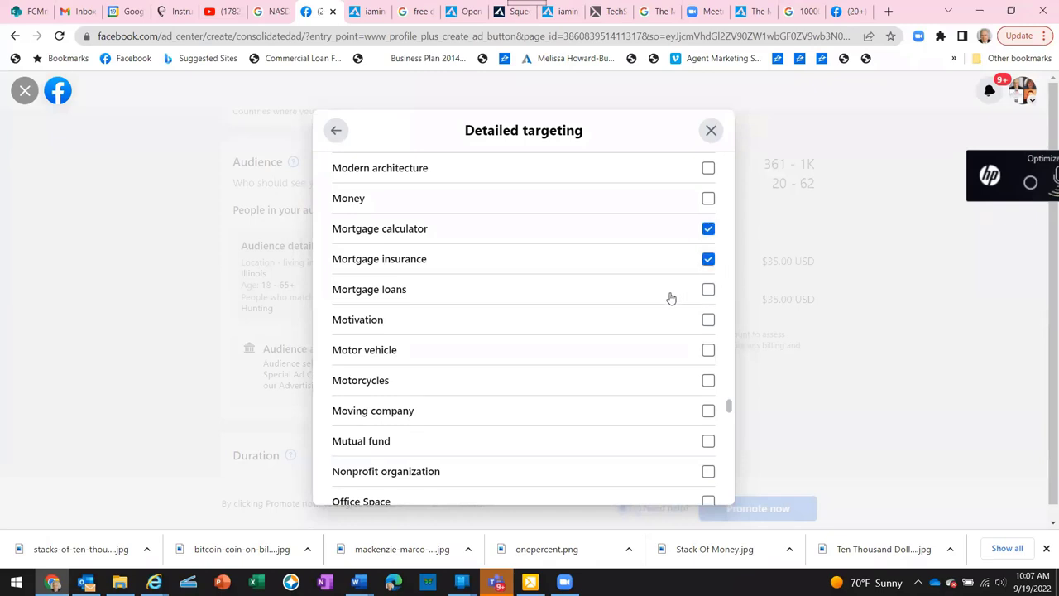
{"action": "left_click", "coordinate": [705, 299]}
Add the interests Owner-occupier and Pre-qualification (lending) to the detailed targeting
{"action": "scroll", "coordinate": [600, 326], "scroll_direction": "down", "scroll_amount": 1}
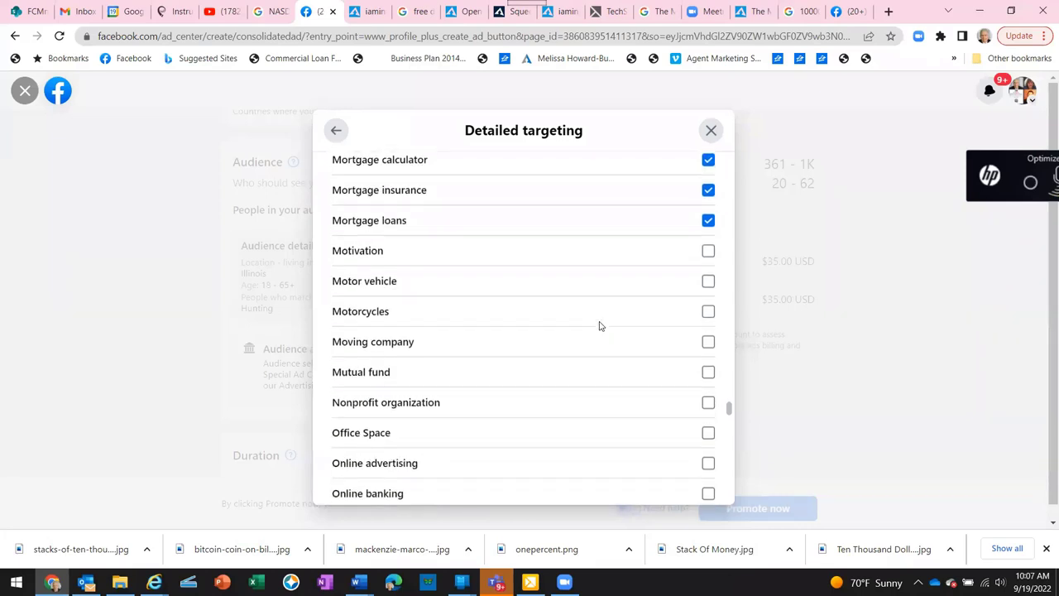
{"action": "scroll", "coordinate": [600, 325], "scroll_direction": "down", "scroll_amount": 1}
{"action": "scroll", "coordinate": [600, 326], "scroll_direction": "down", "scroll_amount": 2}
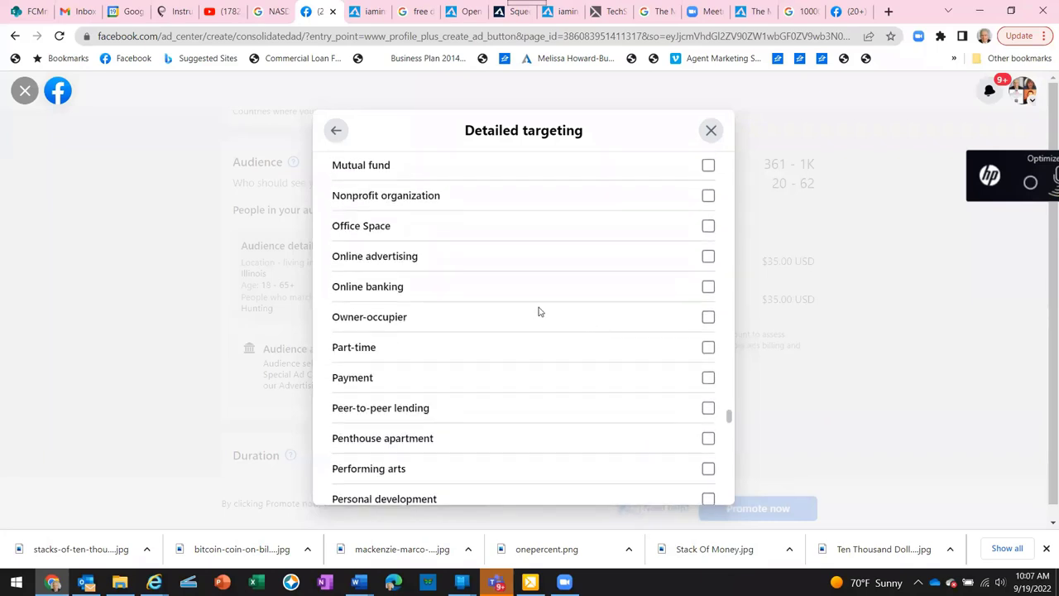
{"action": "left_click", "coordinate": [708, 319]}
{"action": "scroll", "coordinate": [534, 323], "scroll_direction": "down", "scroll_amount": 1}
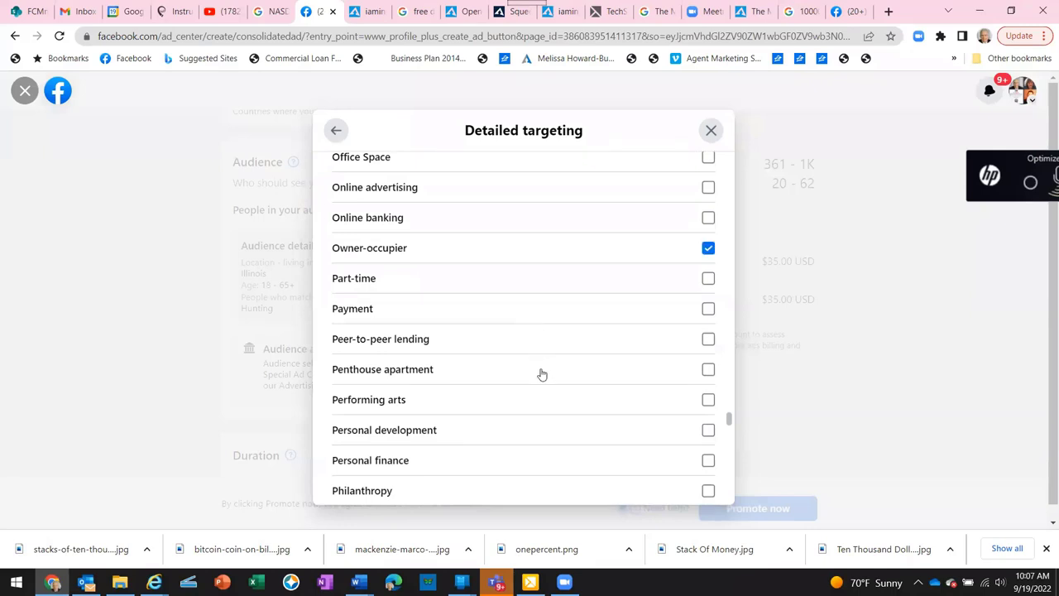
{"action": "scroll", "coordinate": [539, 374], "scroll_direction": "down", "scroll_amount": 1}
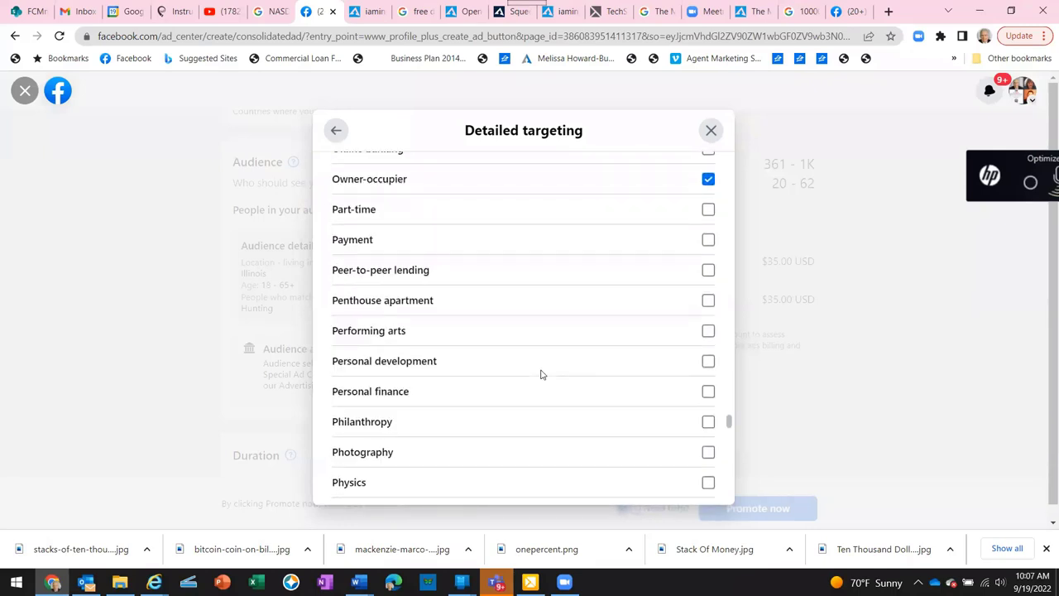
{"action": "scroll", "coordinate": [541, 374], "scroll_direction": "down", "scroll_amount": 1}
{"action": "scroll", "coordinate": [541, 375], "scroll_direction": "down", "scroll_amount": 1}
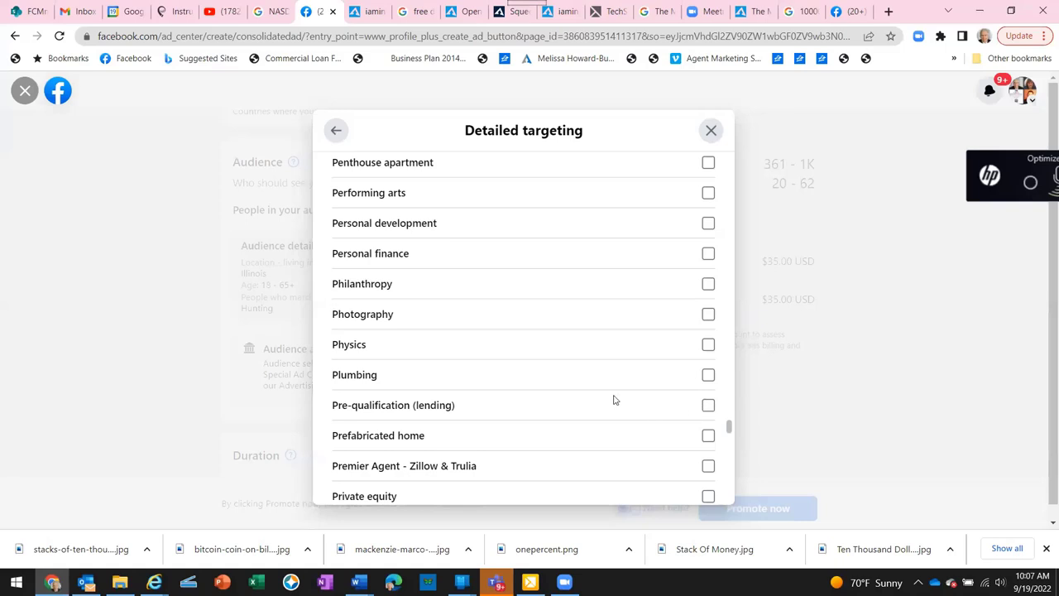
{"action": "scroll", "coordinate": [553, 389], "scroll_direction": "down", "scroll_amount": 1}
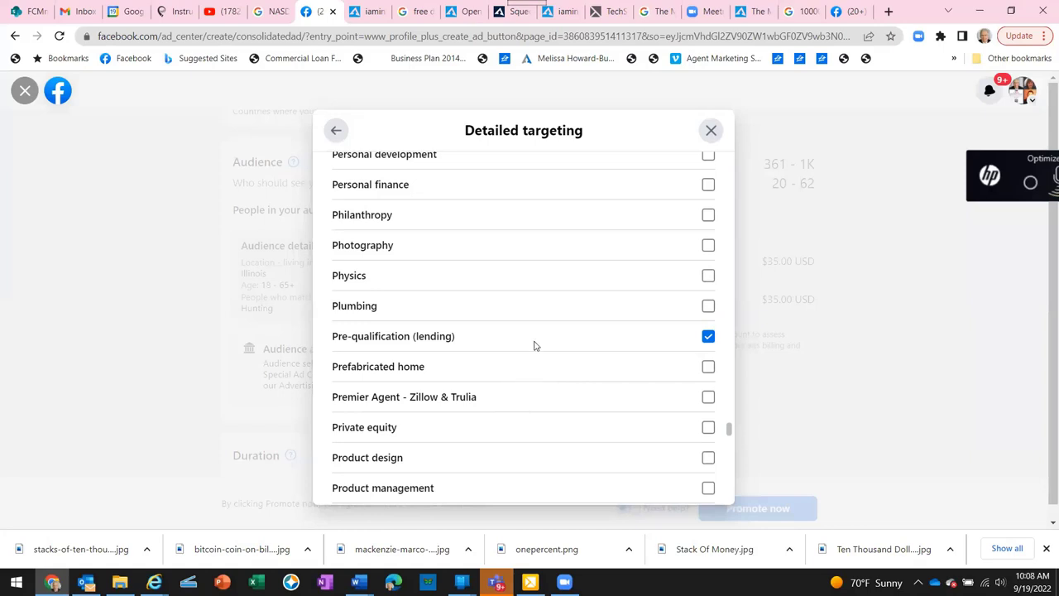
Select the interests Property finder, Real estate and Real estate investing in the detailed targeting list
{"action": "scroll", "coordinate": [534, 378], "scroll_direction": "down", "scroll_amount": 1}
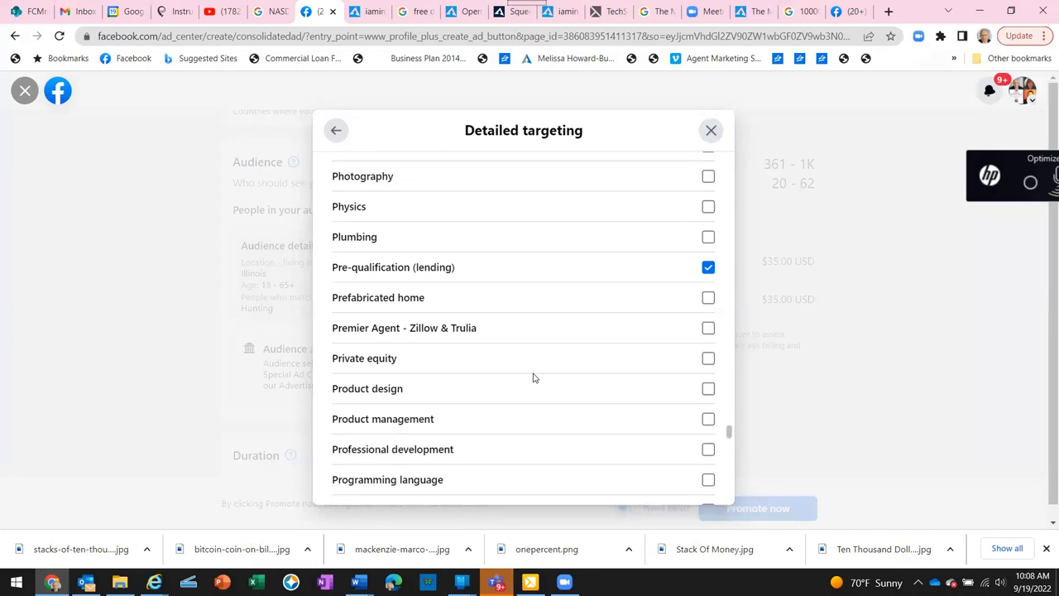
{"action": "scroll", "coordinate": [534, 378], "scroll_direction": "down", "scroll_amount": 4}
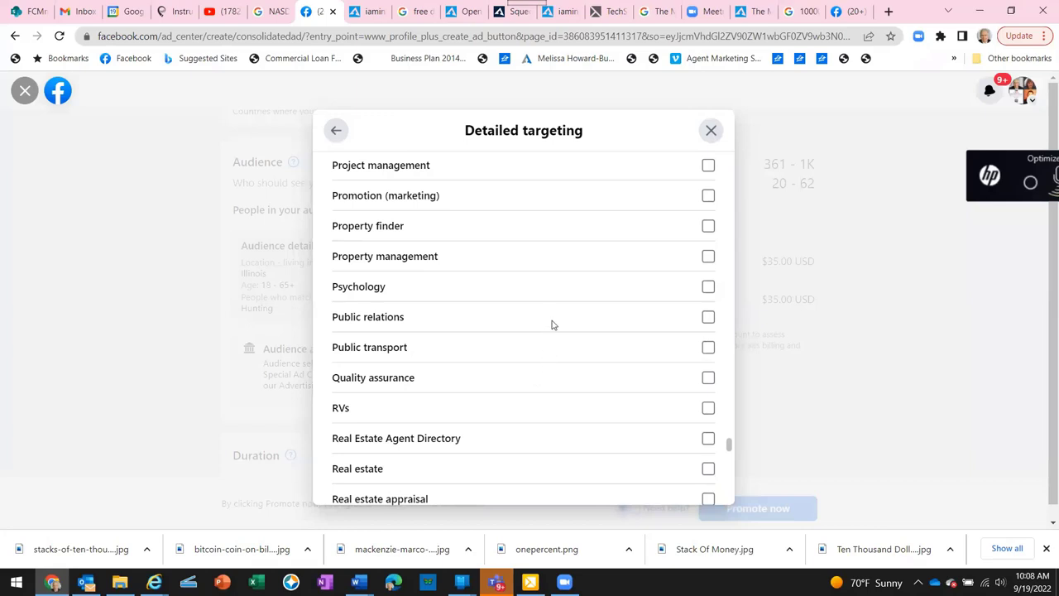
{"action": "scroll", "coordinate": [555, 323], "scroll_direction": "up", "scroll_amount": 3}
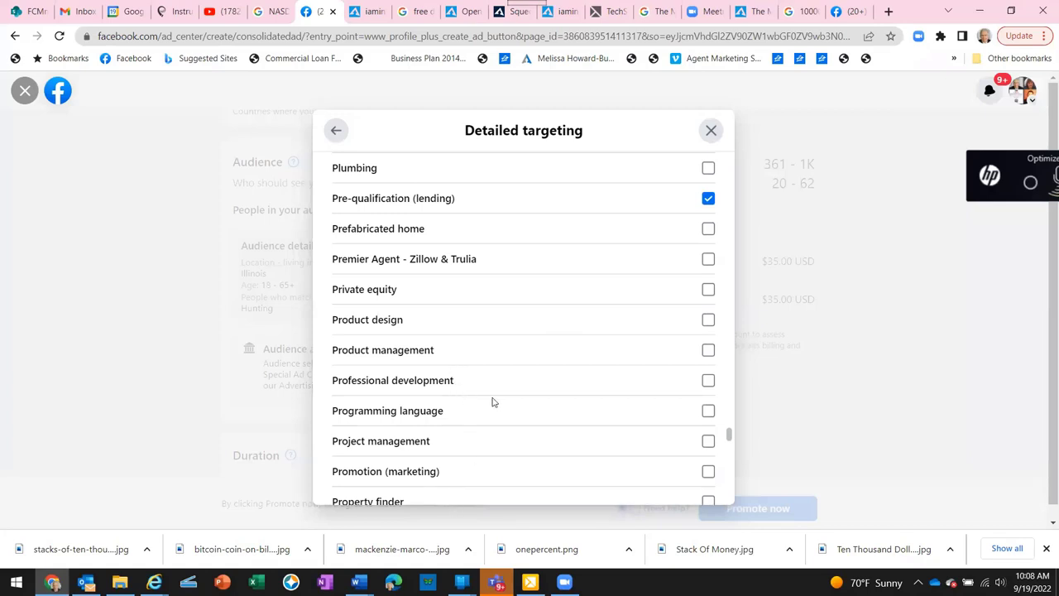
{"action": "scroll", "coordinate": [500, 431], "scroll_direction": "down", "scroll_amount": 2}
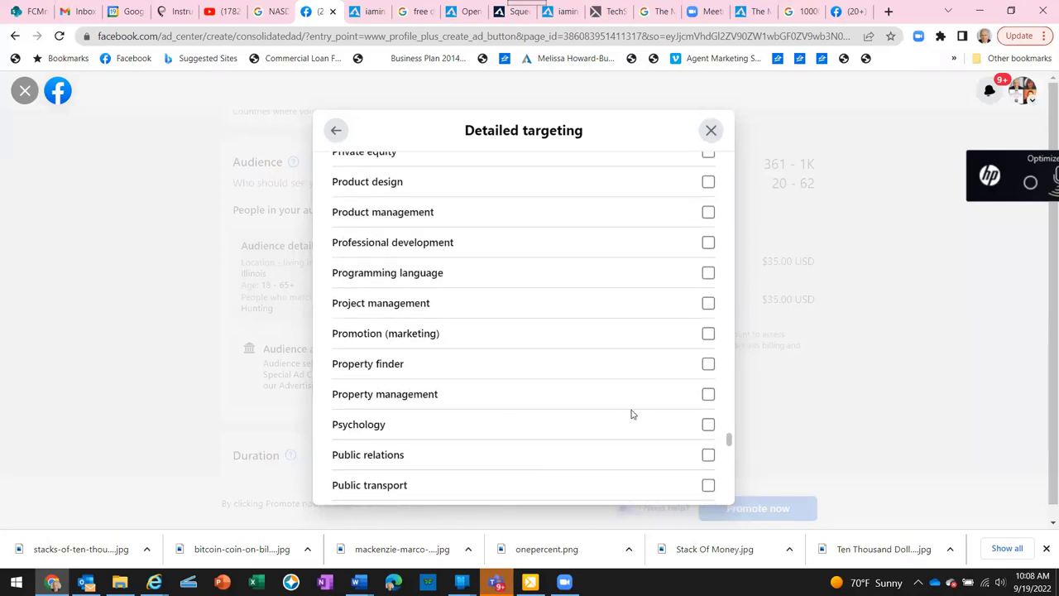
{"action": "scroll", "coordinate": [584, 414], "scroll_direction": "down", "scroll_amount": 1}
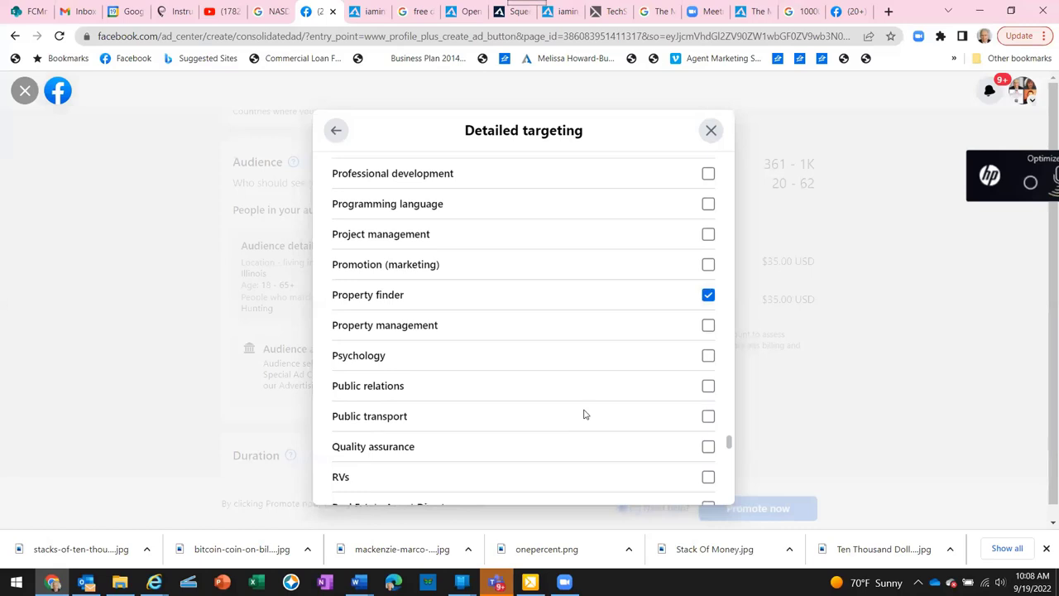
{"action": "scroll", "coordinate": [584, 414], "scroll_direction": "down", "scroll_amount": 1}
{"action": "scroll", "coordinate": [585, 414], "scroll_direction": "down", "scroll_amount": 1}
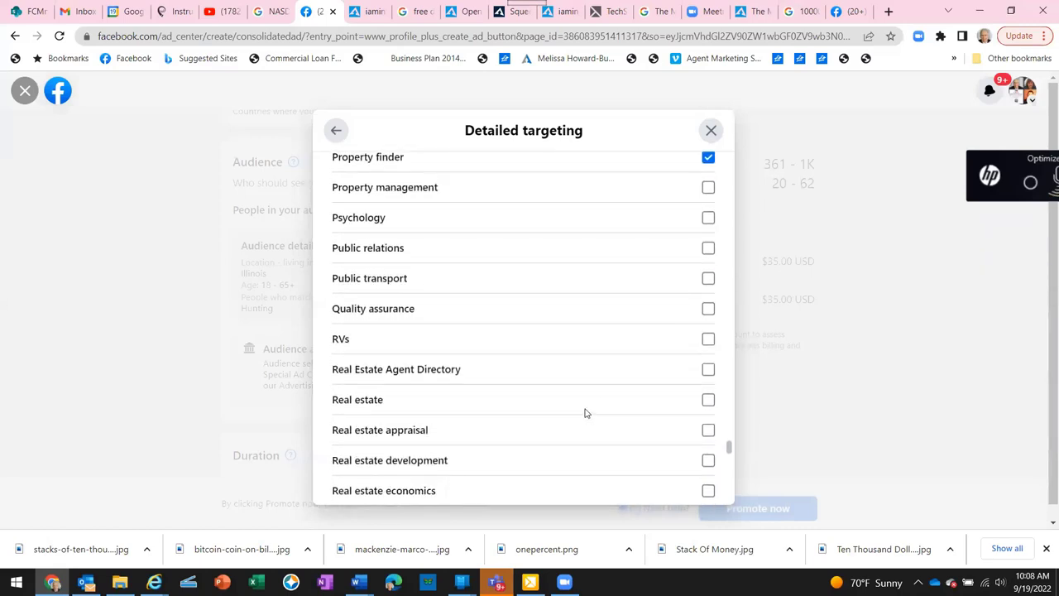
{"action": "left_click", "coordinate": [708, 400]}
{"action": "scroll", "coordinate": [605, 419], "scroll_direction": "down", "scroll_amount": 2}
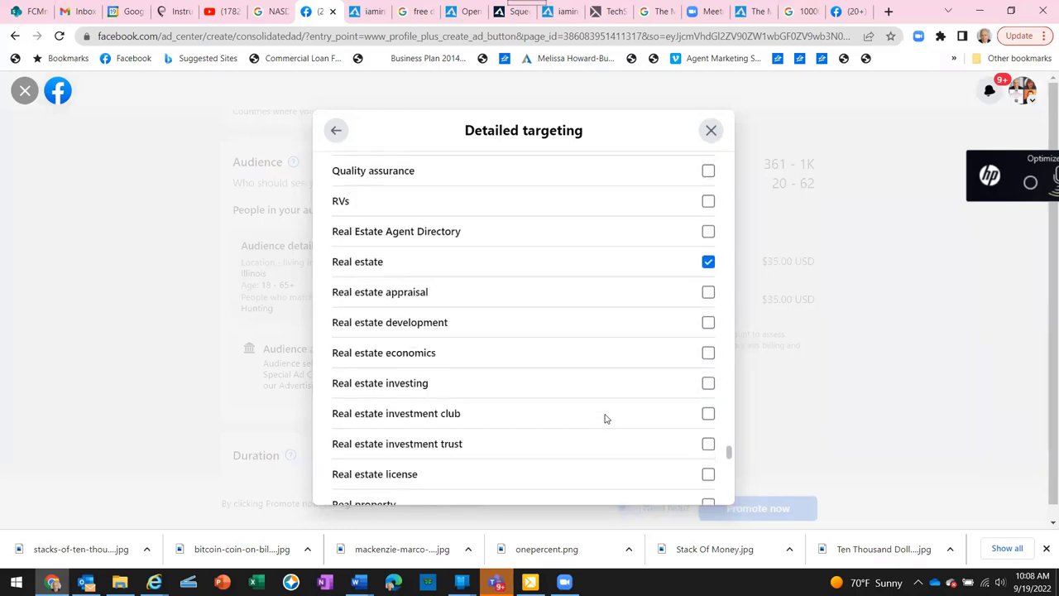
{"action": "left_click", "coordinate": [692, 383]}
Add the interests Real property, Rent-to-own, Renters' insurance, Renting and Residential area to the detailed targeting
{"action": "scroll", "coordinate": [555, 398], "scroll_direction": "down", "scroll_amount": 4}
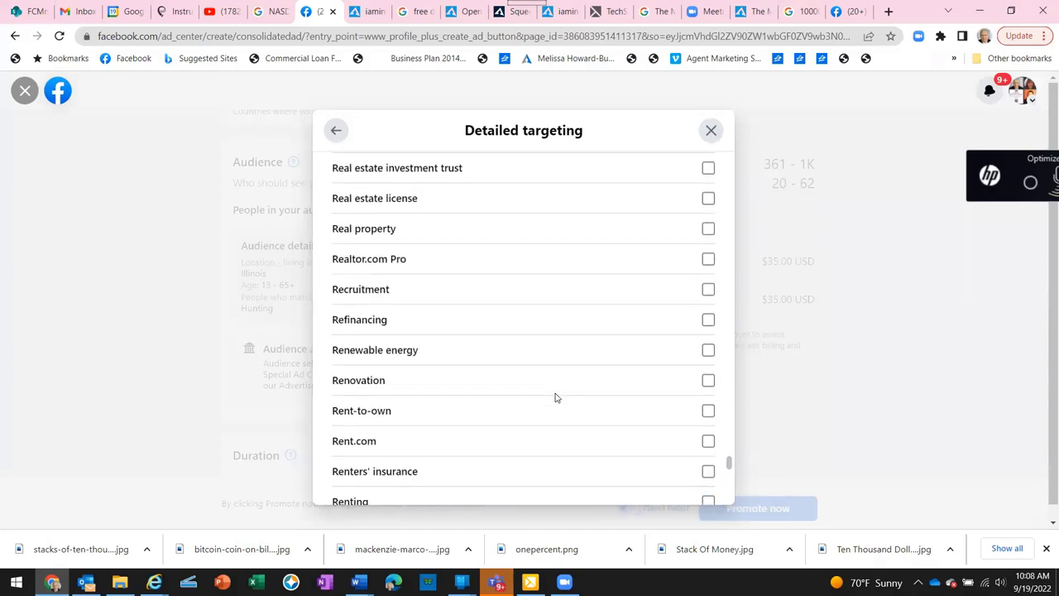
{"action": "left_click", "coordinate": [709, 229]}
{"action": "left_click", "coordinate": [708, 412]}
{"action": "scroll", "coordinate": [548, 401], "scroll_direction": "down", "scroll_amount": 1}
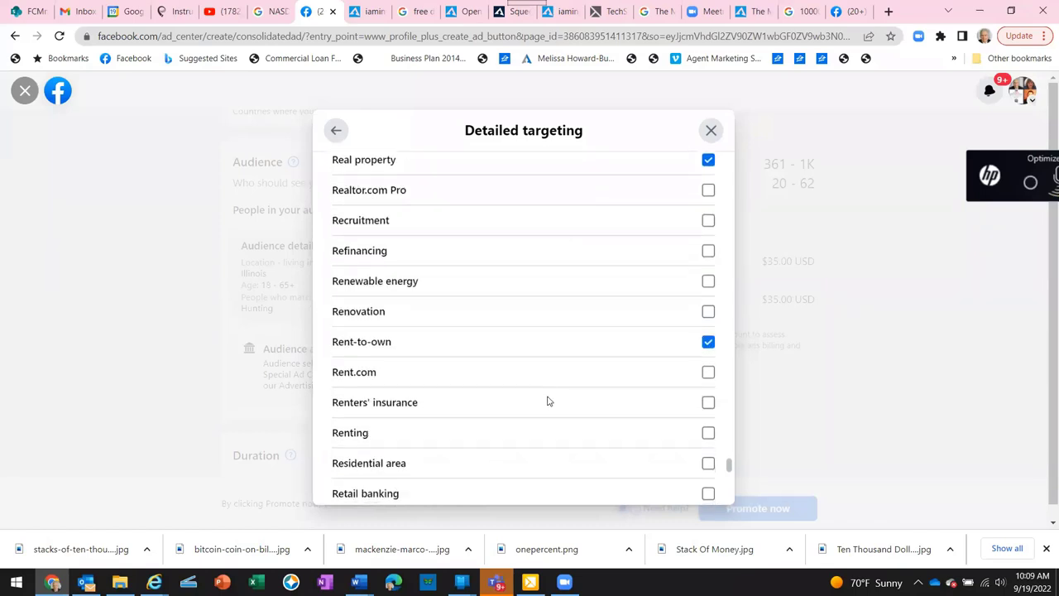
{"action": "left_click", "coordinate": [709, 404]}
{"action": "left_click", "coordinate": [708, 433]}
{"action": "scroll", "coordinate": [583, 403], "scroll_direction": "down", "scroll_amount": 2}
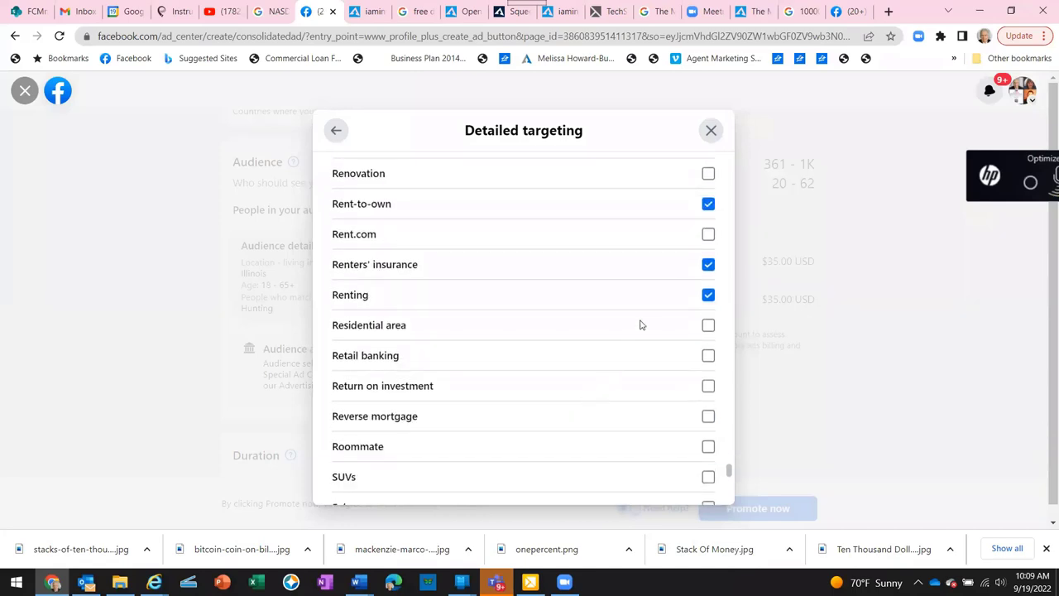
{"action": "left_click", "coordinate": [707, 326]}
Add the interest Starter home to the detailed targeting and return to the audience editor
{"action": "scroll", "coordinate": [567, 393], "scroll_direction": "down", "scroll_amount": 4}
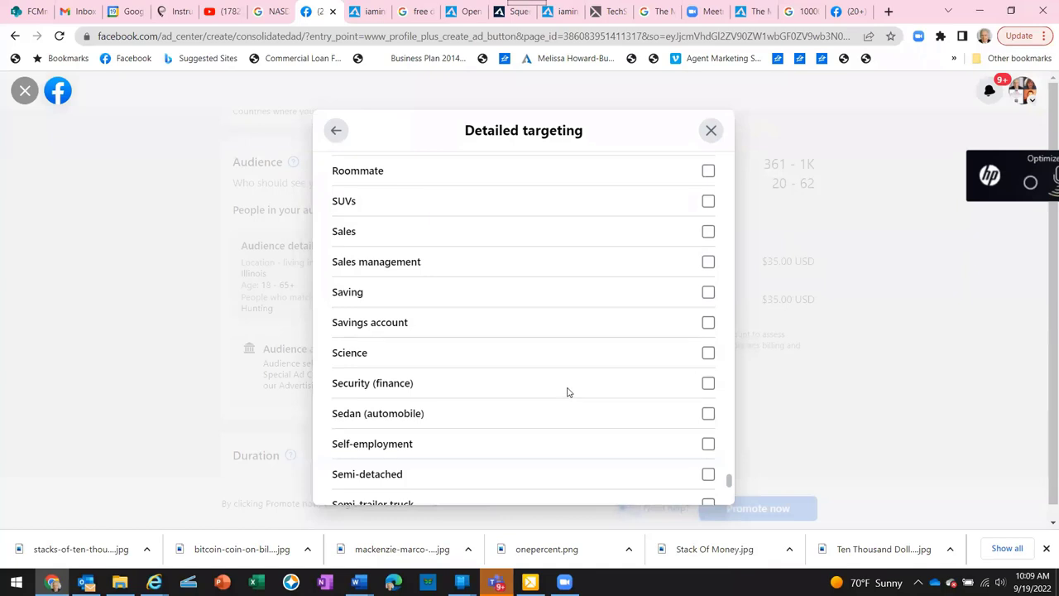
{"action": "scroll", "coordinate": [568, 392], "scroll_direction": "down", "scroll_amount": 5}
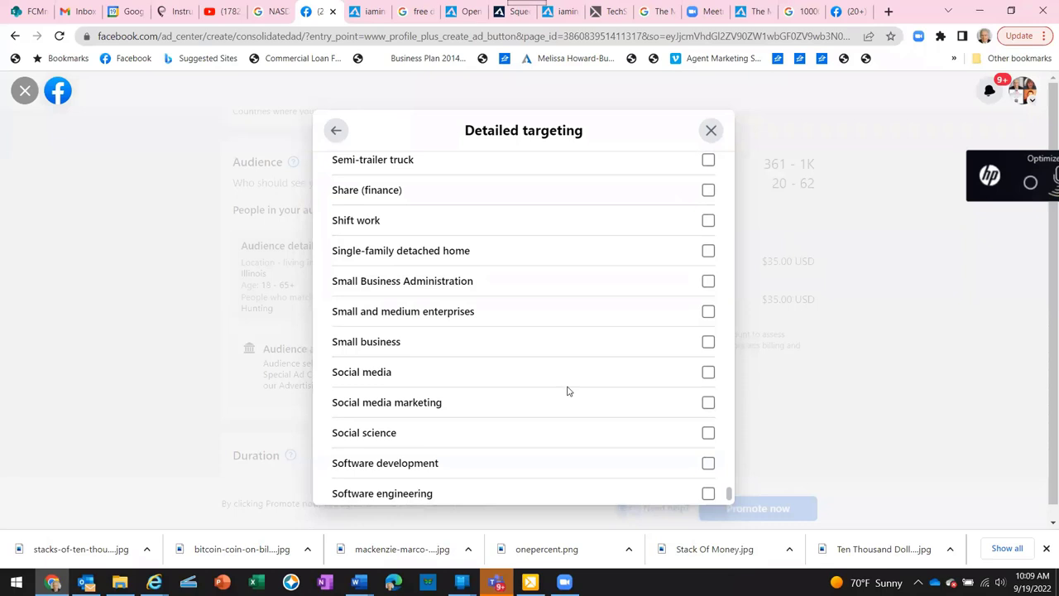
{"action": "scroll", "coordinate": [568, 388], "scroll_direction": "down", "scroll_amount": 1}
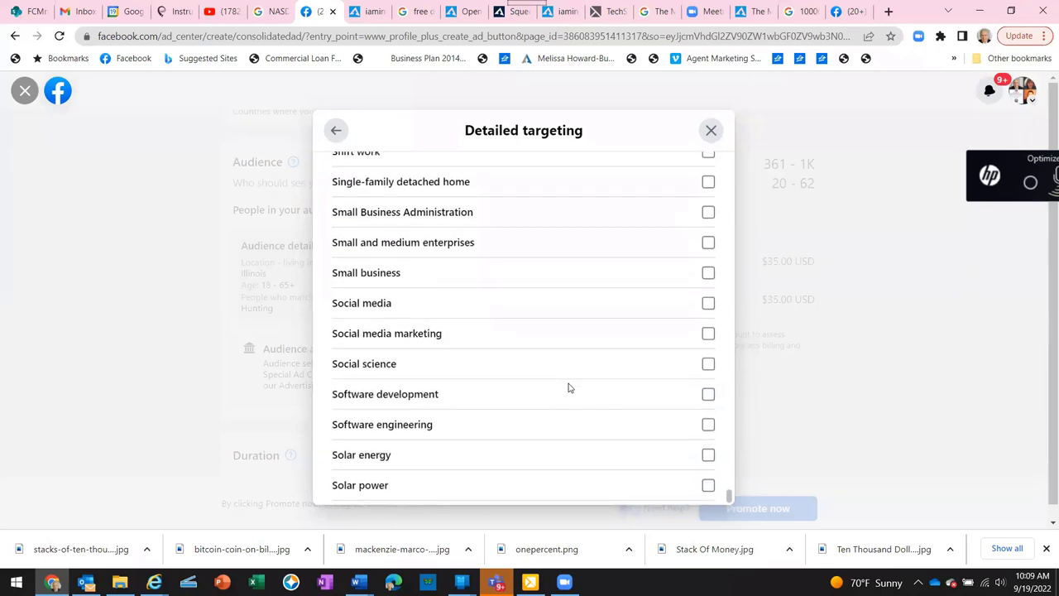
{"action": "scroll", "coordinate": [731, 278], "scroll_direction": "down", "scroll_amount": 1}
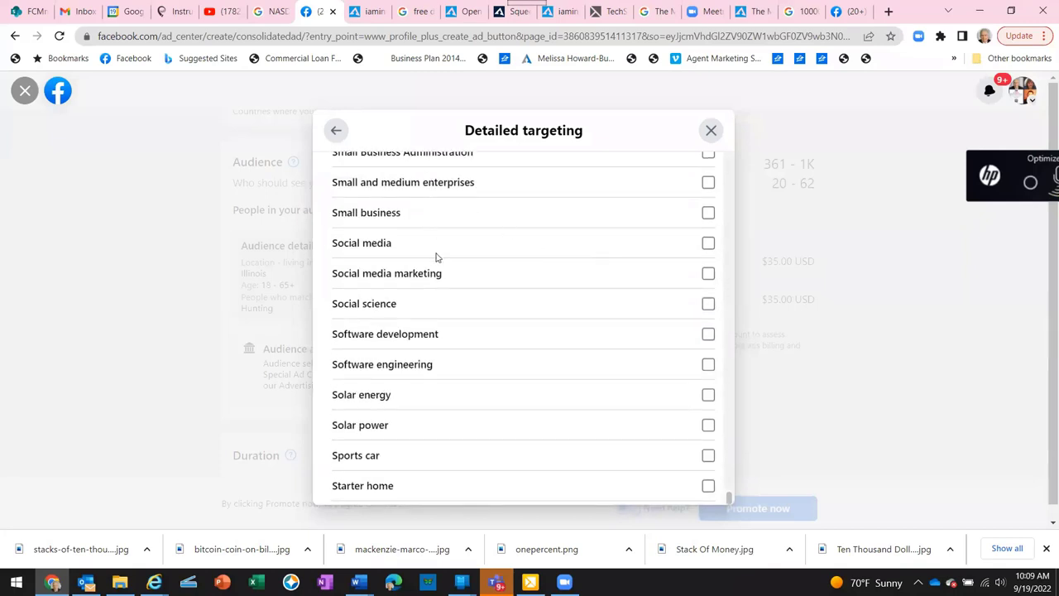
{"action": "scroll", "coordinate": [720, 493], "scroll_direction": "down", "scroll_amount": 1}
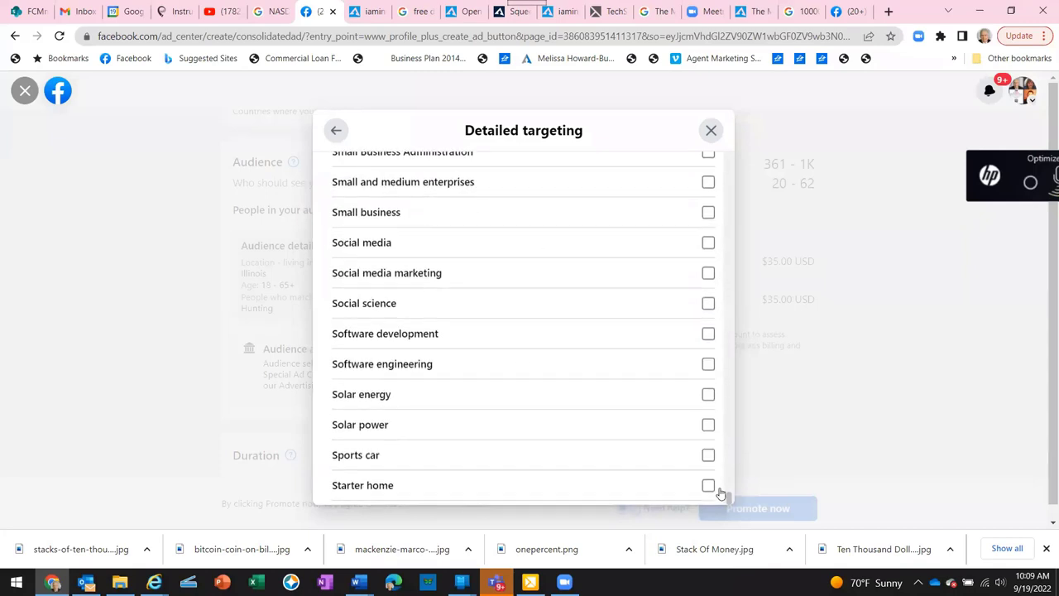
{"action": "left_click", "coordinate": [708, 486]}
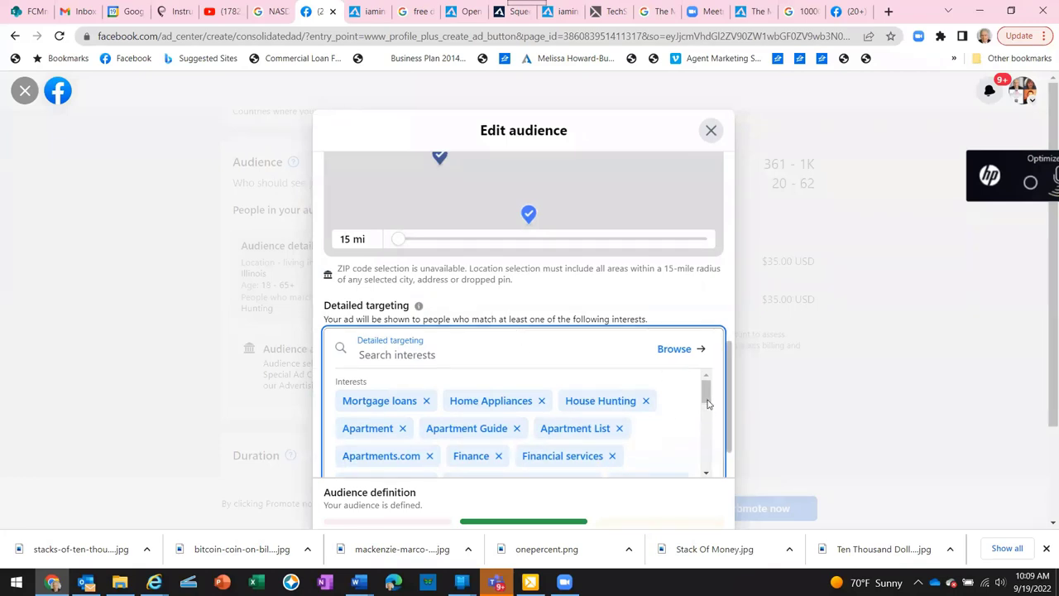
Save the edited audience with its selected locations and interests
{"action": "mouse_move", "coordinate": [708, 403]}
{"action": "left_mouse_down"}
{"action": "mouse_move", "coordinate": [706, 456]}
{"action": "mouse_move", "coordinate": [711, 385]}
{"action": "left_mouse_up"}
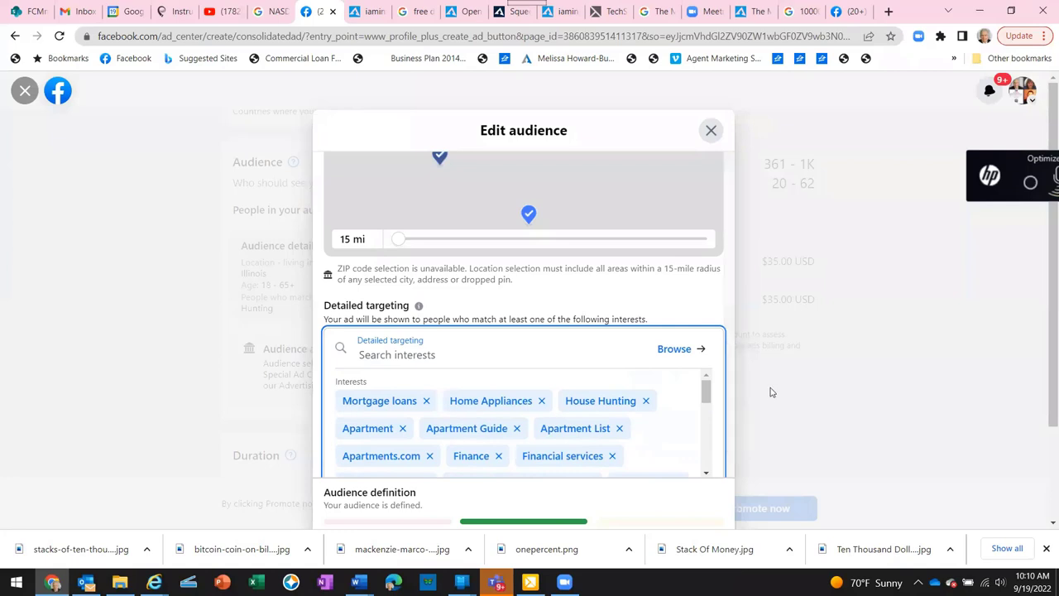
{"action": "scroll", "coordinate": [769, 390], "scroll_direction": "down", "scroll_amount": 3}
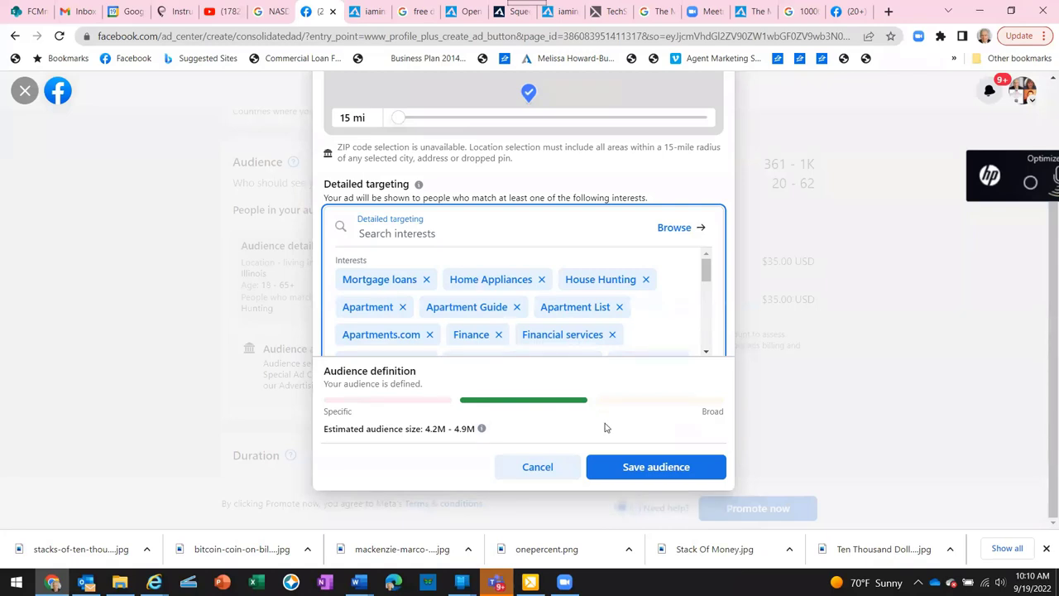
{"action": "left_click", "coordinate": [658, 468]}
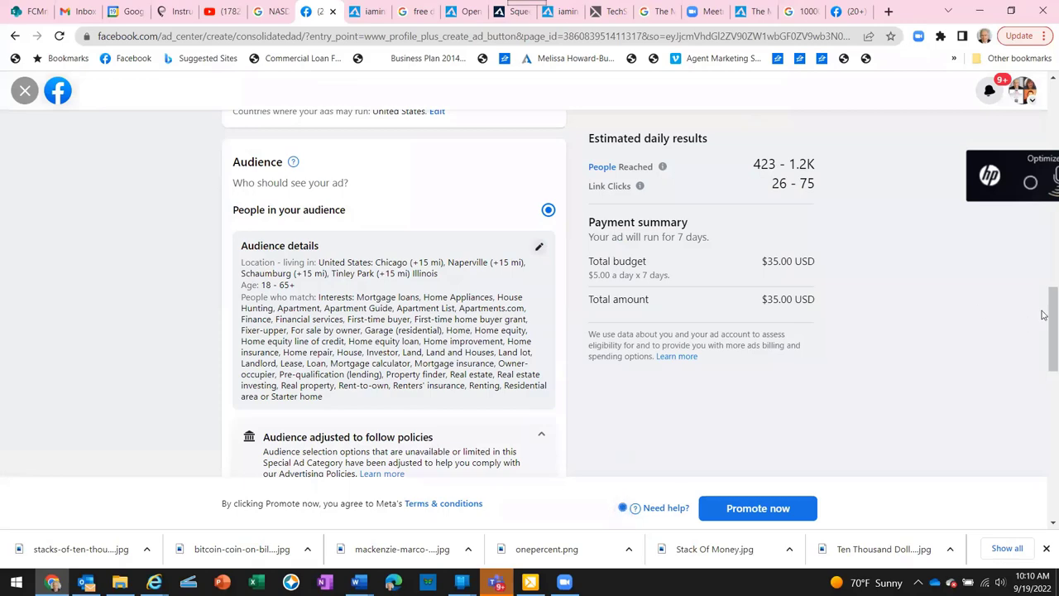
Remove Messenger from the ad's placements, leaving Facebook and Instagram selected
{"action": "scroll", "coordinate": [1044, 339], "scroll_direction": "down", "scroll_amount": 1}
{"action": "scroll", "coordinate": [1045, 339], "scroll_direction": "down", "scroll_amount": 4}
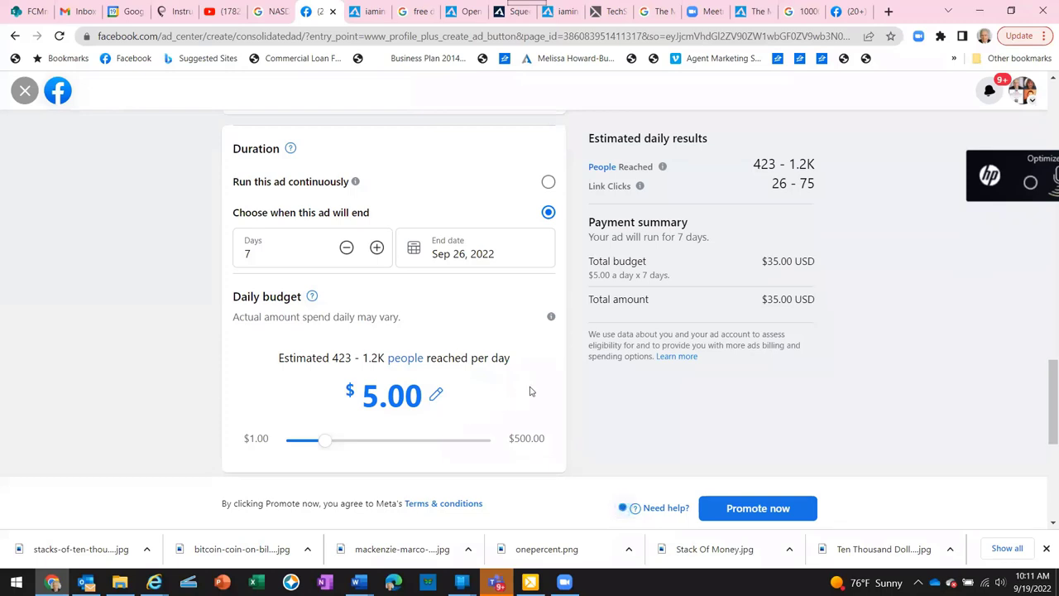
{"action": "scroll", "coordinate": [531, 391], "scroll_direction": "down", "scroll_amount": 2}
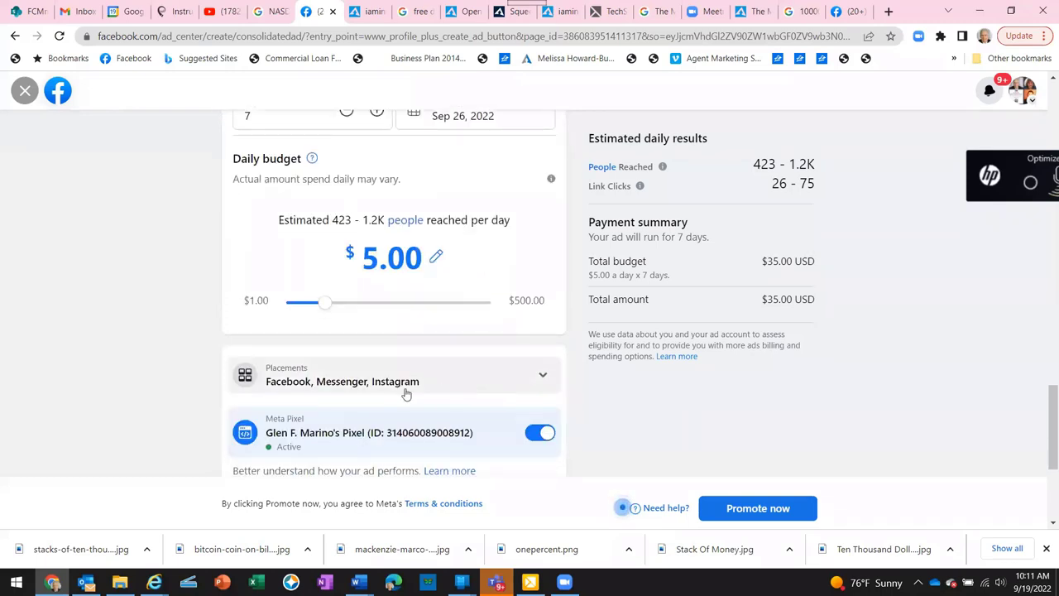
{"action": "left_click", "coordinate": [542, 379]}
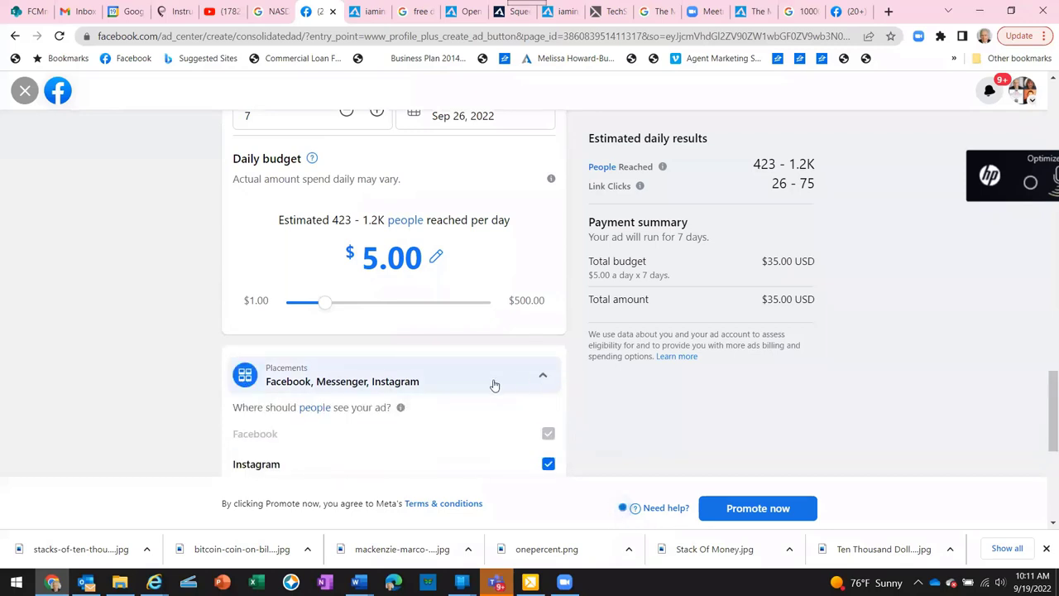
{"action": "scroll", "coordinate": [492, 384], "scroll_direction": "down", "scroll_amount": 2}
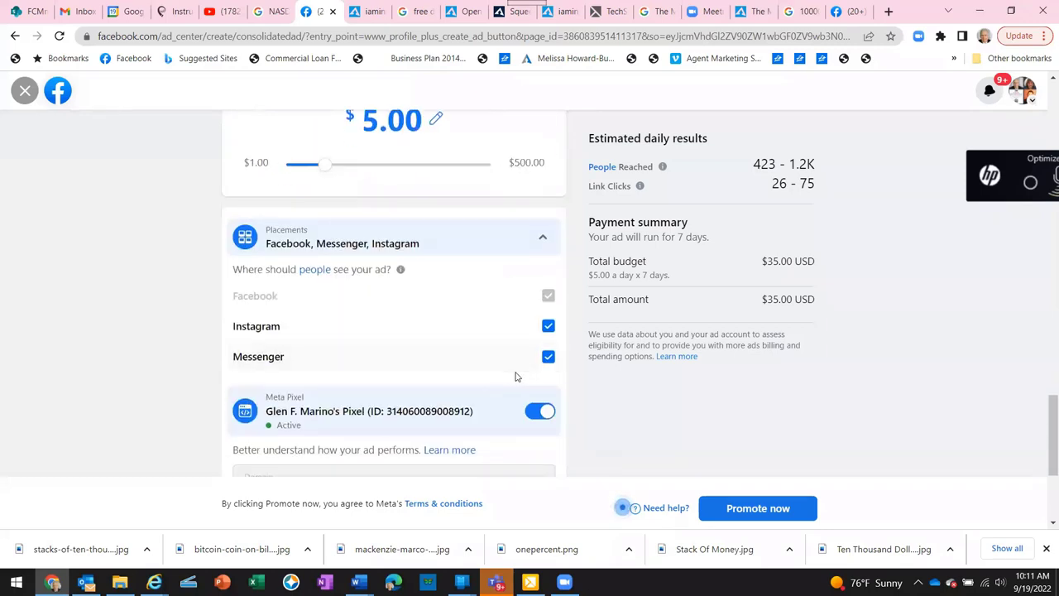
{"action": "left_click", "coordinate": [549, 358]}
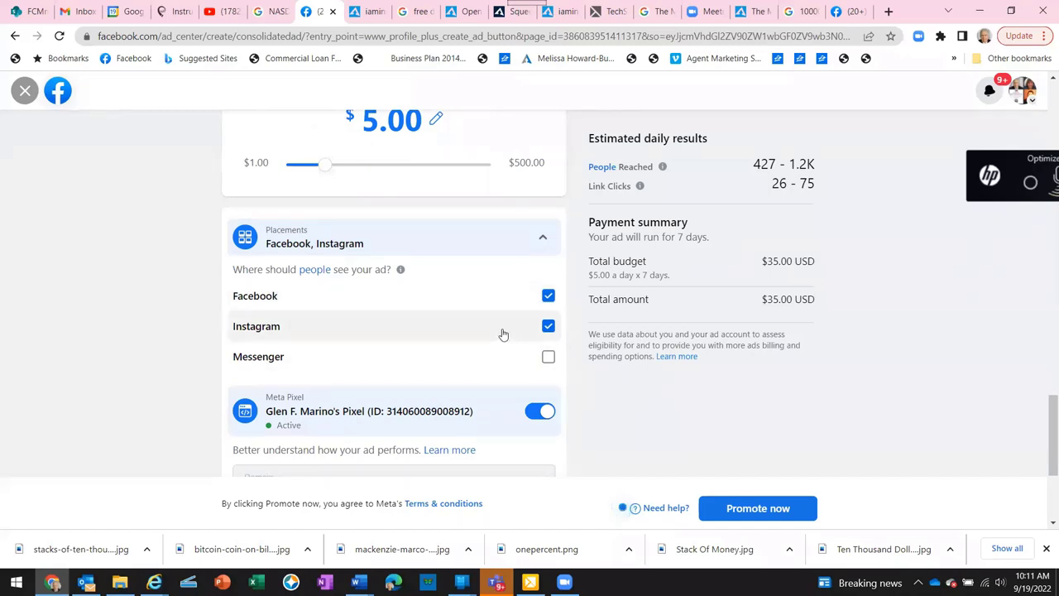
Turn off the Meta Pixel for the ad and expand the payment method details
{"action": "scroll", "coordinate": [482, 356], "scroll_direction": "down", "scroll_amount": 1}
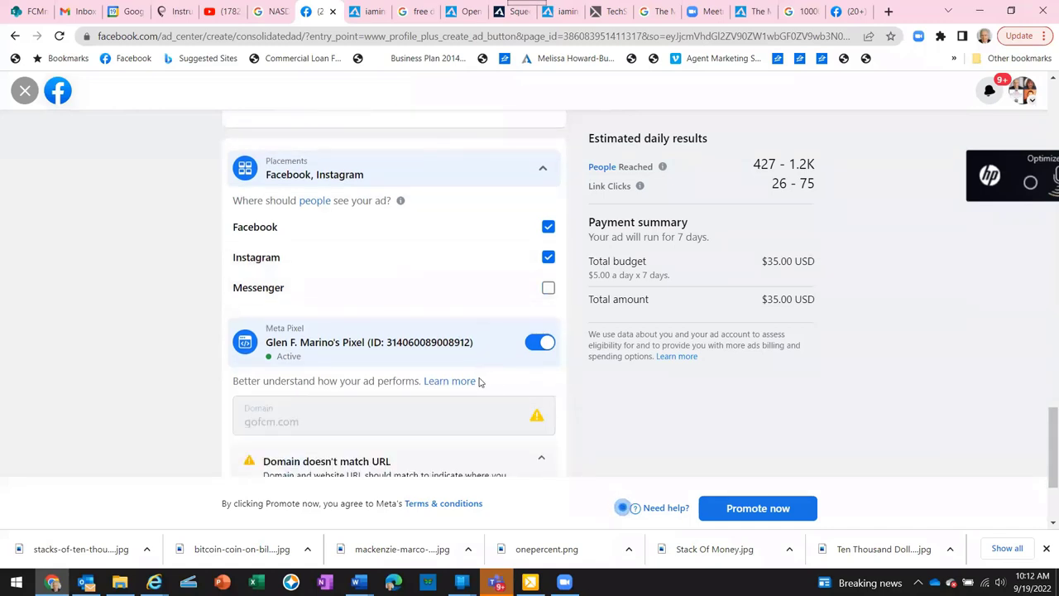
{"action": "left_click", "coordinate": [542, 343]}
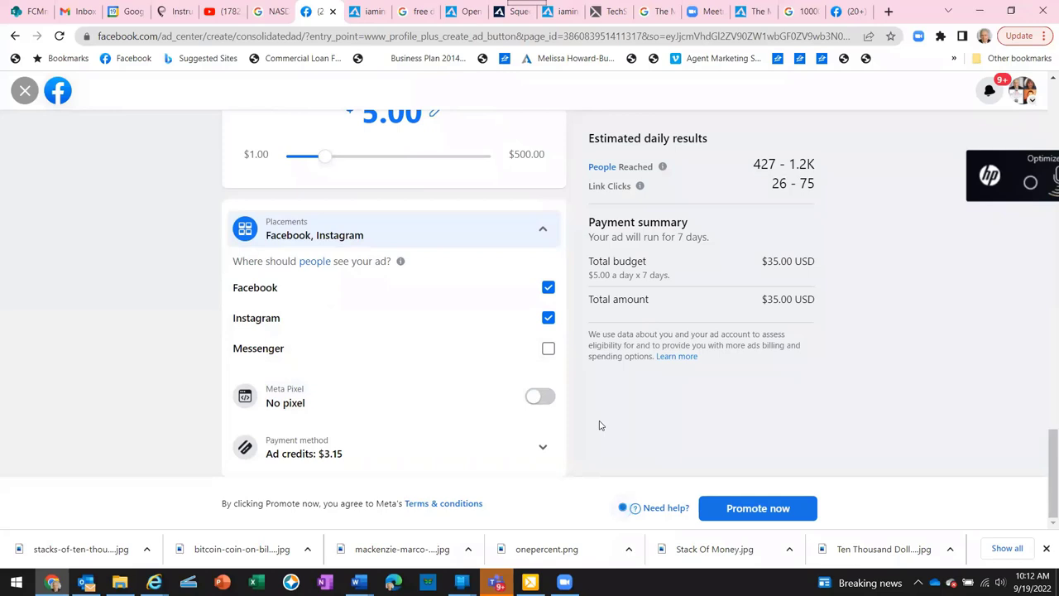
{"action": "left_click", "coordinate": [539, 447]}
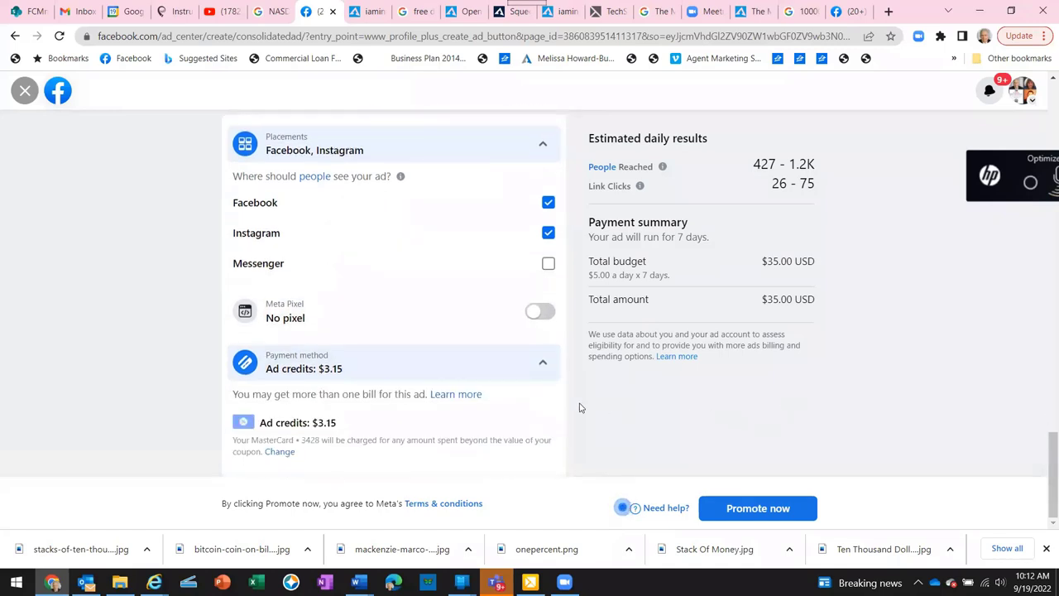
{"action": "left_click", "coordinate": [543, 366]}
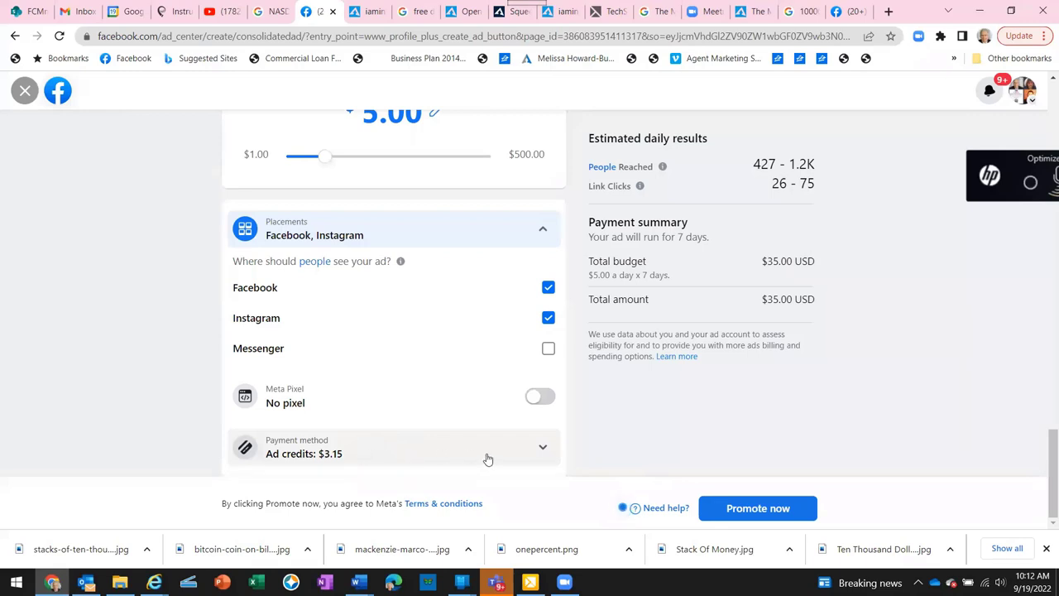
{"action": "left_click", "coordinate": [544, 449]}
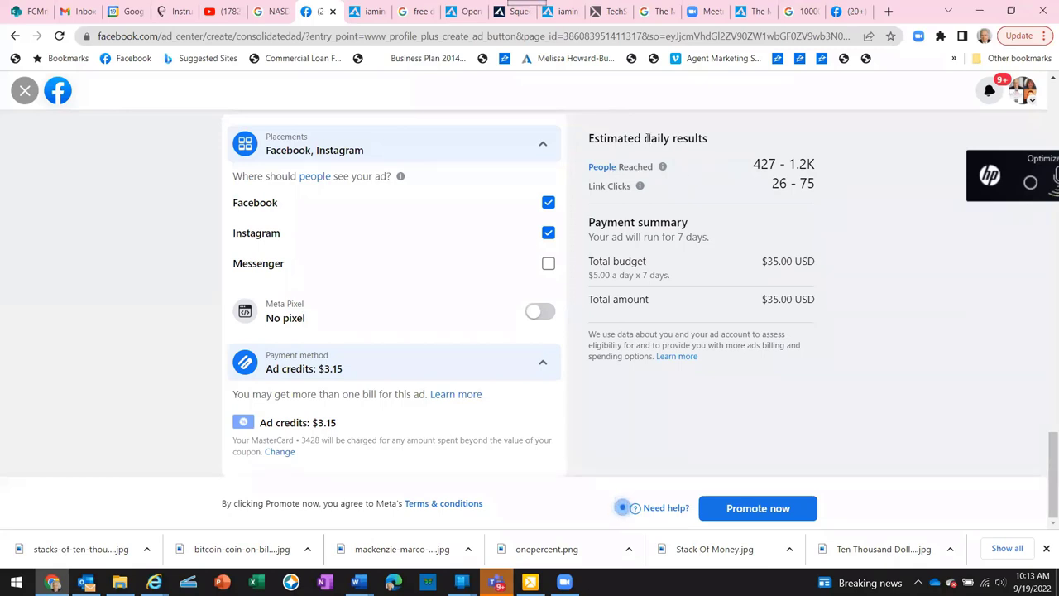
Submit the ad for promotion and close the ad creation summary
{"action": "left_click_drag", "start_coordinate": [644, 139], "coordinate": [709, 139]}
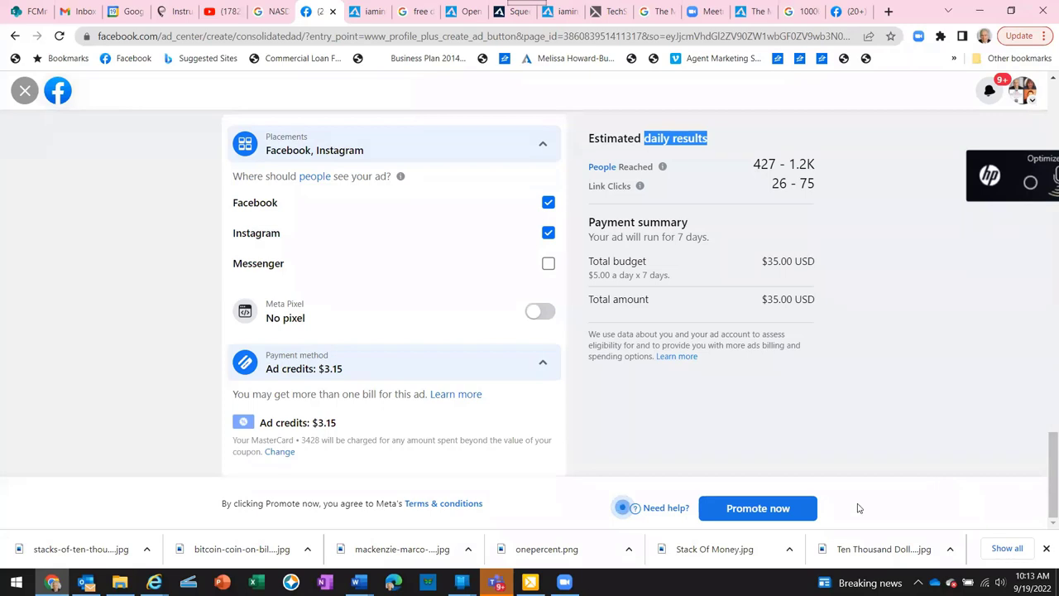
{"action": "left_click", "coordinate": [755, 510]}
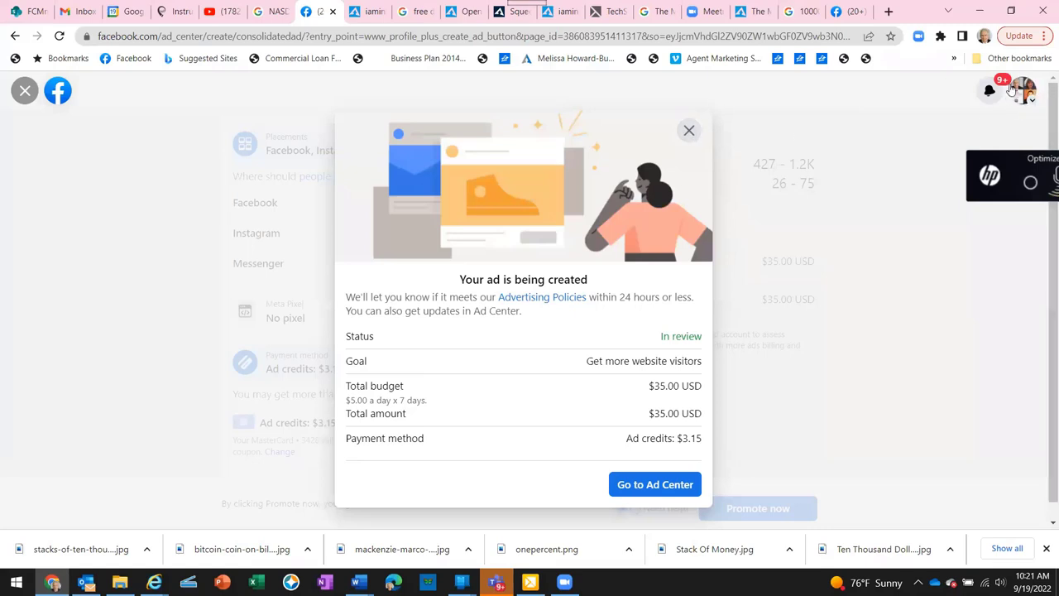
{"action": "left_click", "coordinate": [690, 130]}
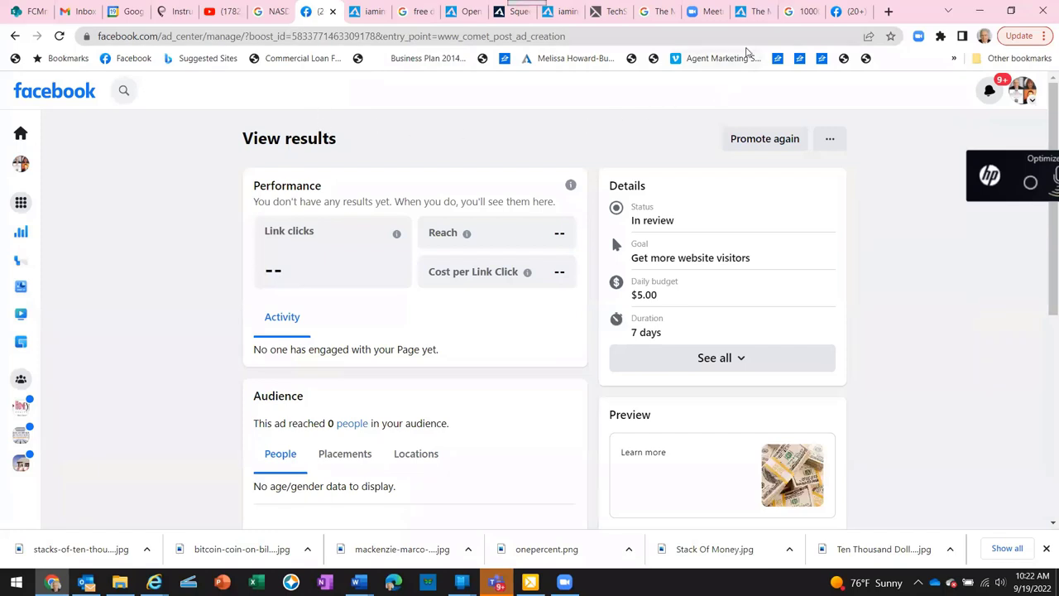
Switch to the already open personal Facebook profile and view its post about $10,000 in down payment assistance
{"action": "left_click", "coordinate": [842, 12]}
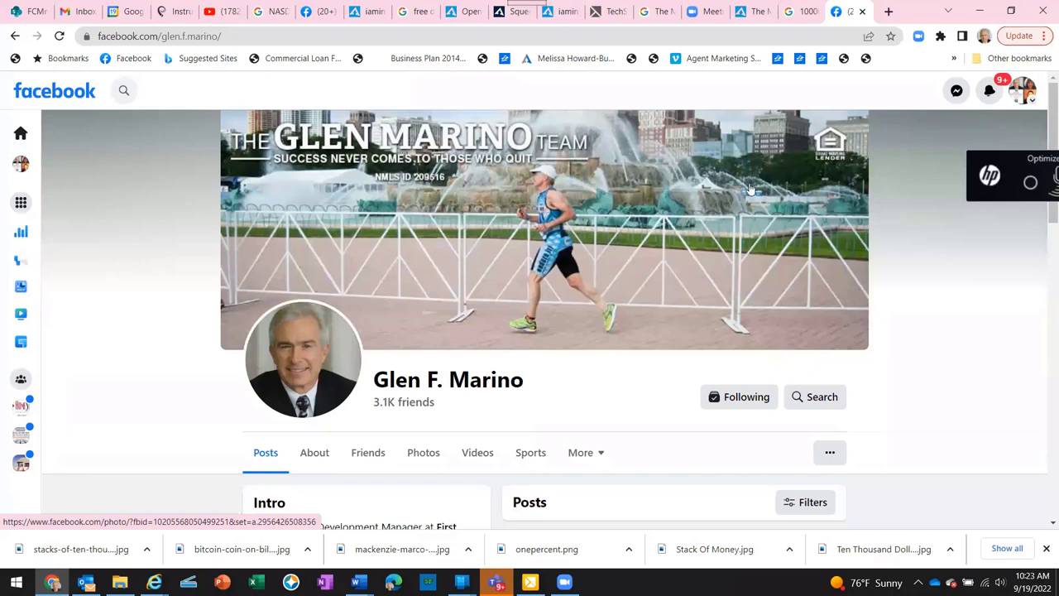
{"action": "scroll", "coordinate": [513, 211], "scroll_direction": "down", "scroll_amount": 1}
{"action": "scroll", "coordinate": [521, 212], "scroll_direction": "down", "scroll_amount": 4}
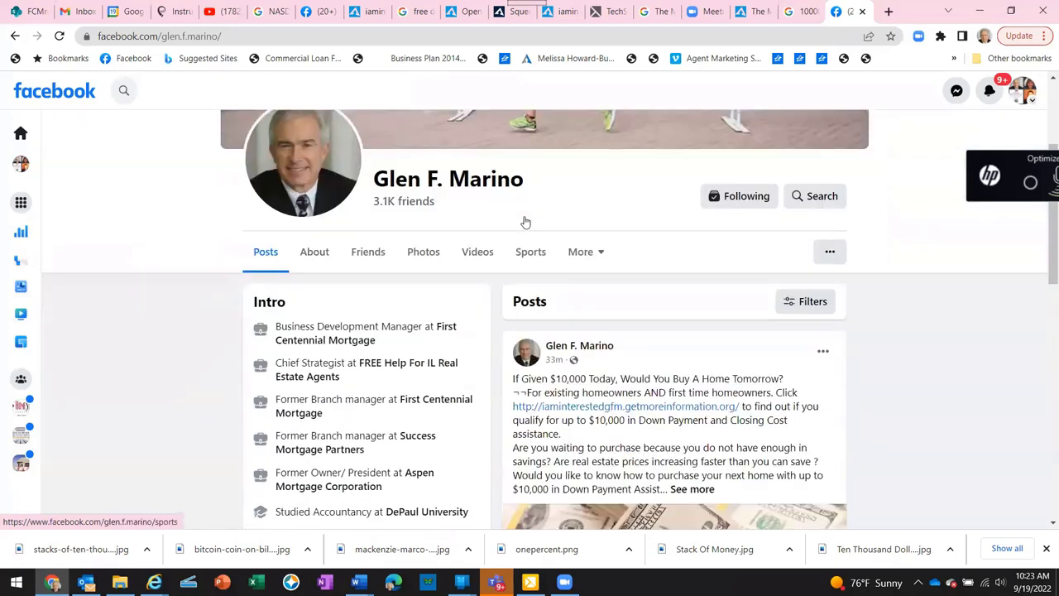
{"action": "scroll", "coordinate": [662, 251], "scroll_direction": "up", "scroll_amount": 2}
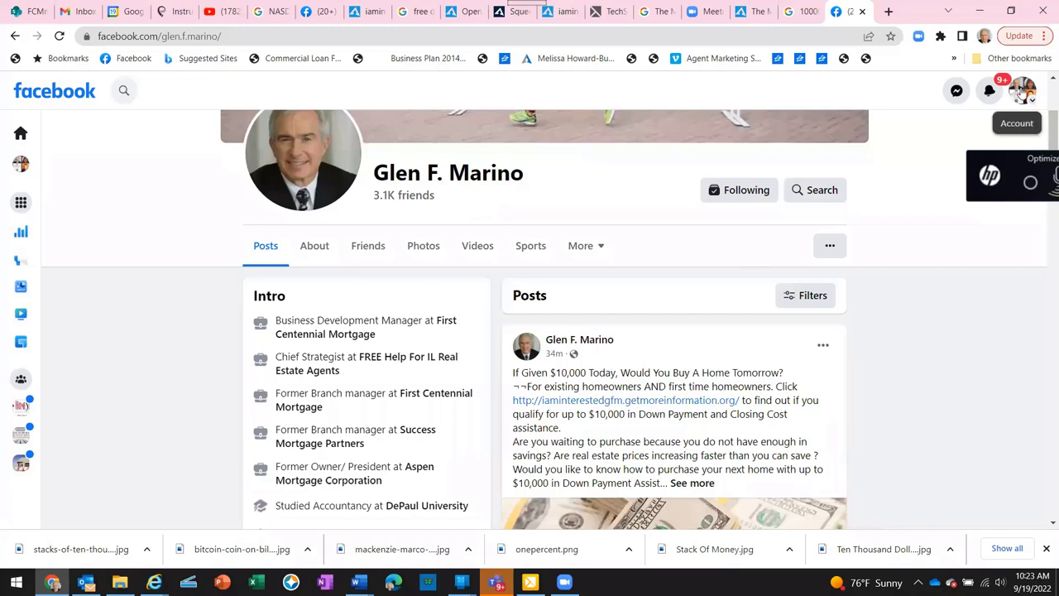
Go to the First Centennial Mortgage team's own Facebook page and find its $10,000 down payment assistance post
{"action": "left_click", "coordinate": [1023, 92]}
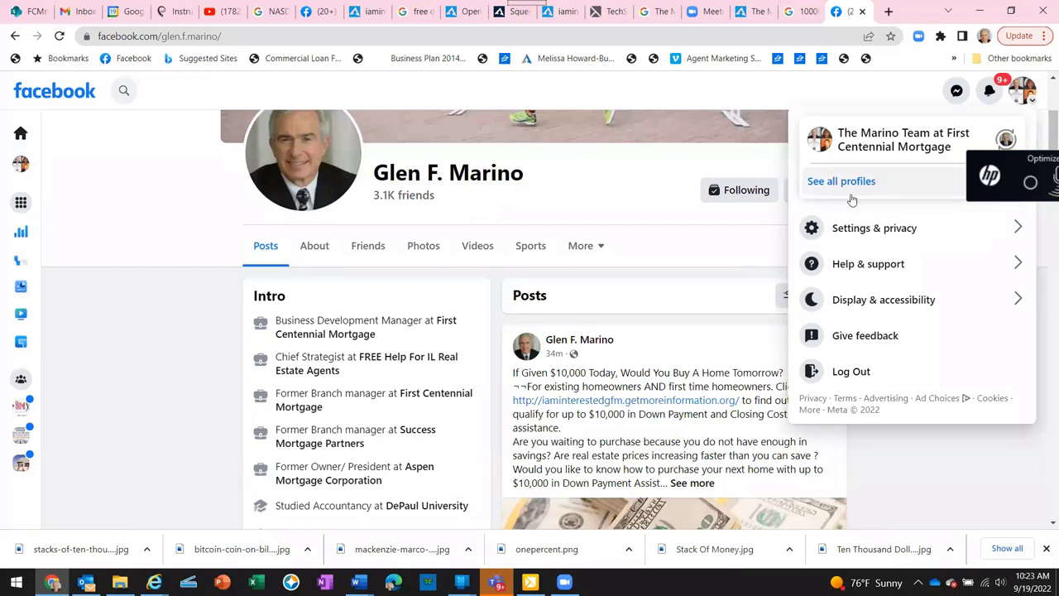
{"action": "left_click", "coordinate": [865, 141]}
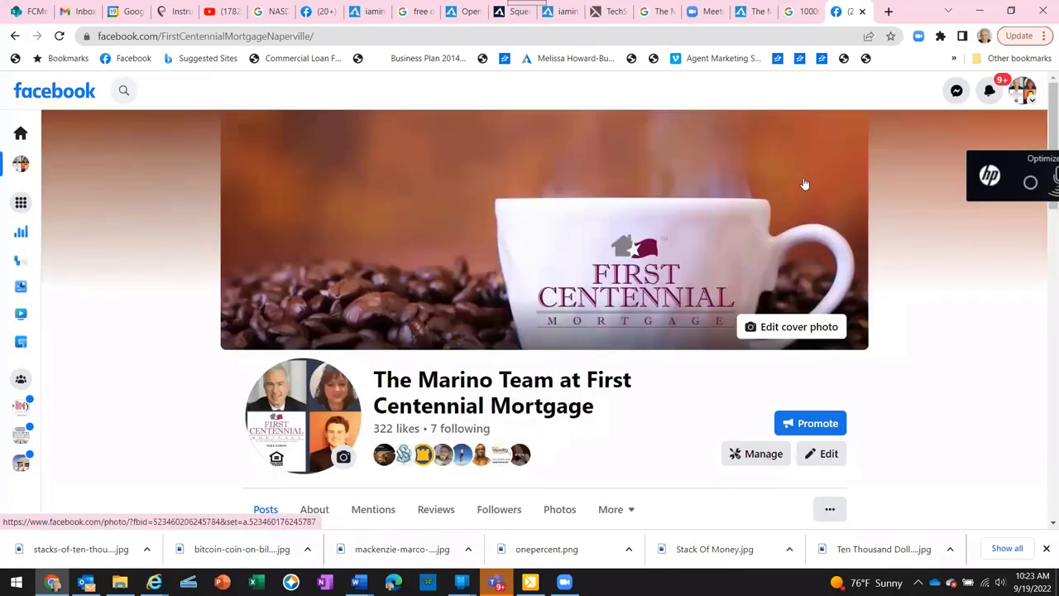
{"action": "scroll", "coordinate": [849, 406], "scroll_direction": "down", "scroll_amount": 3}
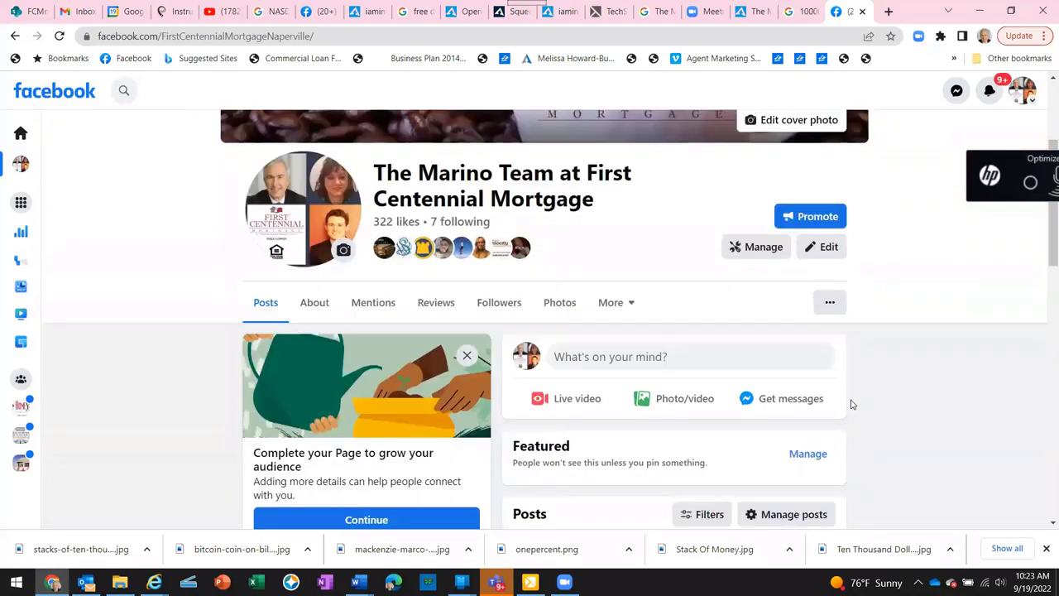
{"action": "scroll", "coordinate": [852, 404], "scroll_direction": "down", "scroll_amount": 3}
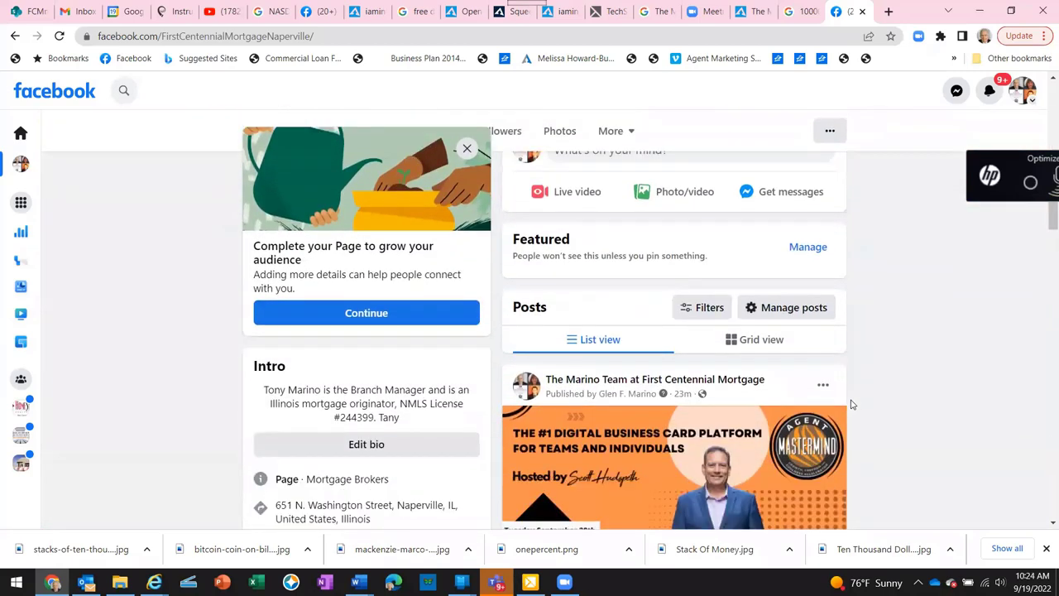
{"action": "scroll", "coordinate": [851, 404], "scroll_direction": "down", "scroll_amount": 5}
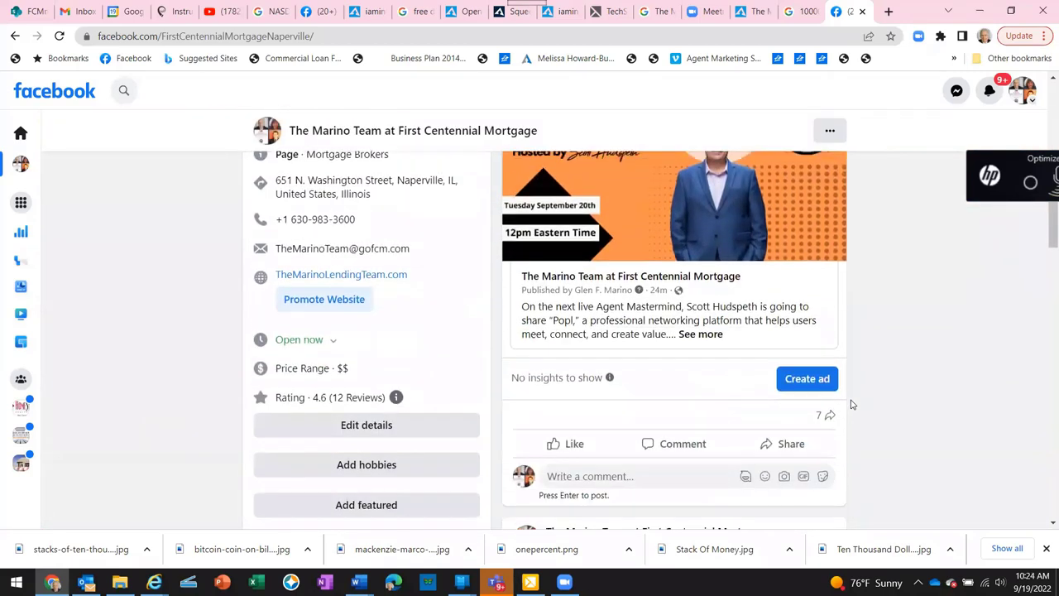
{"action": "scroll", "coordinate": [852, 404], "scroll_direction": "down", "scroll_amount": 4}
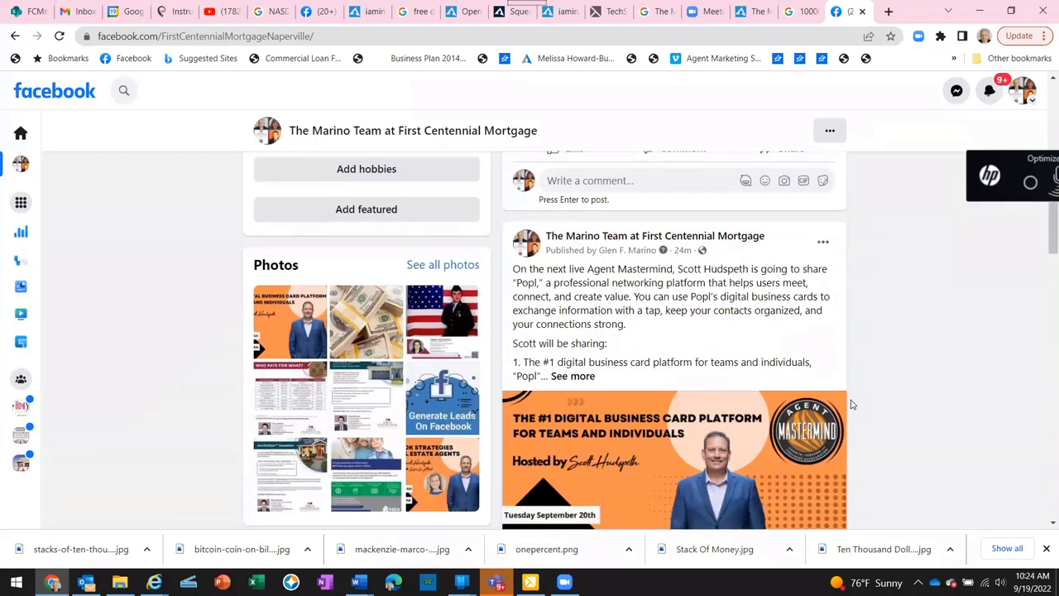
{"action": "scroll", "coordinate": [852, 404], "scroll_direction": "down", "scroll_amount": 3}
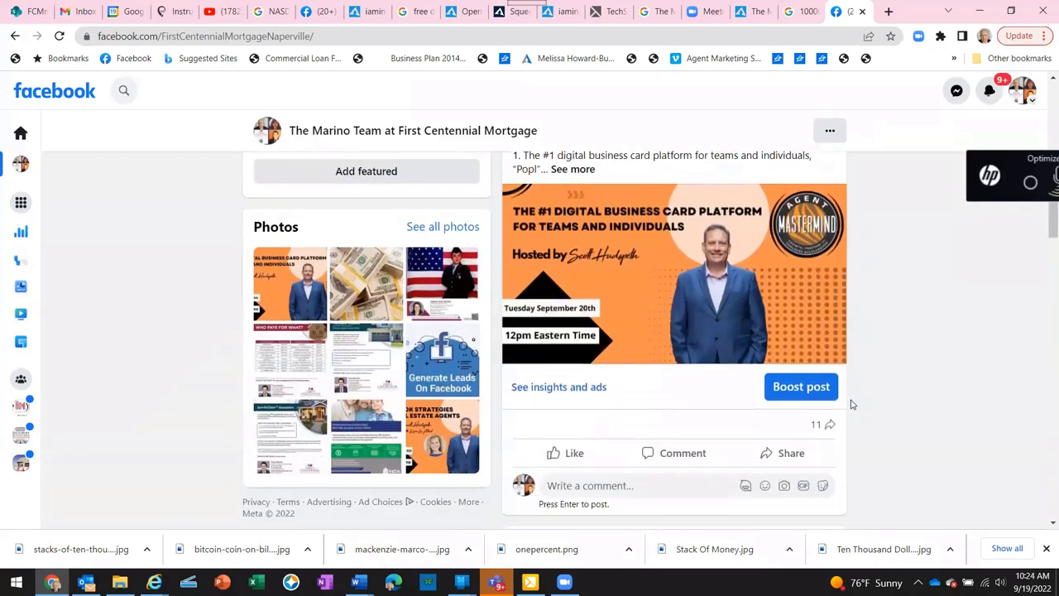
{"action": "scroll", "coordinate": [821, 399], "scroll_direction": "down", "scroll_amount": 4}
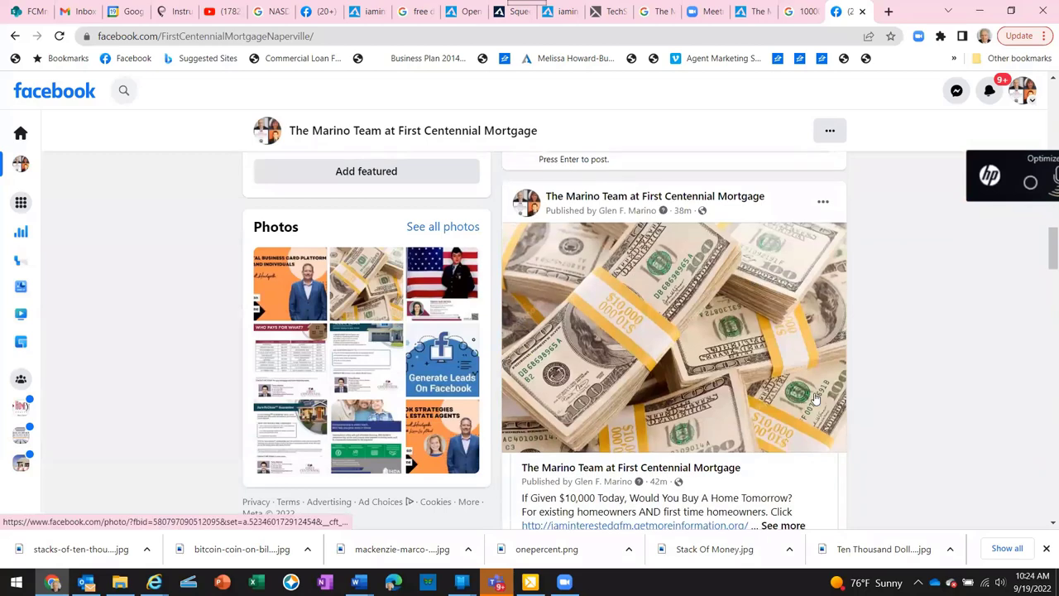